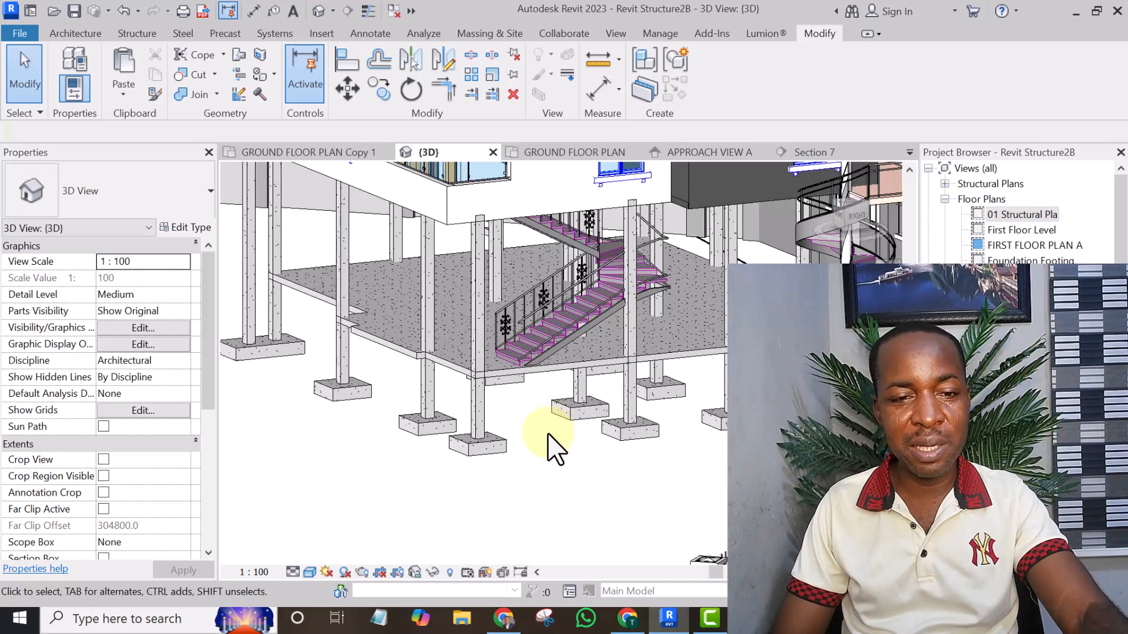
scroll(558, 438, "down", 3)
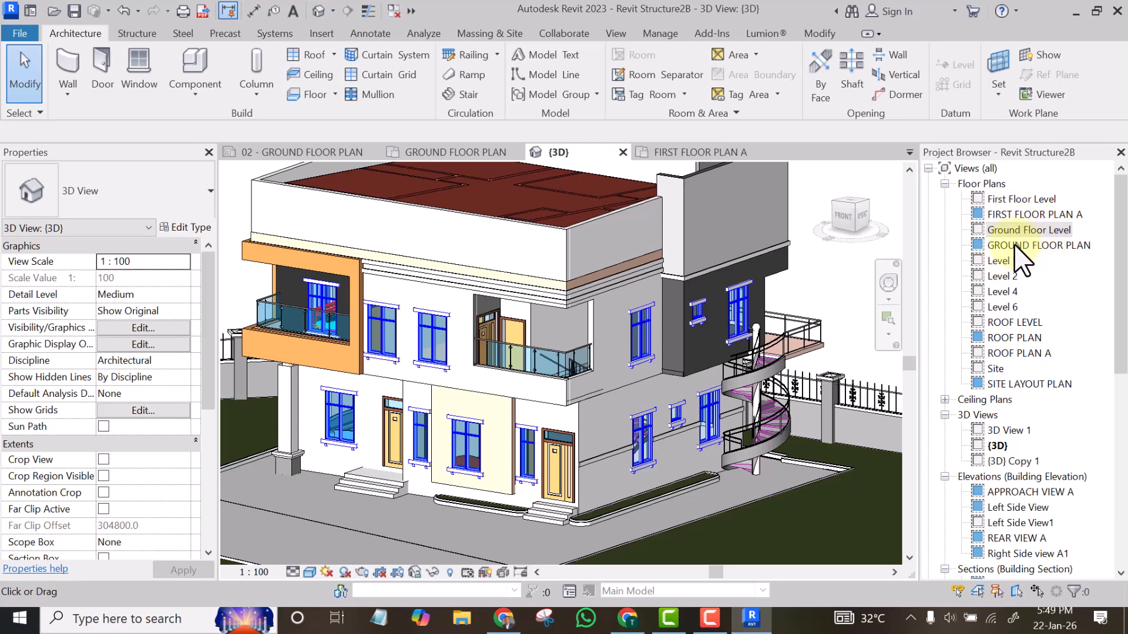
Step: Duplicate the GROUND FLOOR PLAN view as an independent view without detailing
right_click(1014, 246)
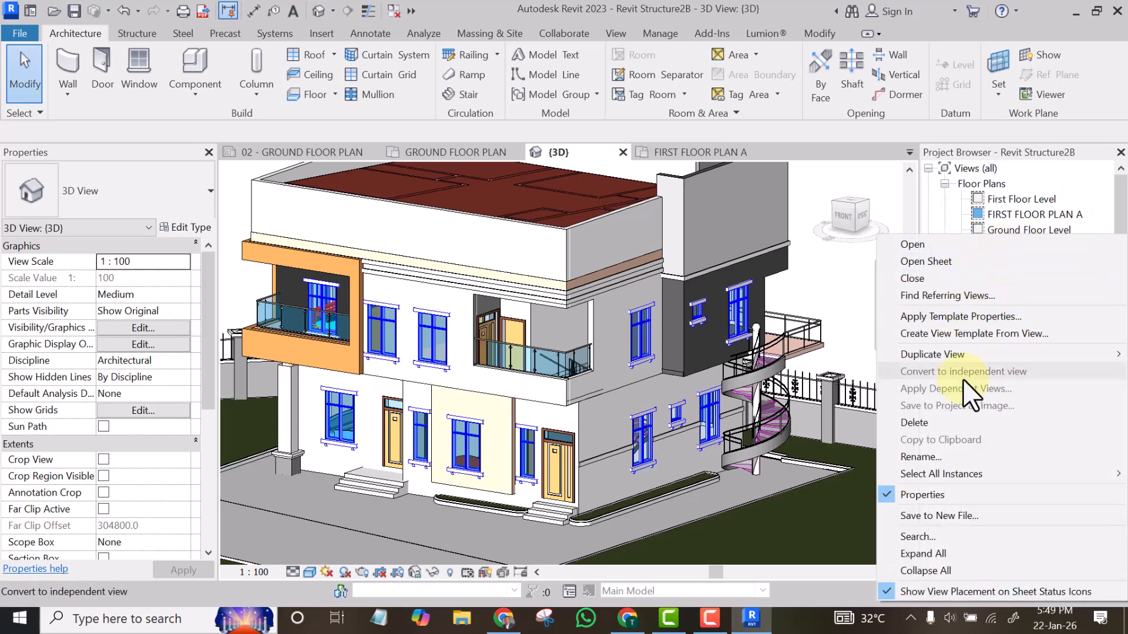
mouse_move(962, 352)
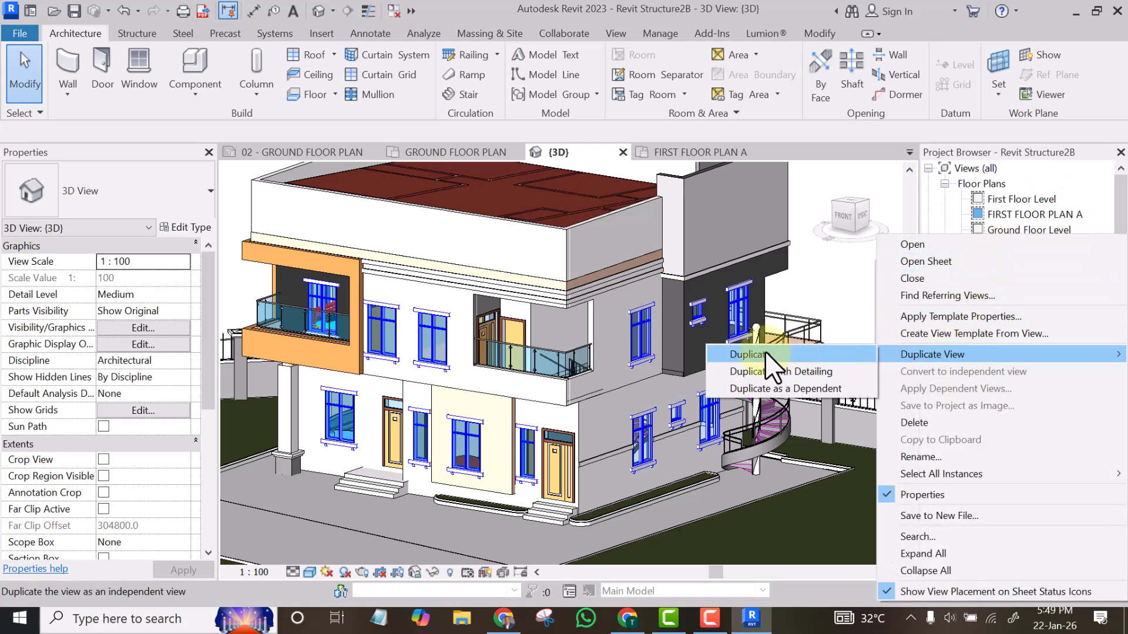
left_click(749, 355)
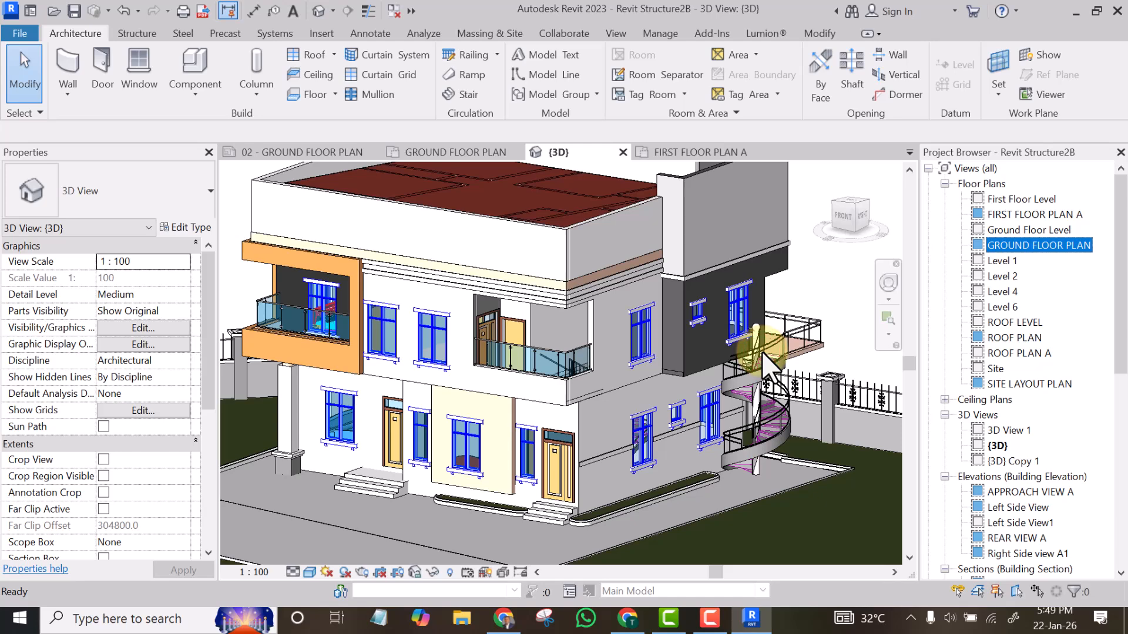
left_click(1002, 264)
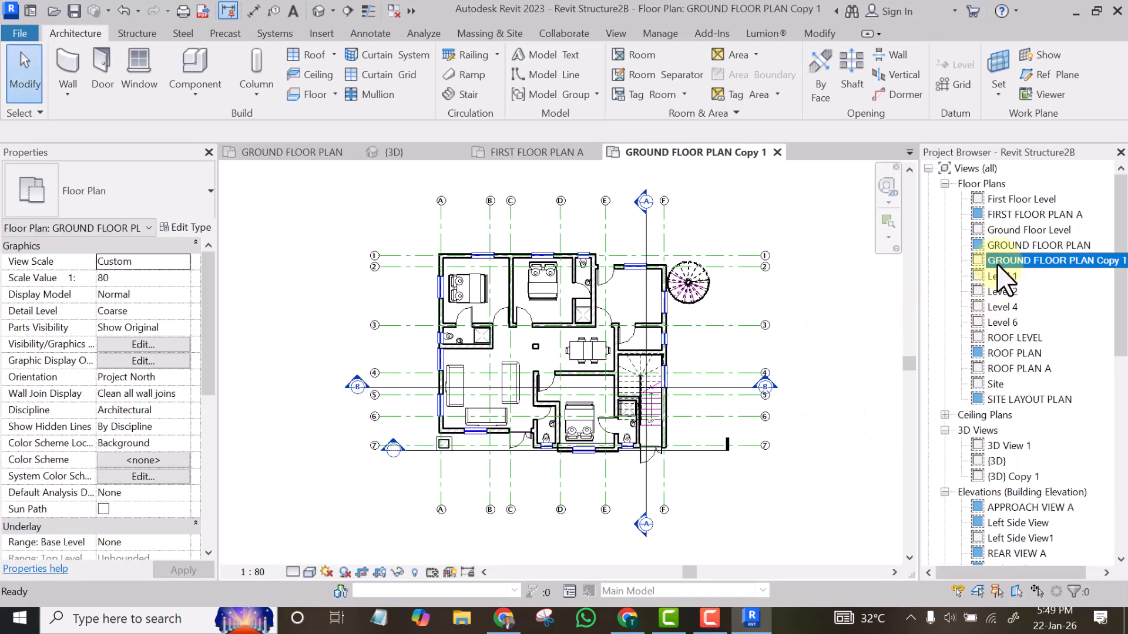
Step: Rename the duplicated ground floor plan view as "01 Structural Pla"
right_click(1000, 264)
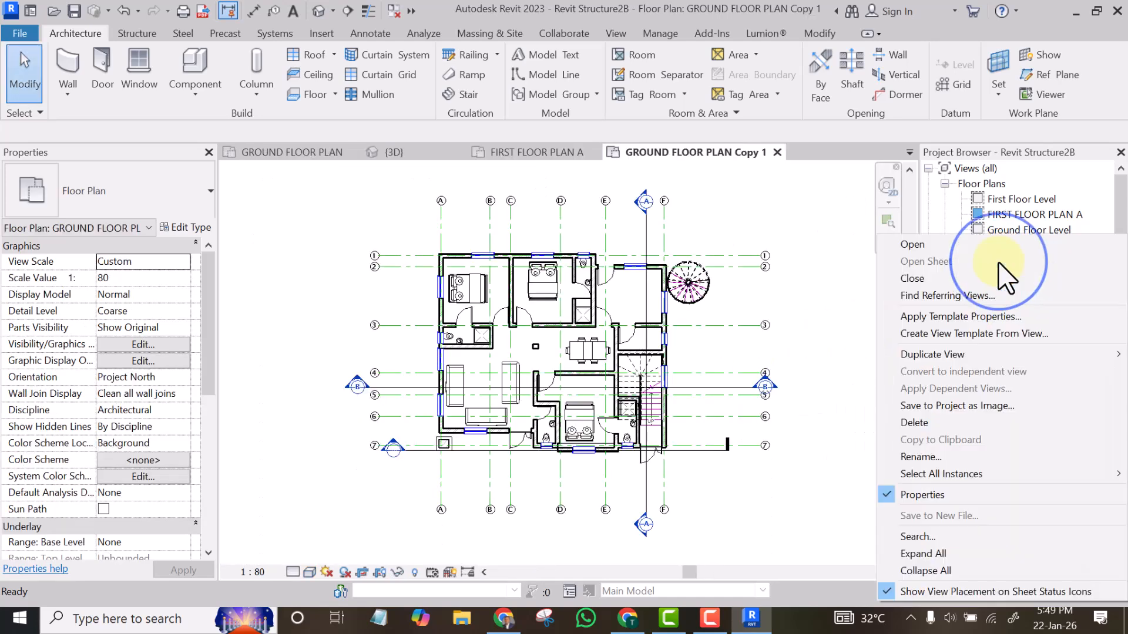
left_click(915, 458)
type("Structural Pla")
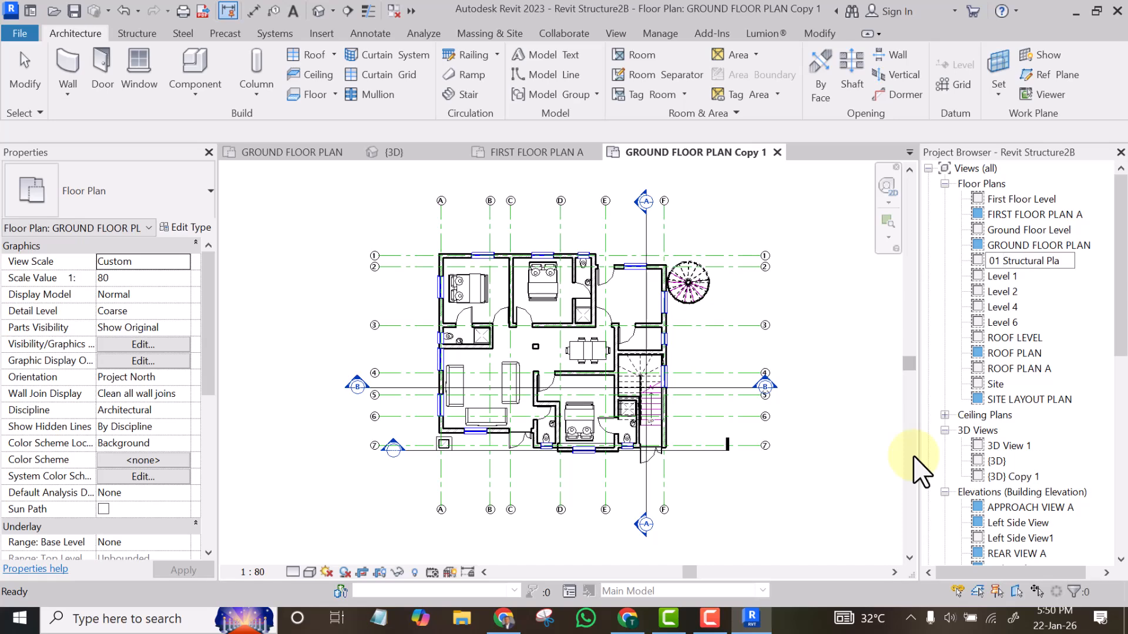
left_click(863, 286)
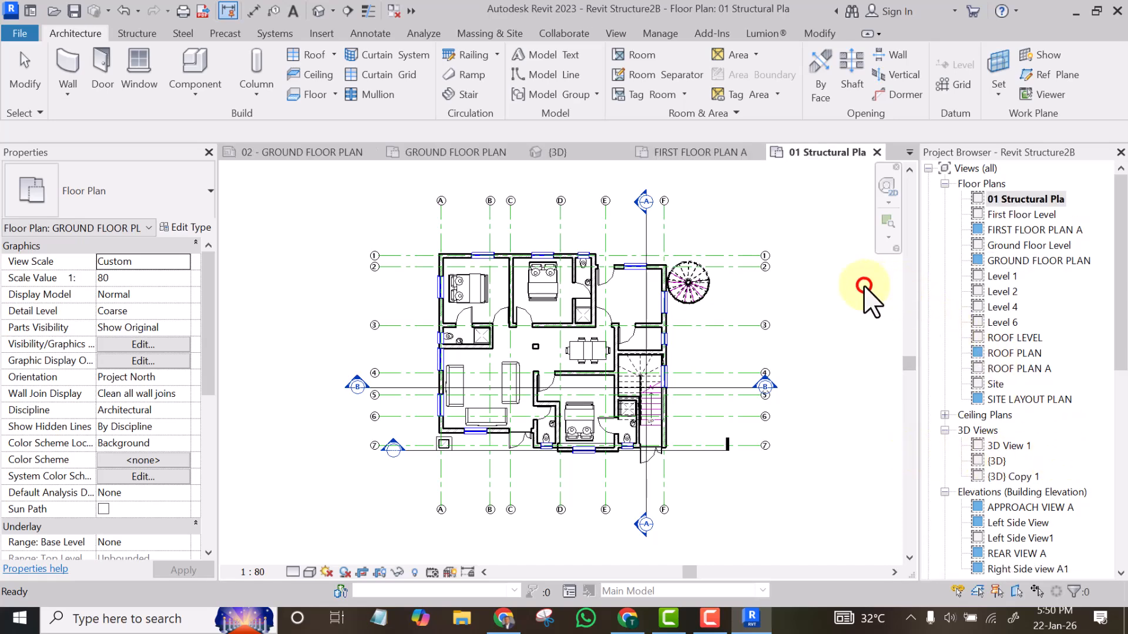
left_click(1001, 198)
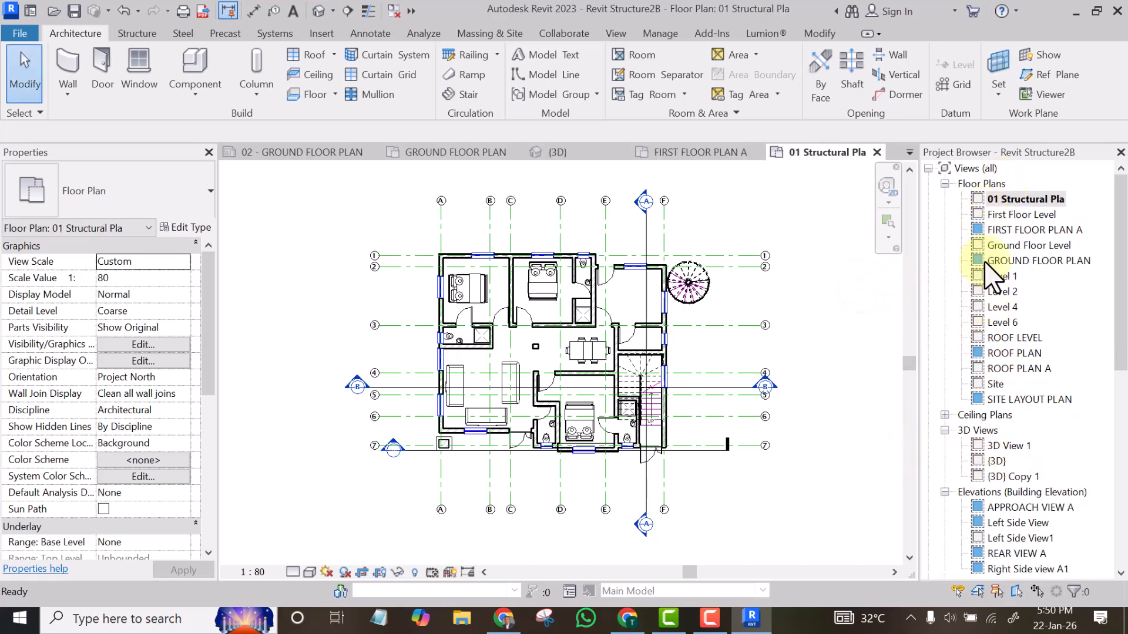
Step: Delete all instances of the Double_Bed_with_Pillows_4299 bed in the entire project
scroll(482, 297, "up", 5)
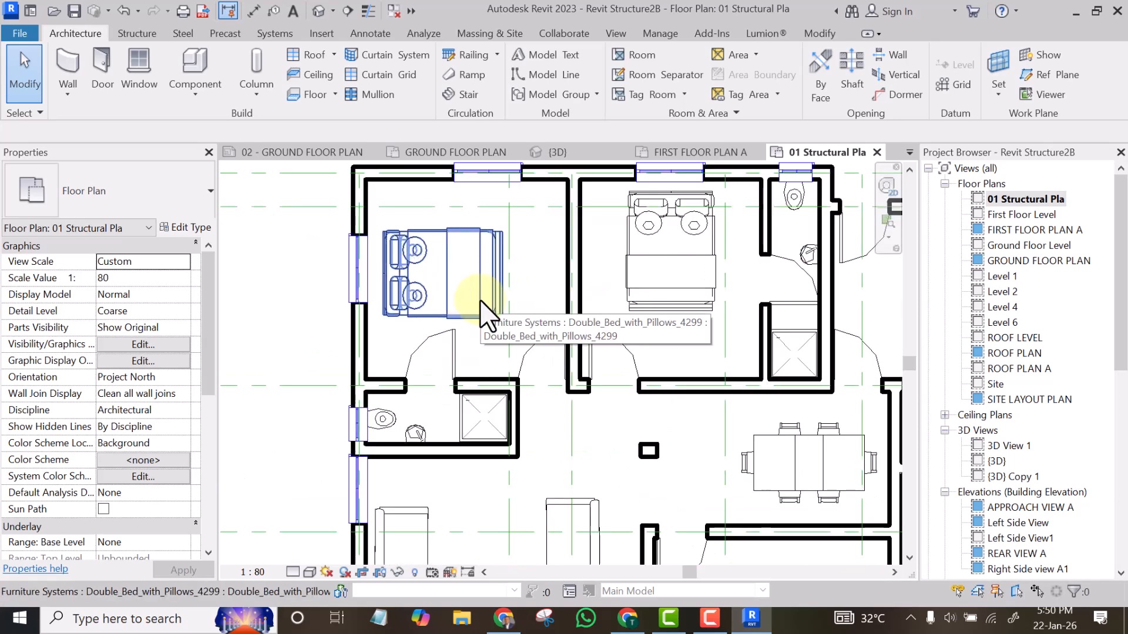
left_click(451, 256)
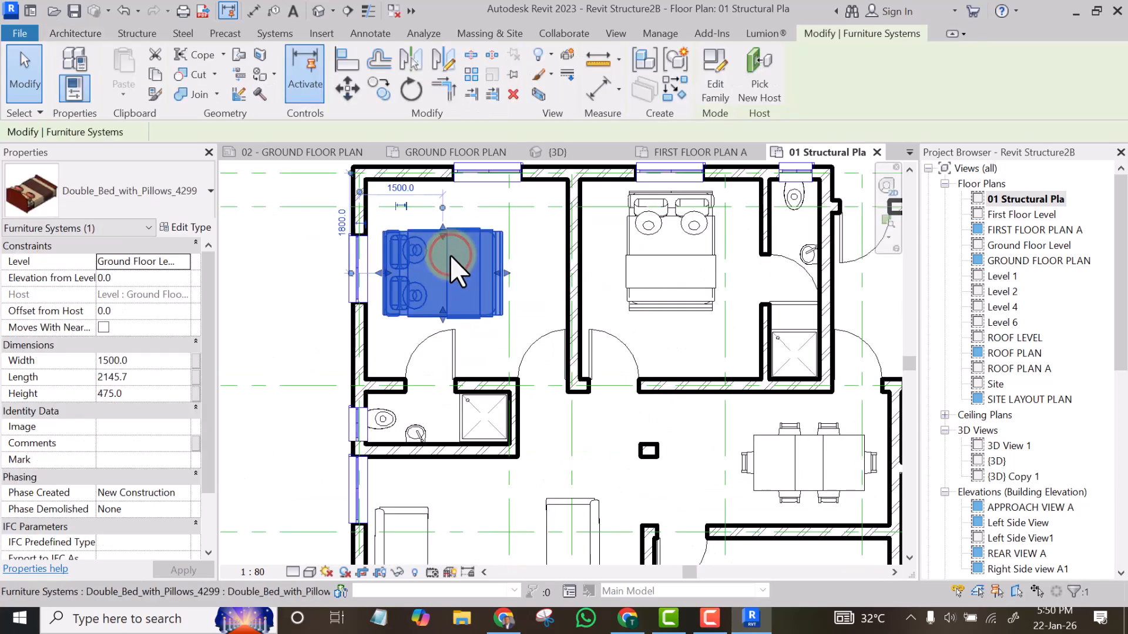
scroll(449, 255, "down", 4)
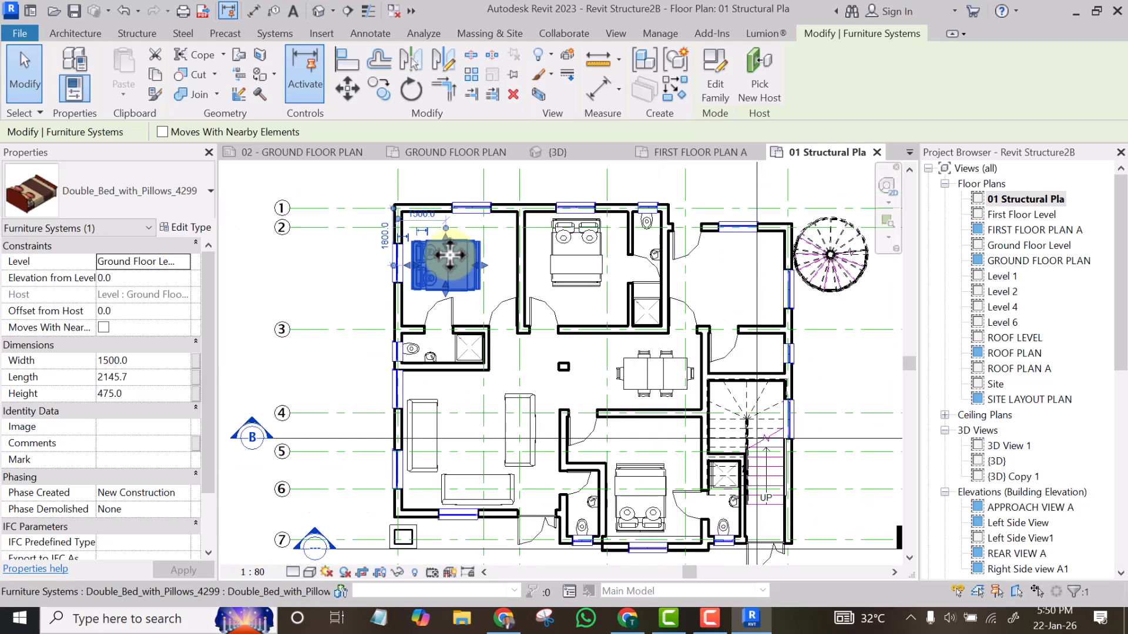
right_click(449, 255)
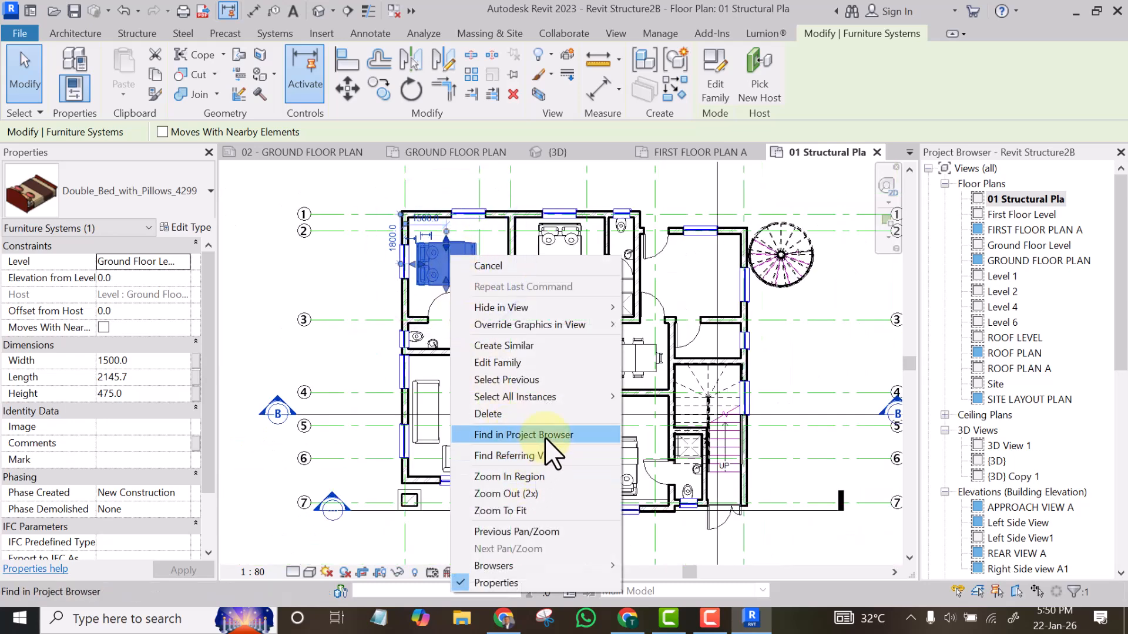
mouse_move(541, 400)
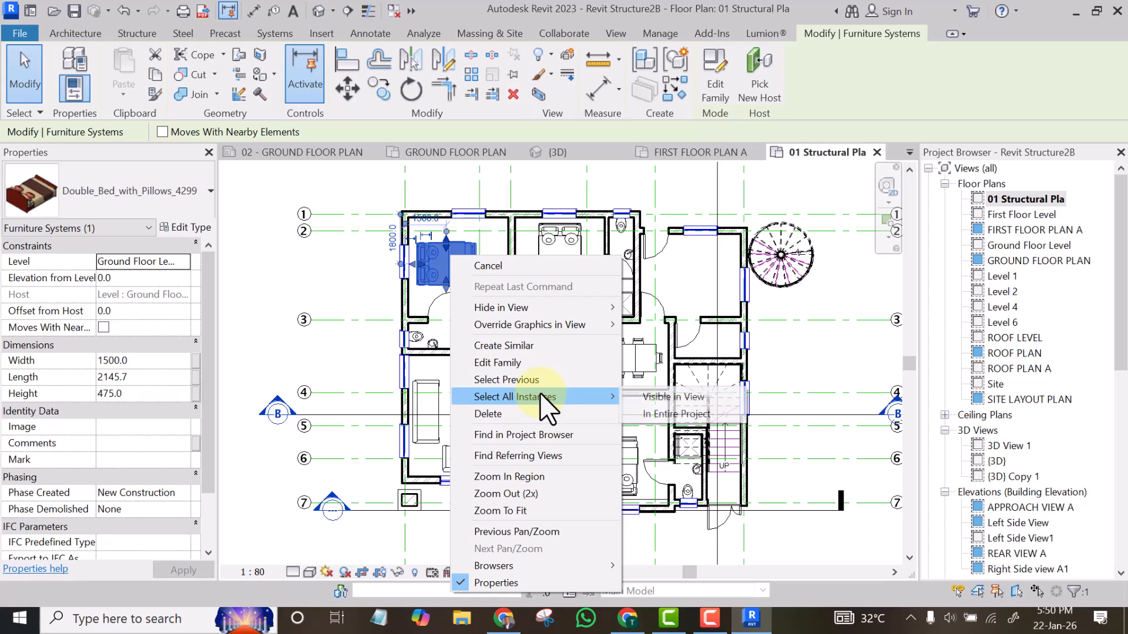
left_click(695, 414)
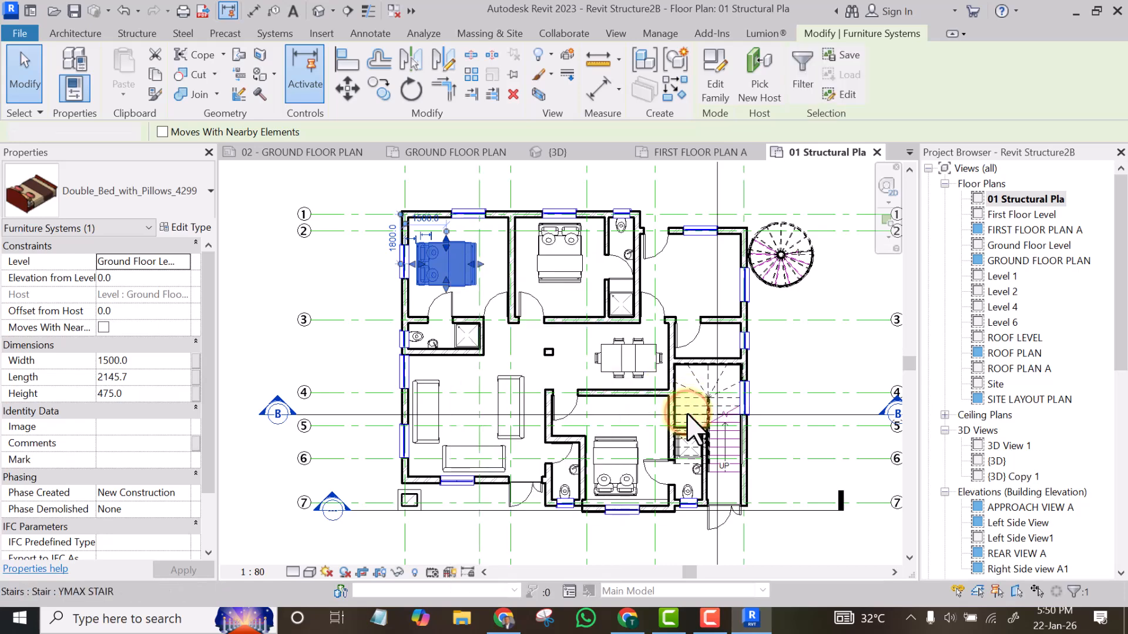
key("Escape")
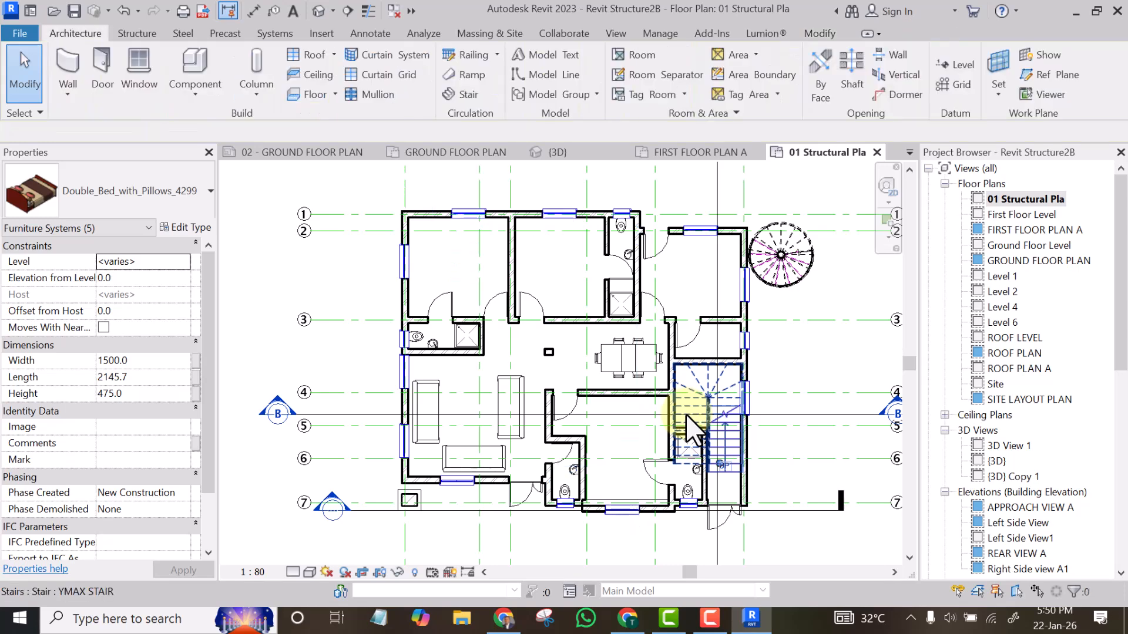
Step: Delete all instances of the rectangular dining table with chairs in the entire project
left_click(625, 358)
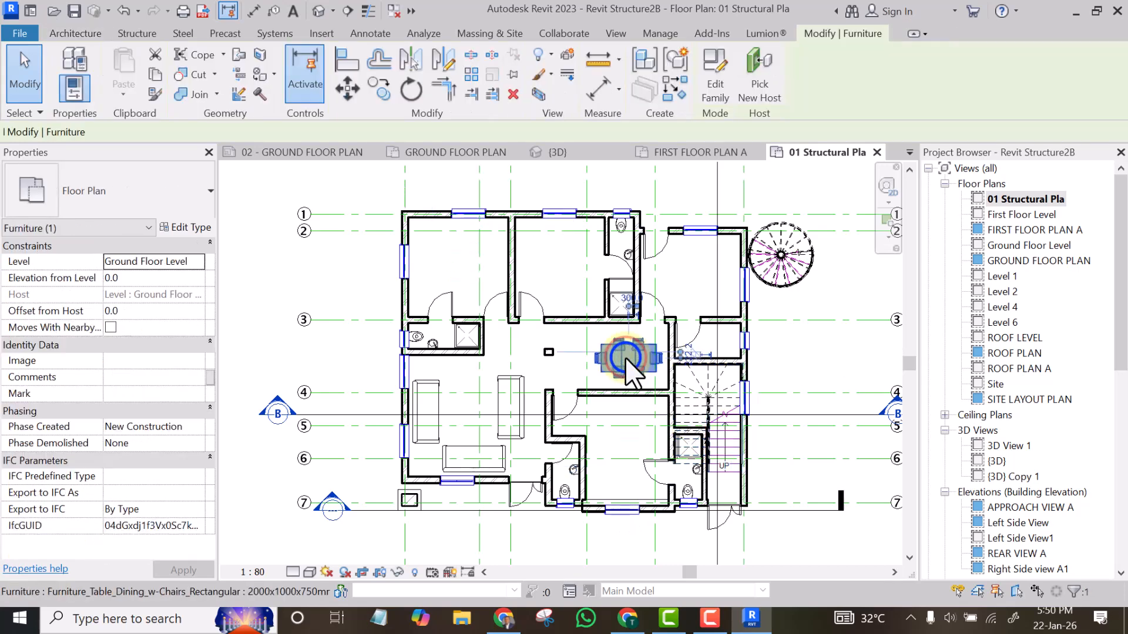
right_click(625, 357)
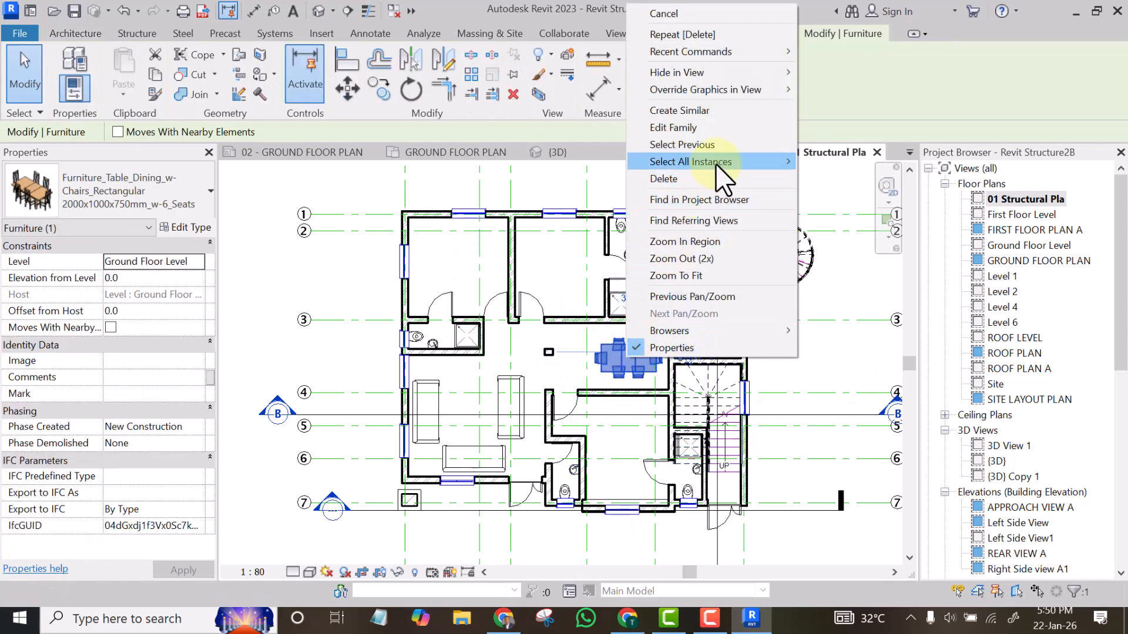
mouse_move(792, 161)
left_click(841, 178)
key("Delete")
Step: Select all instances of the wall-mounted WC from the bathroom near grid A and delete them
scroll(427, 322, "up", 4)
left_click(410, 332)
right_click(411, 332)
mouse_move(491, 443)
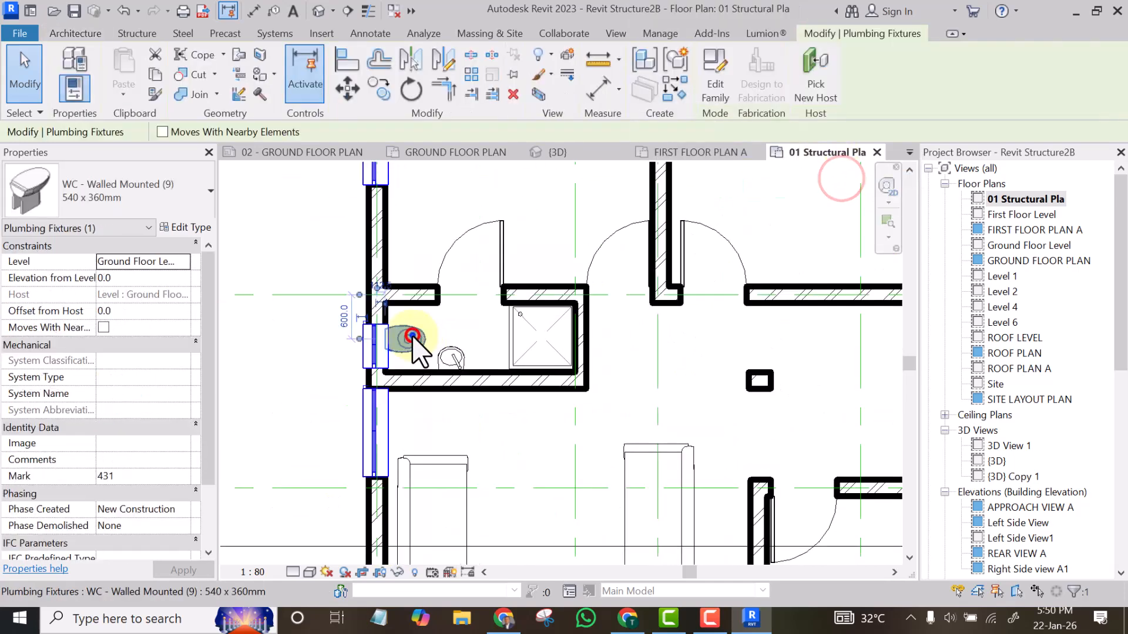
left_click(640, 422)
key("Delete")
Step: Select the washbasin, shower tray and sofa together and delete all their instances in the entire project
left_click(445, 345)
left_click(530, 345, "ctrl")
scroll(532, 343, "down", 3)
left_click(591, 410, "ctrl")
scroll(649, 510, "up", 1)
right_click(560, 404)
mouse_move(682, 207)
left_click(787, 225)
scroll(775, 247, "down", 2)
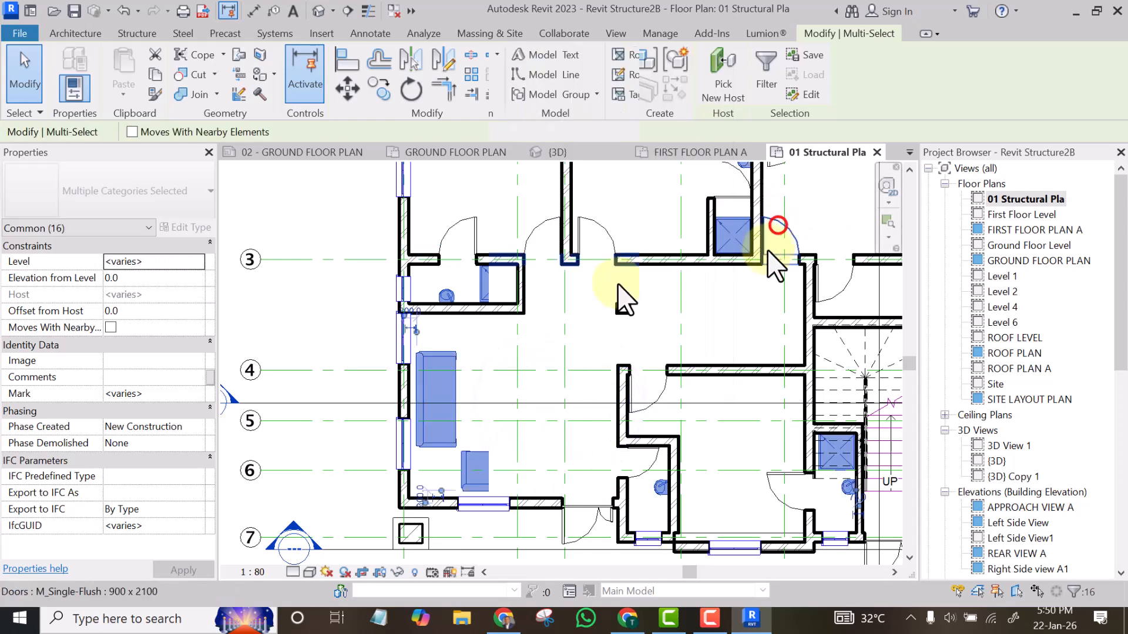
key("Delete")
Step: Examine the cleared plan and check how the walls line up with the grid lines
scroll(584, 297, "down", 4)
scroll(569, 283, "up", 5)
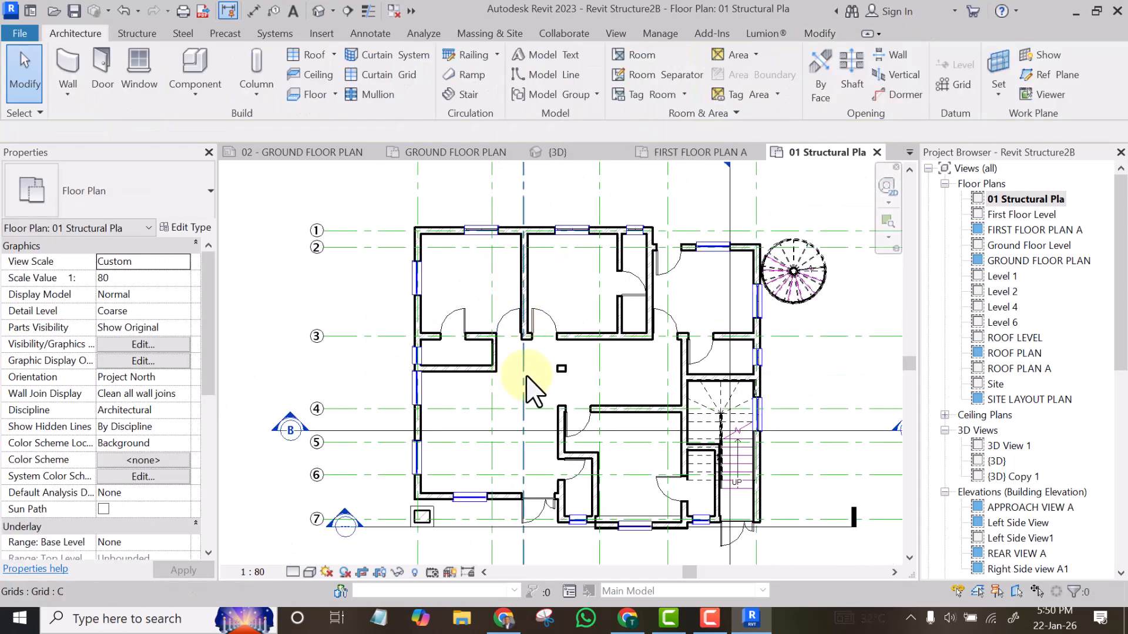
scroll(539, 230, "up", 1)
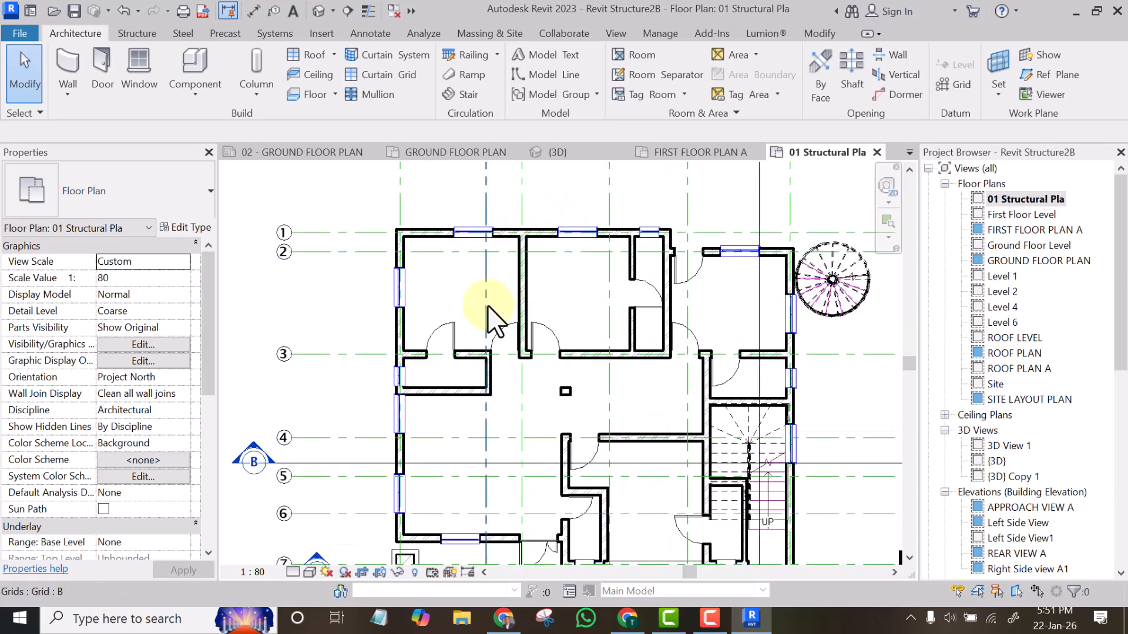
scroll(505, 277, "down", 2)
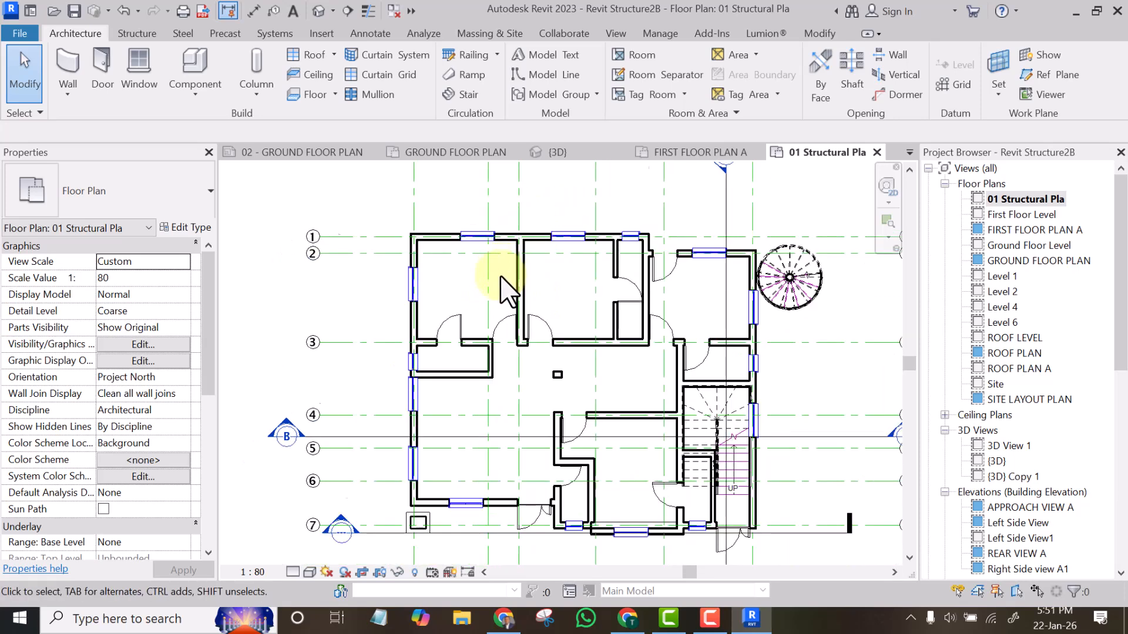
scroll(536, 523, "up", 3)
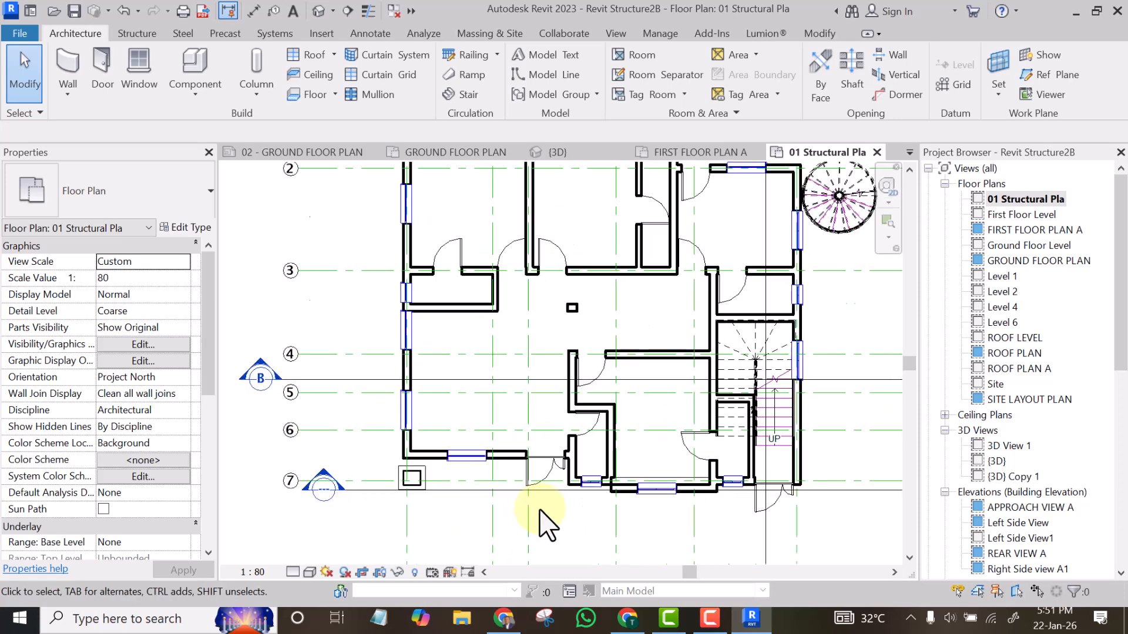
scroll(496, 532, "down", 3)
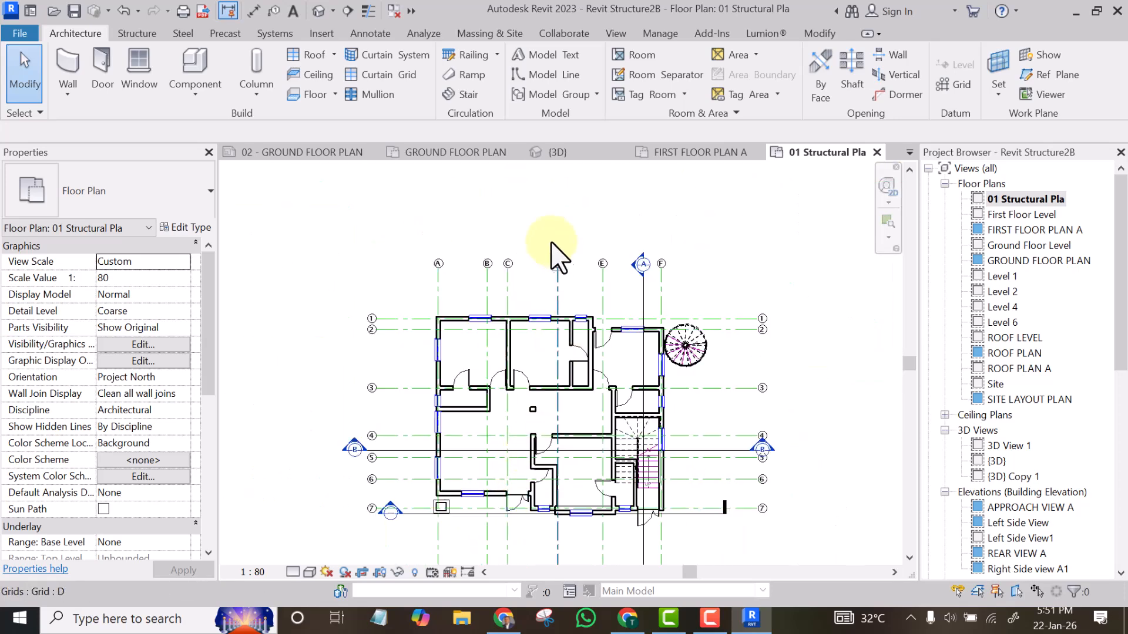
scroll(503, 282, "up", 2)
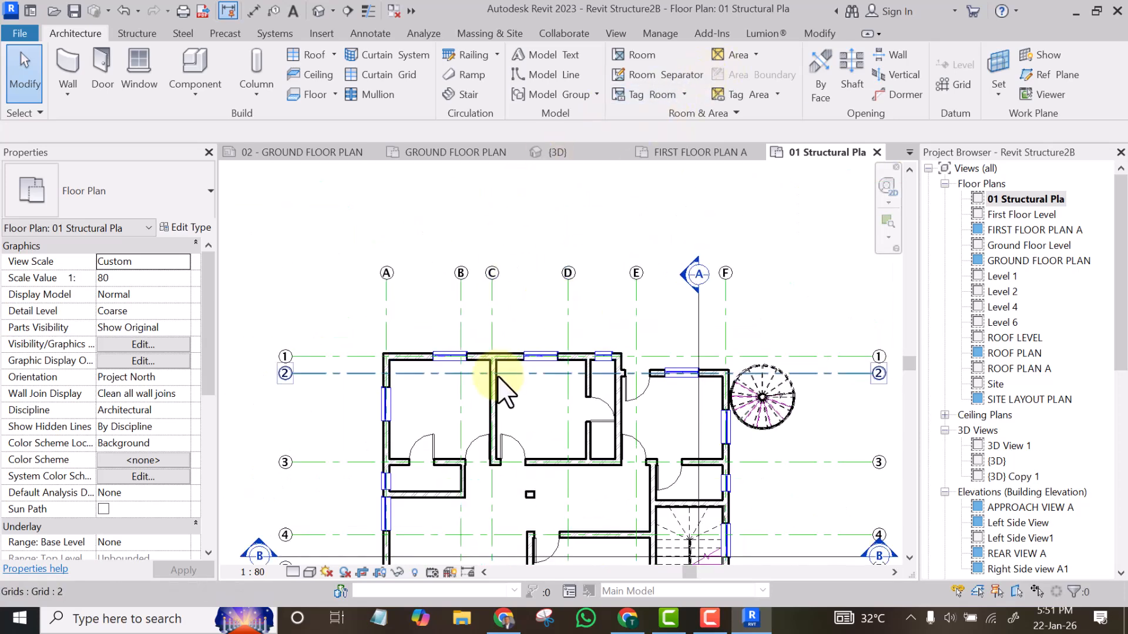
Step: Align grid line C with the centreline of the wall between the two upper bedrooms
scroll(500, 378, "up", 5)
scroll(517, 338, "up", 2)
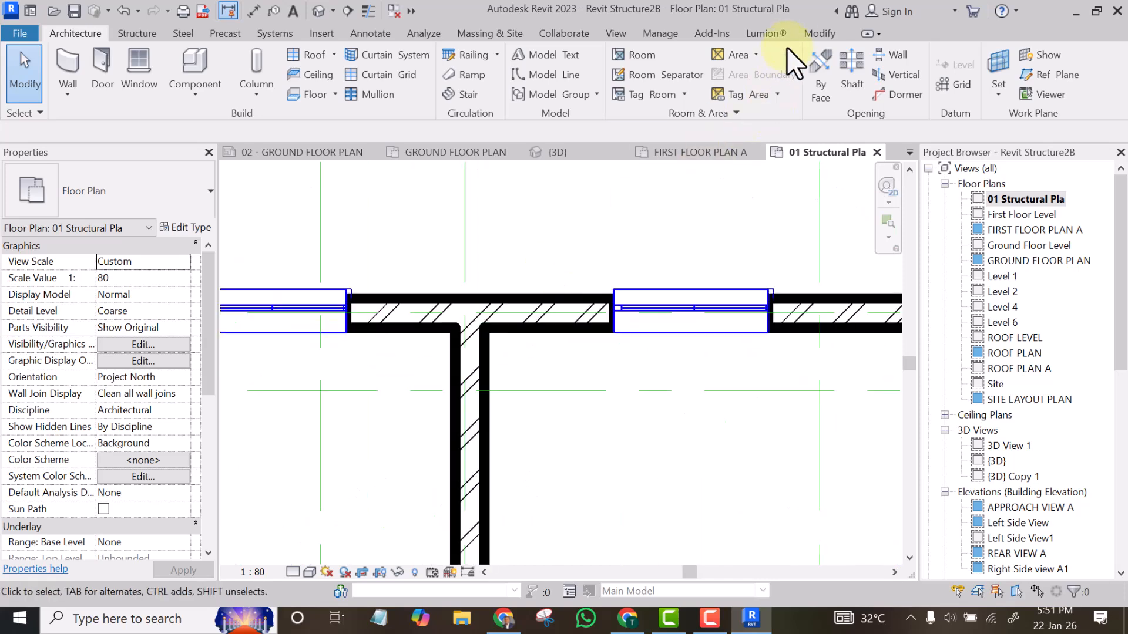
left_click(818, 33)
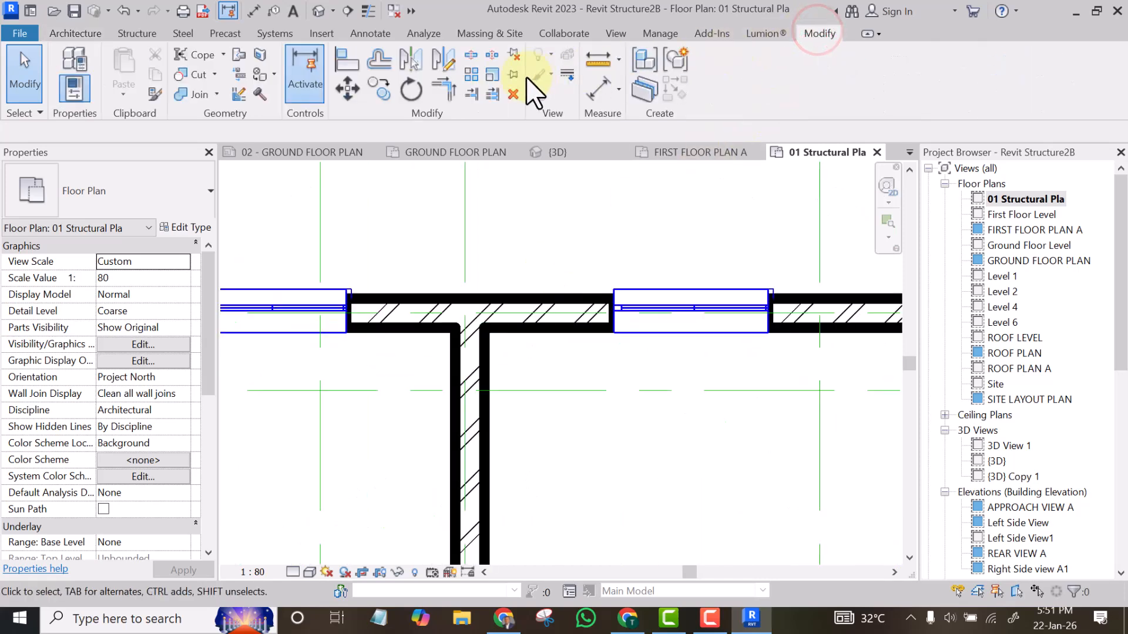
left_click(347, 64)
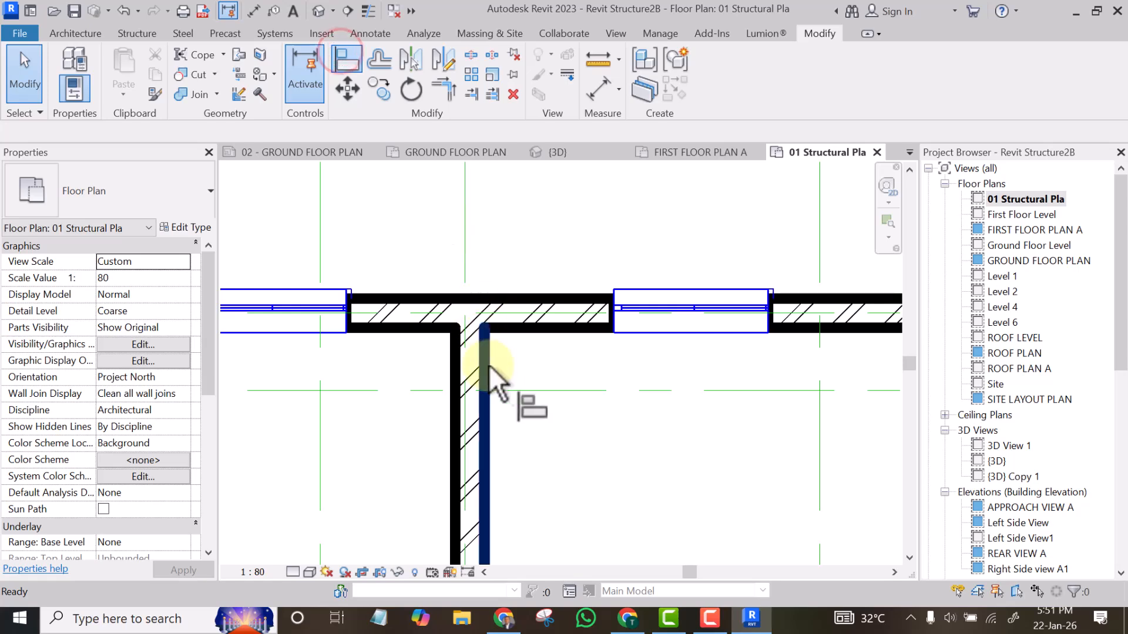
scroll(470, 376, "up", 2)
left_click(467, 369)
left_click(460, 219)
scroll(461, 218, "down", 5)
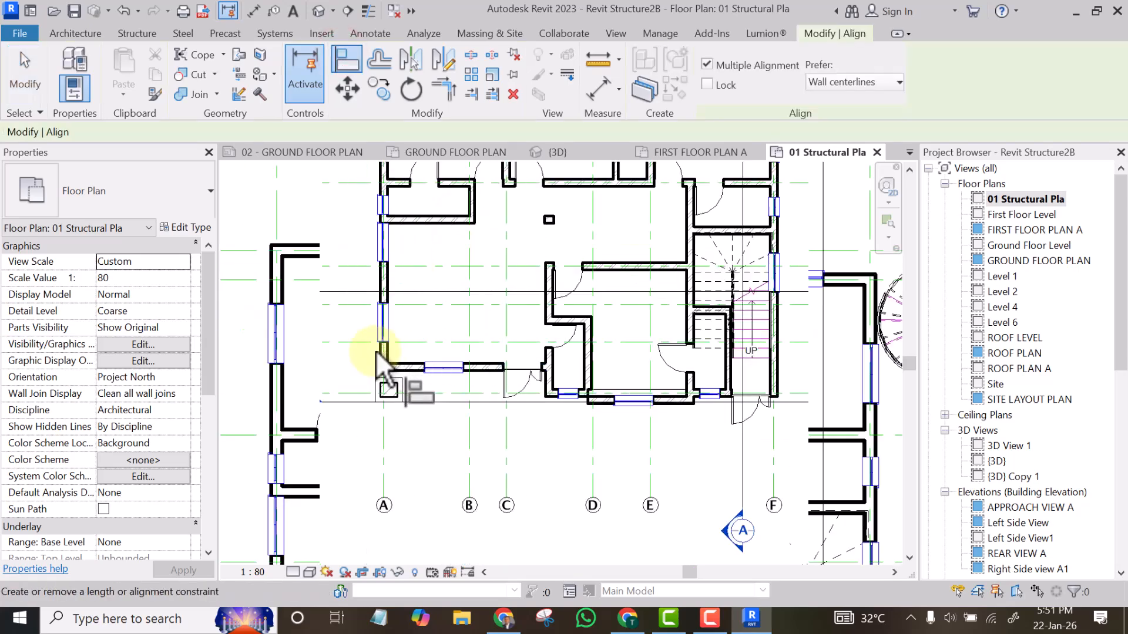
Step: Align grid line 6 with the centreline of the living room's lower exterior wall
scroll(378, 347, "up", 2)
left_click(321, 360)
left_click(439, 373)
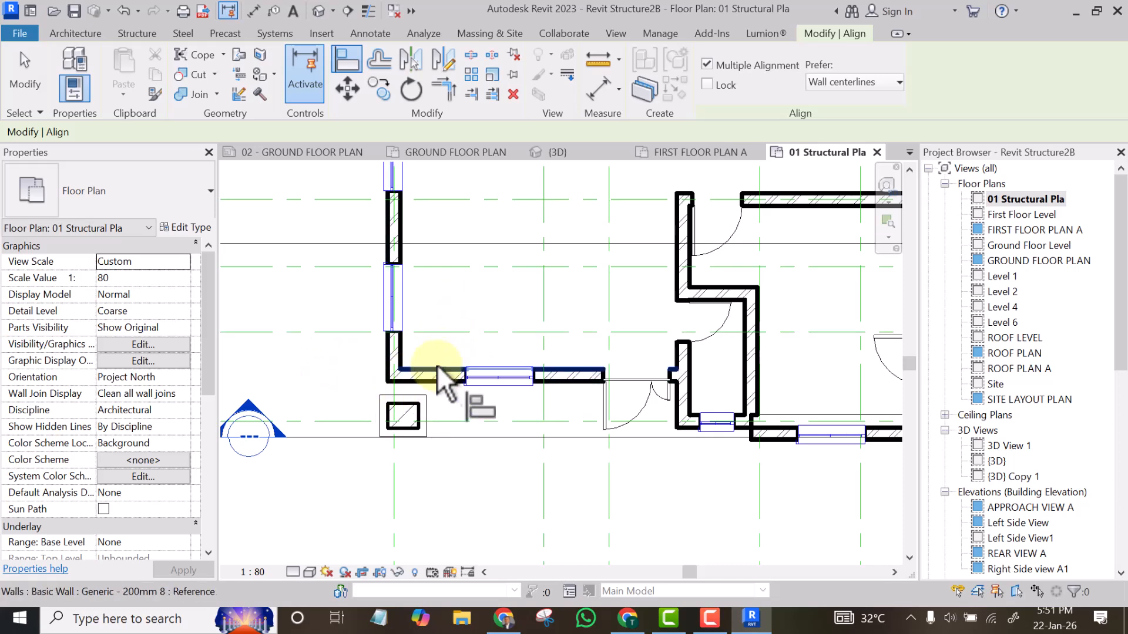
scroll(434, 374, "up", 2)
left_click(435, 382)
left_click(462, 283)
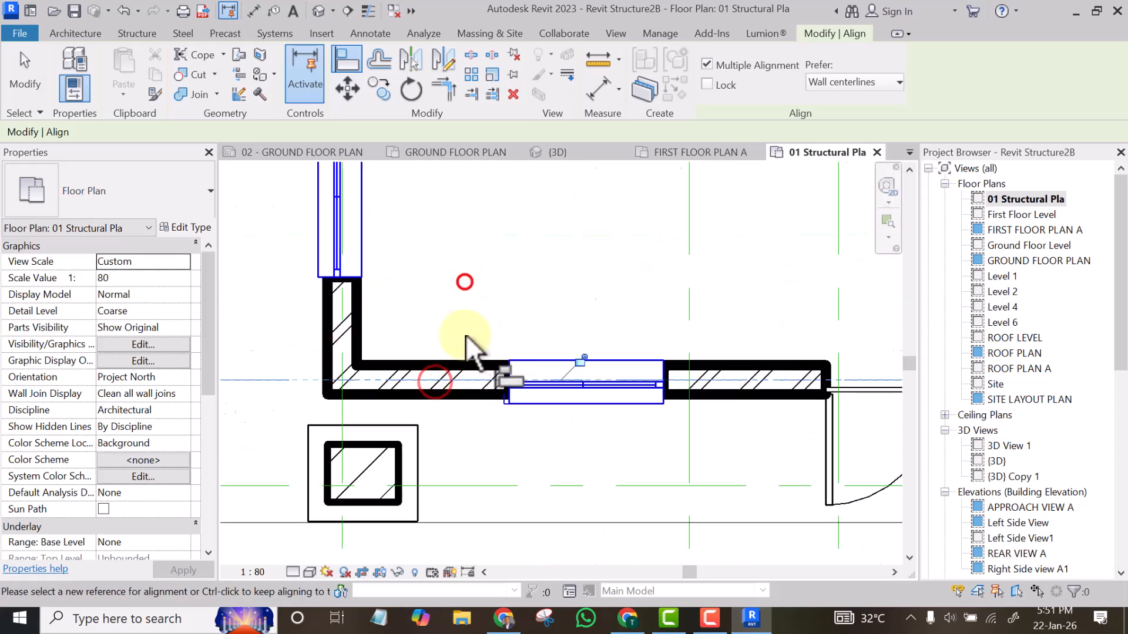
scroll(464, 329, "down", 6)
scroll(611, 276, "up", 2)
key("Escape")
key("Escape")
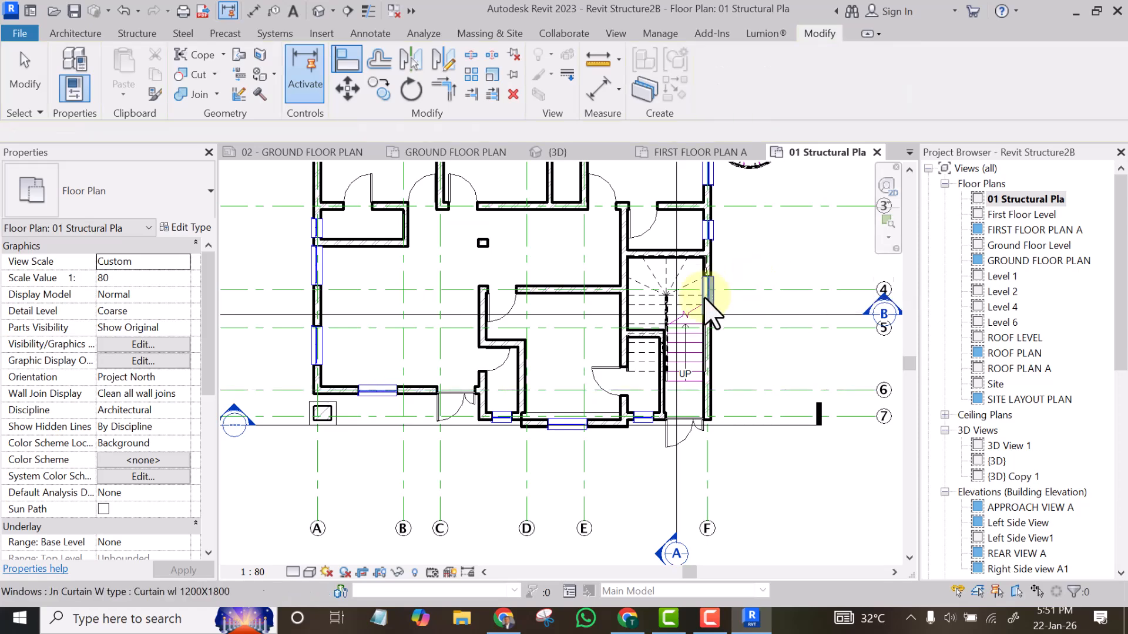
Step: Move the stairwell window down along the grid F wall, about 2800 mm below the stairwell's upper wall
scroll(734, 293, "up", 3)
left_click(709, 302)
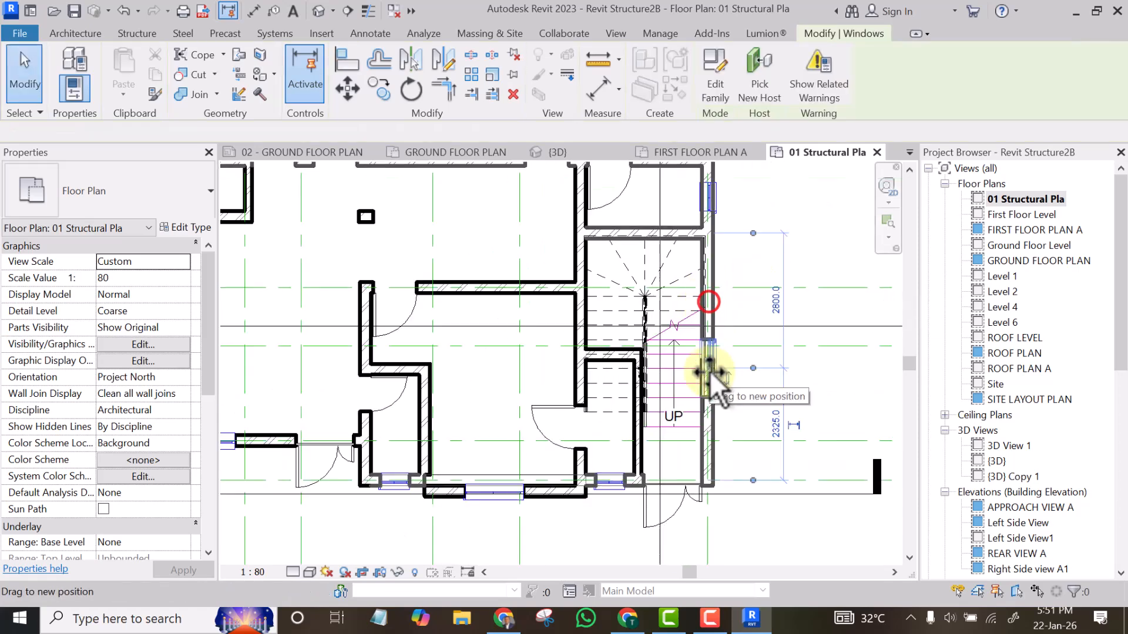
scroll(758, 329, "down", 3)
scroll(765, 320, "up", 1)
left_click(807, 276)
middle_click_drag(498, 200, 516, 269)
scroll(516, 273, "down", 5)
scroll(516, 284, "up", 5)
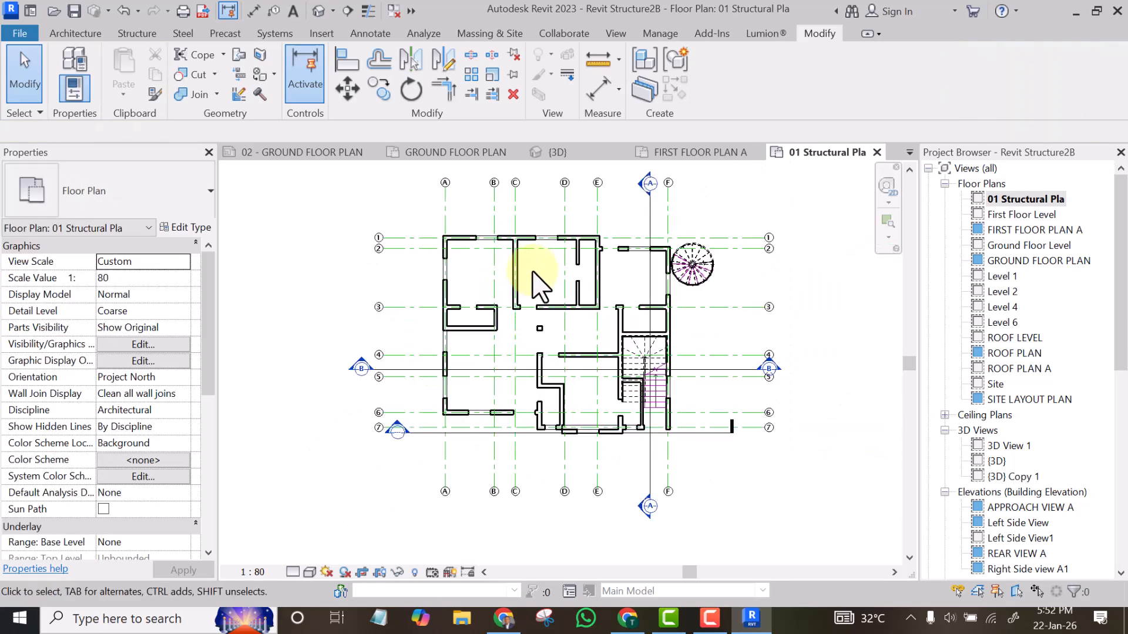
Step: Start a filled region and duplicate its CONCRETE type as a new type named Column
scroll(504, 241, "up", 1)
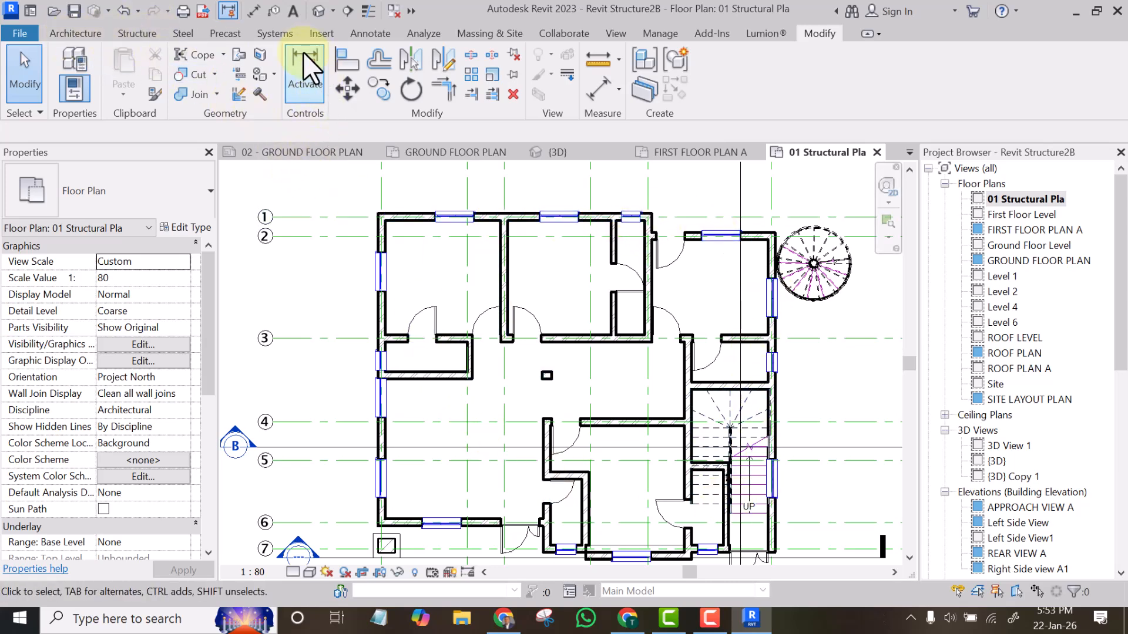
left_click(368, 33)
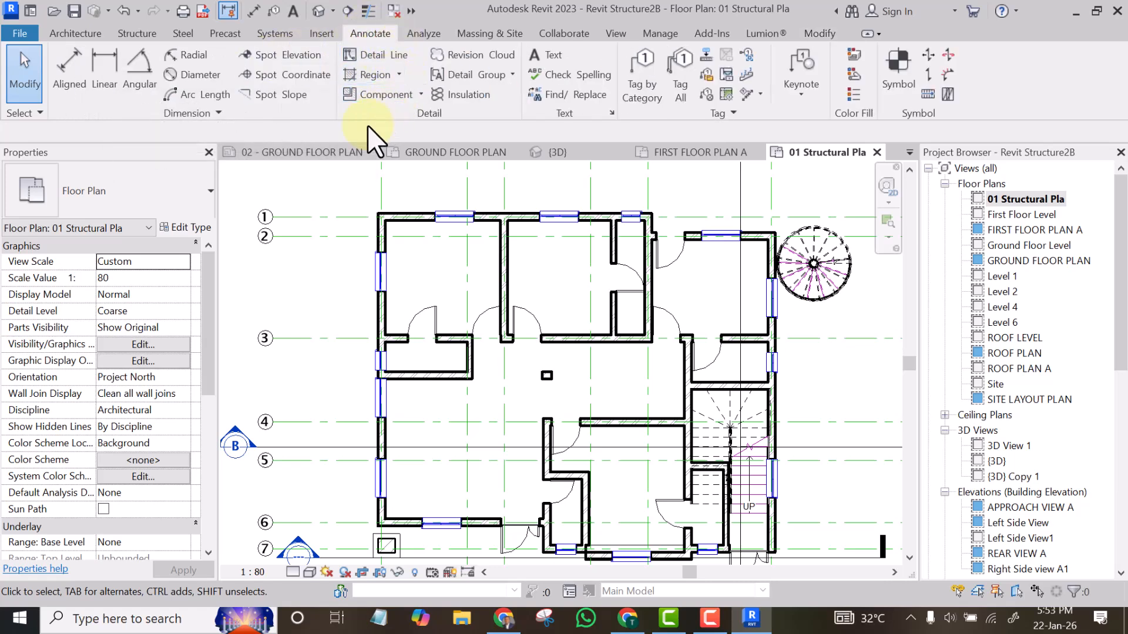
left_click(399, 74)
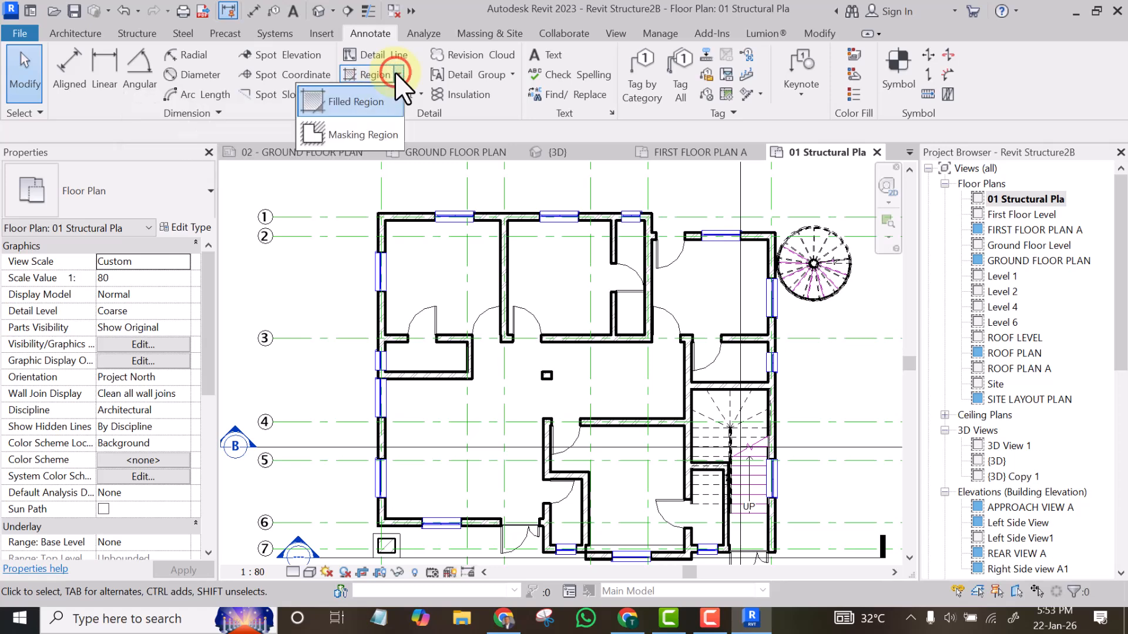
left_click(344, 101)
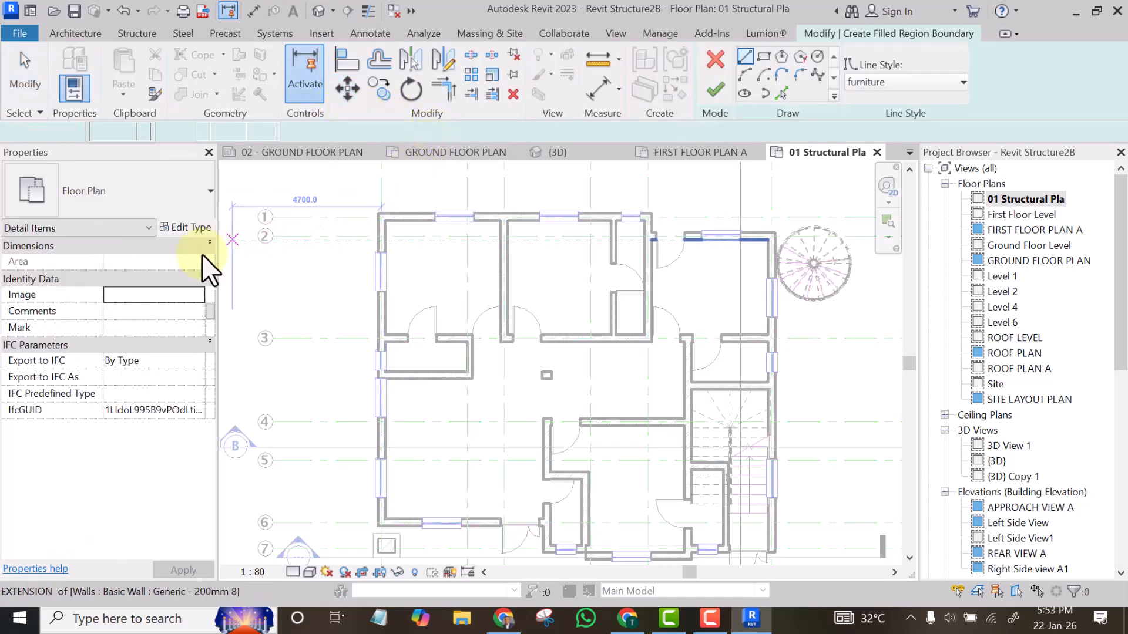
left_click(188, 228)
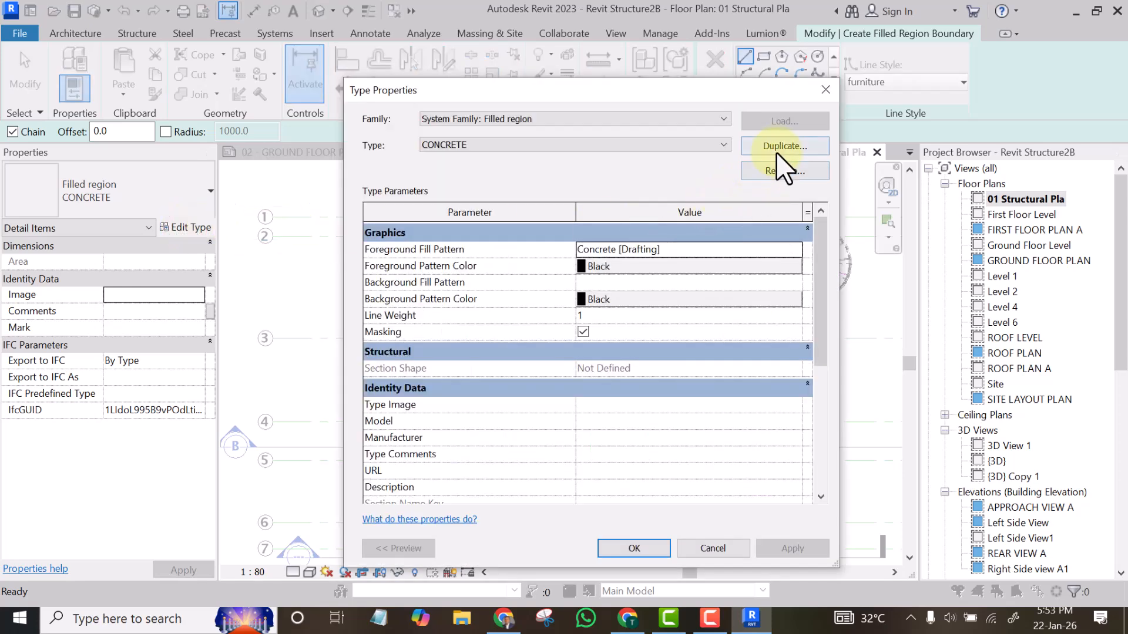
left_click(776, 148)
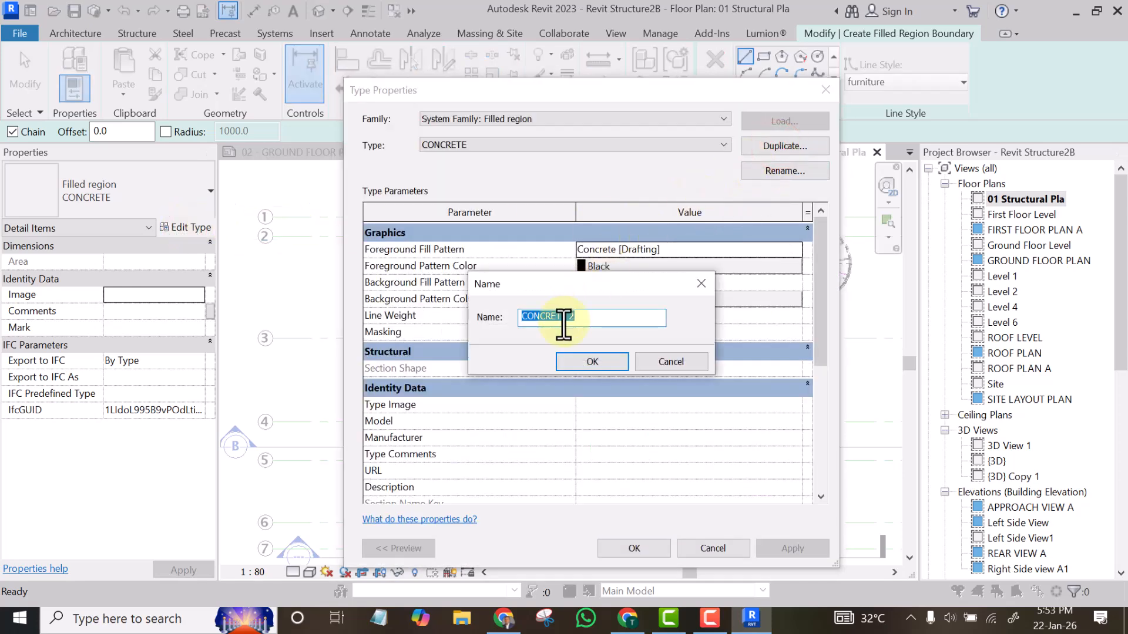
left_click_drag(589, 317, 514, 322)
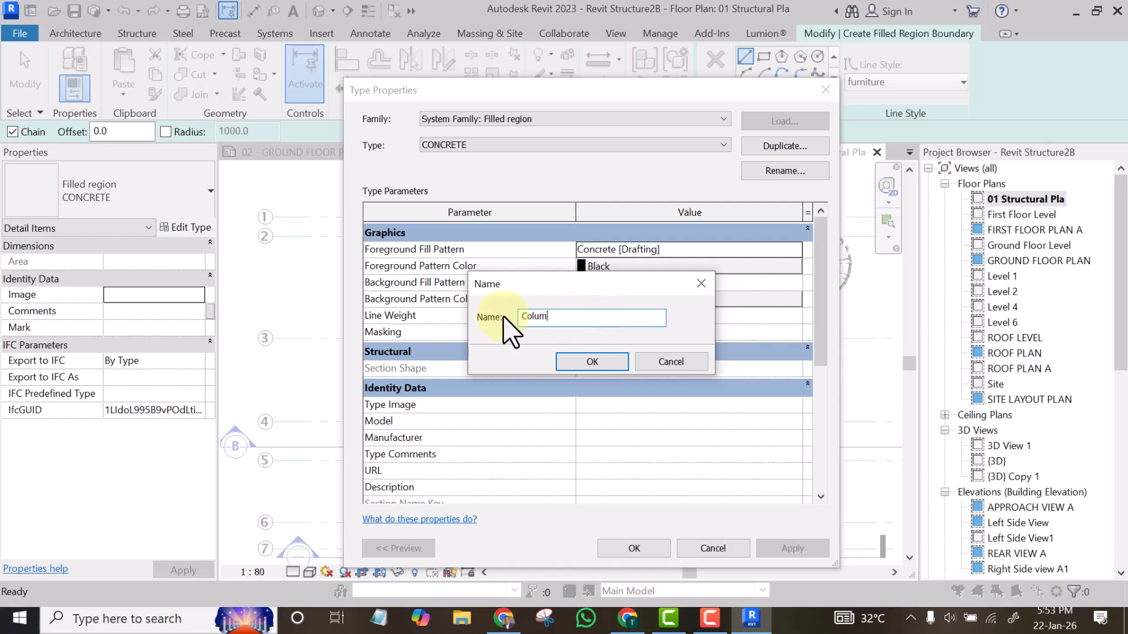
type("Column")
left_click(585, 362)
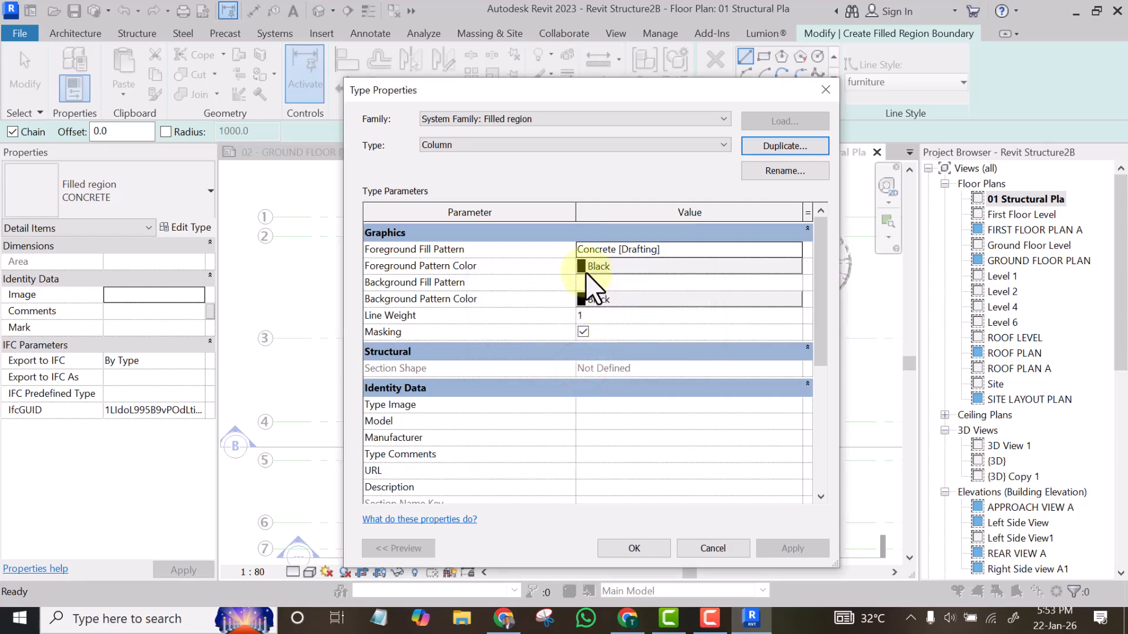
Step: Set the Column type's foreground pattern colour to dark red RGB 213-000-000 and its foreground fill pattern to solid fill
left_click(580, 265)
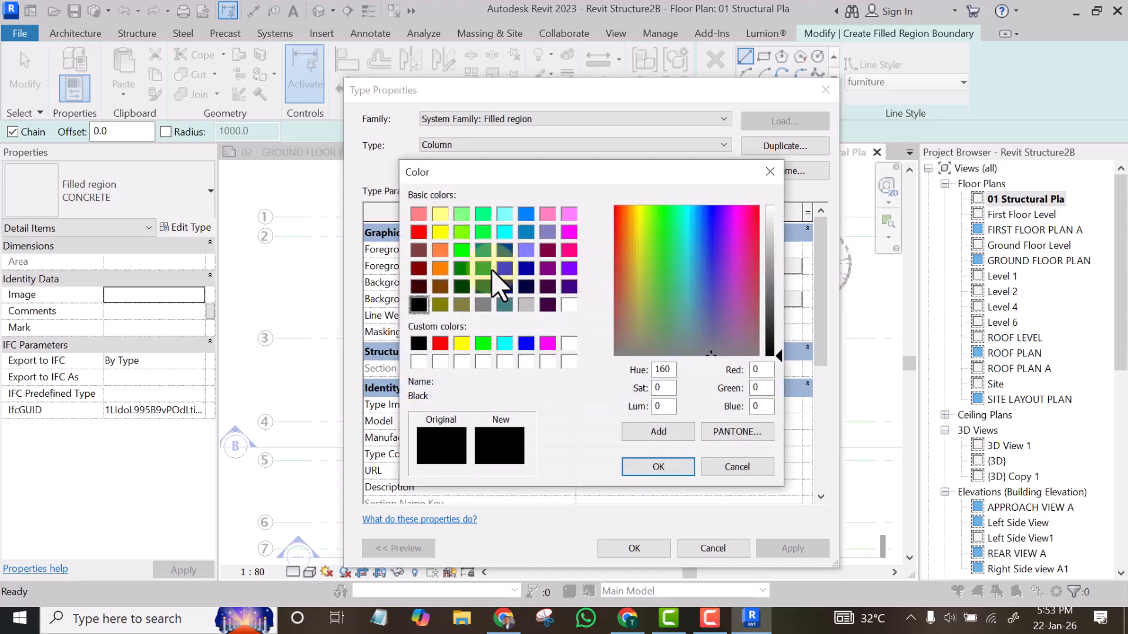
left_click(418, 232)
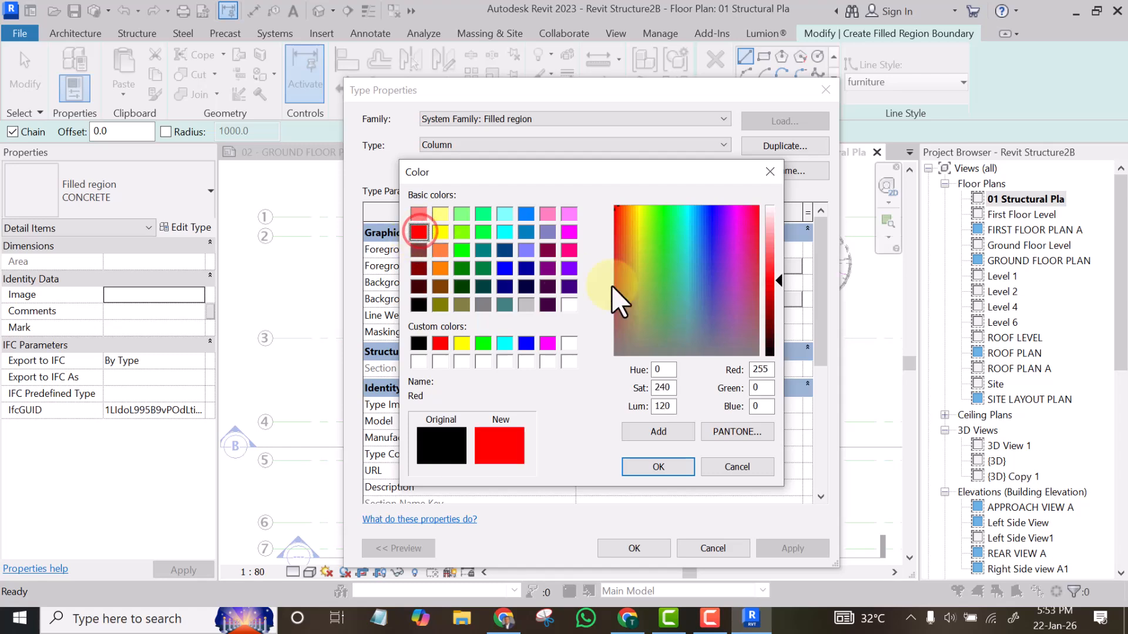
left_click_drag(770, 280, 777, 294)
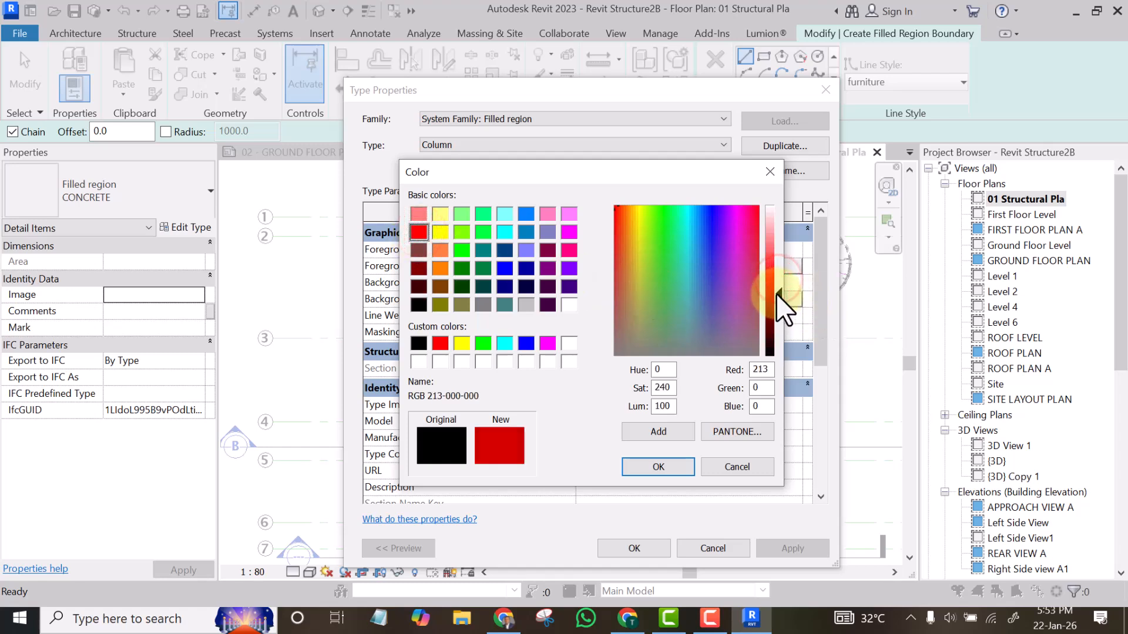
left_click(658, 467)
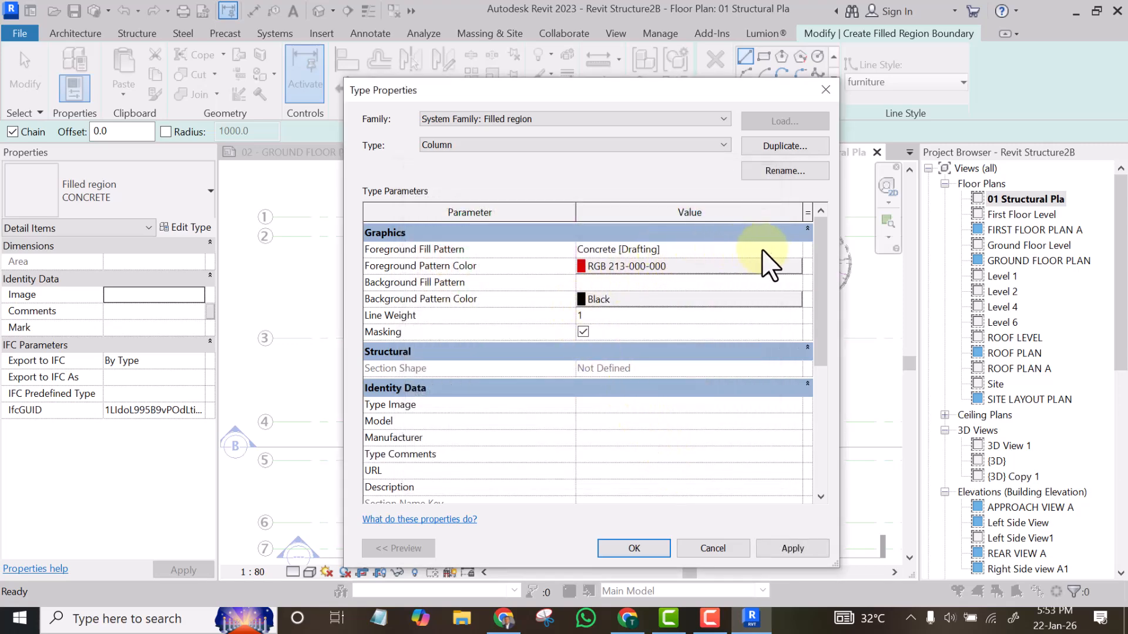
left_click(790, 247)
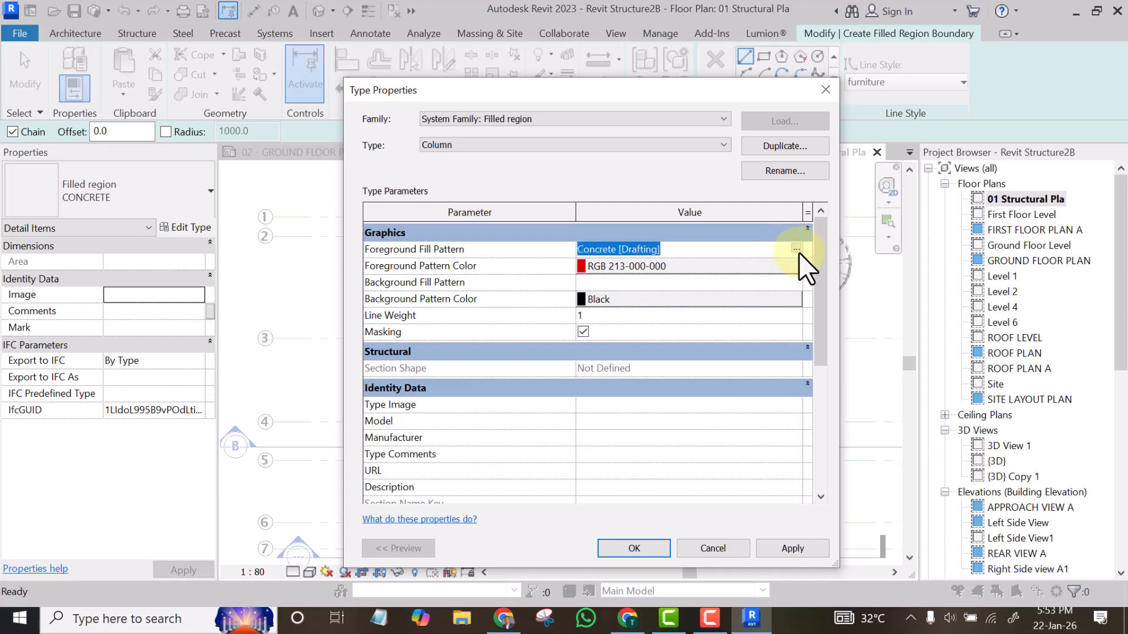
left_click(796, 248)
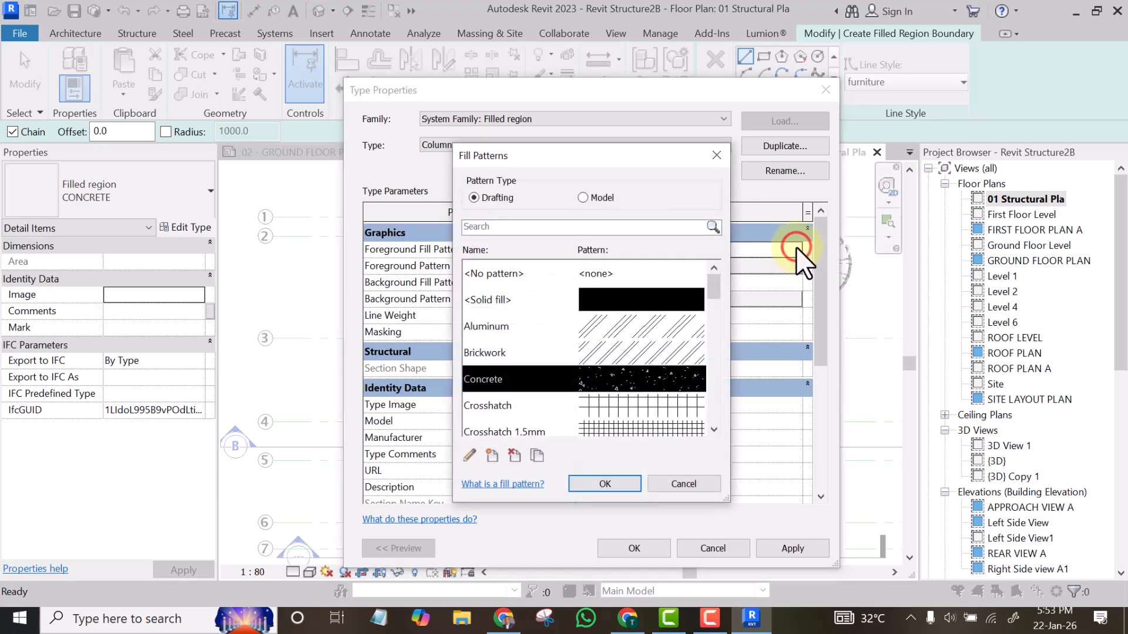
left_click(593, 300)
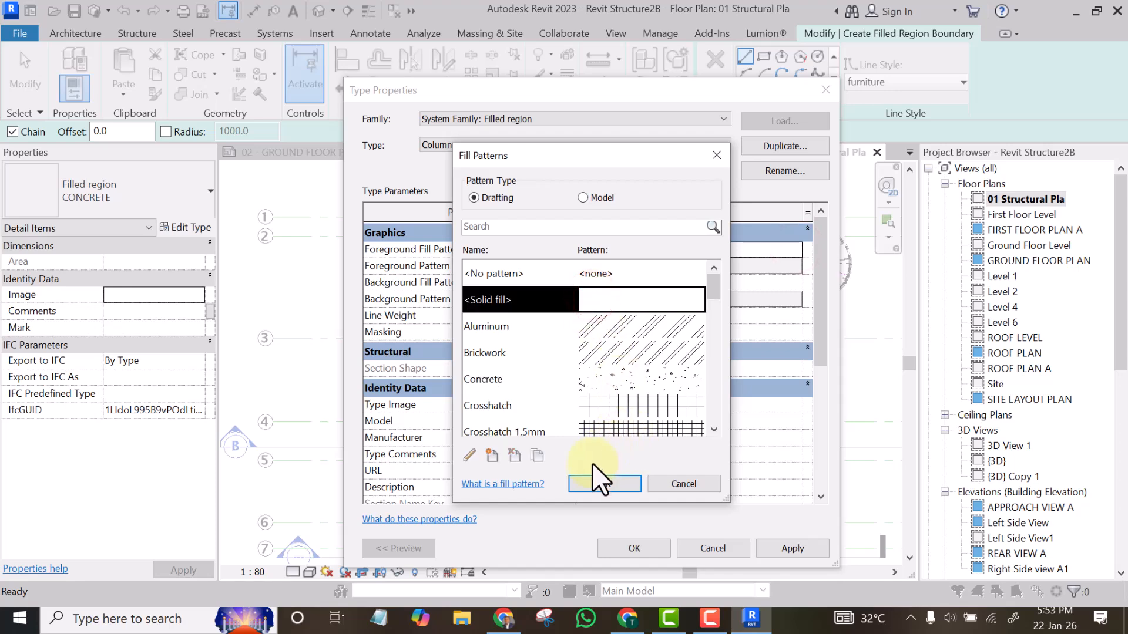
left_click(595, 485)
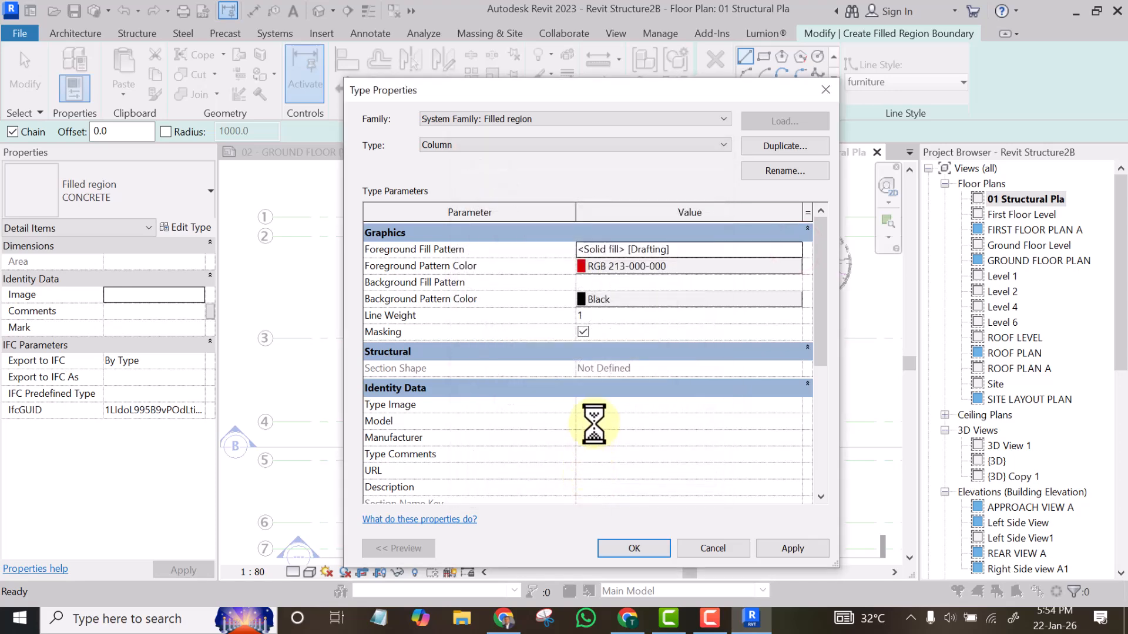
Step: Set the Column type's background pattern colour to dark red RGB 208-000-000 and apply the type changes
left_click(582, 299)
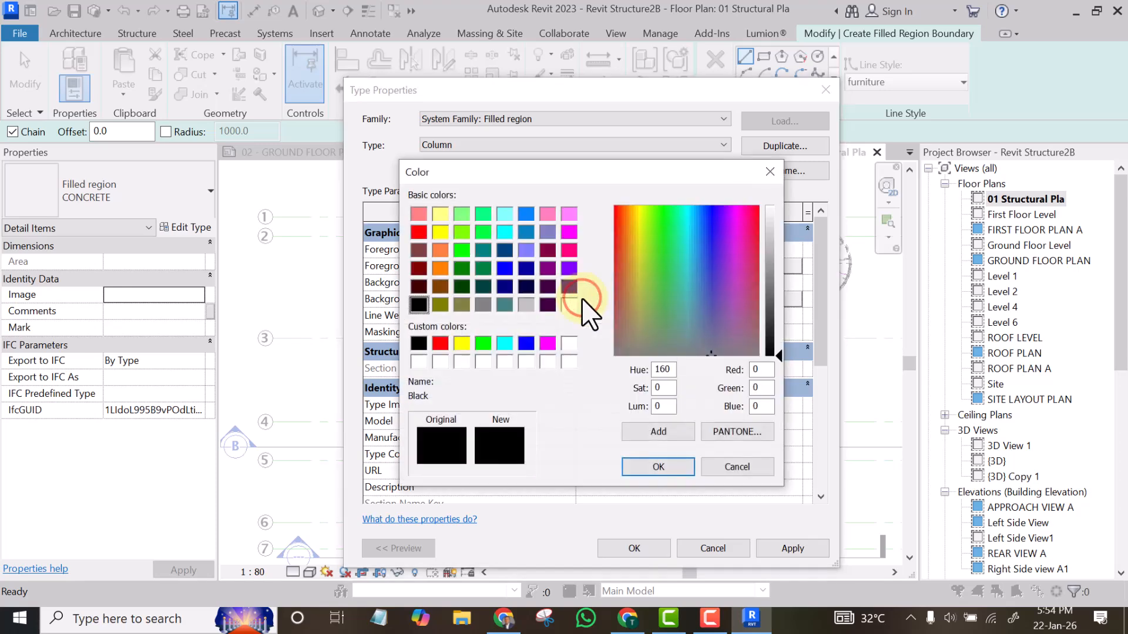
left_click(419, 250)
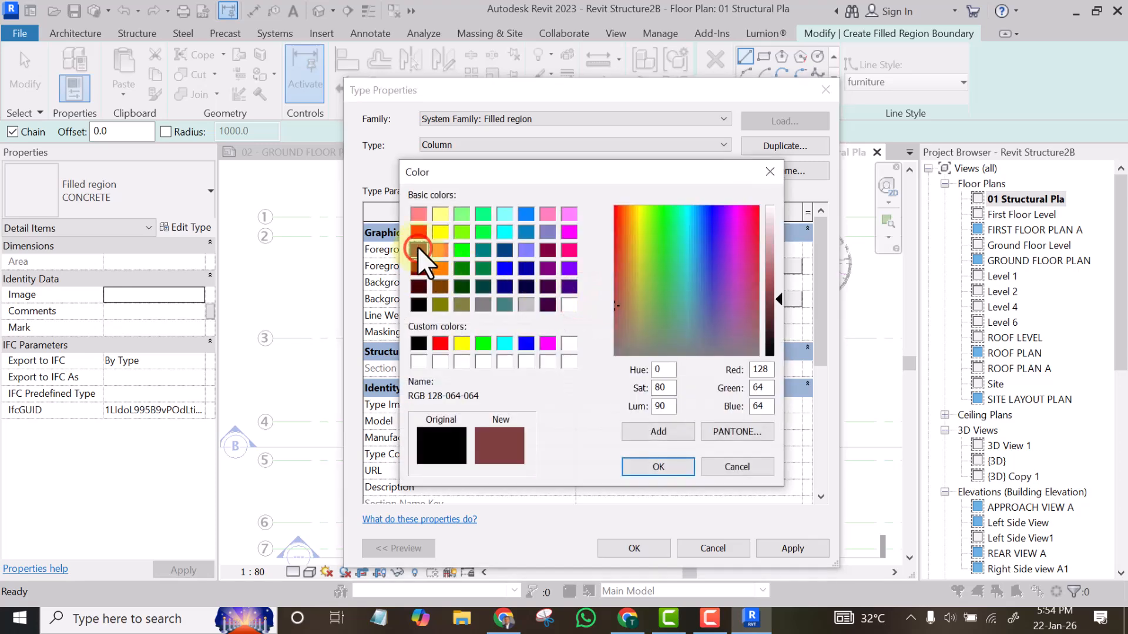
left_click(418, 233)
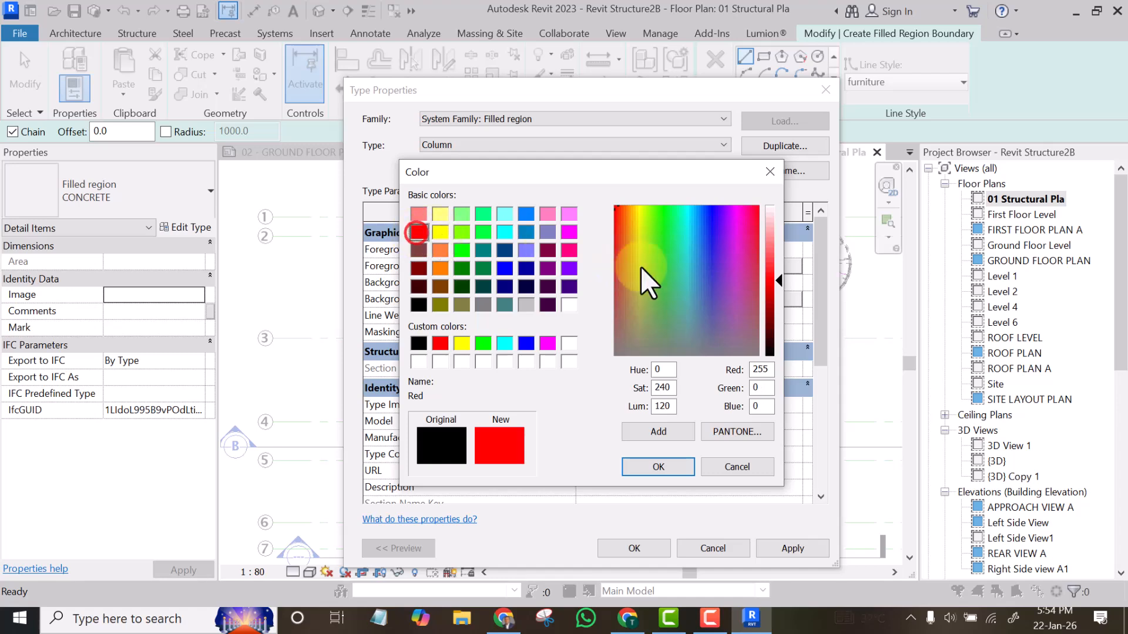
left_click_drag(776, 282, 770, 295)
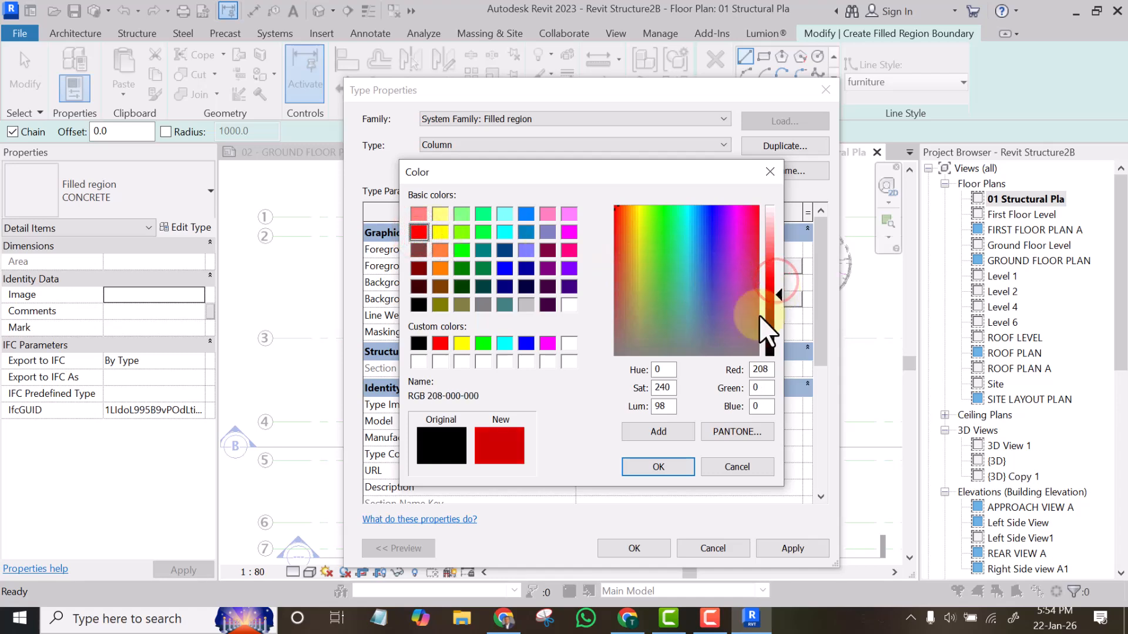
left_click(671, 467)
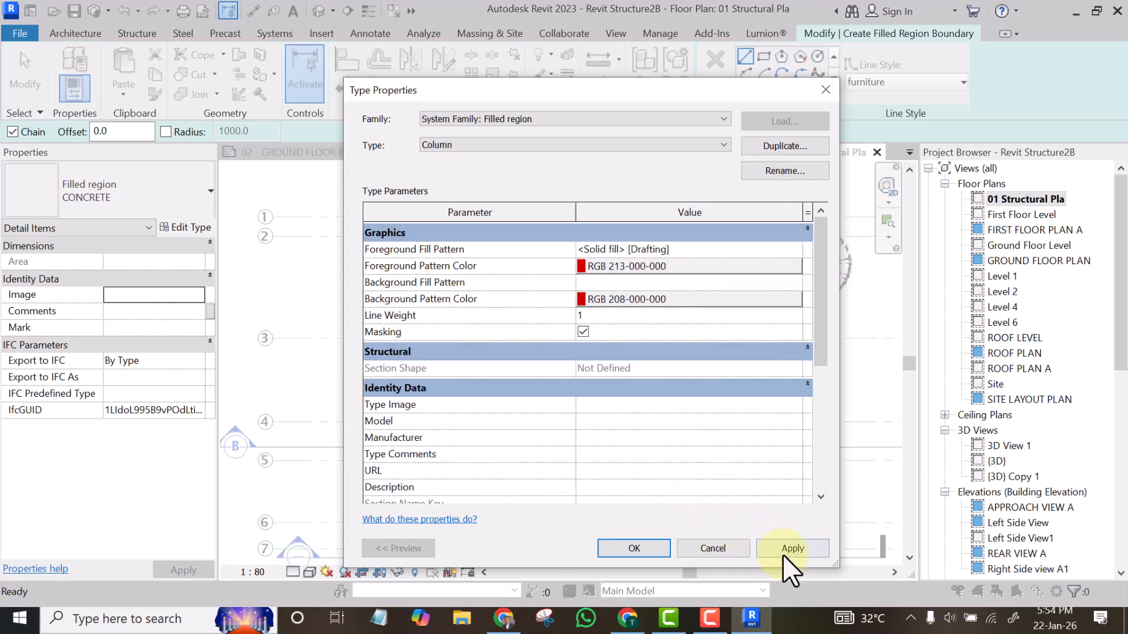
left_click(787, 548)
left_click(642, 549)
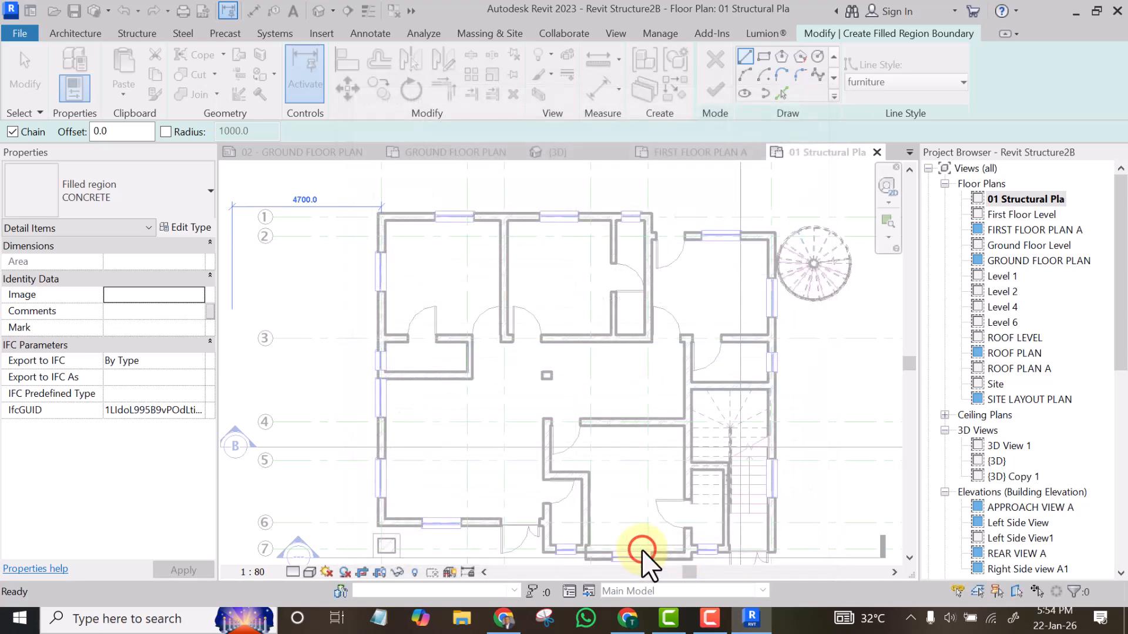
Step: Draw a rectangular Column filled region about 240 by 225 mm over the wall corner at grids A and 1, and finish the region
left_click(763, 56)
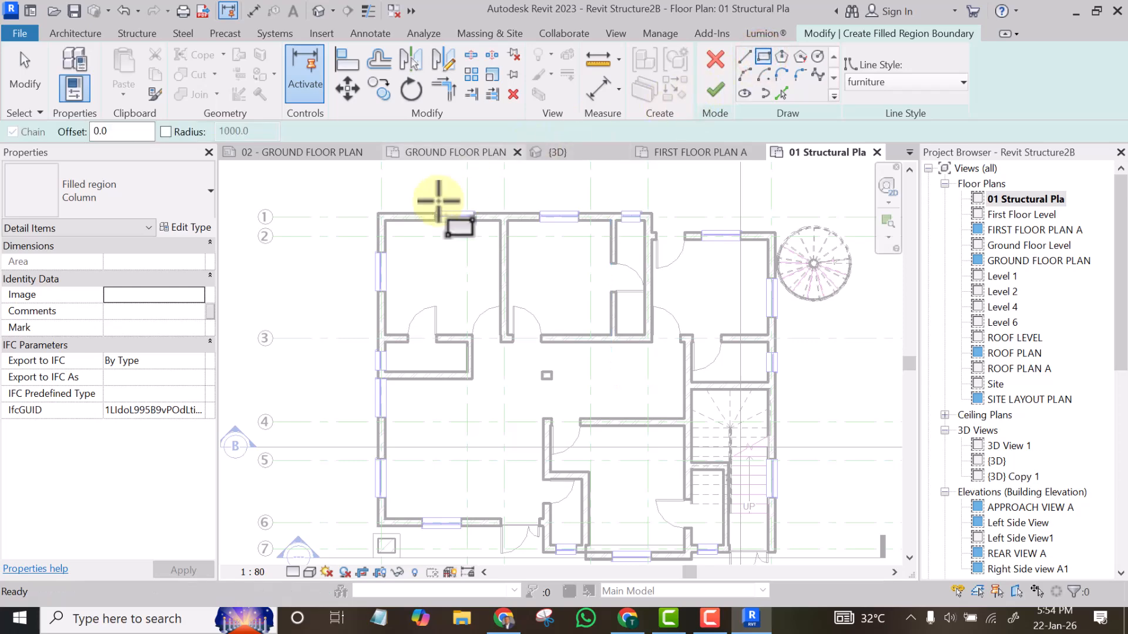
scroll(376, 214, "up", 3)
scroll(372, 210, "up", 3)
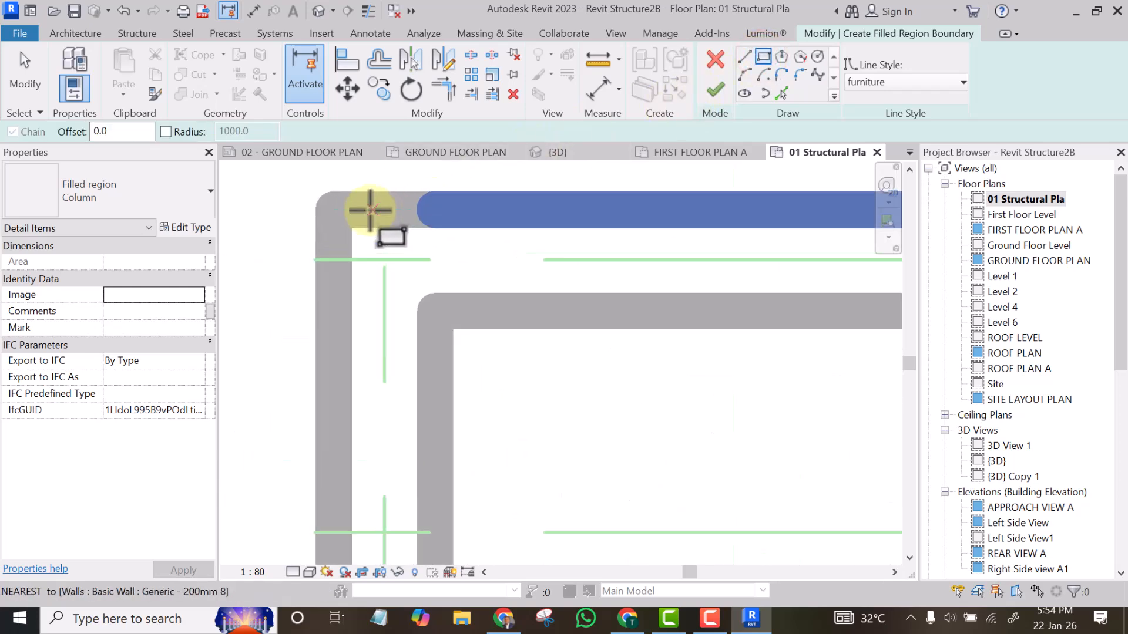
left_click(331, 210)
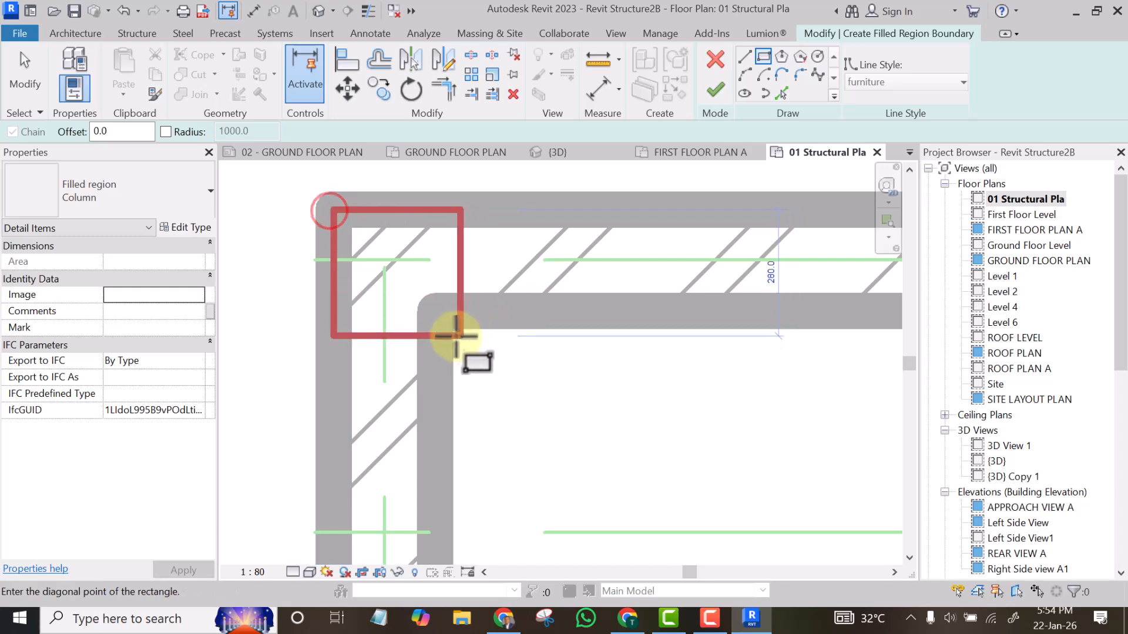
left_click(443, 312)
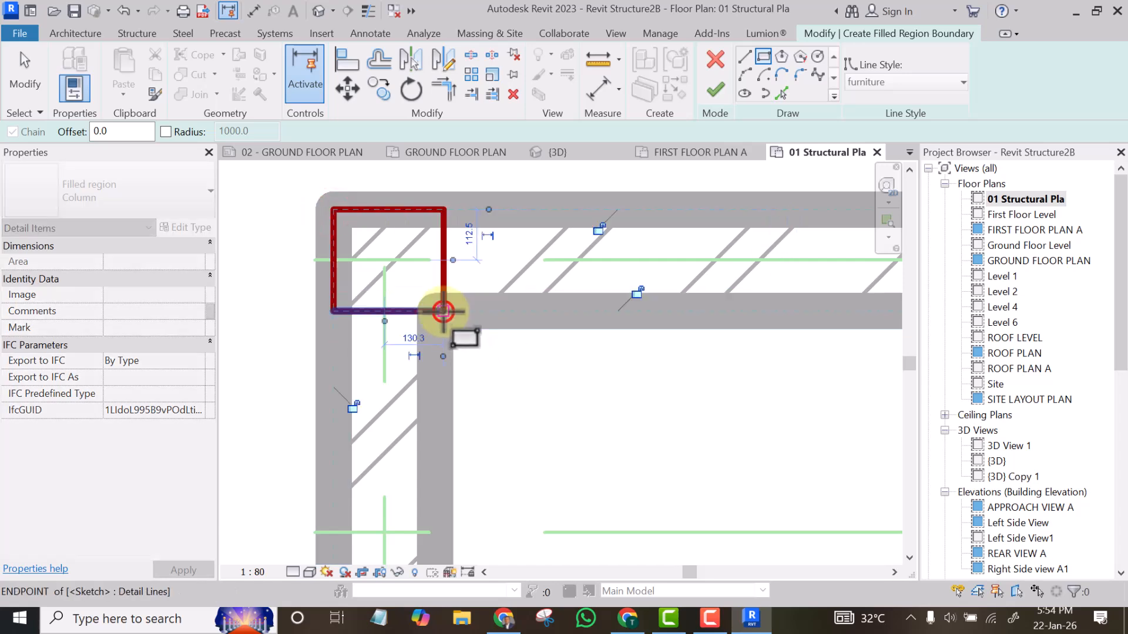
left_click(714, 88)
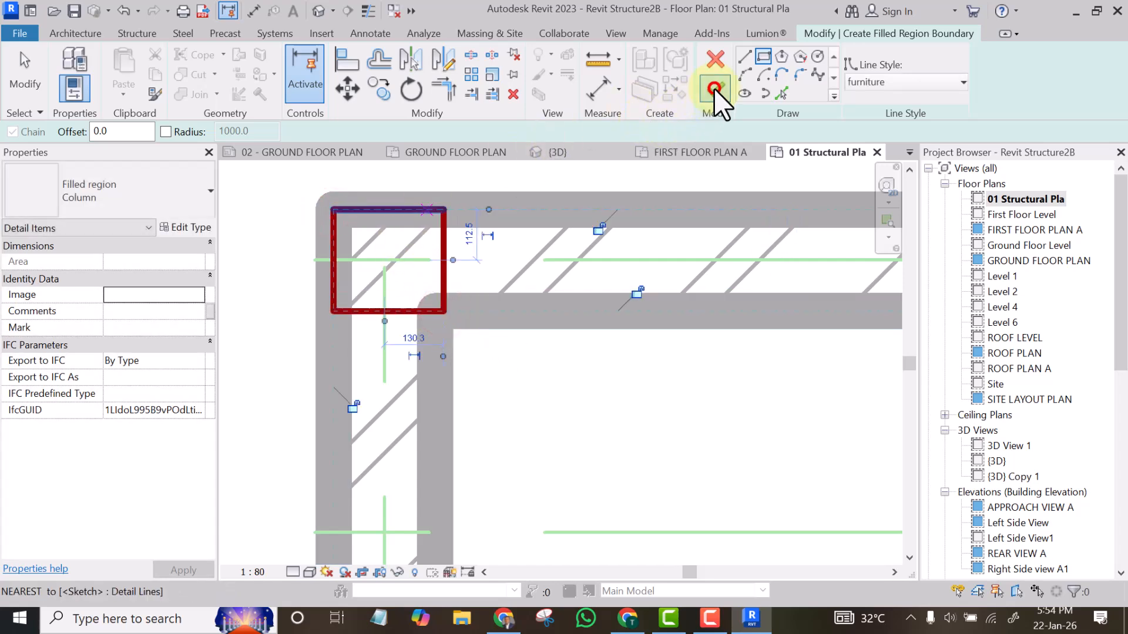
left_click(435, 283)
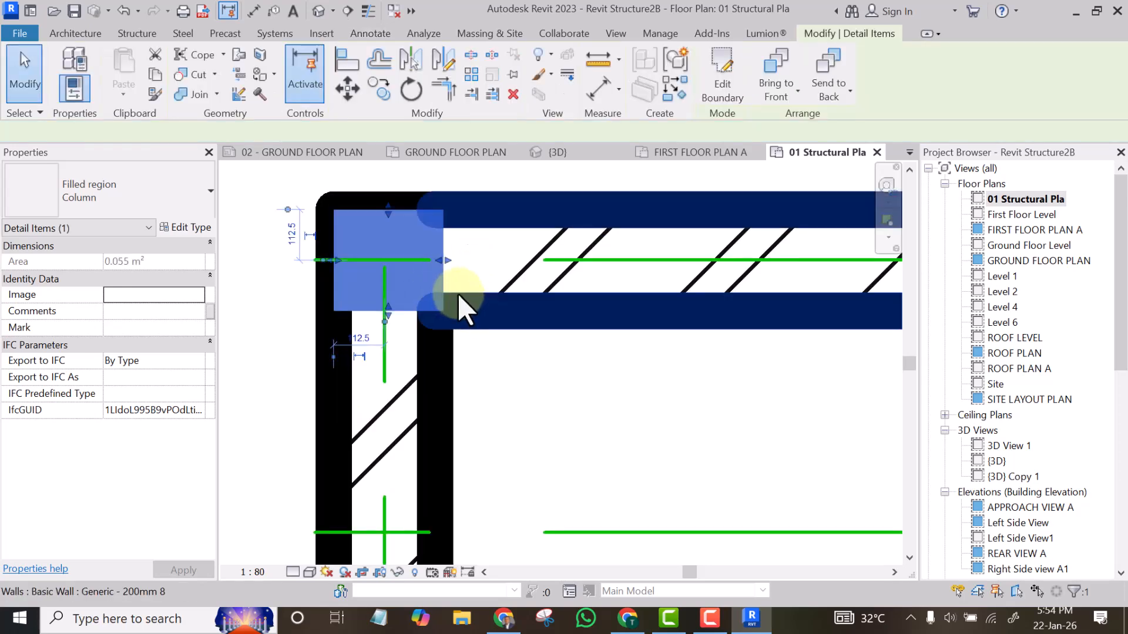
scroll(458, 295, "down", 5)
left_click(391, 204)
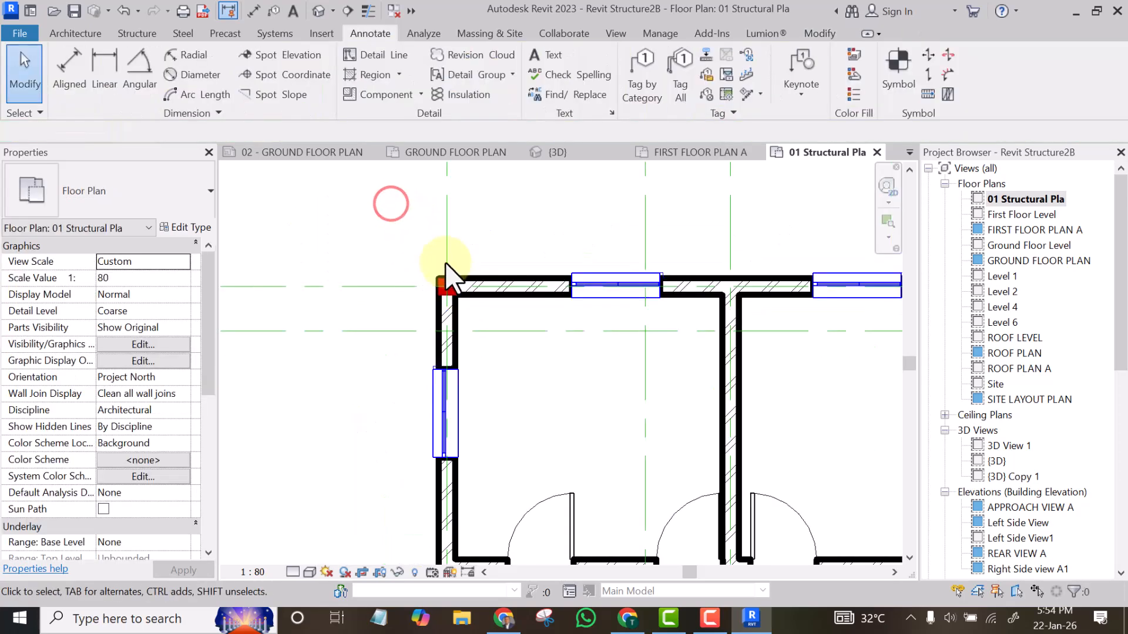
scroll(468, 317, "up", 3)
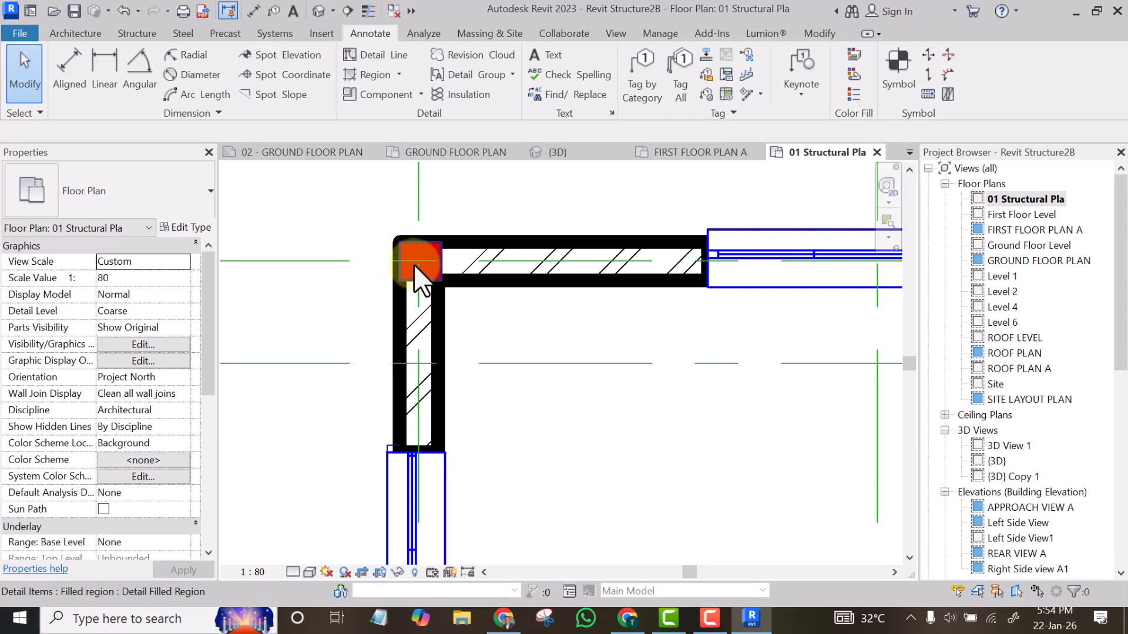
scroll(410, 286, "down", 4)
Step: Copy the Column region from the corner at grids A and 1 in multiple mode, placing a copy at the wall junction on grids C and 1
left_click_drag(342, 207, 456, 333)
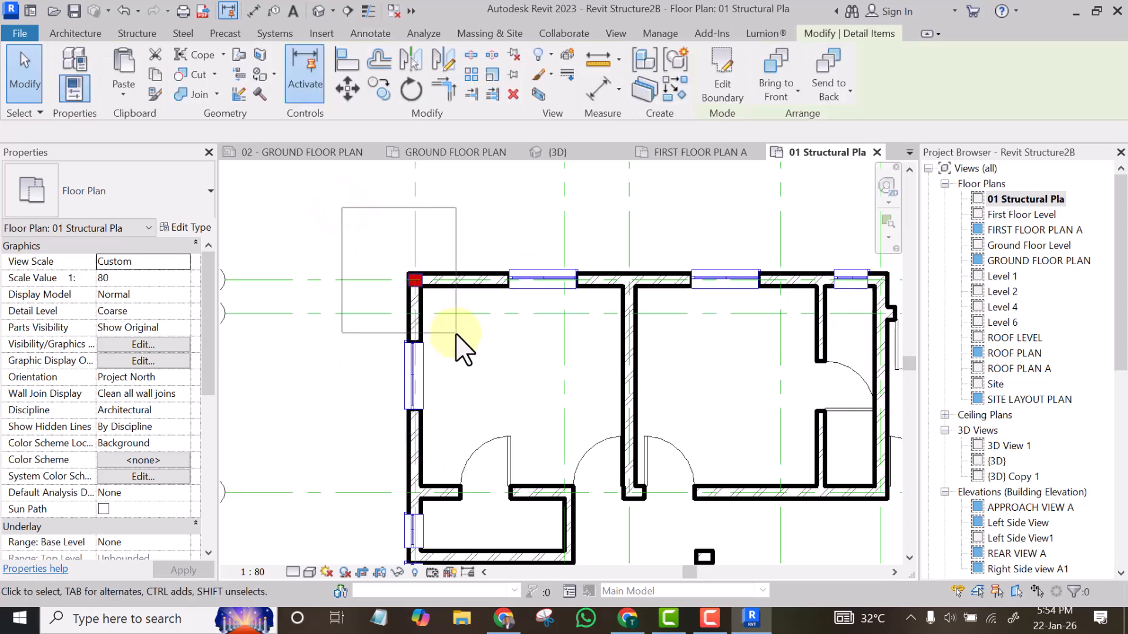
left_click(379, 90)
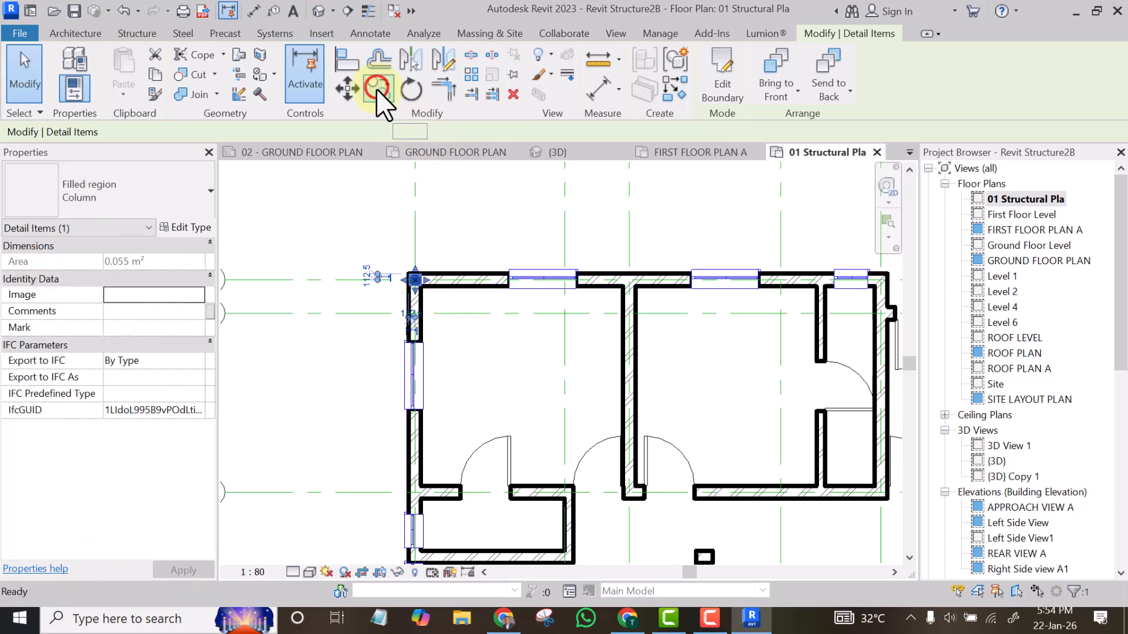
scroll(414, 276, "up", 3)
left_click(414, 271)
scroll(413, 270, "up", 2)
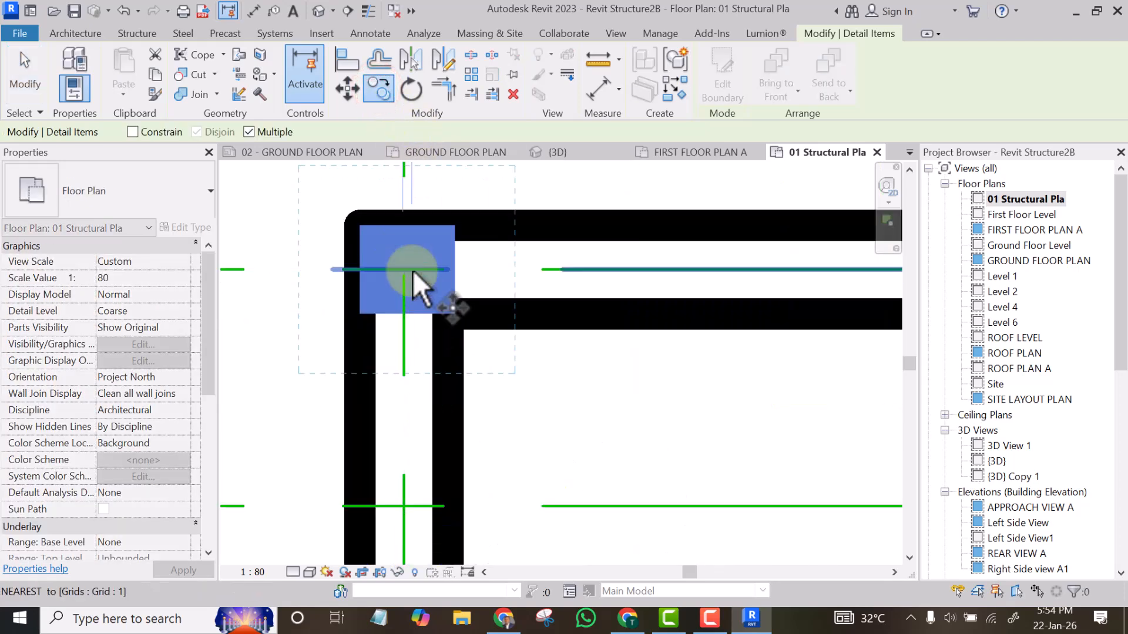
scroll(405, 268, "up", 2)
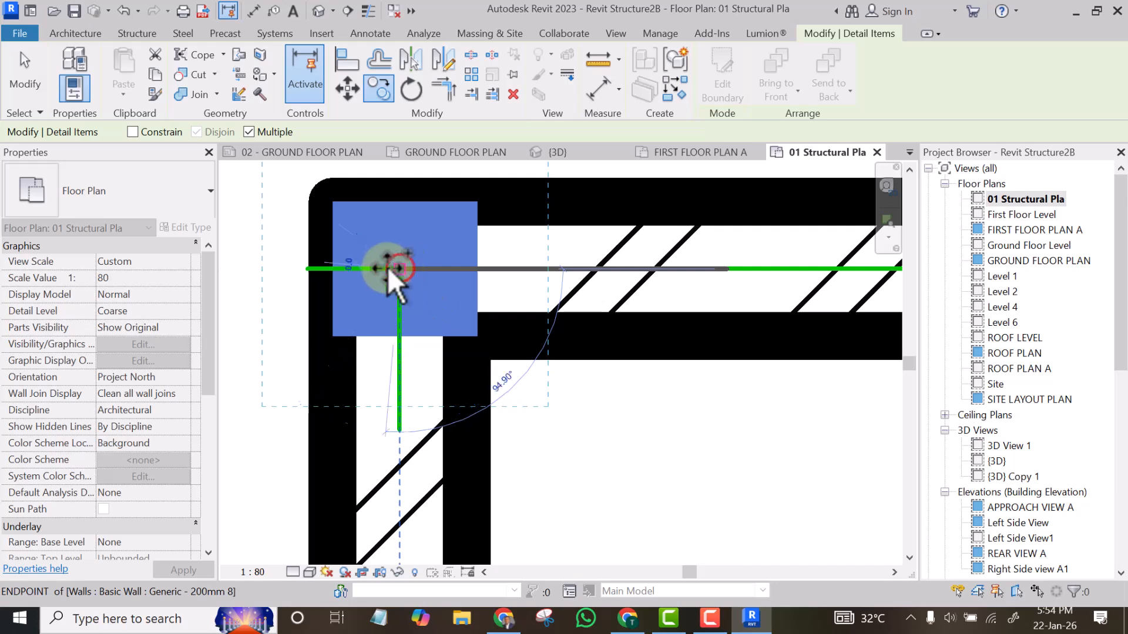
scroll(396, 267, "down", 5)
scroll(379, 276, "down", 3)
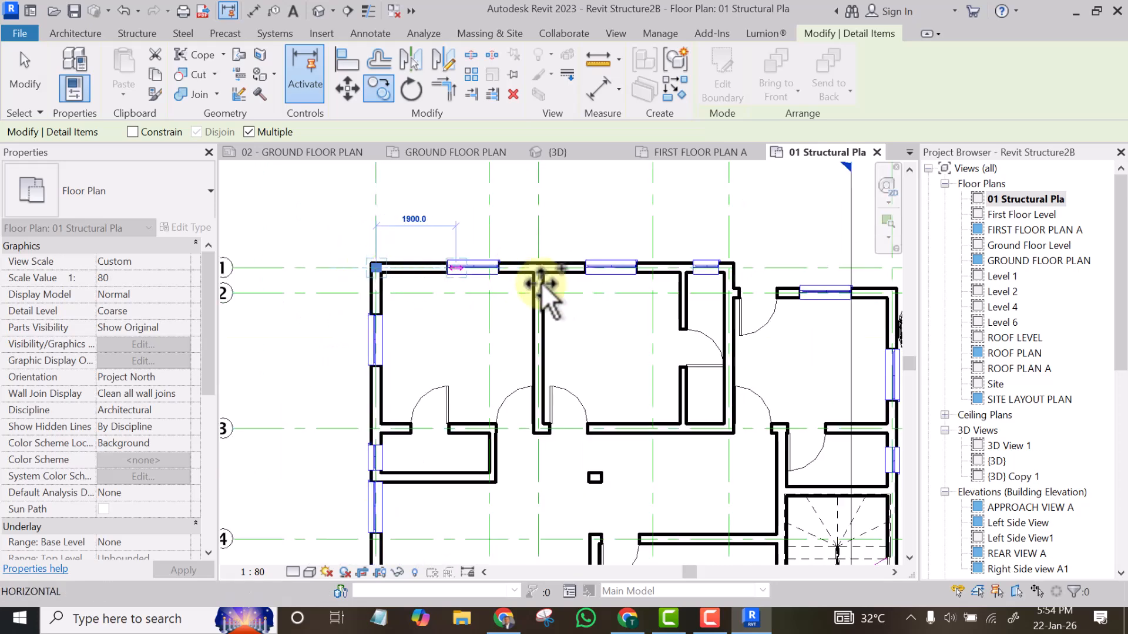
scroll(538, 265, "up", 5)
scroll(520, 272, "down", 3)
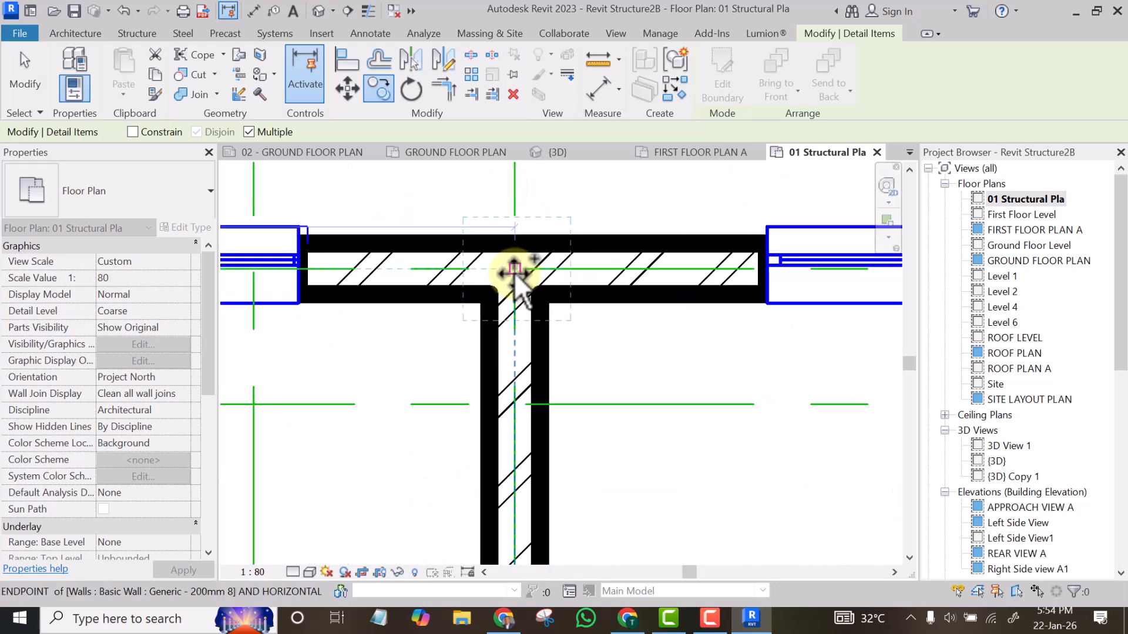
scroll(452, 269, "down", 2)
scroll(447, 269, "down", 4)
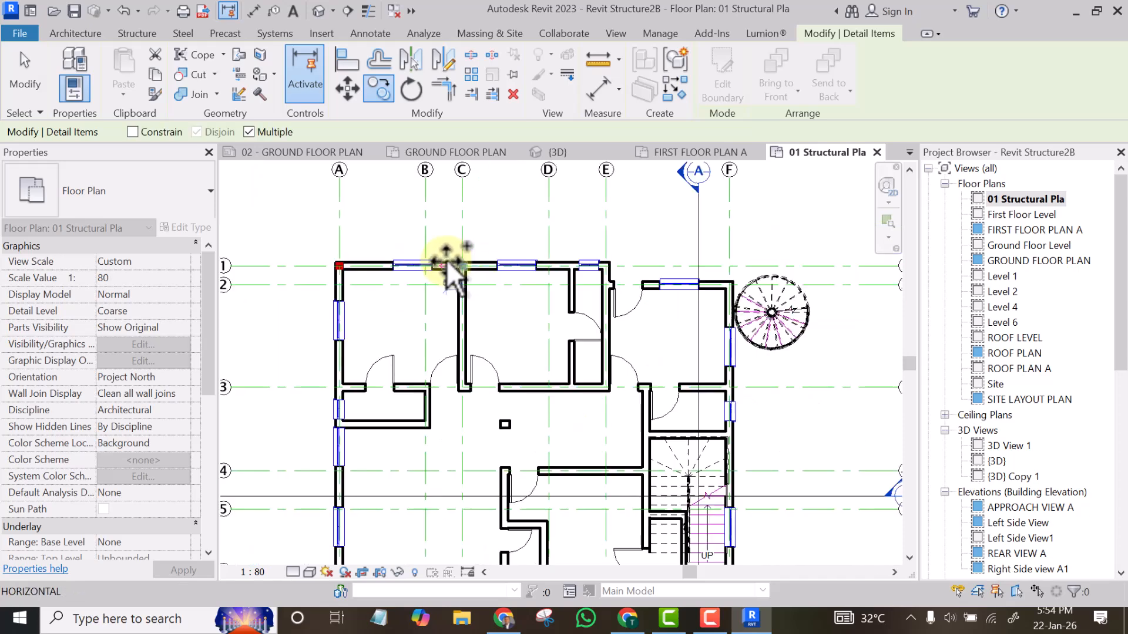
left_click(457, 265)
Step: Place Column copies at the wall junctions where grid 3 crosses grids A and C
scroll(344, 385, "up", 5)
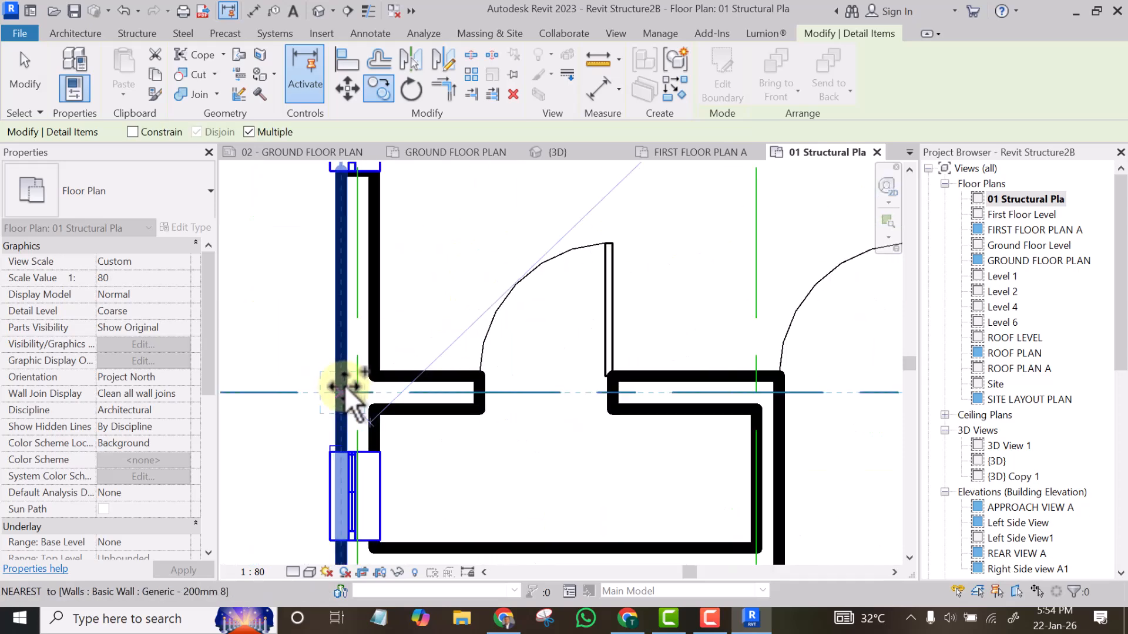
scroll(359, 395, "up", 2)
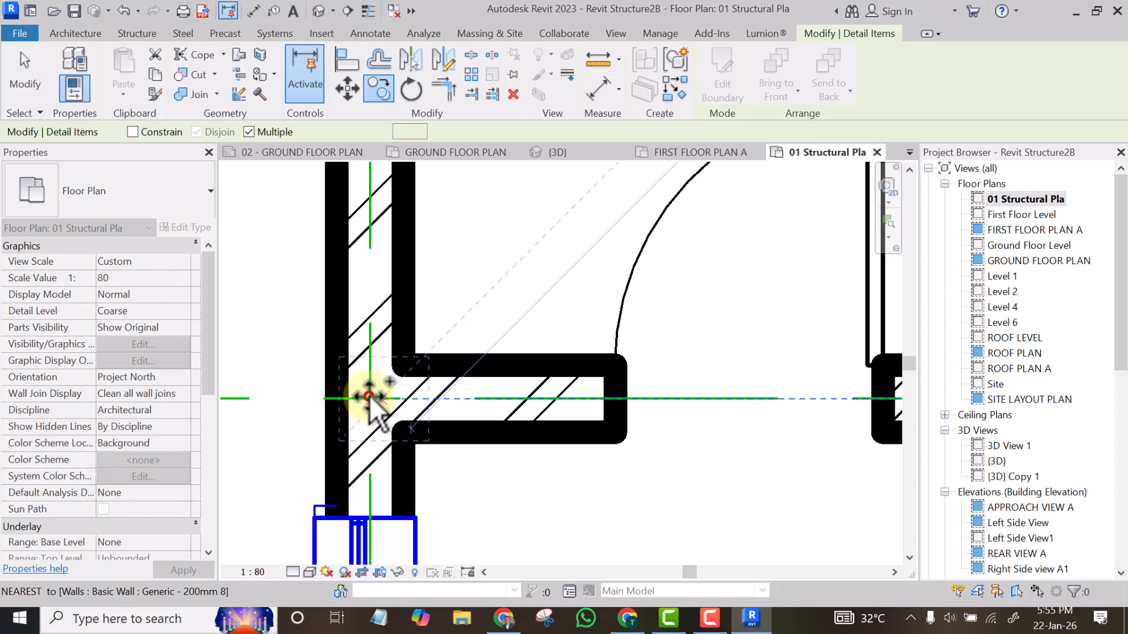
left_click(362, 390)
scroll(361, 388, "down", 5)
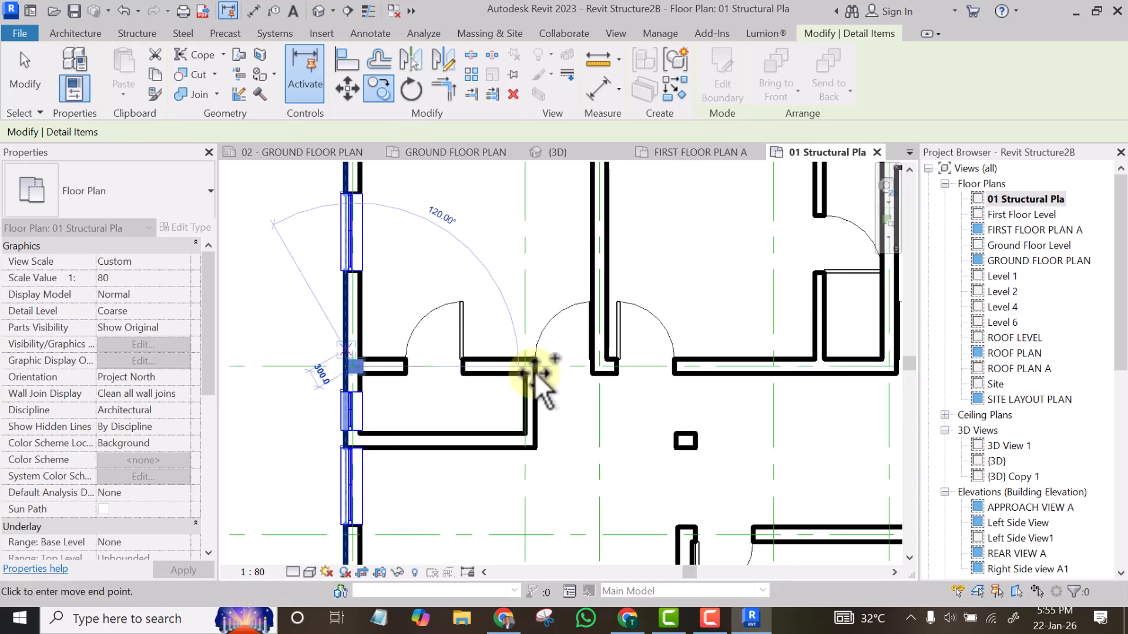
scroll(517, 357, "up", 5)
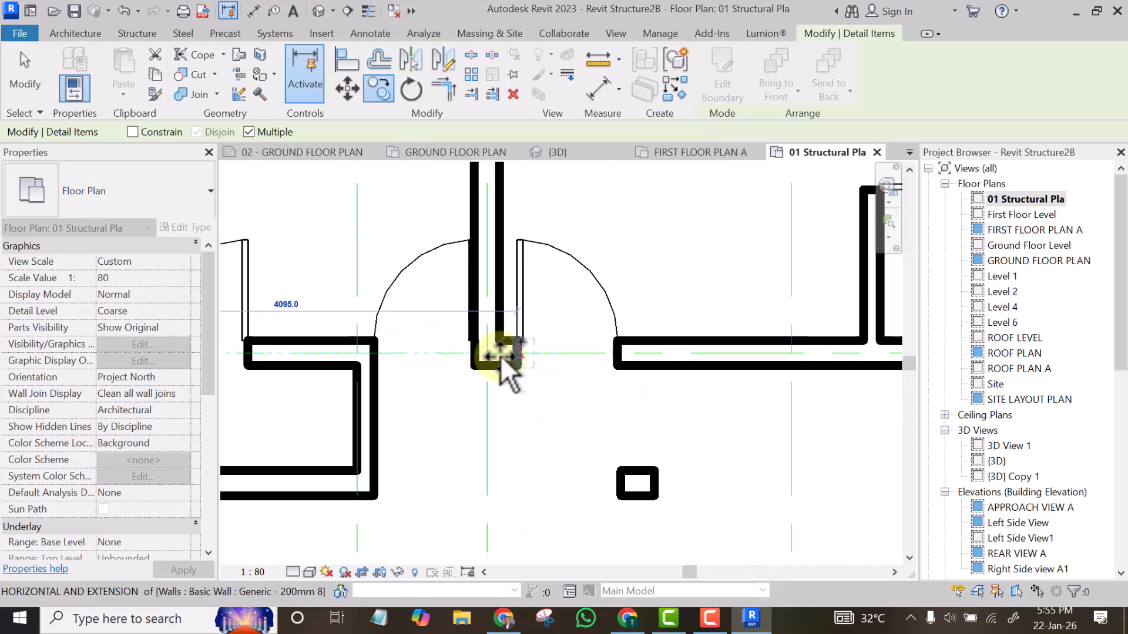
left_click(454, 340)
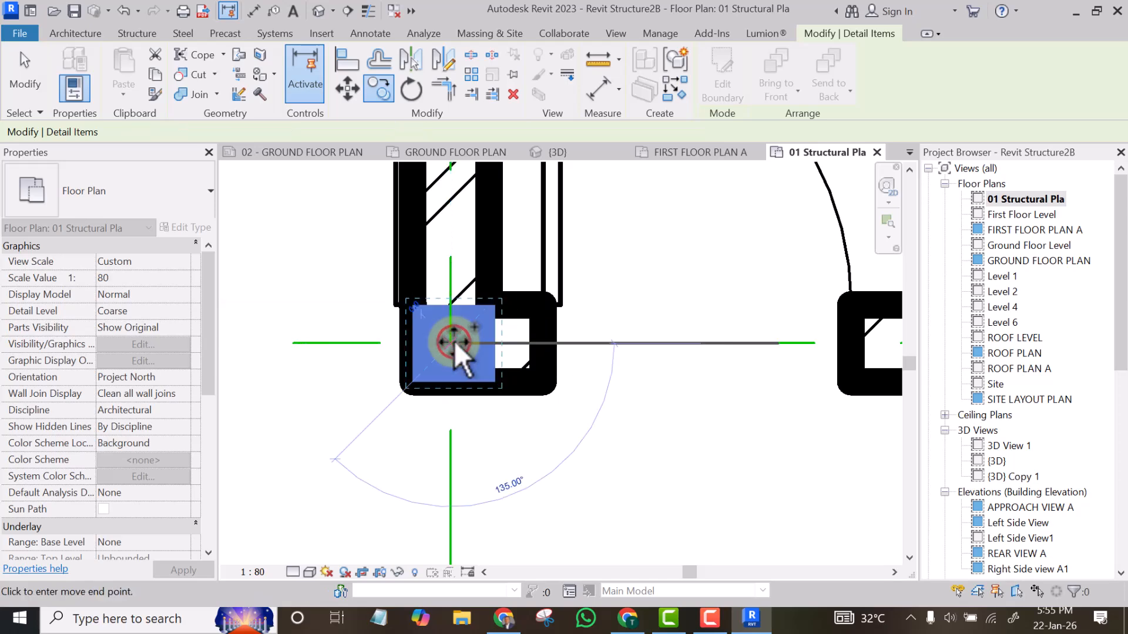
scroll(468, 339, "down", 3)
scroll(470, 341, "down", 5)
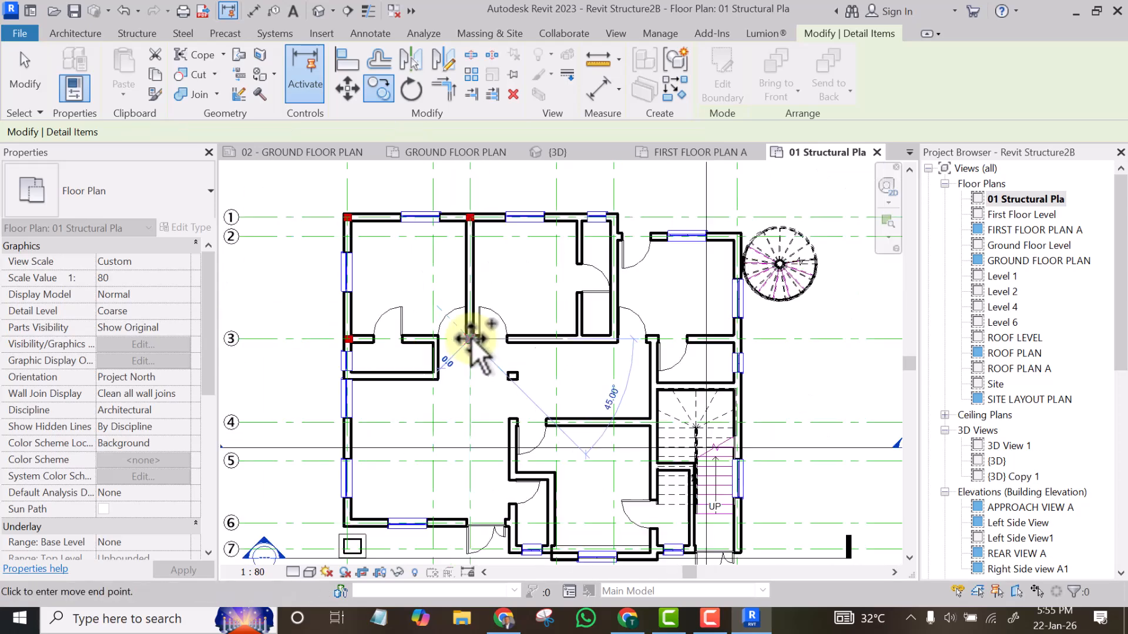
Step: Place Column copies at grid intersections E-1, E-3, F-2 and F-3, centred on the walls
scroll(590, 237, "up", 6)
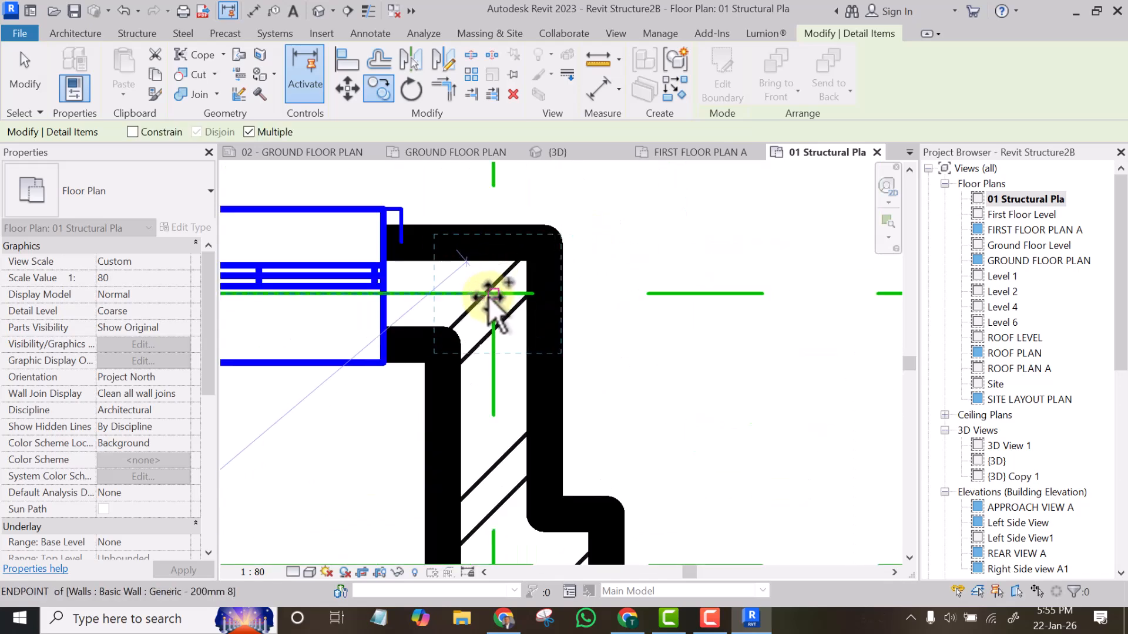
left_click(491, 294)
scroll(527, 230, "down", 4)
scroll(517, 372, "up", 5)
left_click(544, 382)
scroll(544, 382, "down", 5)
scroll(597, 315, "up", 4)
left_click(546, 295)
scroll(546, 294, "down", 4)
scroll(558, 411, "up", 4)
left_click(567, 367)
scroll(600, 358, "down", 4)
Step: Place Column copies at grid intersections E-4, F-4 and F-7 around the stair side of the plan
scroll(649, 377, "up", 4)
scroll(503, 360, "down", 4)
left_click(493, 347)
scroll(499, 349, "down", 2)
scroll(499, 472, "up", 3)
scroll(501, 447, "down", 3)
scroll(577, 428, "up", 6)
left_click(575, 429)
scroll(575, 428, "down", 6)
scroll(525, 418, "up", 3)
left_click(527, 419)
scroll(536, 428, "down", 3)
scroll(529, 382, "up", 5)
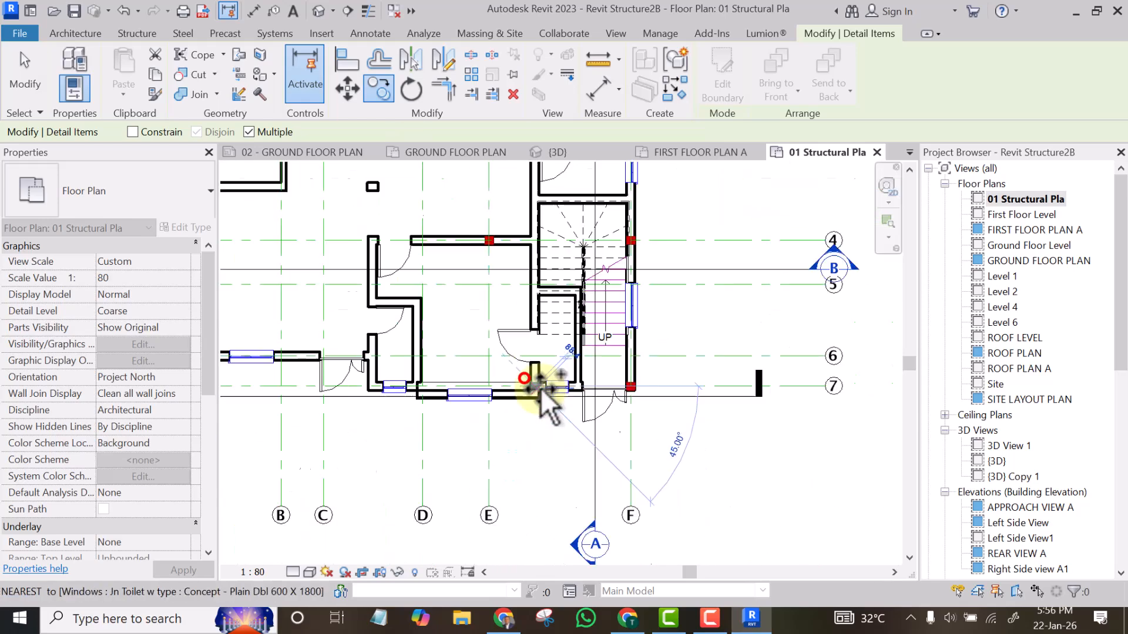
Step: Align grid D with the centreline of the vertical wall above grid 7, then end the Align command
scroll(518, 383, "down", 5)
scroll(506, 387, "up", 3)
left_click(342, 58)
scroll(511, 368, "up", 2)
left_click(504, 334)
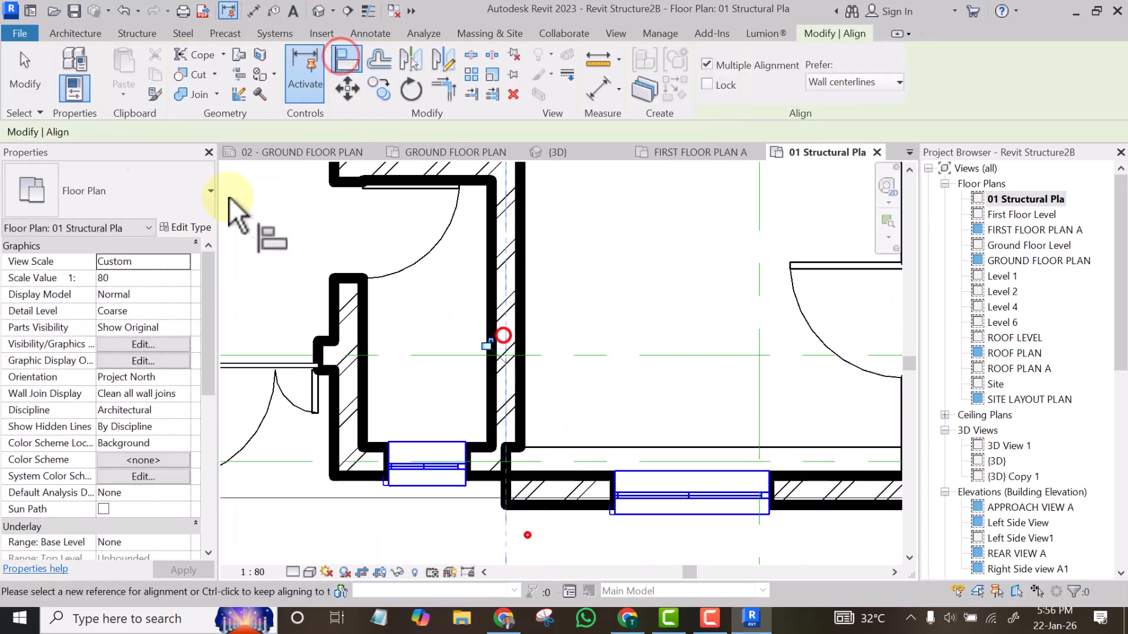
middle_click_drag(528, 535, 244, 442)
left_click(25, 70)
Step: Copy a Column region to the outer wall corners beside the toilet windows along the lowest horizontal grid
left_click(632, 359)
left_click(377, 88)
left_click(632, 365)
scroll(632, 365, "down", 4)
scroll(514, 384, "up", 3)
middle_click_drag(515, 383, 654, 358)
left_click(648, 355)
scroll(648, 355, "down", 3)
Step: Place a Column copy at the lower outer wall corner on grid A
middle_click_drag(295, 446, 467, 458)
scroll(468, 314, "up", 5)
left_click(471, 460)
middle_click_drag(446, 263, 467, 418)
left_click(470, 489)
Step: Place Column copies along grid 4 at the grid A wall and at the wall end below the small square pier, and end the copying
scroll(448, 433, "down", 5)
scroll(575, 428, "up", 3)
scroll(559, 470, "down", 4)
scroll(549, 470, "up", 2)
scroll(548, 481, "down", 4)
scroll(522, 435, "up", 6)
scroll(565, 449, "down", 4)
scroll(544, 441, "down", 3)
scroll(565, 462, "up", 6)
scroll(693, 441, "down", 4)
scroll(459, 411, "up", 5)
scroll(533, 332, "down", 4)
scroll(542, 307, "up", 3)
scroll(526, 365, "down", 3)
scroll(368, 388, "up", 5)
left_click(368, 354)
scroll(368, 354, "down", 2)
scroll(546, 352, "up", 4)
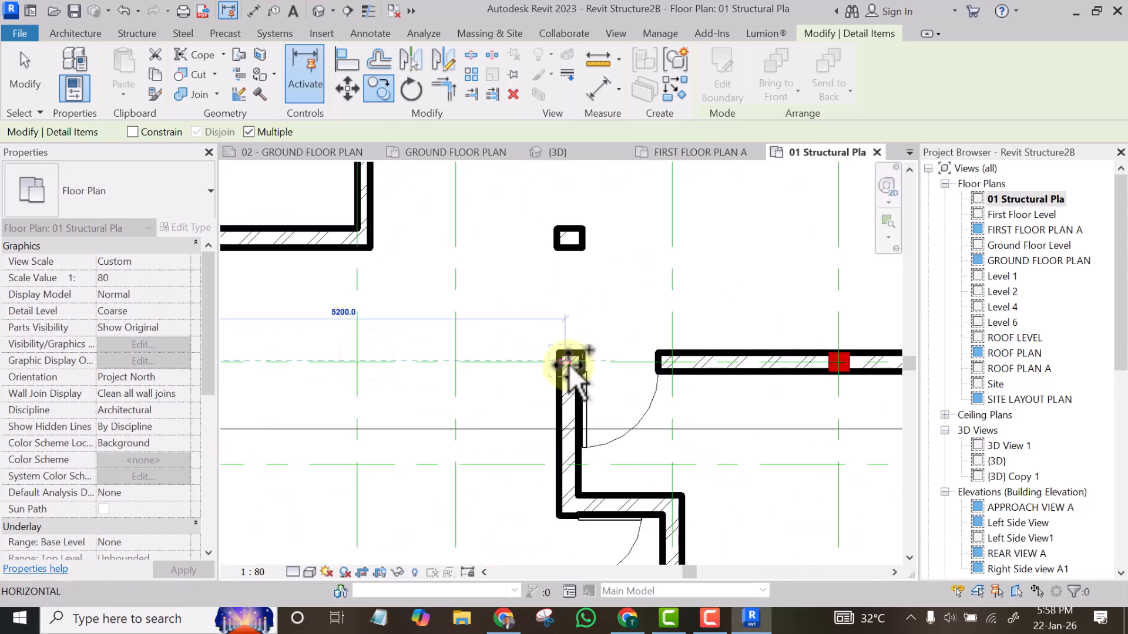
left_click(568, 365)
key("Escape")
key("Escape")
Step: Review the whole structural plan, checking the red column markers against the grid lines and walls
scroll(545, 397, "down", 4)
mouse_move(672, 626)
scroll(552, 418, "down", 2)
scroll(448, 452, "down", 3)
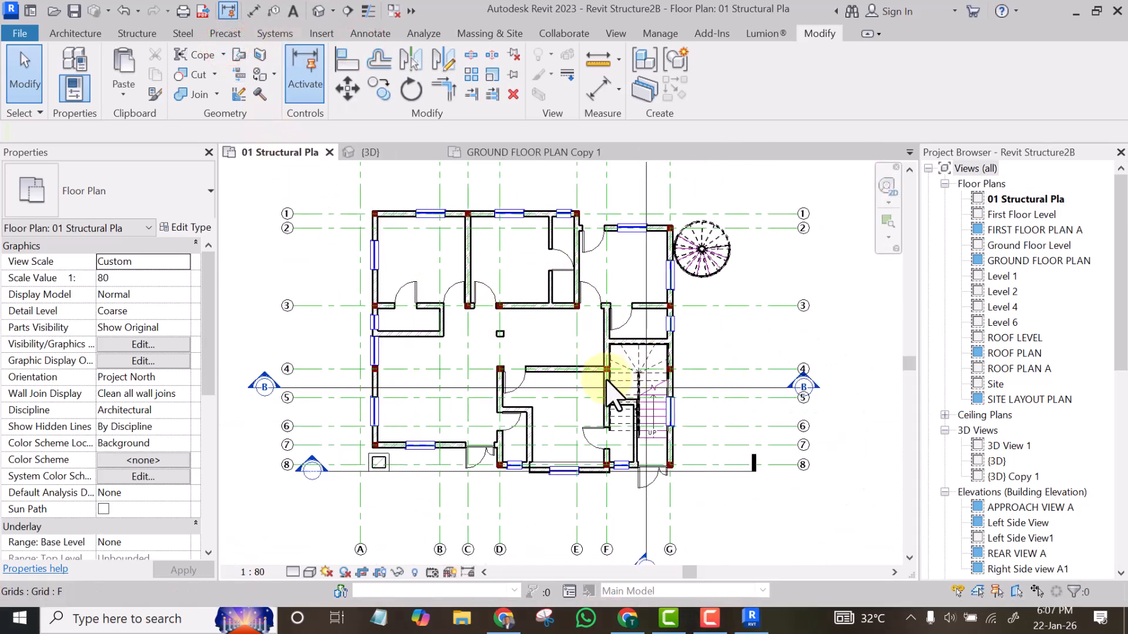
scroll(470, 406, "up", 2)
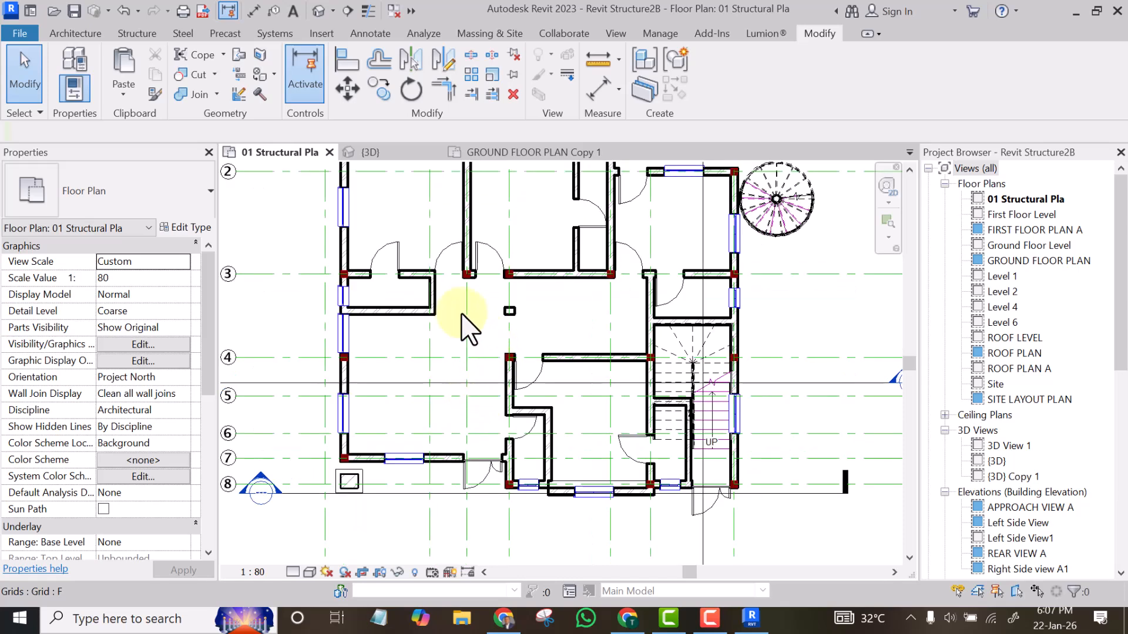
scroll(516, 390, "down", 1)
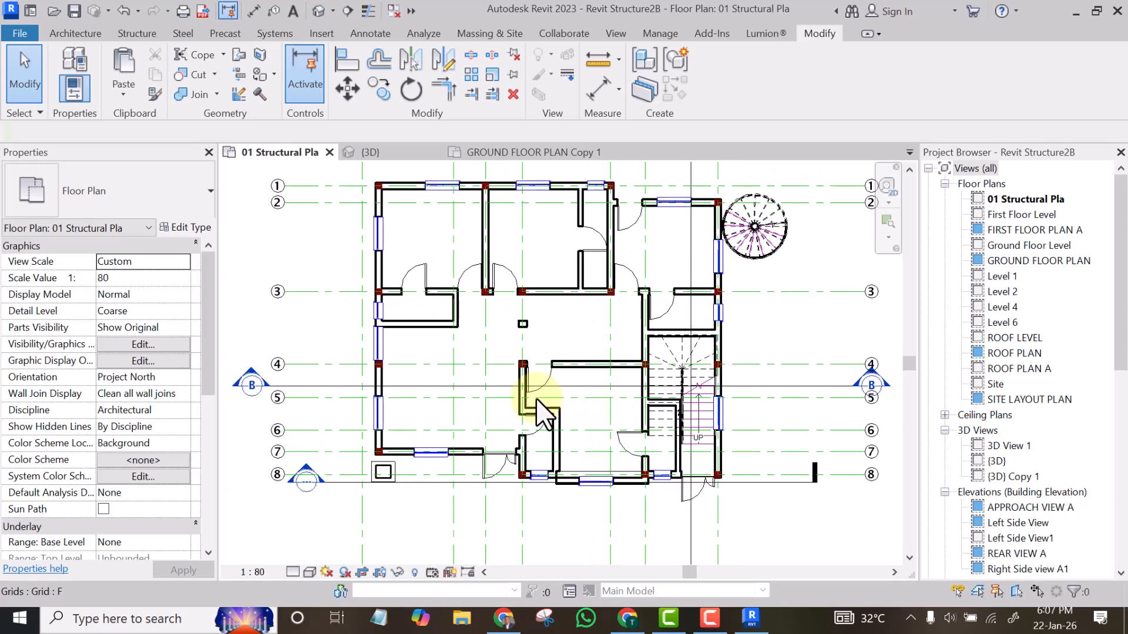
scroll(488, 381, "down", 1)
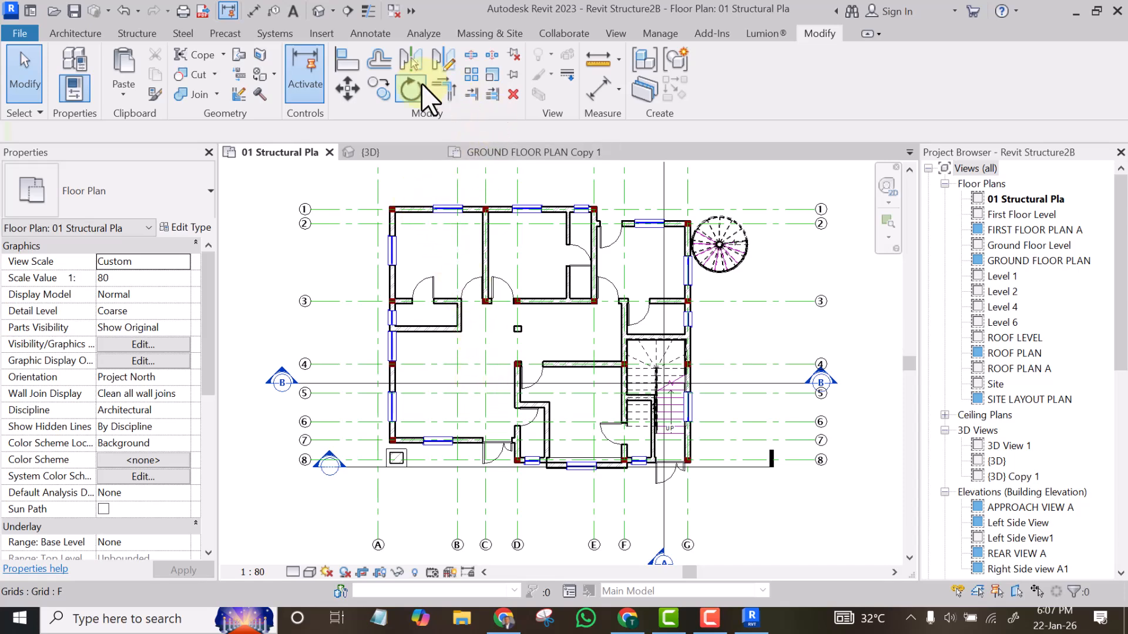
Step: Start placing a structural column and list the column types available in the project
left_click(136, 34)
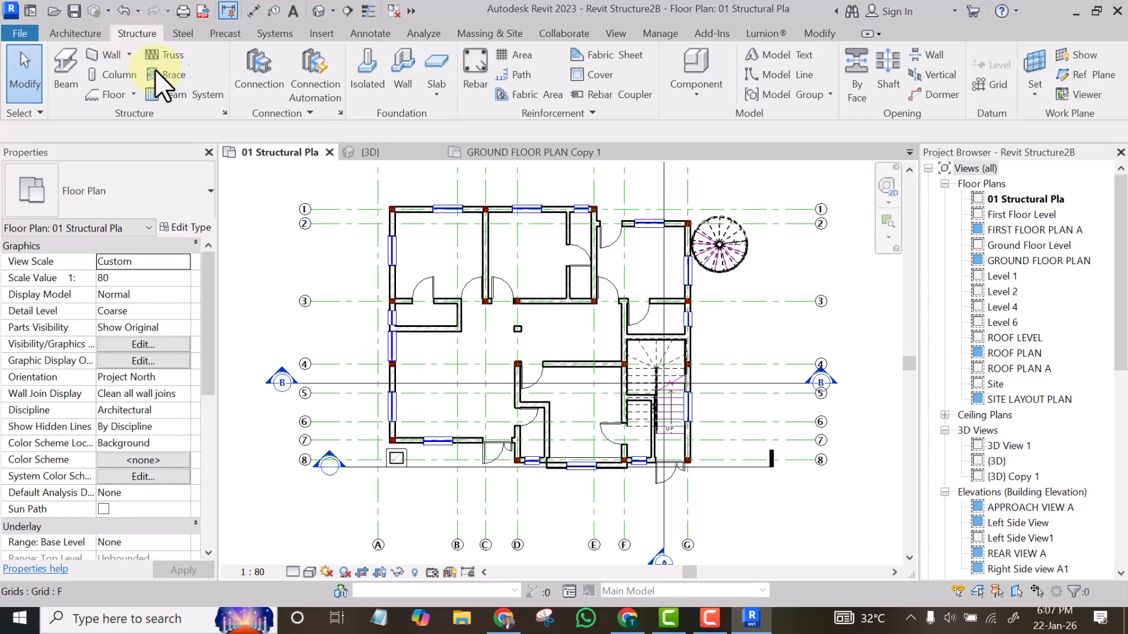
left_click(111, 74)
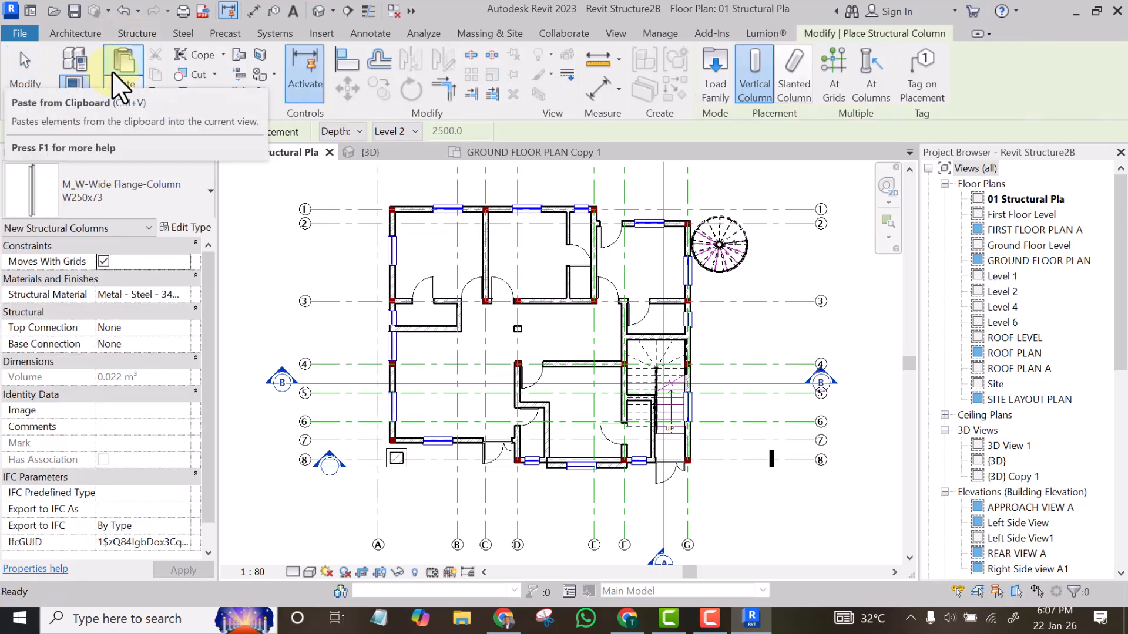
left_click(132, 185)
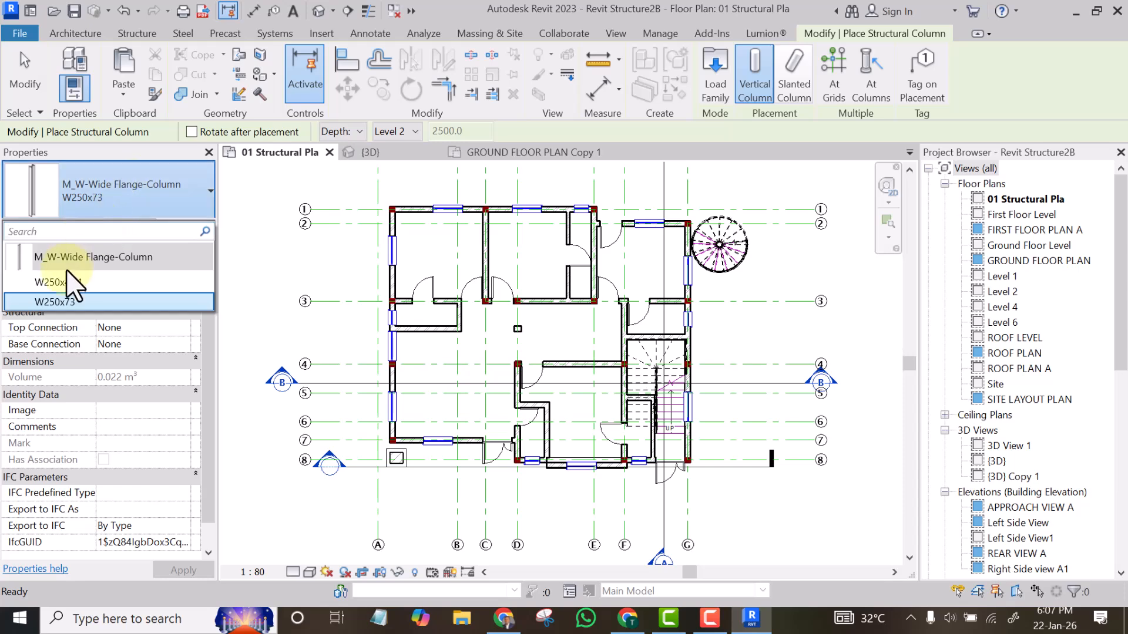
left_click(83, 233)
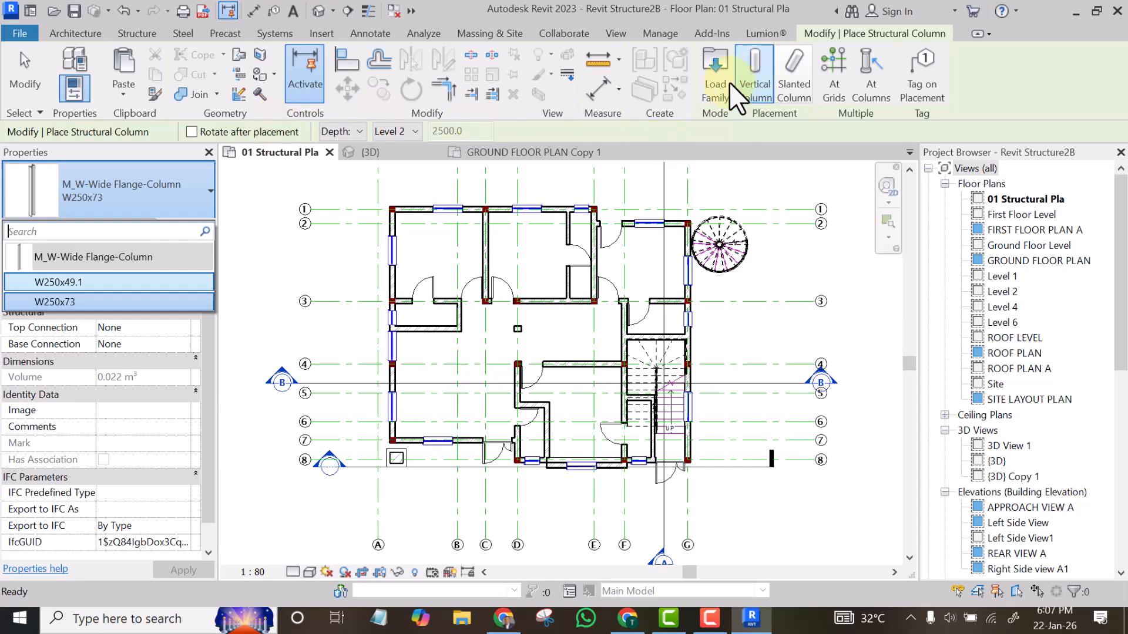
Step: Start loading a family and browse to the Australia folder inside Libraries_15 of RVT 2023
left_click(715, 69)
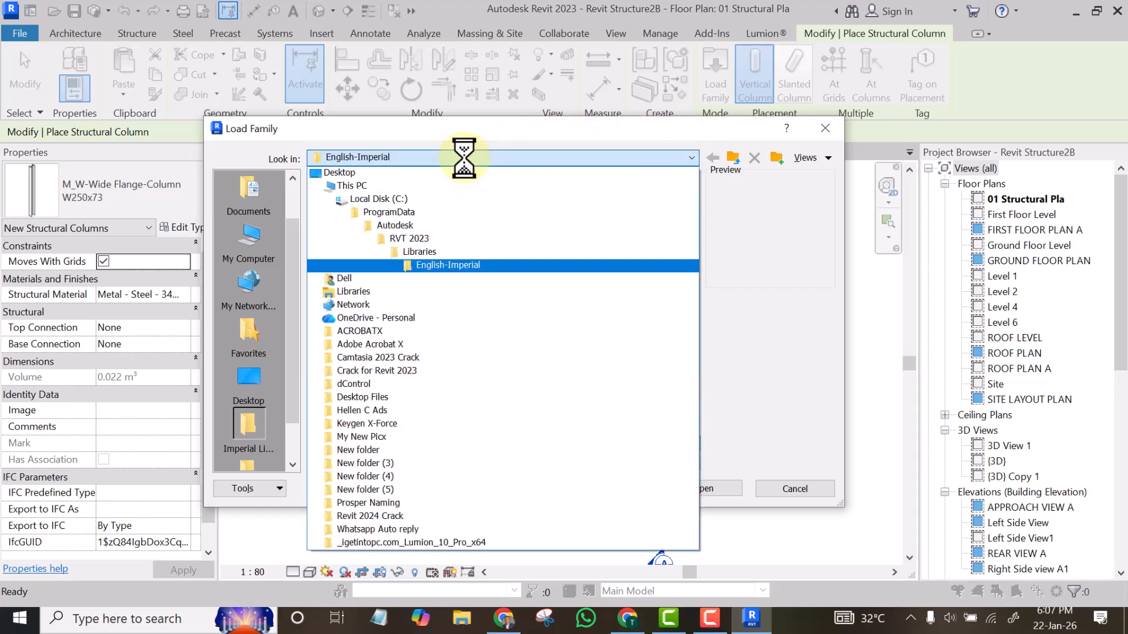
left_click(415, 252)
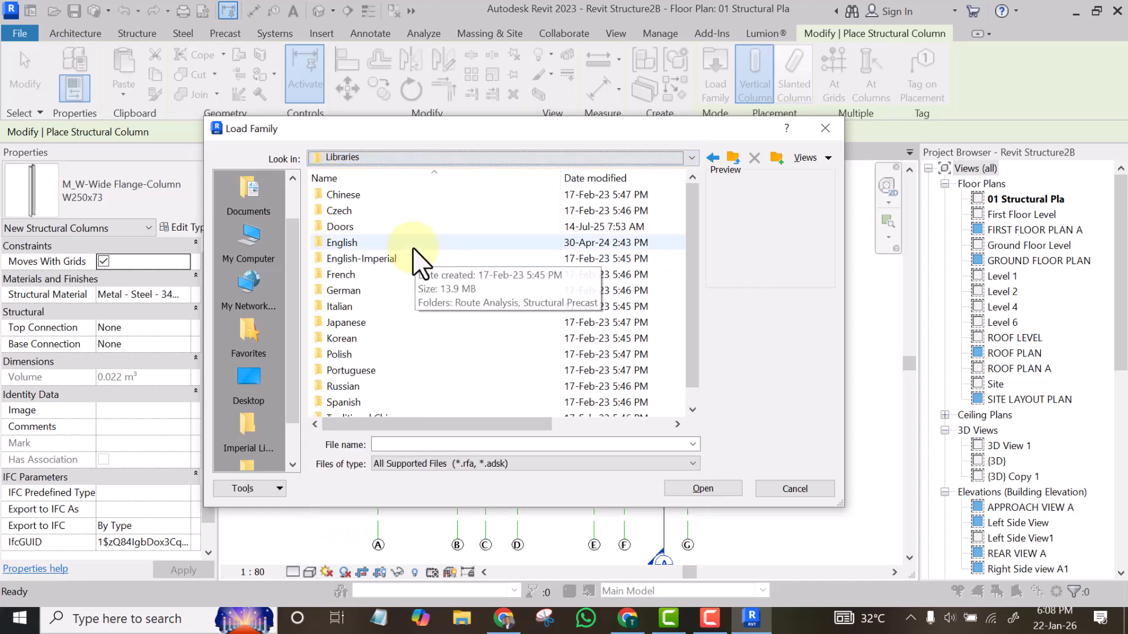
left_click(400, 158)
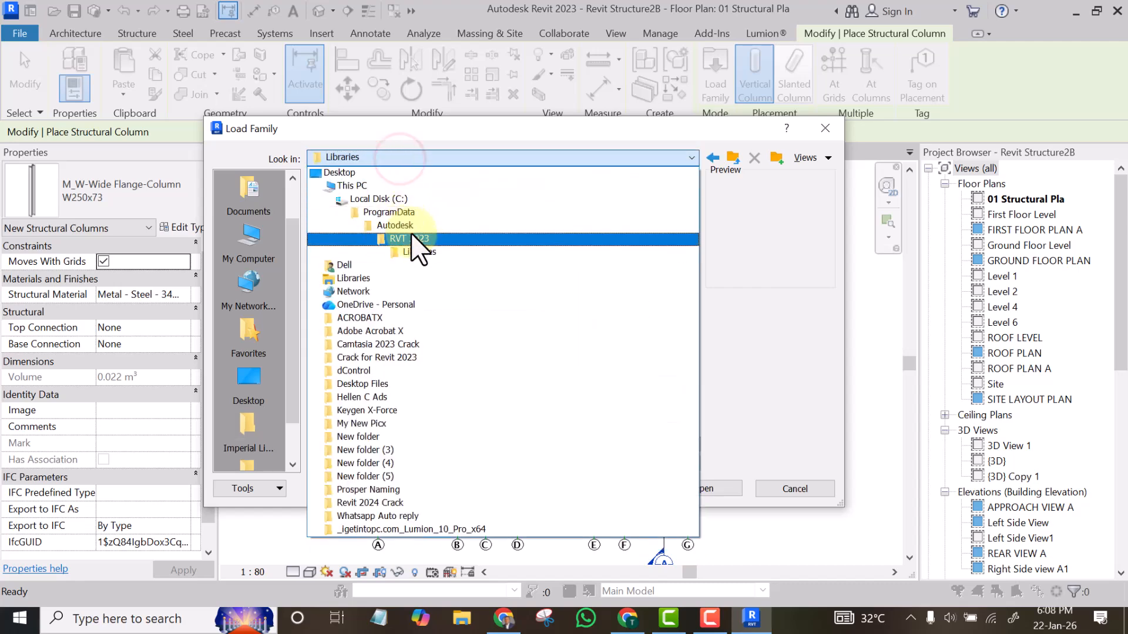
left_click(411, 238)
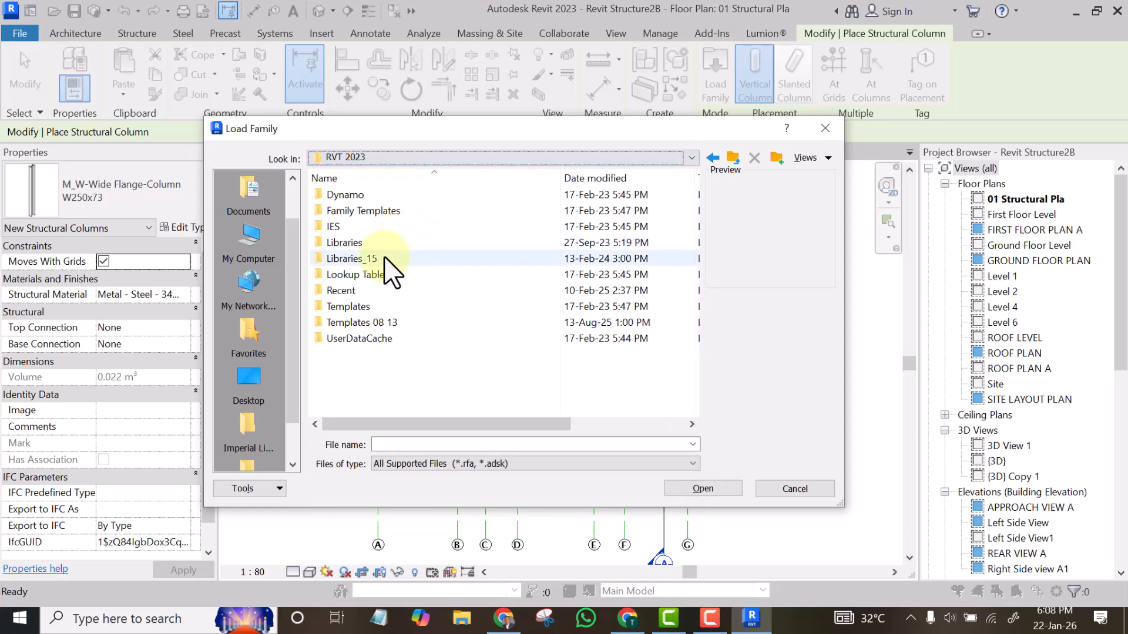
double_click(352, 260)
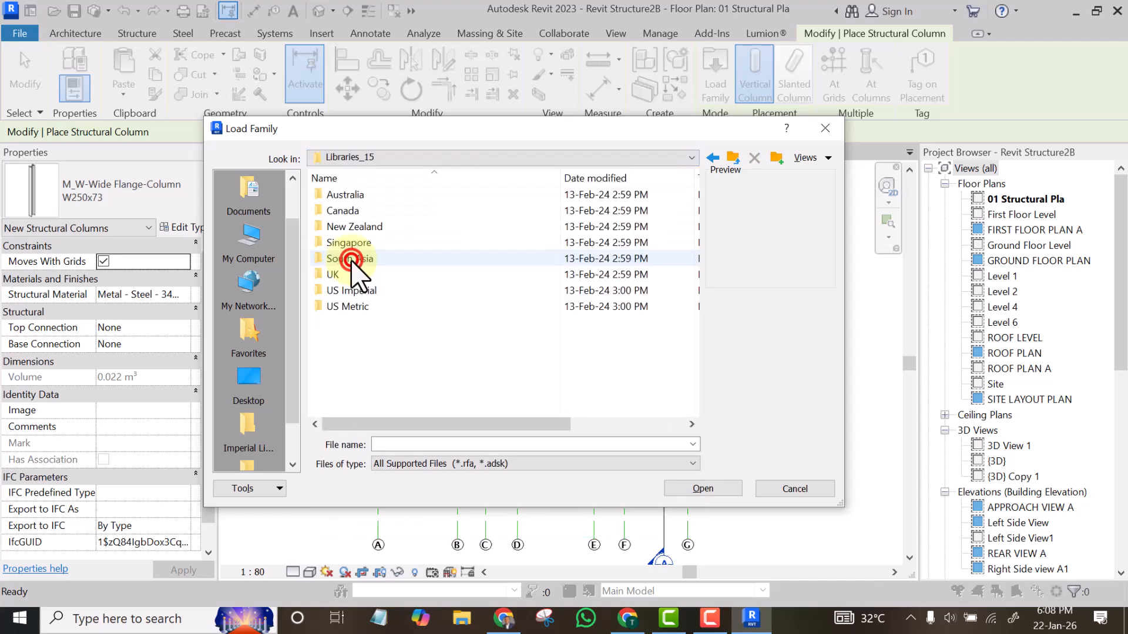
double_click(351, 194)
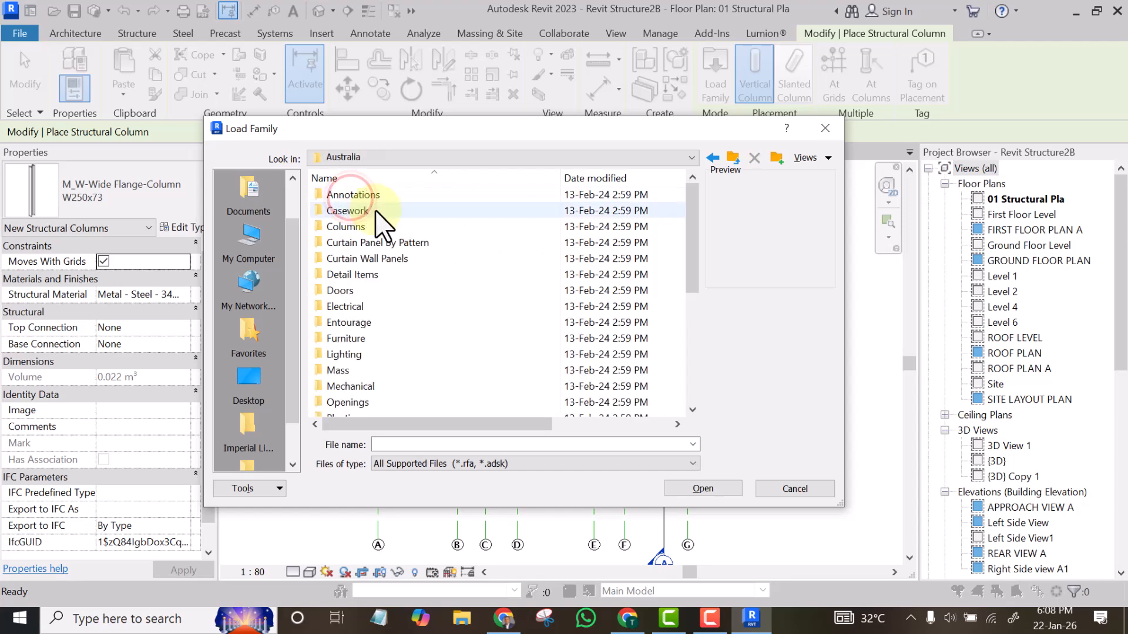
Step: Load the Concrete-Square-Column family from the Concrete folder inside Structural Columns, and end the column placement
left_click_drag(690, 223, 702, 352)
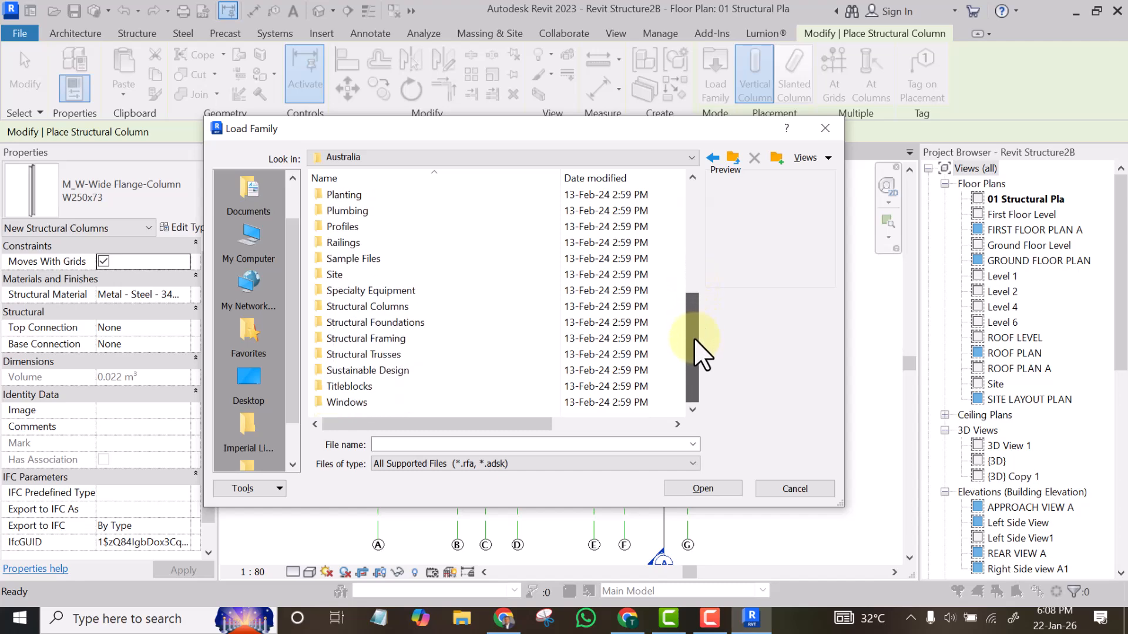
double_click(330, 306)
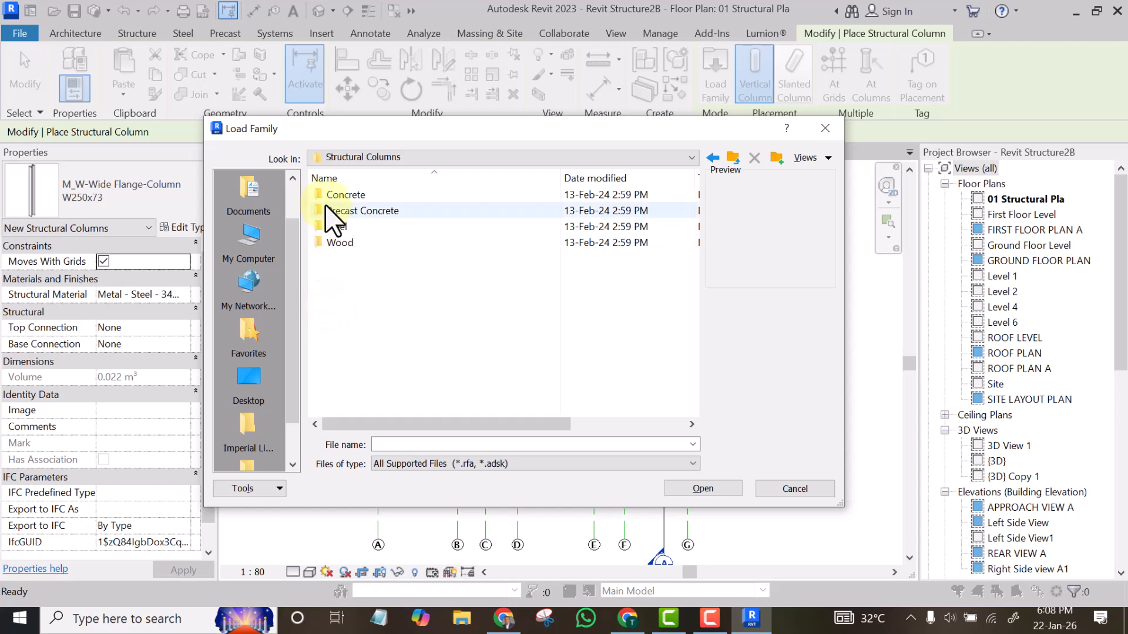
double_click(336, 194)
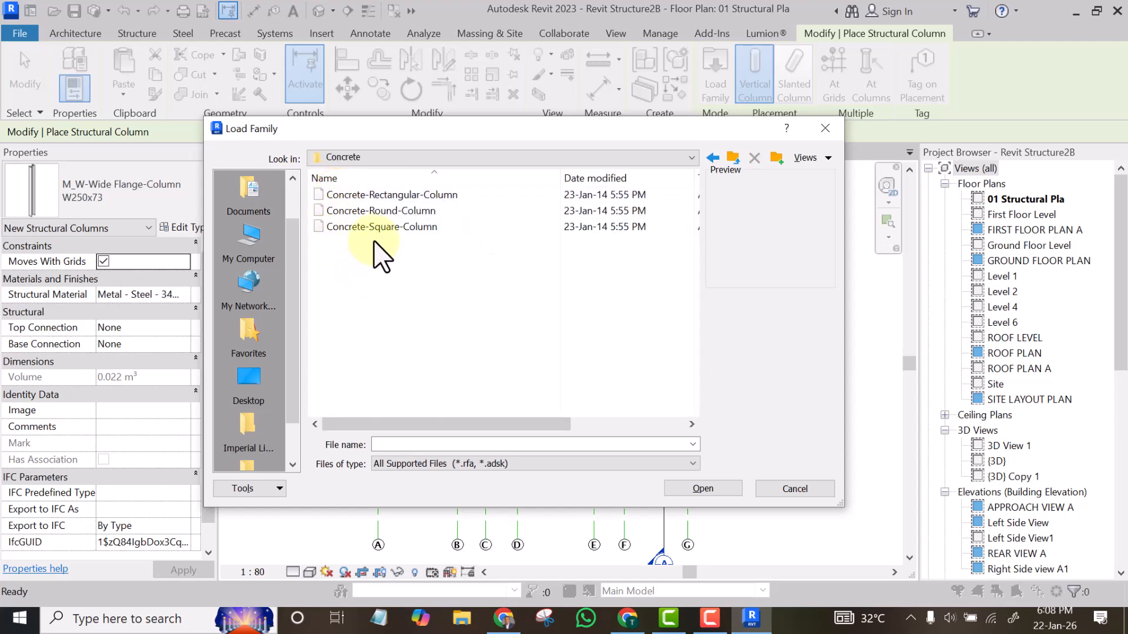
left_click(365, 227)
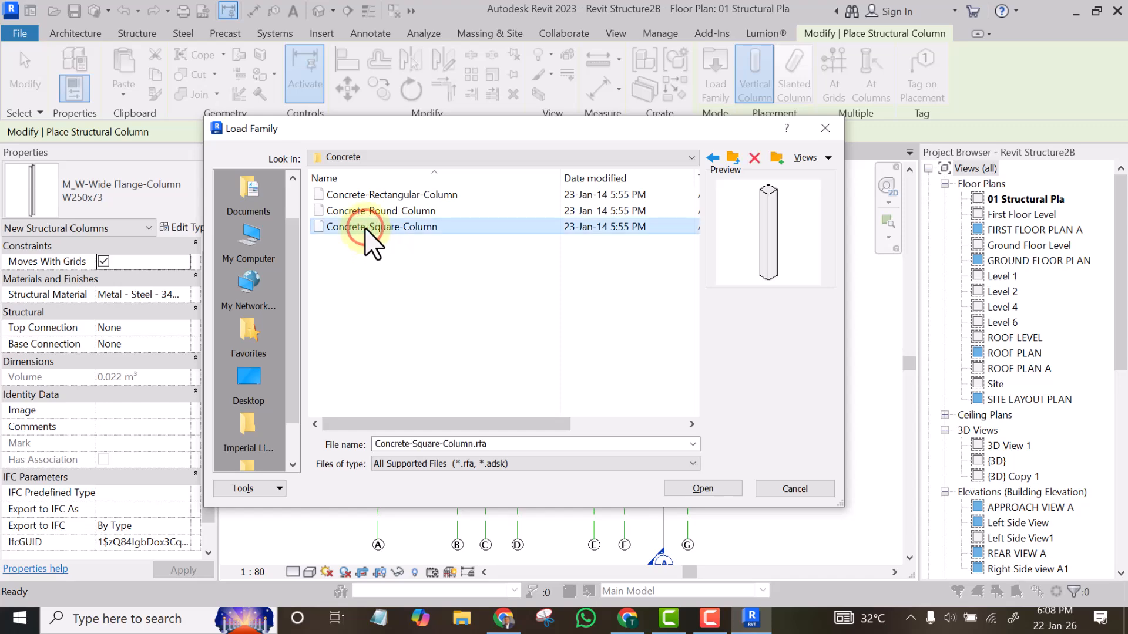
left_click(714, 492)
key("Escape")
key("Escape")
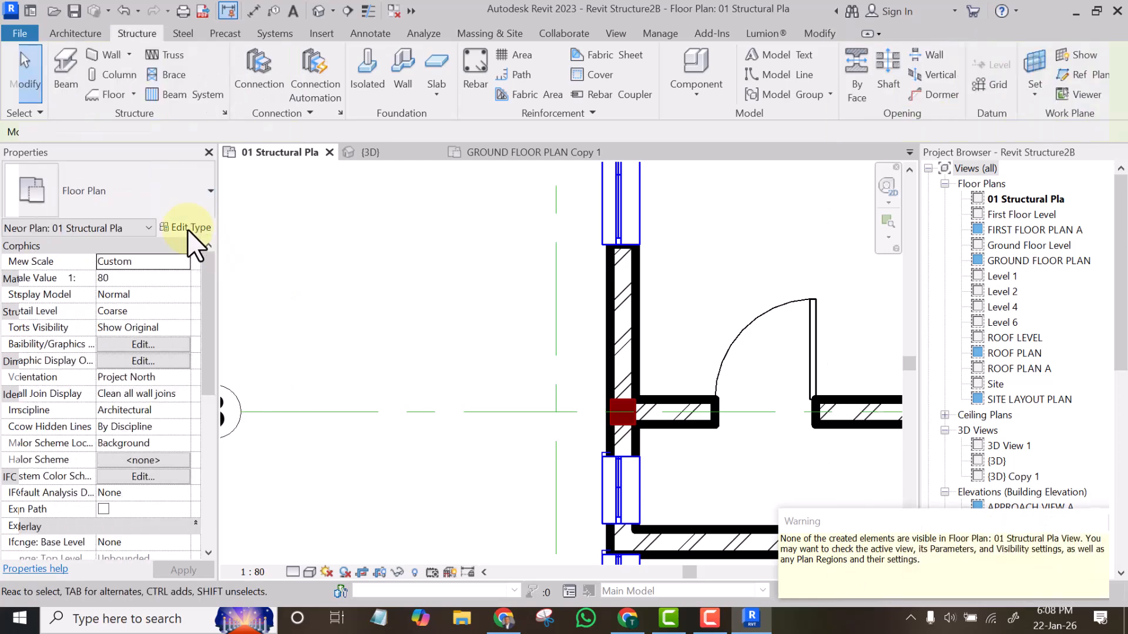
Step: Restart structural column placement and duplicate the 300 x 300mm concrete square column type as 225 x 225mm
left_click(115, 74)
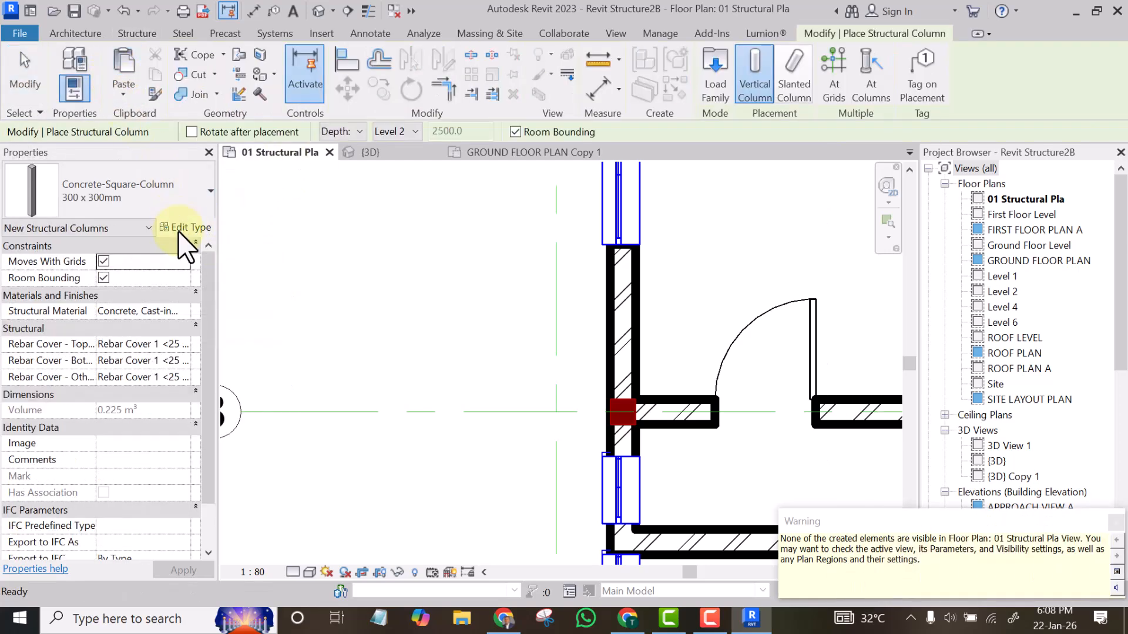
left_click(182, 229)
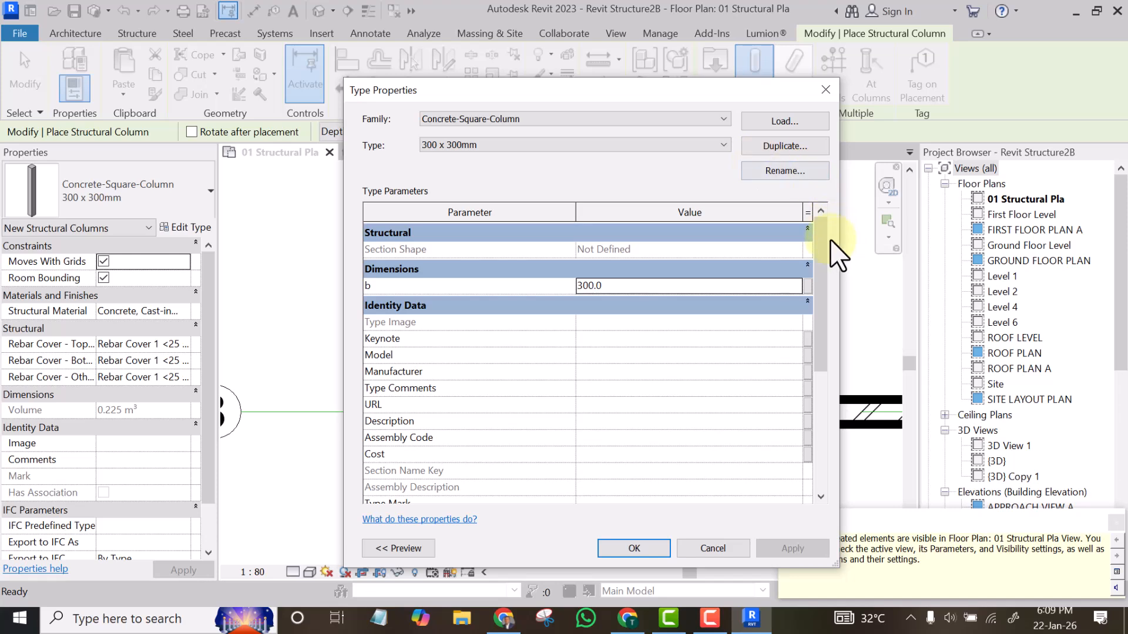
left_click(772, 144)
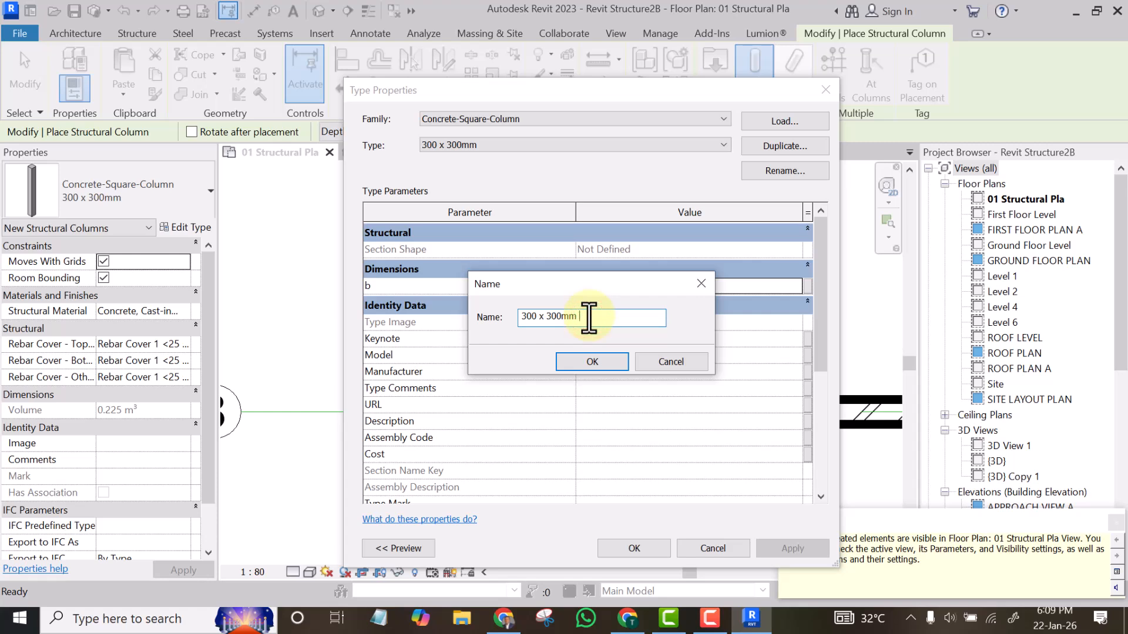
left_click(536, 317)
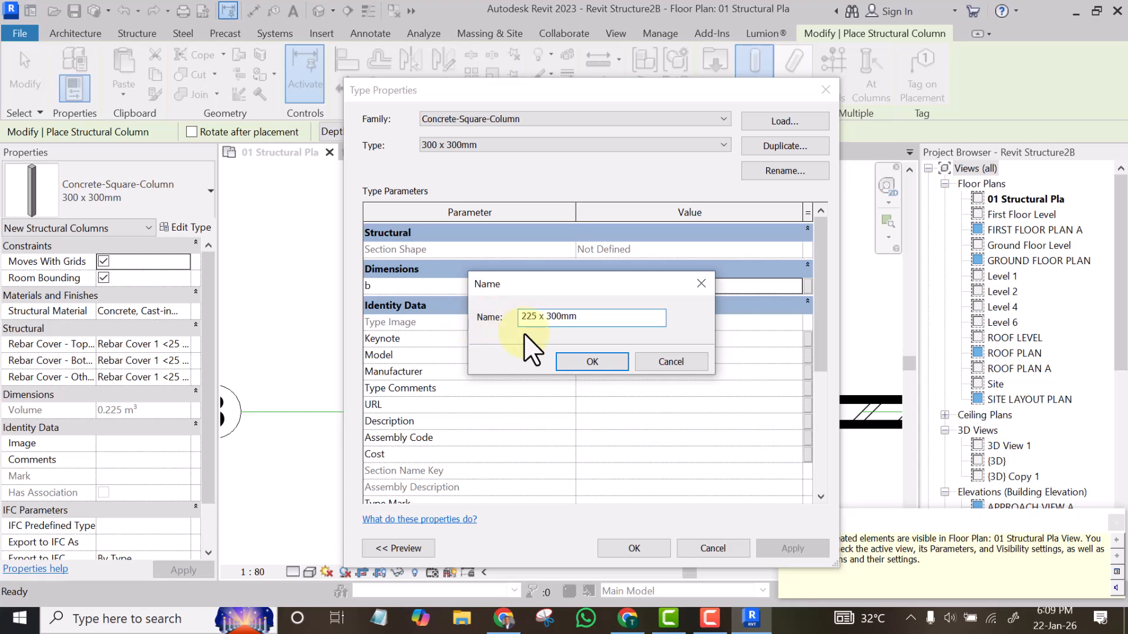
left_click_drag(562, 322, 553, 322)
type("5")
left_click(589, 363)
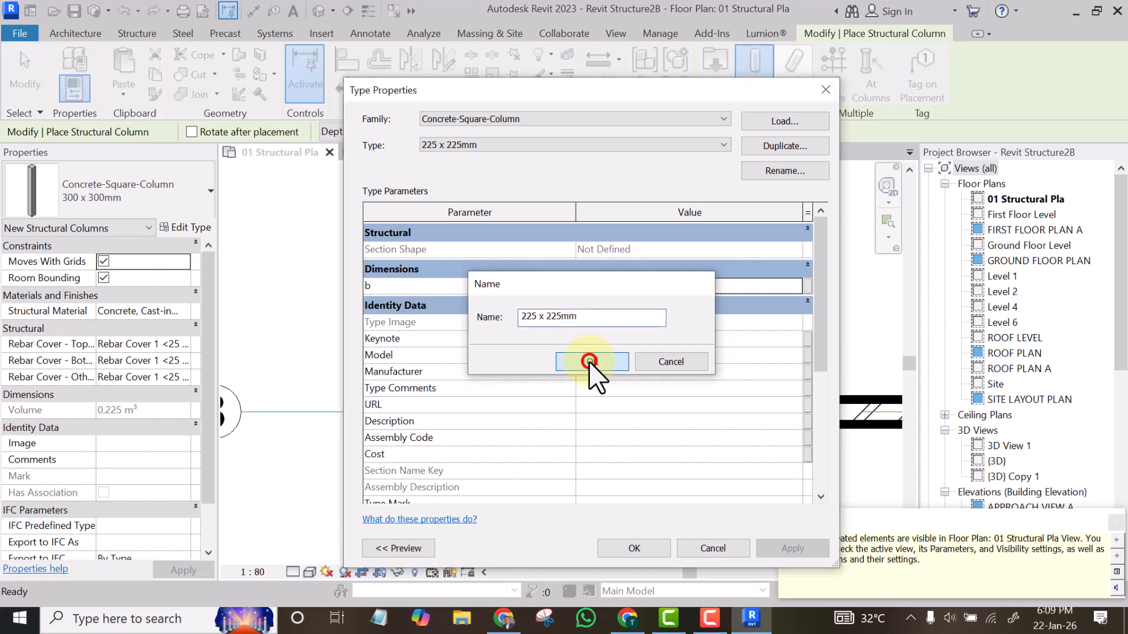
Step: Set dimension b of the 225 x 225mm column type to 225 and apply the type properties
left_click(615, 279)
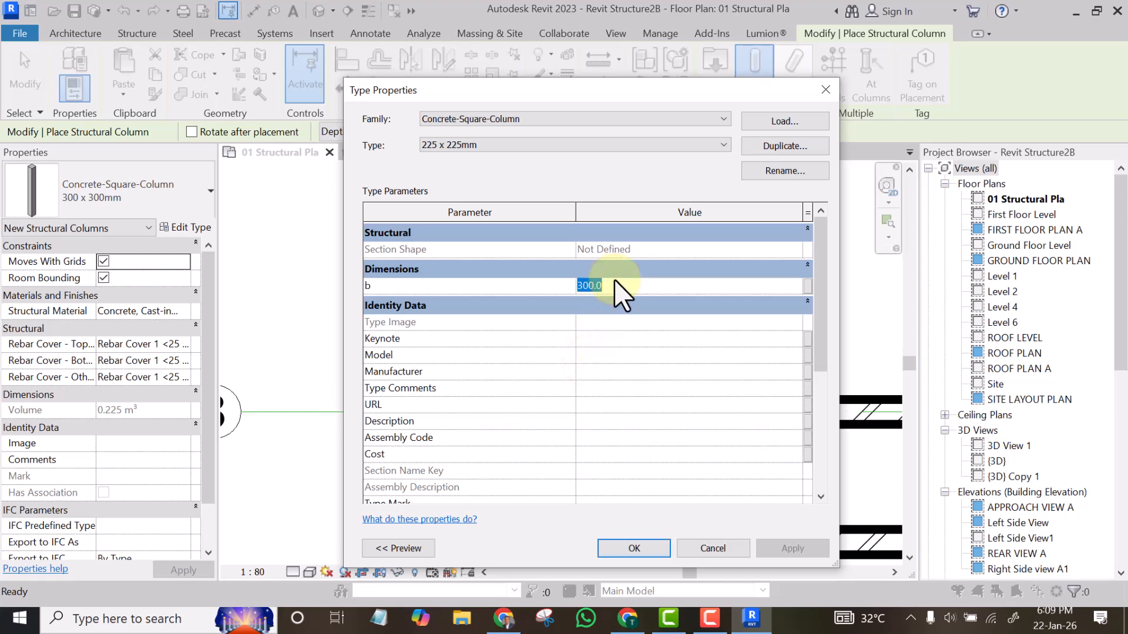
type("2")
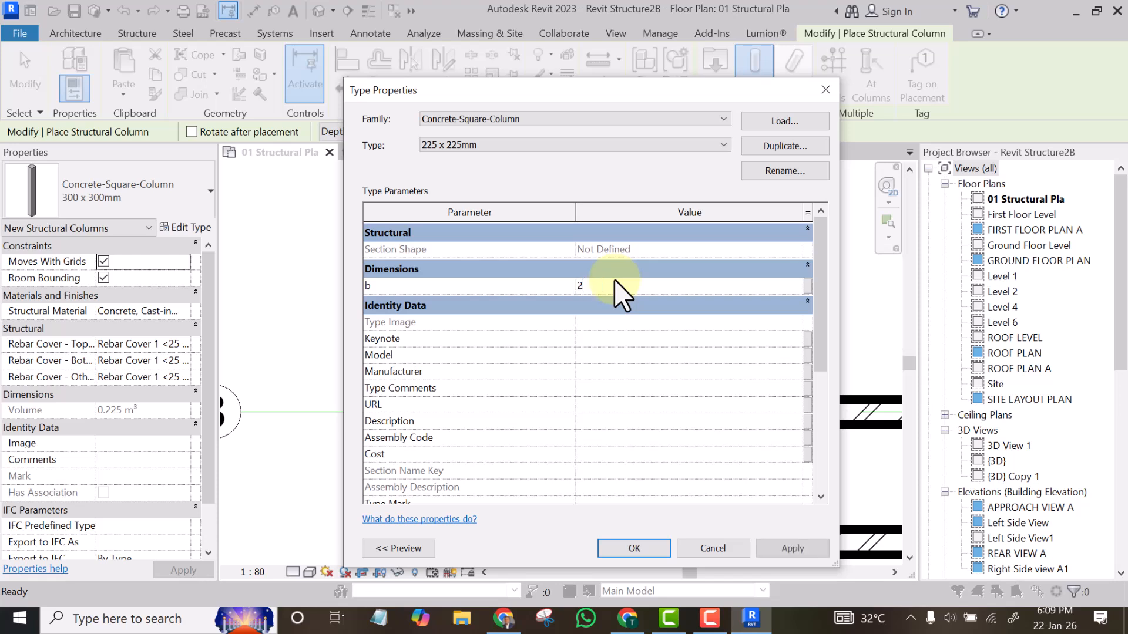
type("25")
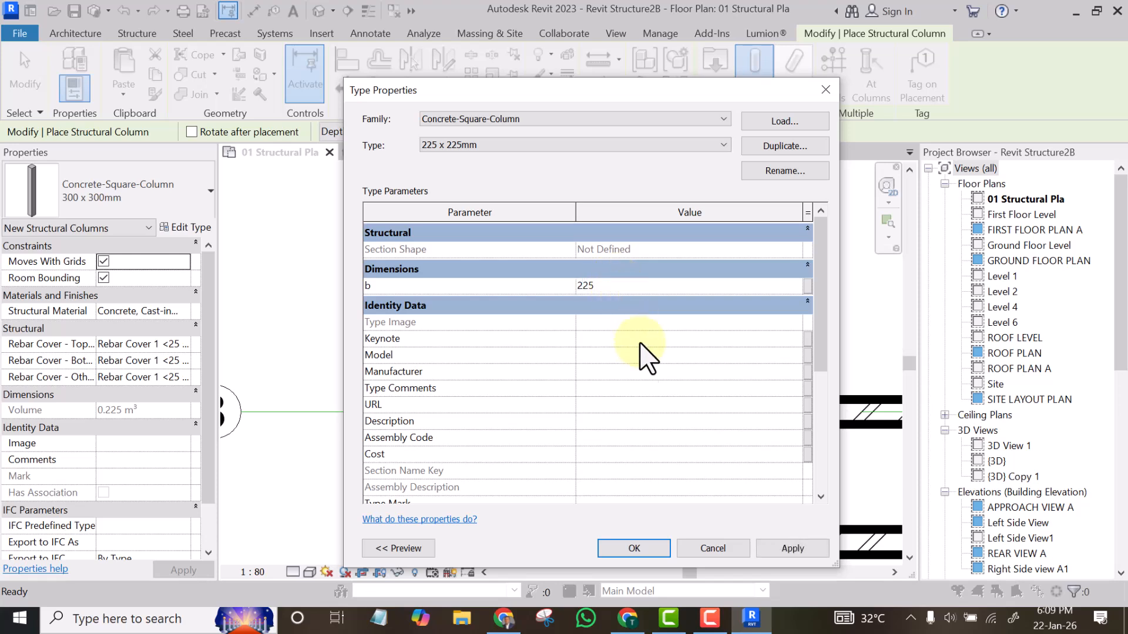
left_click(793, 547)
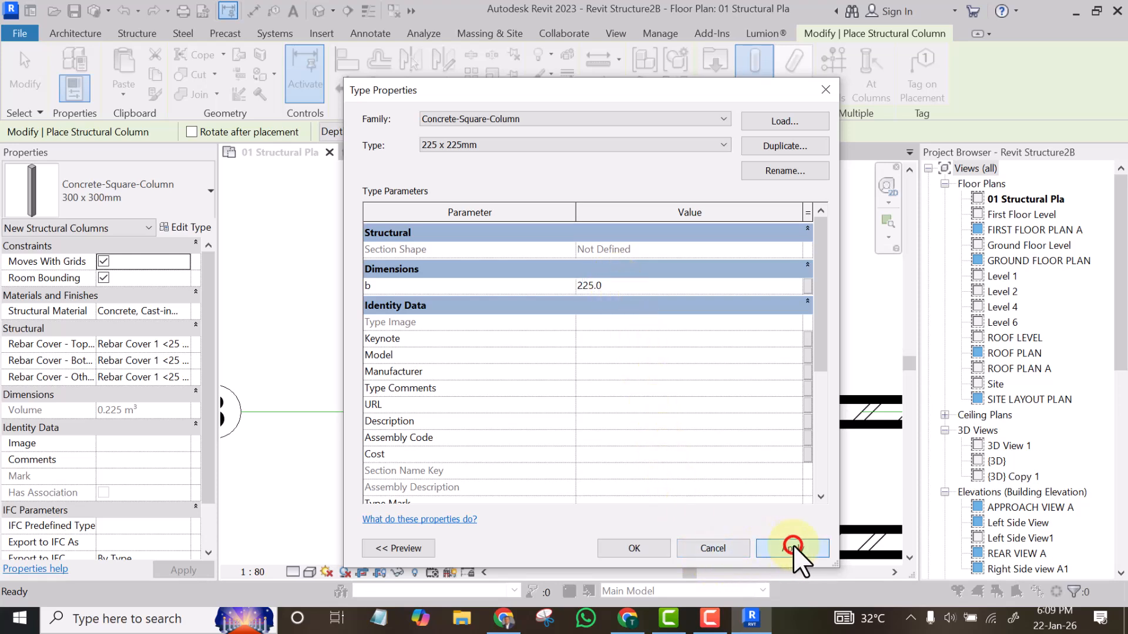
left_click(649, 548)
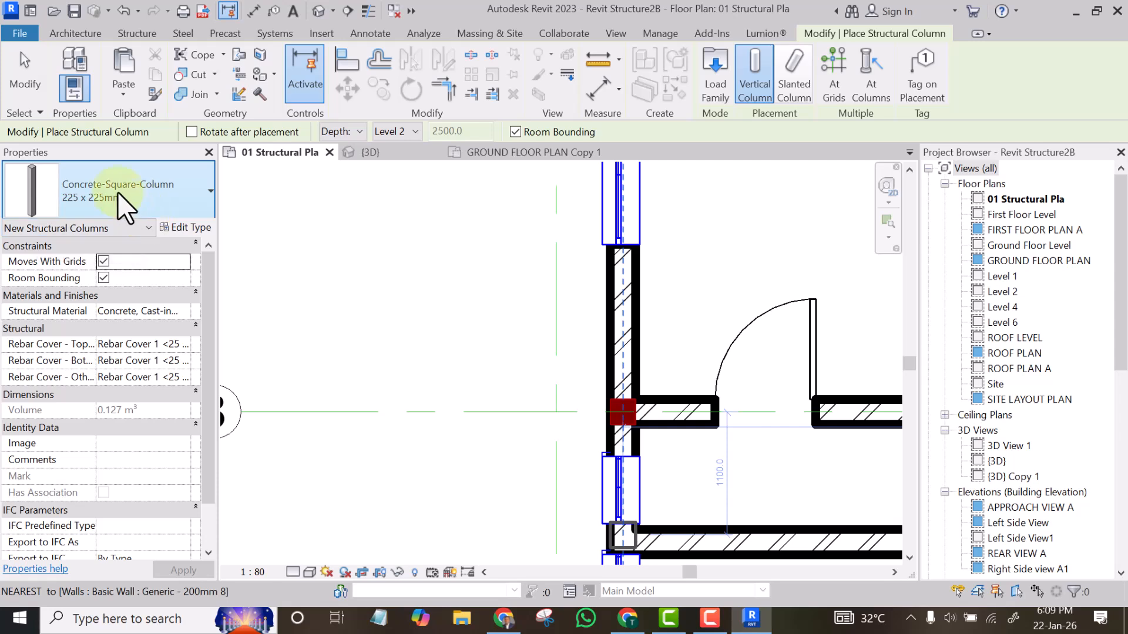
Step: Set the new columns to be placed by Height up to First Floor Level
left_click(411, 252)
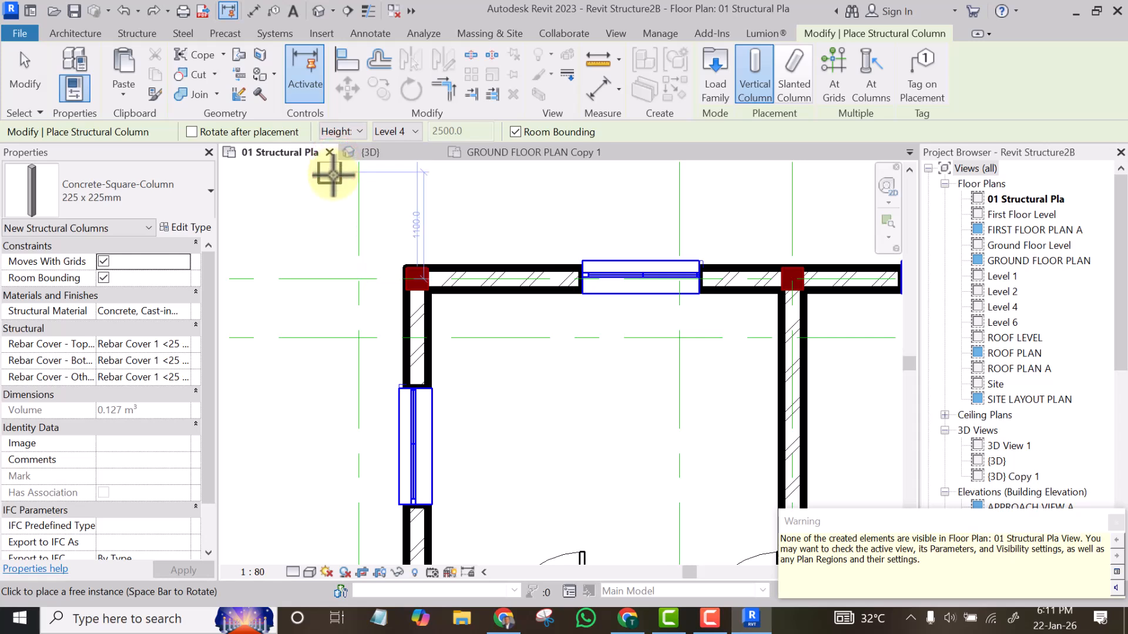
left_click(413, 130)
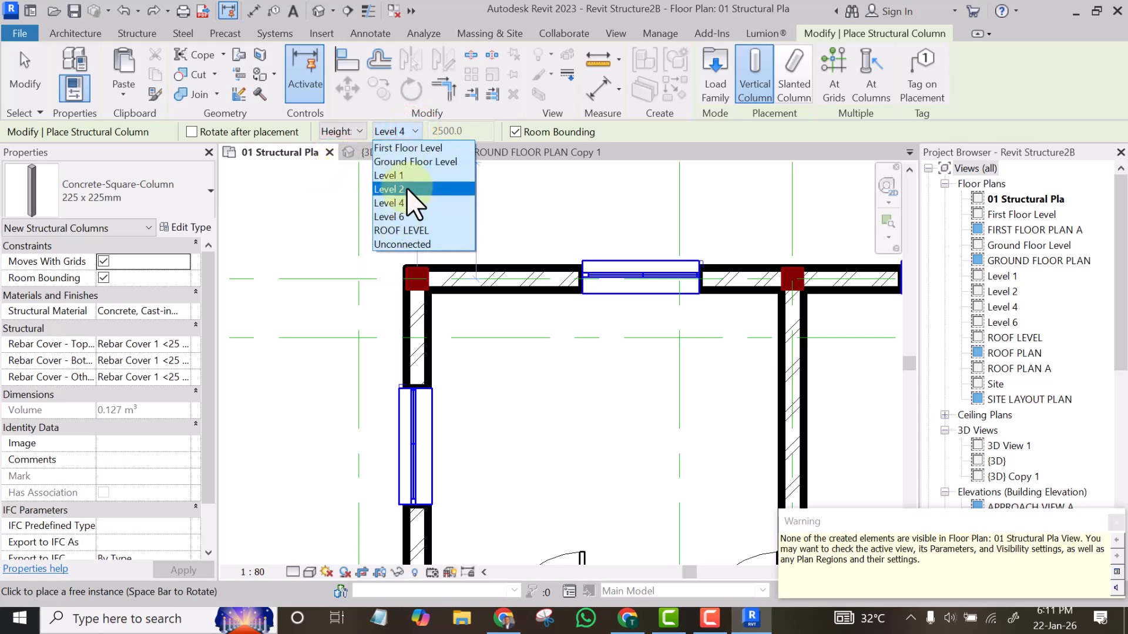
left_click(408, 148)
Step: Place a 225 x 225mm concrete column at the intersection of grids 1 and E using At Grids
scroll(503, 308, "down", 5)
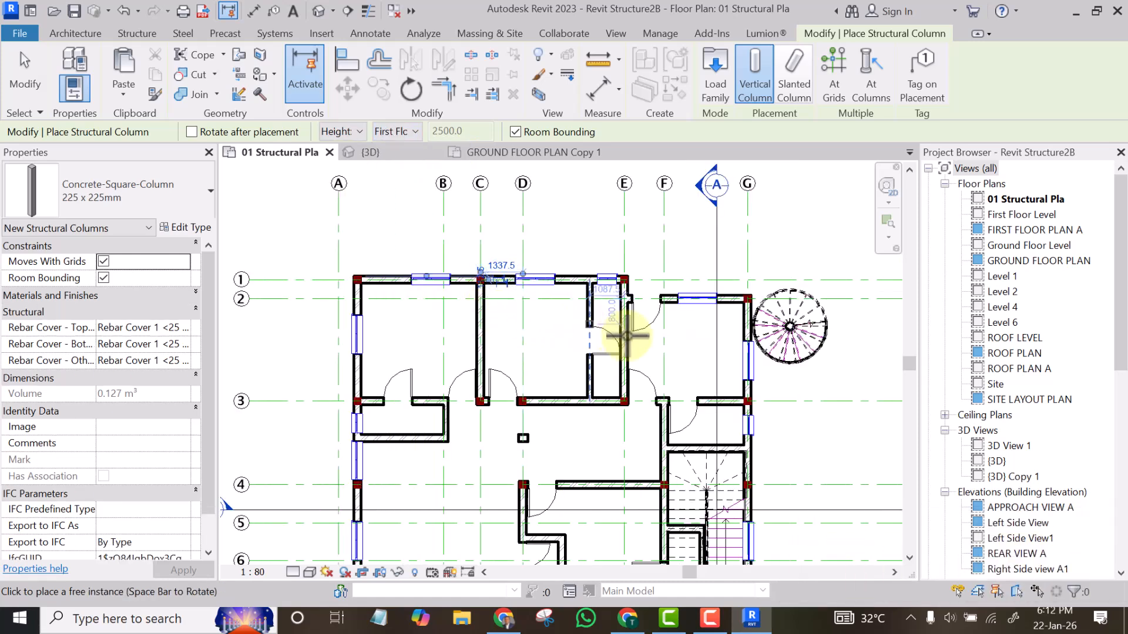
left_click(833, 65)
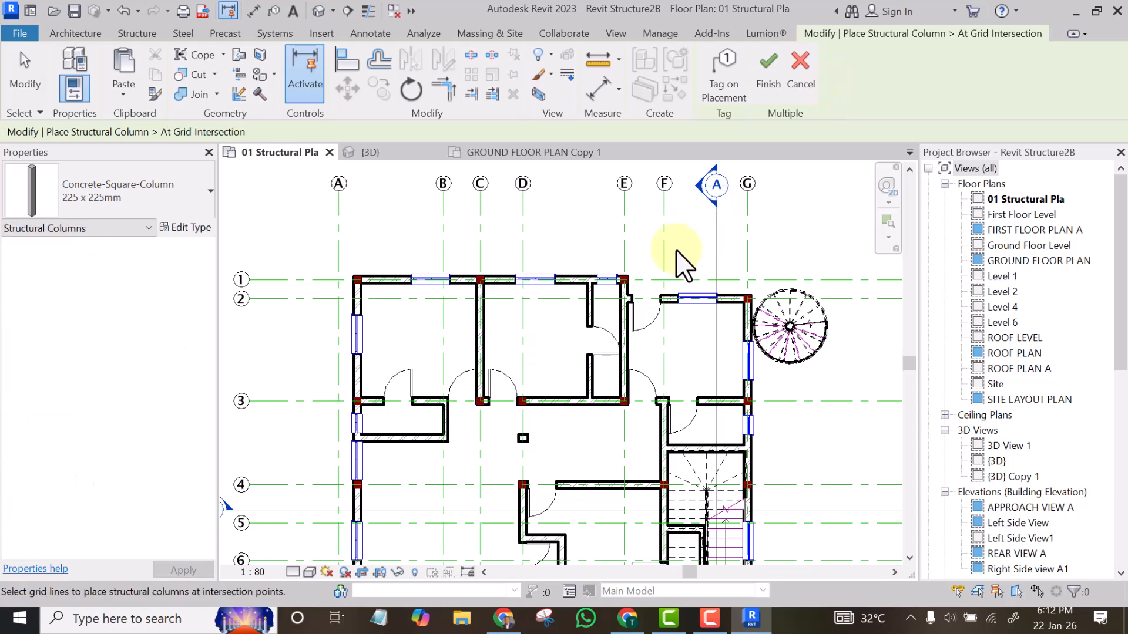
scroll(629, 280, "up", 6)
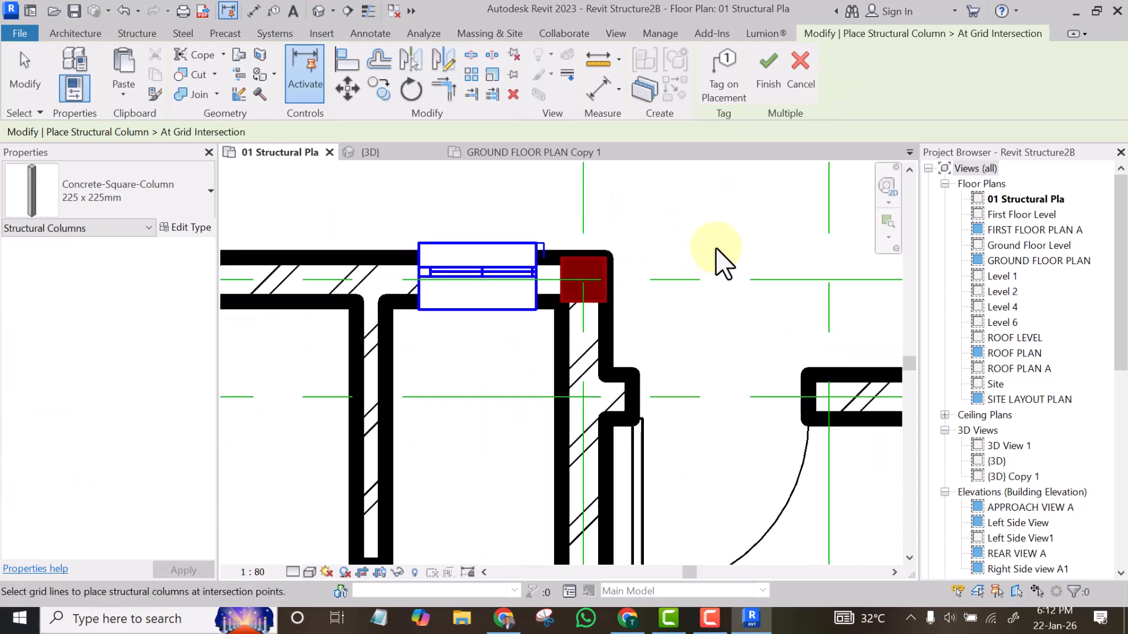
left_click(718, 280)
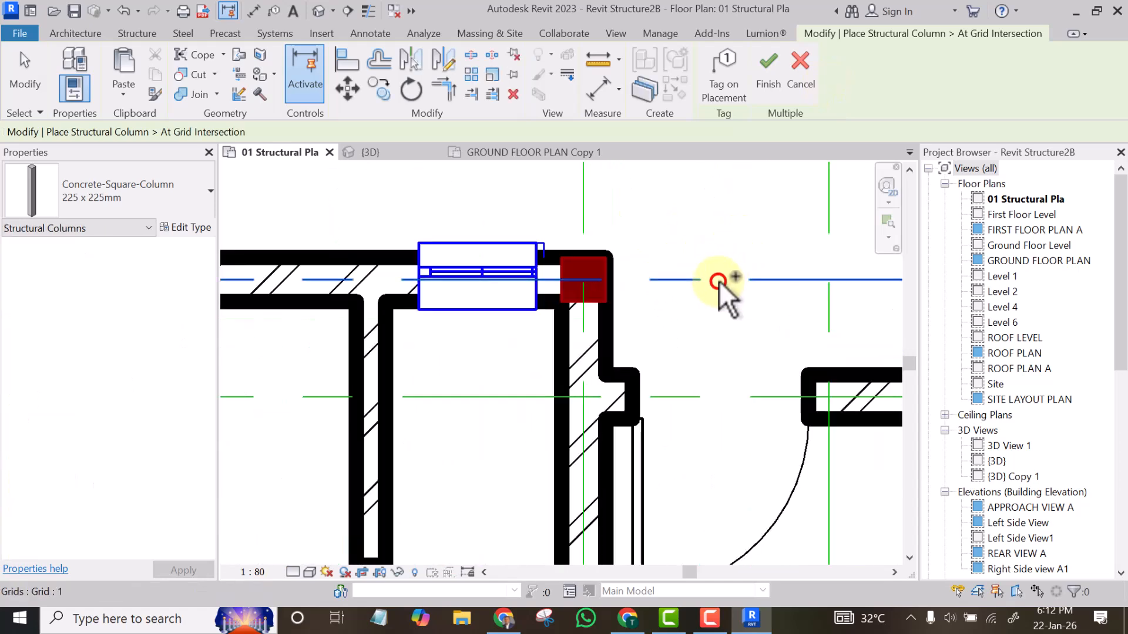
left_click(583, 209, "ctrl")
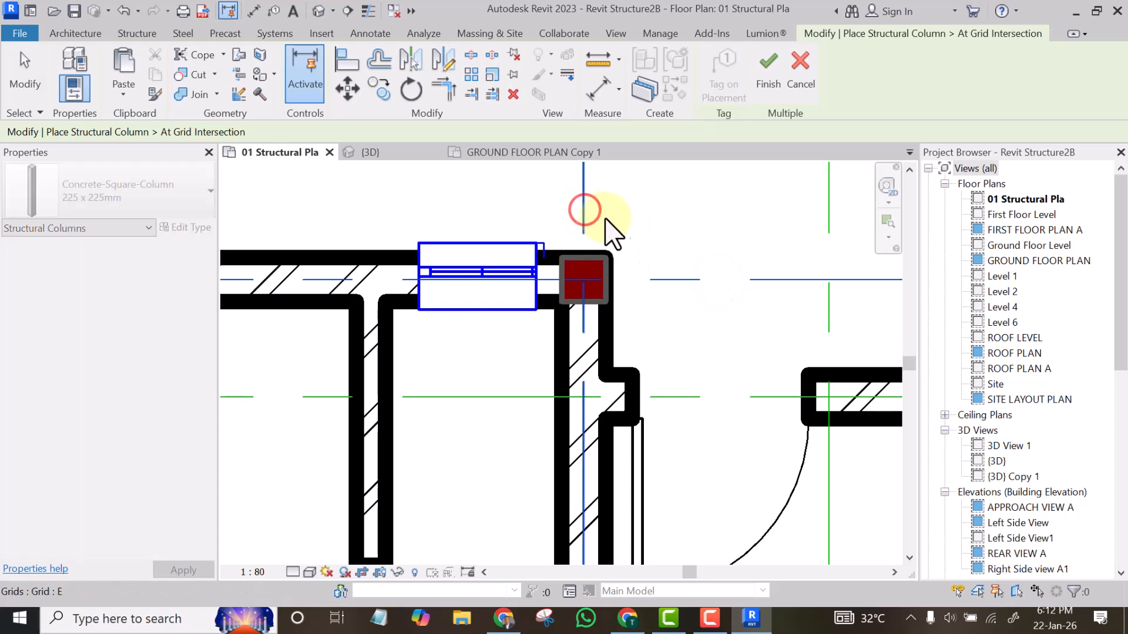
left_click(767, 75)
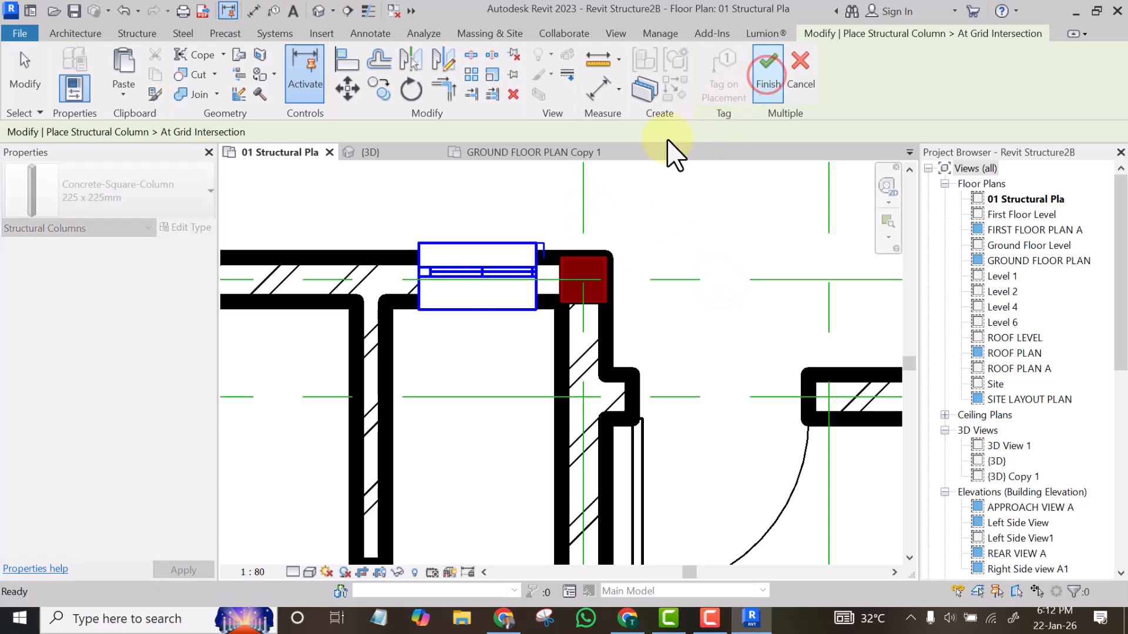
Step: Place a 225 x 225mm concrete column at the intersection of grids 2 and G using At Grids
scroll(552, 288, "down", 5)
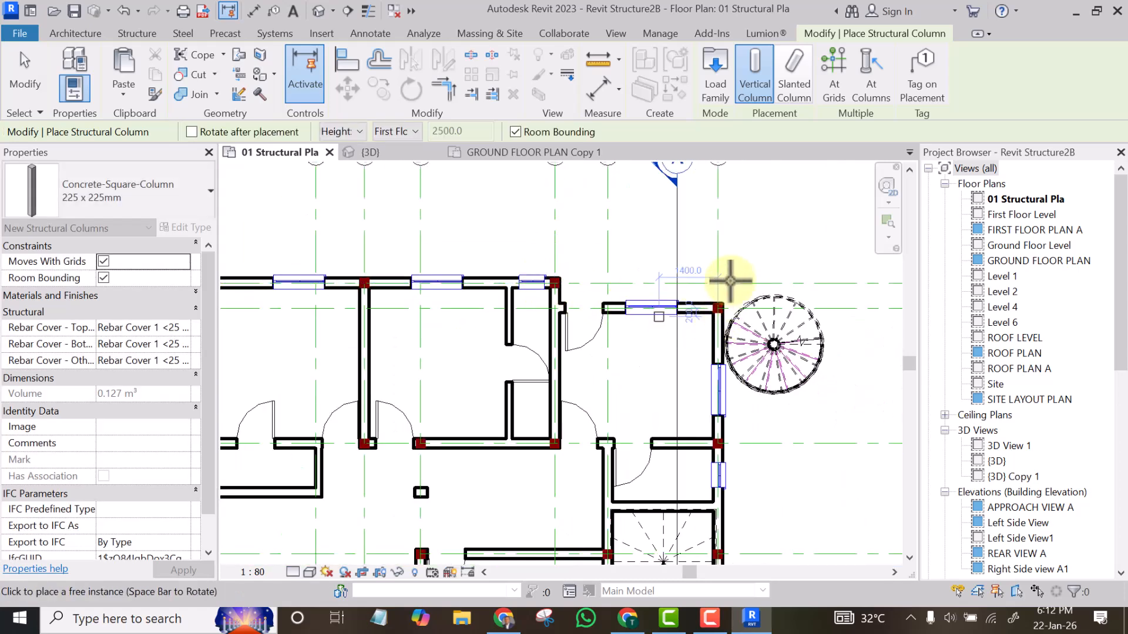
scroll(720, 246, "up", 3)
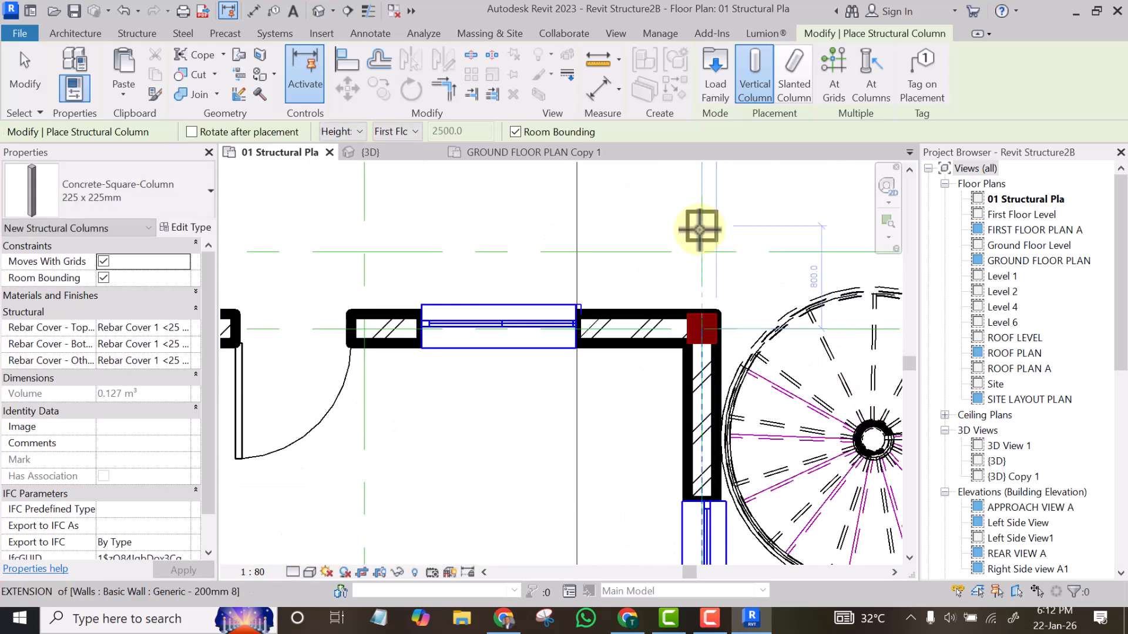
left_click(833, 77)
left_click(707, 225, "ctrl")
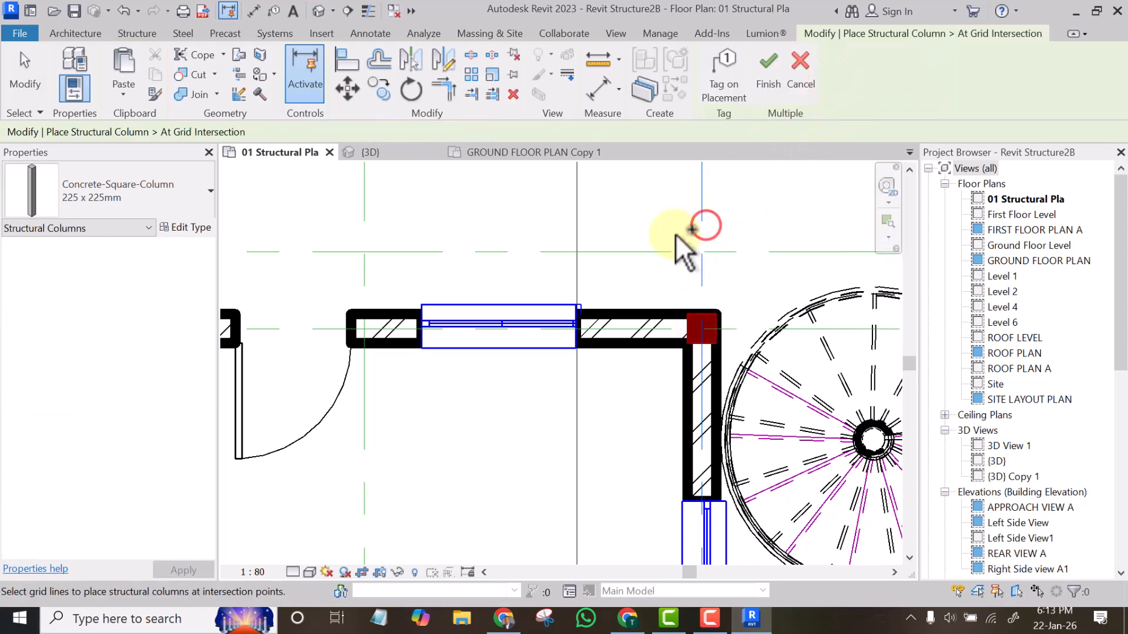
scroll(564, 275, "down", 3)
left_click(783, 298)
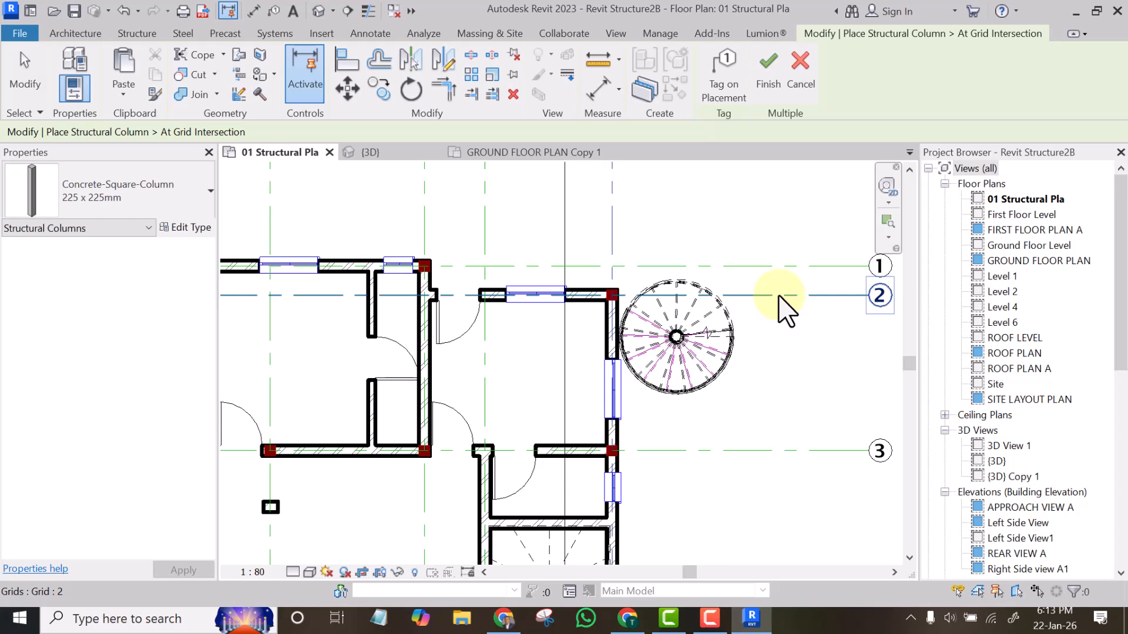
left_click(781, 296, "ctrl")
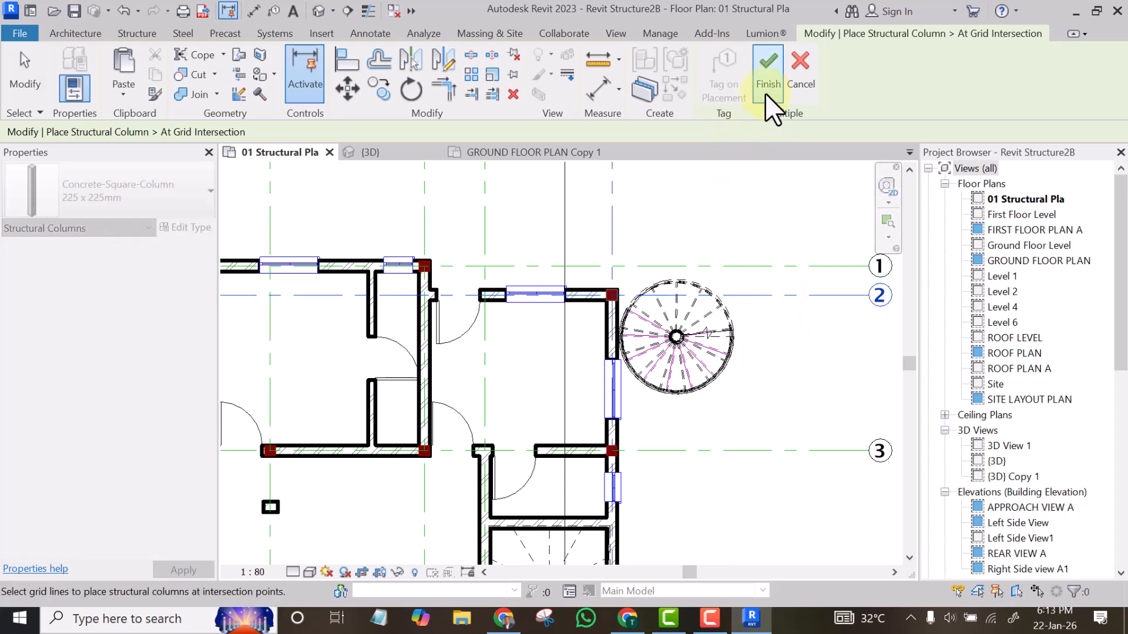
left_click(765, 77)
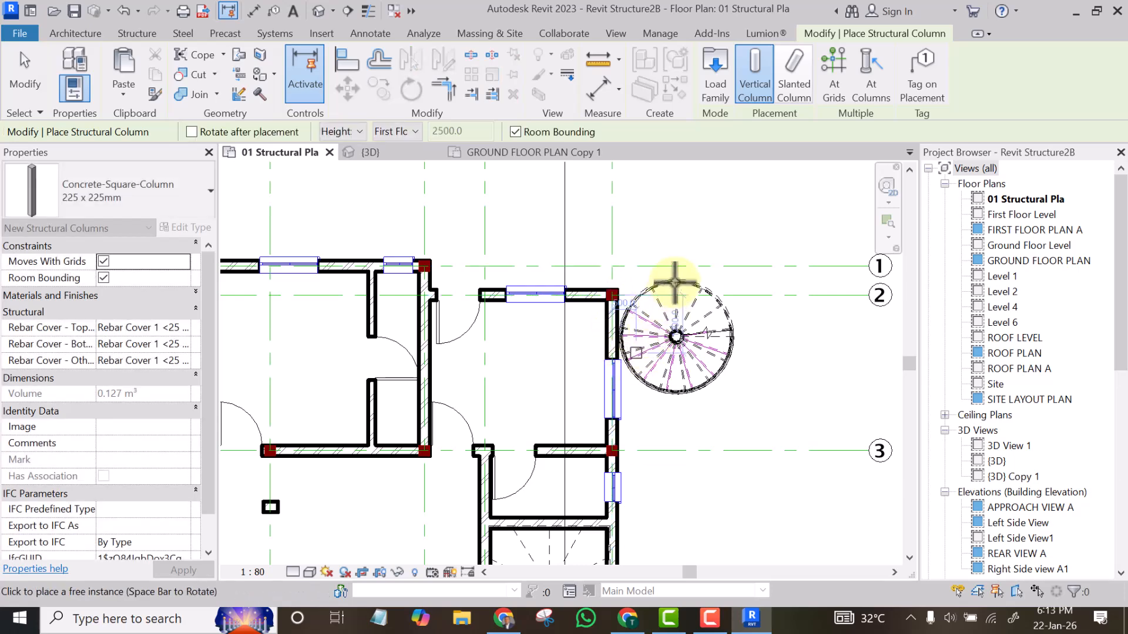
Step: Place a 225 x 225mm concrete column at the intersection of grids 3 and G using At Grids
scroll(673, 285, "down", 2)
left_click(832, 64)
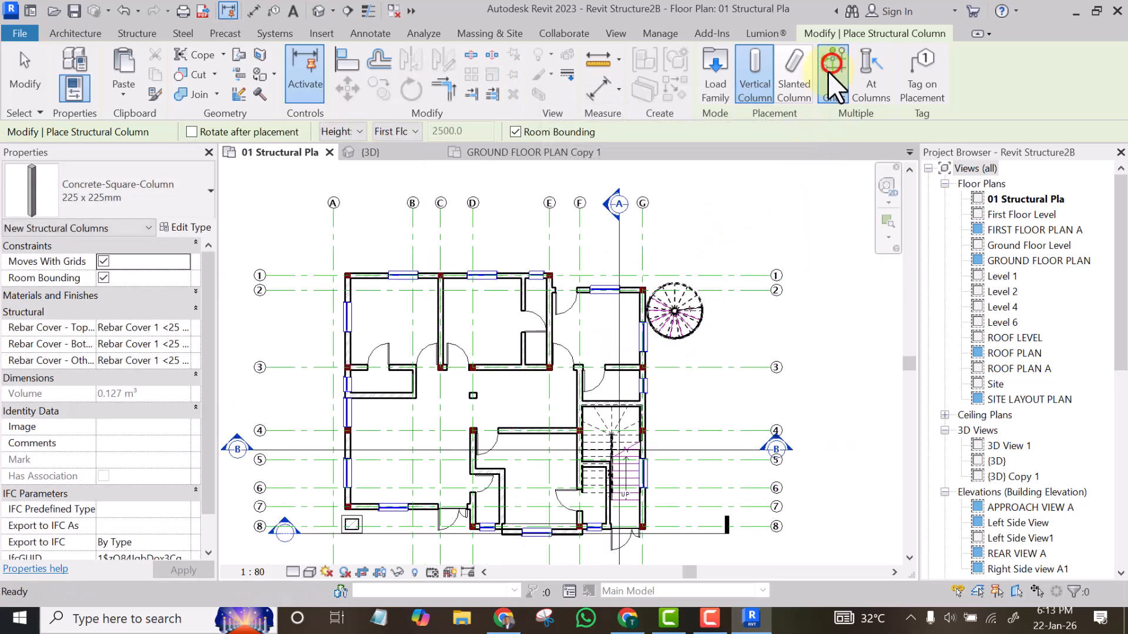
scroll(411, 385, "up", 2)
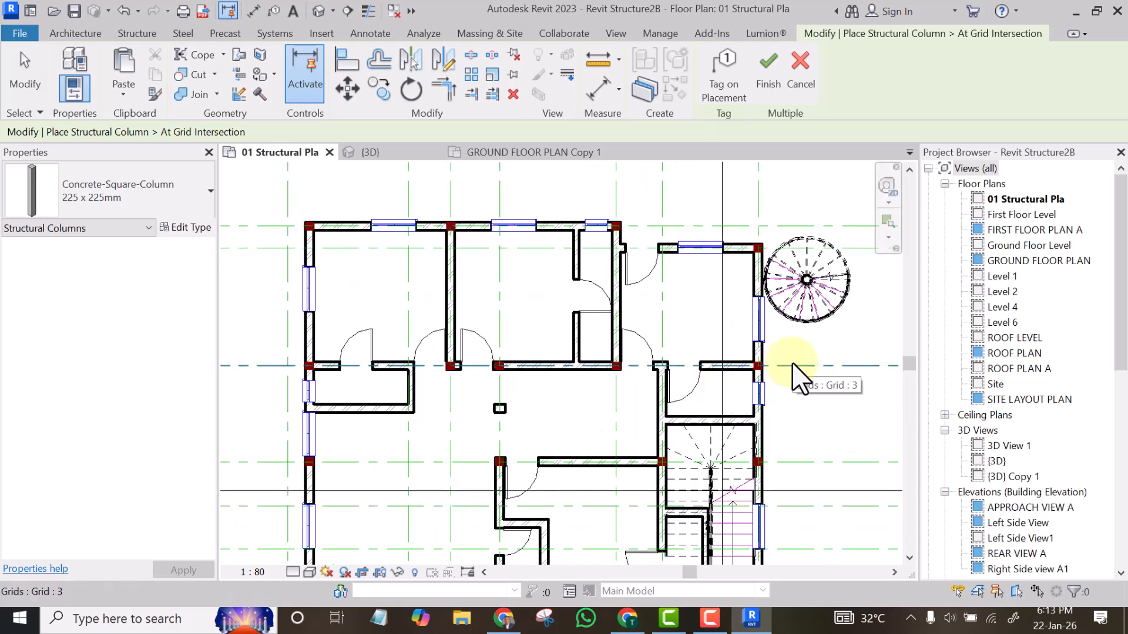
left_click(792, 365)
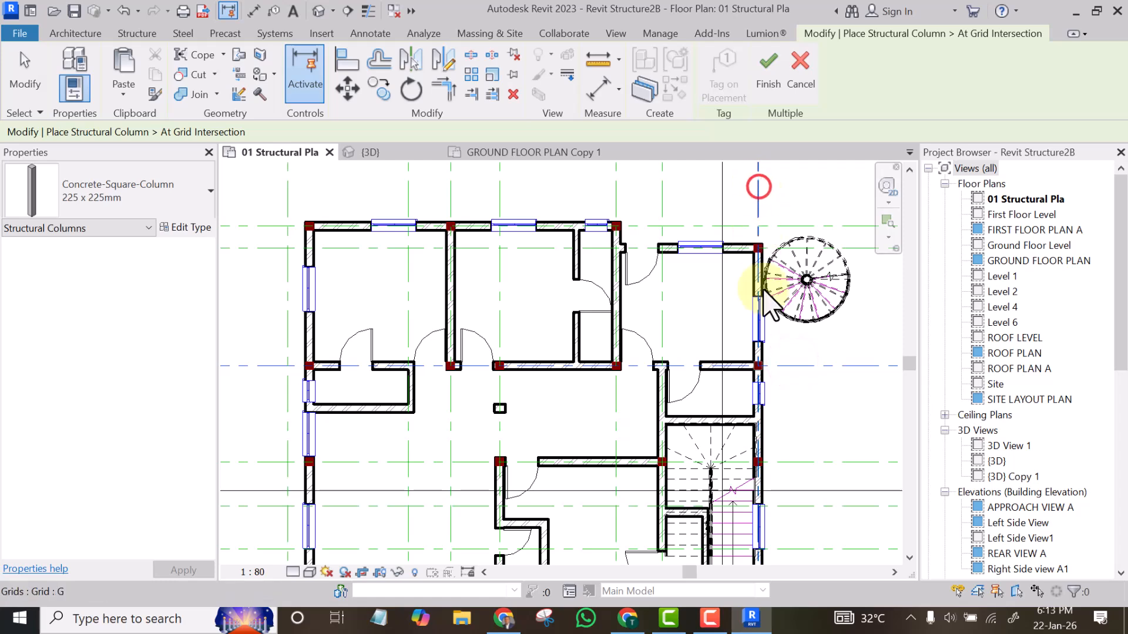
left_click(762, 245)
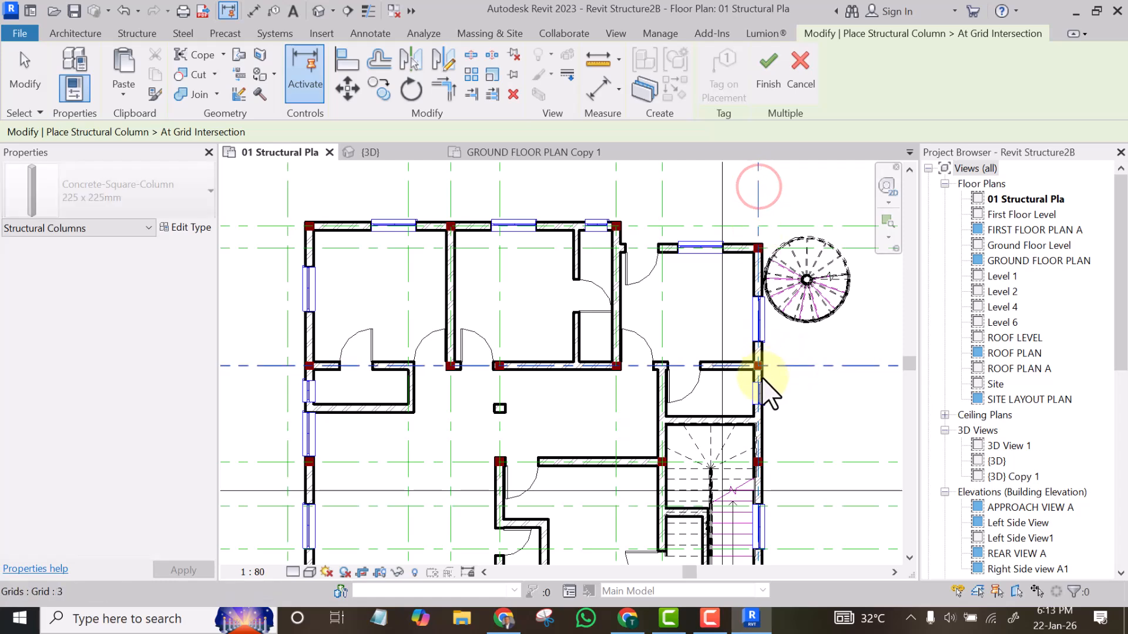
left_click(766, 79)
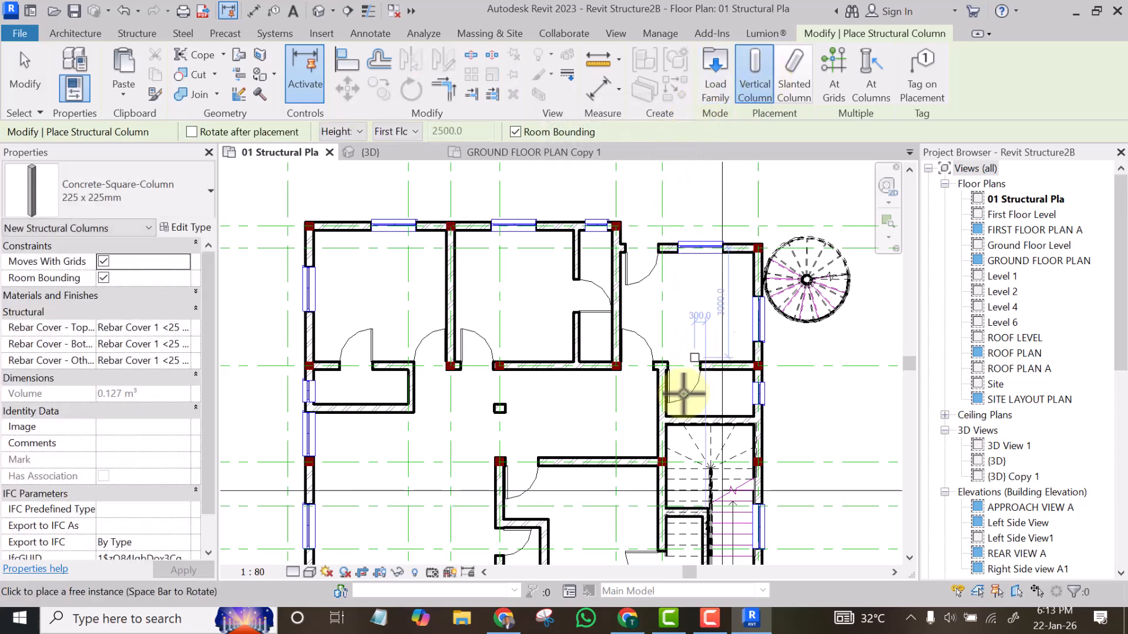
scroll(624, 368, "up", 6)
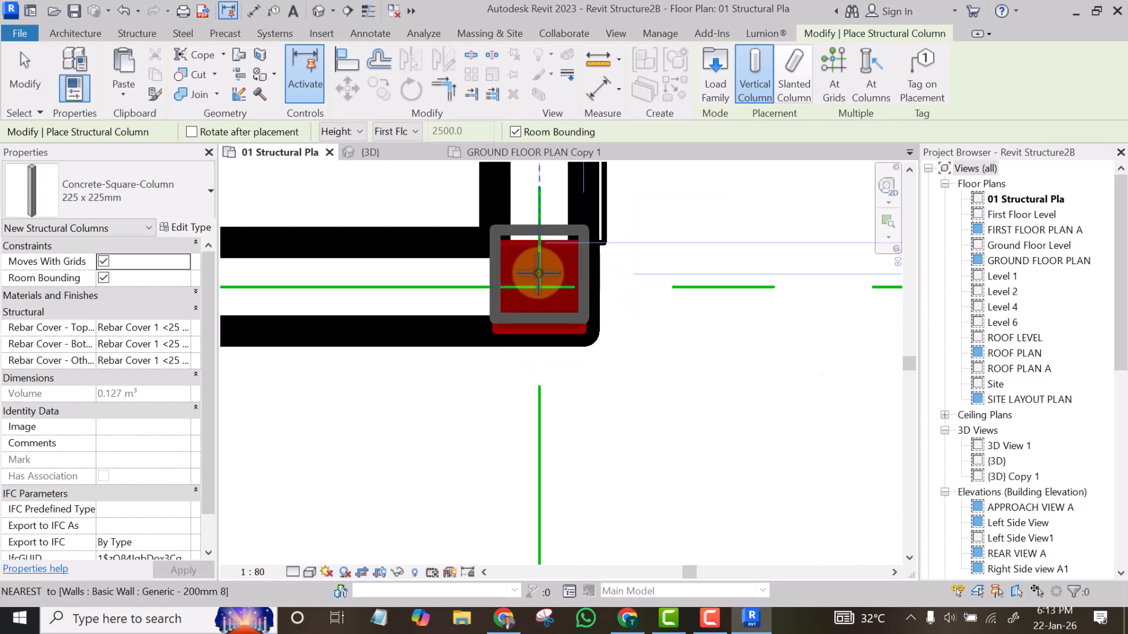
Step: Place a 225 x 225mm concrete column at the intersection of grids 3 and E
left_click(542, 288)
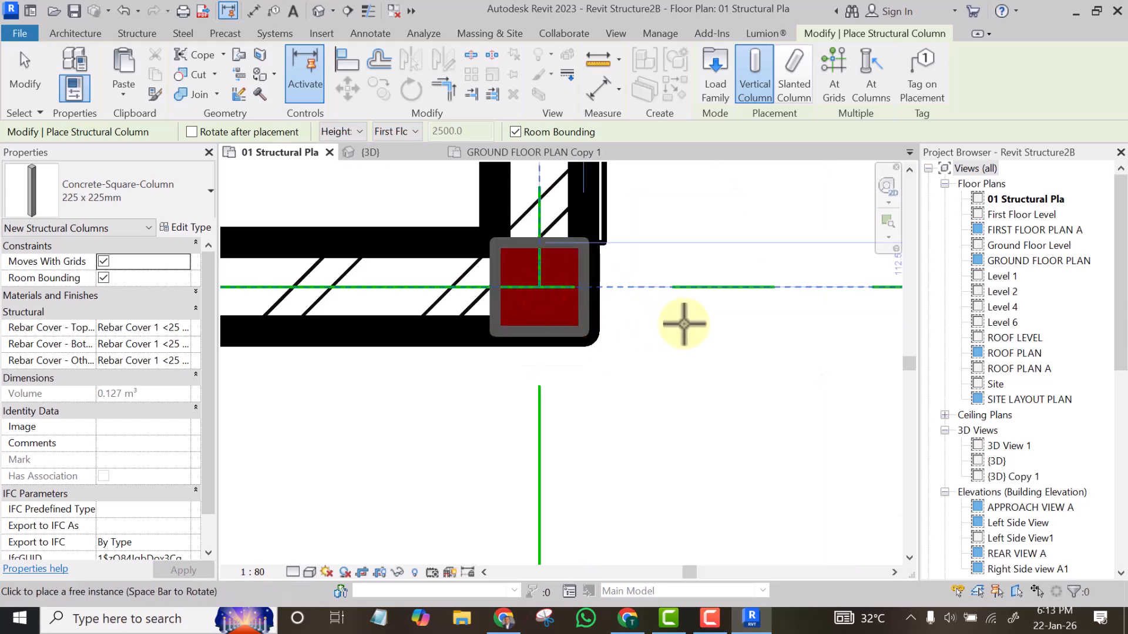
scroll(685, 323, "down", 5)
scroll(685, 322, "down", 2)
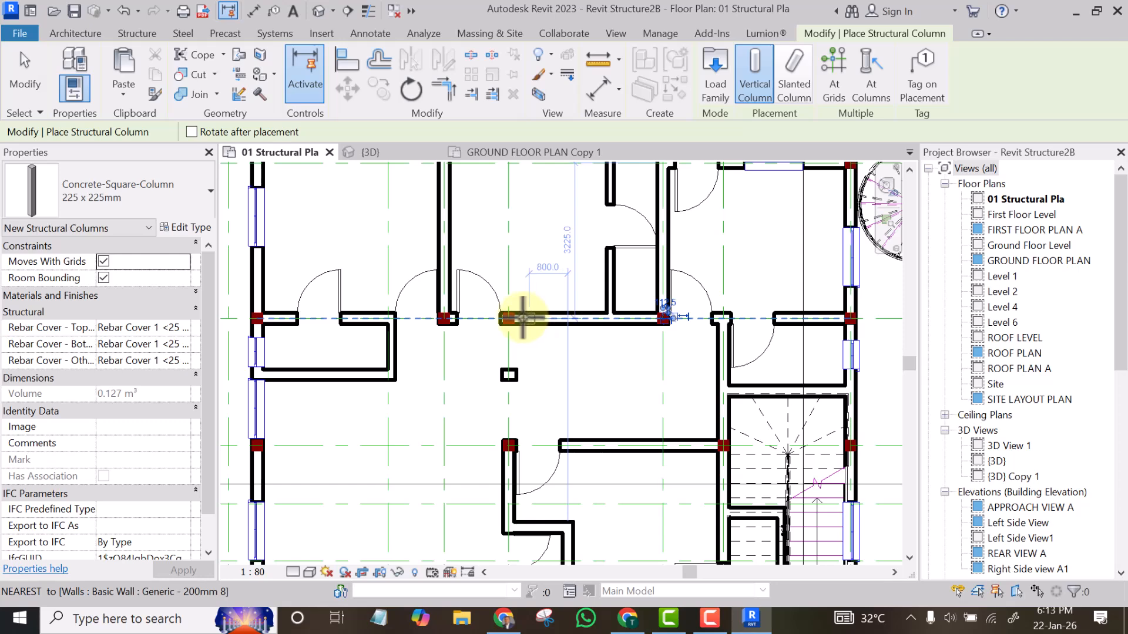
Step: Place 225 x 225mm concrete columns on grid 3 at its intersections with grids D and C
scroll(507, 319, "up", 8)
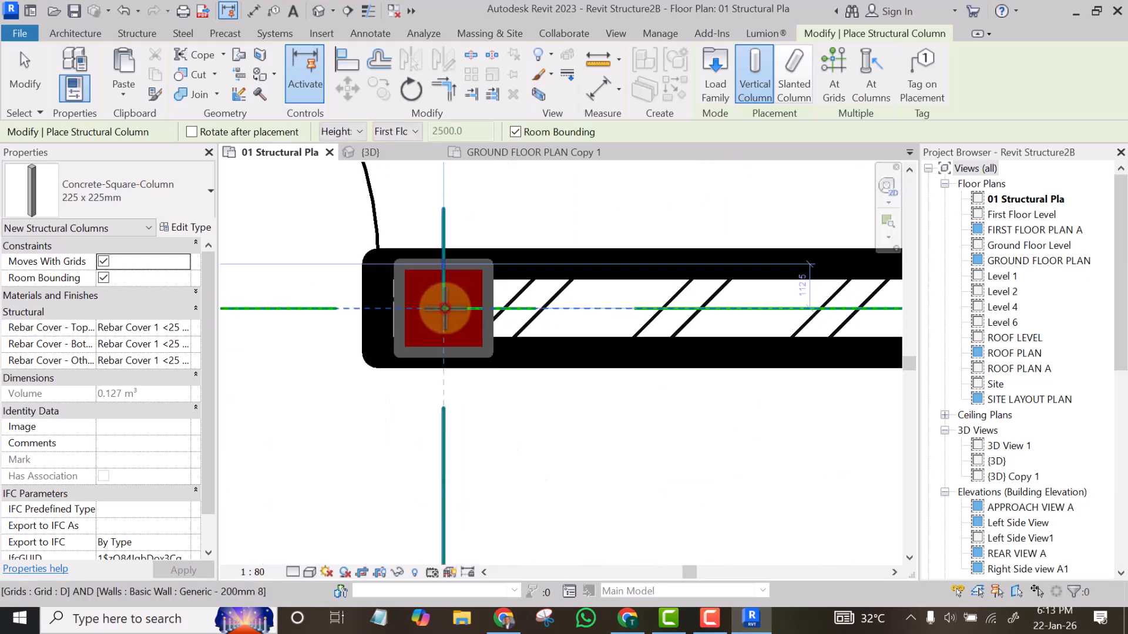
scroll(664, 328, "down", 6)
scroll(461, 329, "up", 6)
left_click(507, 316)
scroll(529, 318, "down", 5)
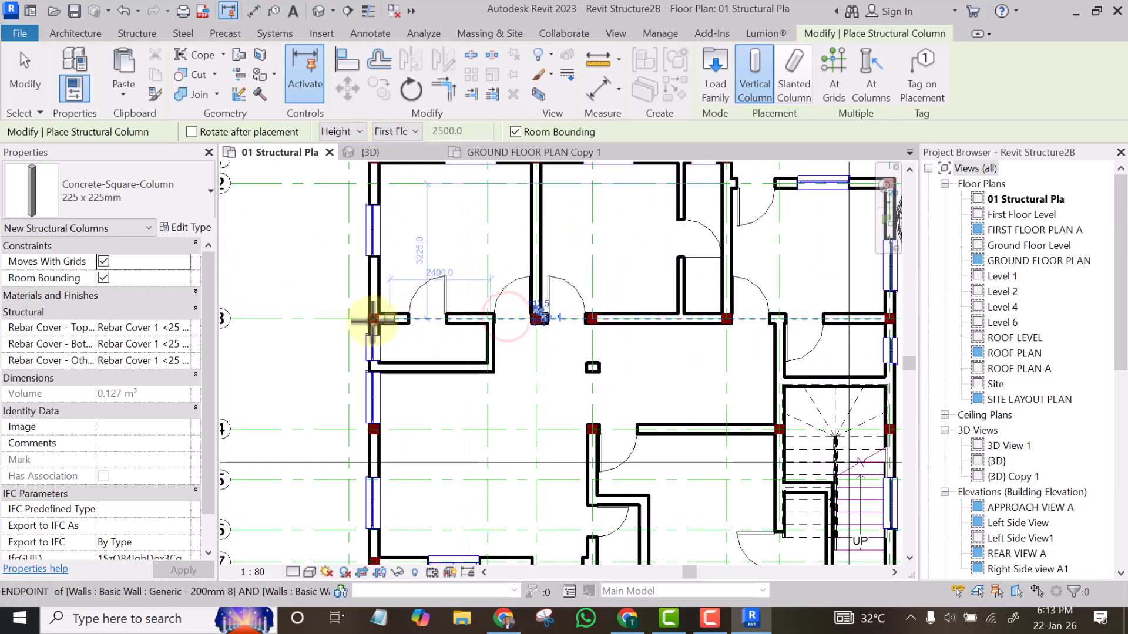
Step: Place 225 x 225mm concrete columns on the exterior wall beside grid A, where grids 3 and 4 cross it
scroll(372, 317, "up", 5)
scroll(379, 310, "down", 5)
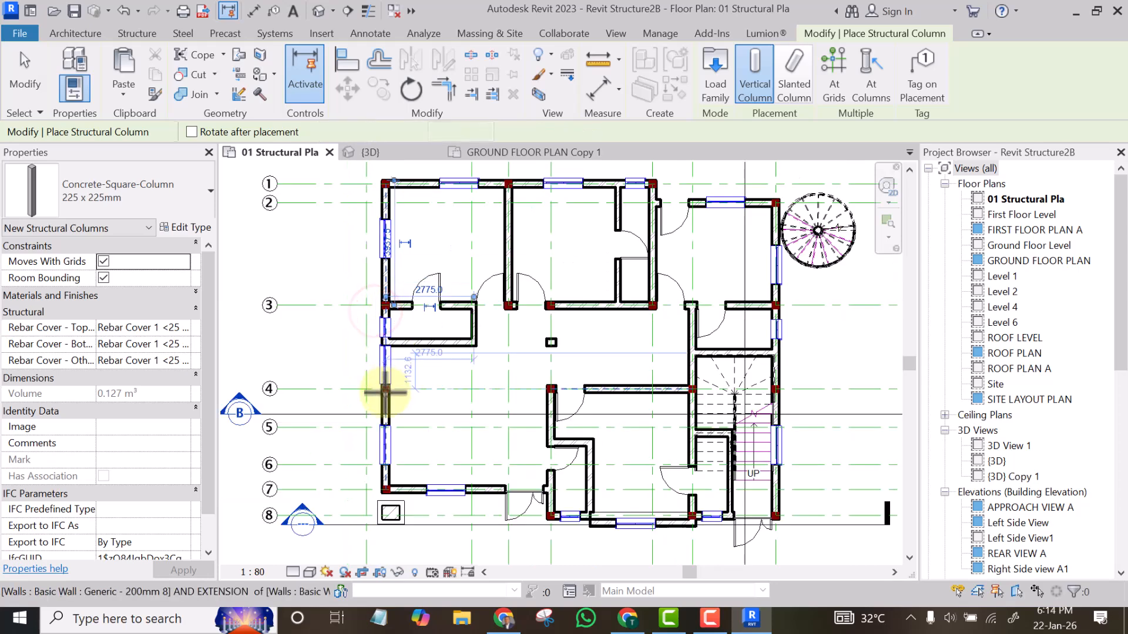
scroll(388, 376, "up", 5)
left_click(381, 373)
scroll(381, 373, "down", 5)
Step: Place 225 x 225mm concrete columns on grid 4 at its intersections with grids D and F
scroll(473, 372, "up", 5)
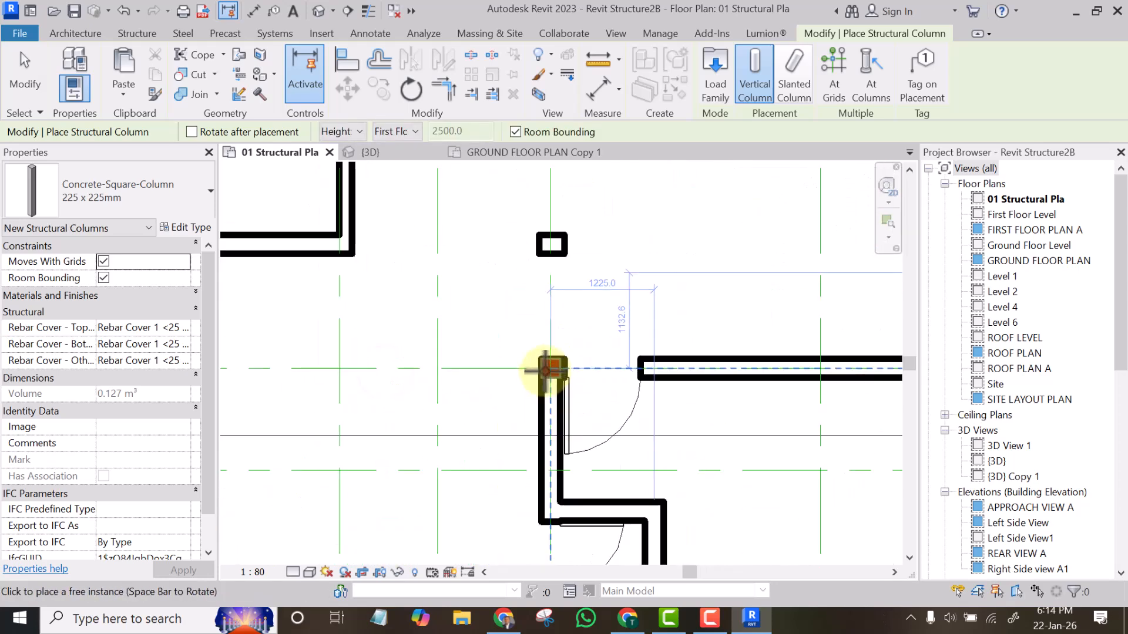
scroll(488, 359, "down", 5)
scroll(505, 347, "up", 6)
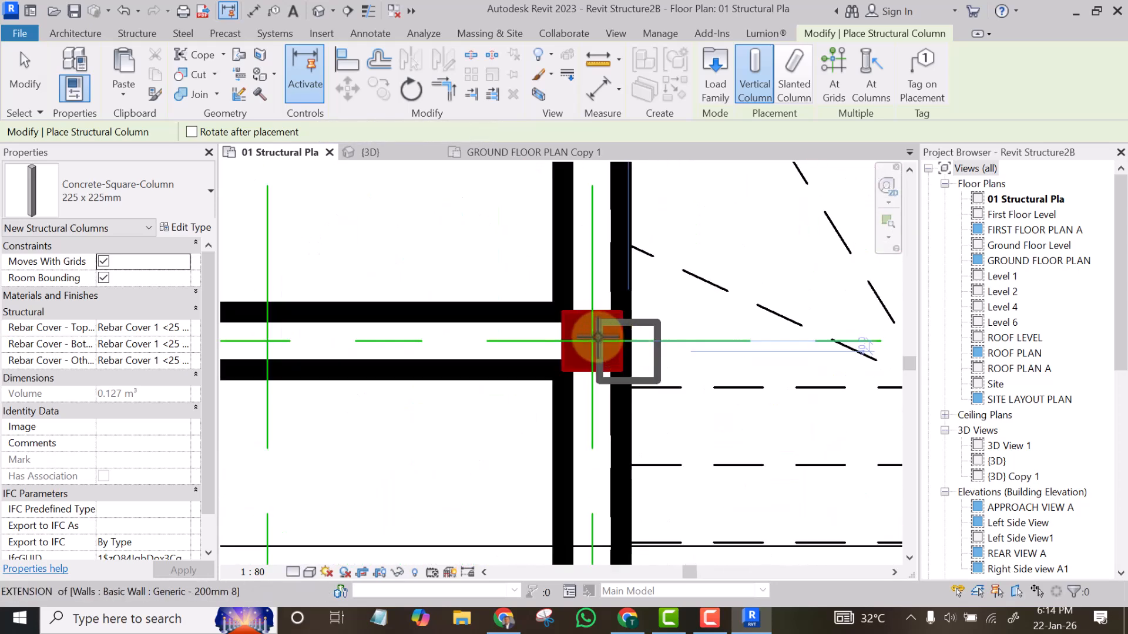
scroll(506, 346, "down", 5)
Step: Place a 225 x 225mm concrete column at the intersection of grids 4 and G
scroll(647, 344, "up", 6)
left_click(618, 339)
scroll(646, 347, "down", 4)
scroll(646, 347, "down", 4)
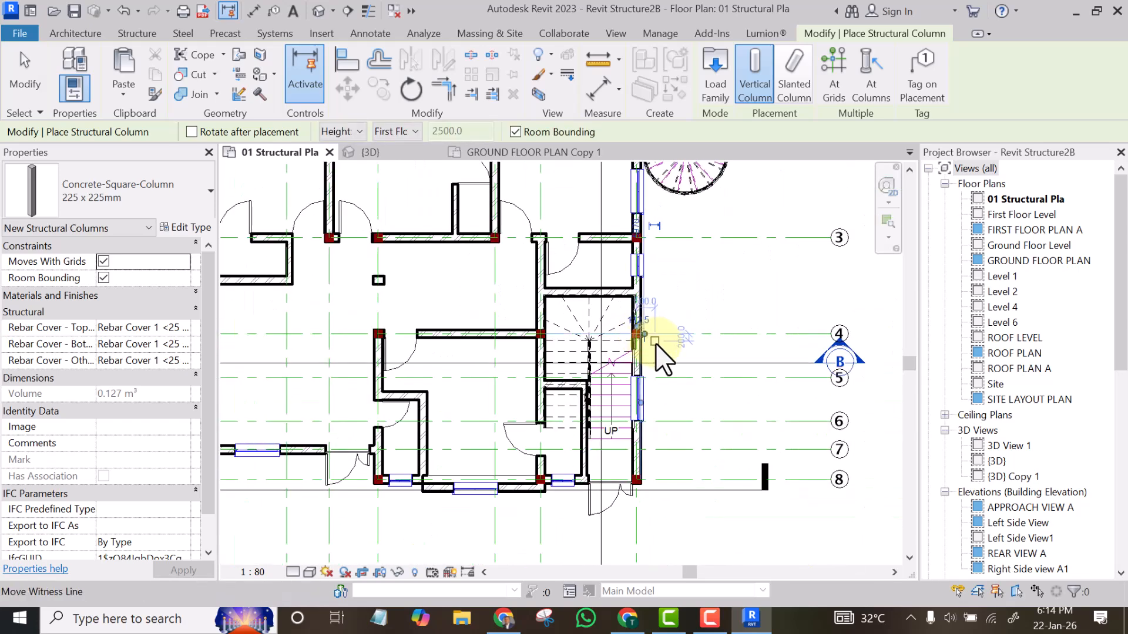
Step: Place a 225 x 225mm concrete column at the exterior wall corner on grid 7 beside grid A
scroll(291, 424, "up", 6)
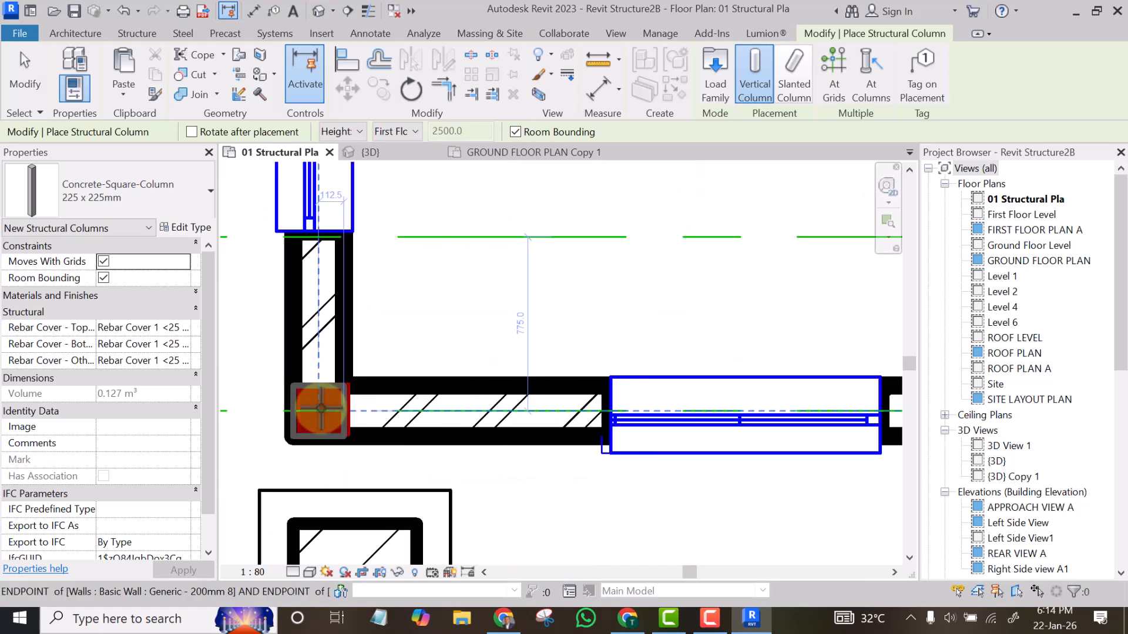
left_click(320, 409)
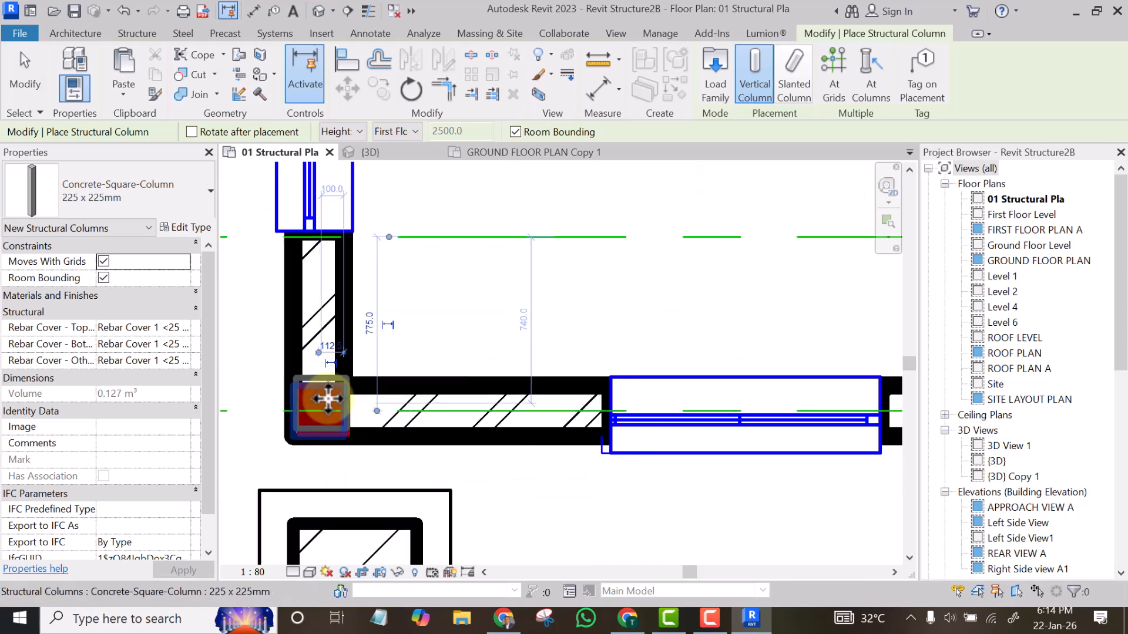
scroll(334, 397, "down", 3)
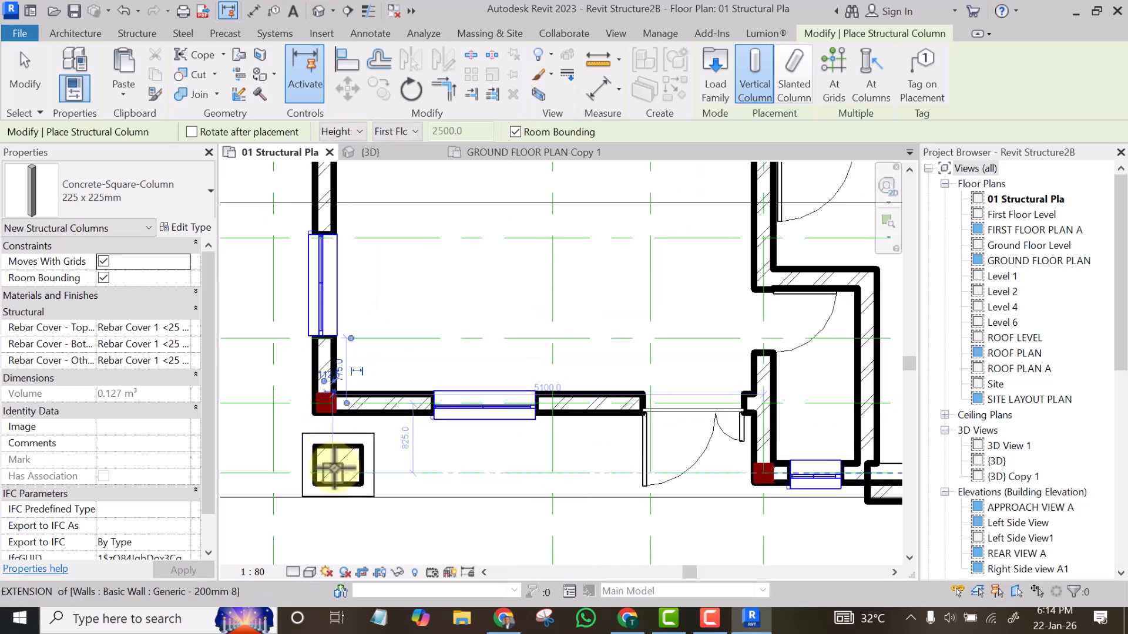
Step: Place a 225 x 225mm concrete column inside the freestanding square pier near grids 8 and A
scroll(329, 461, "up", 1)
scroll(337, 467, "up", 1)
scroll(334, 466, "up", 2)
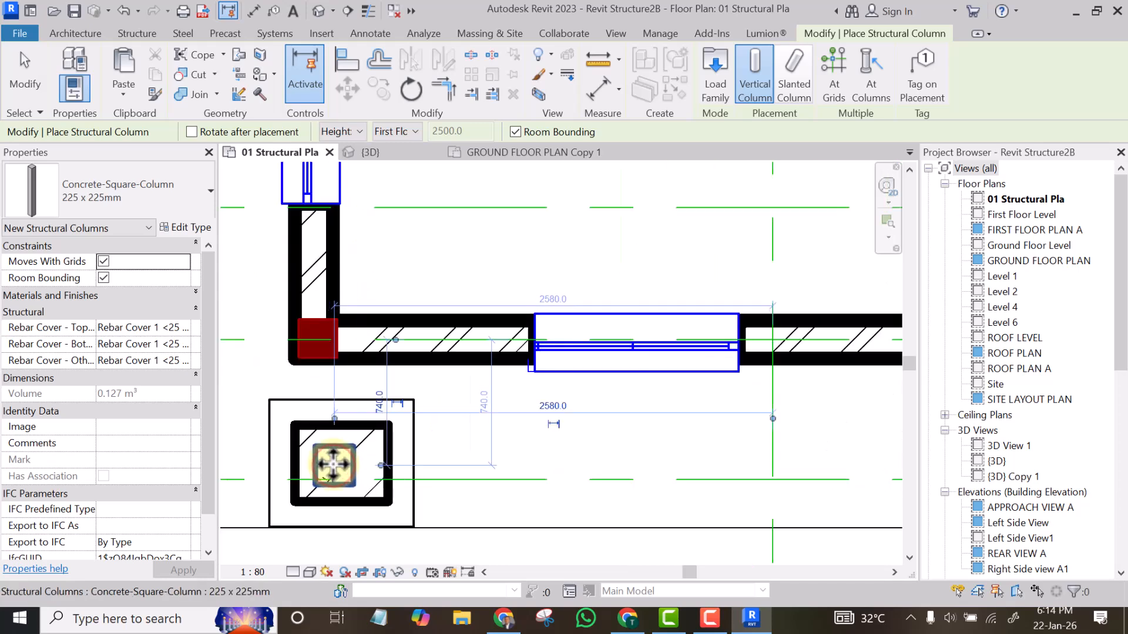
scroll(317, 442, "down", 2)
scroll(315, 442, "down", 3)
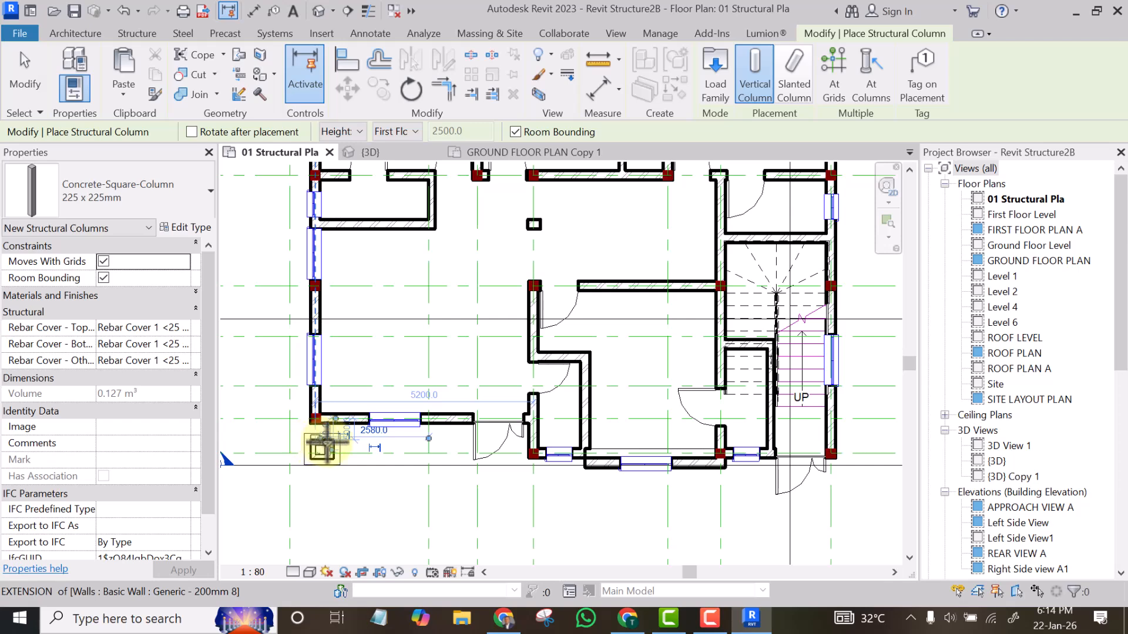
Step: Place a 225 x 225mm concrete column at the intersection of grids 8 and D
scroll(538, 452, "up", 1)
scroll(538, 452, "up", 5)
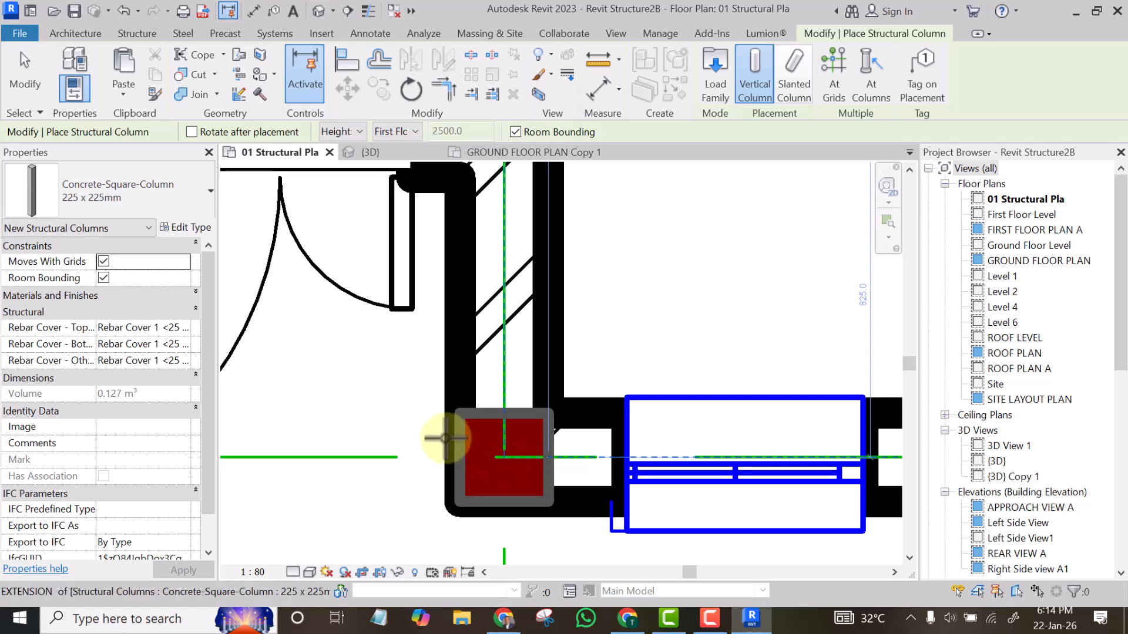
scroll(441, 433, "down", 4)
scroll(445, 435, "down", 4)
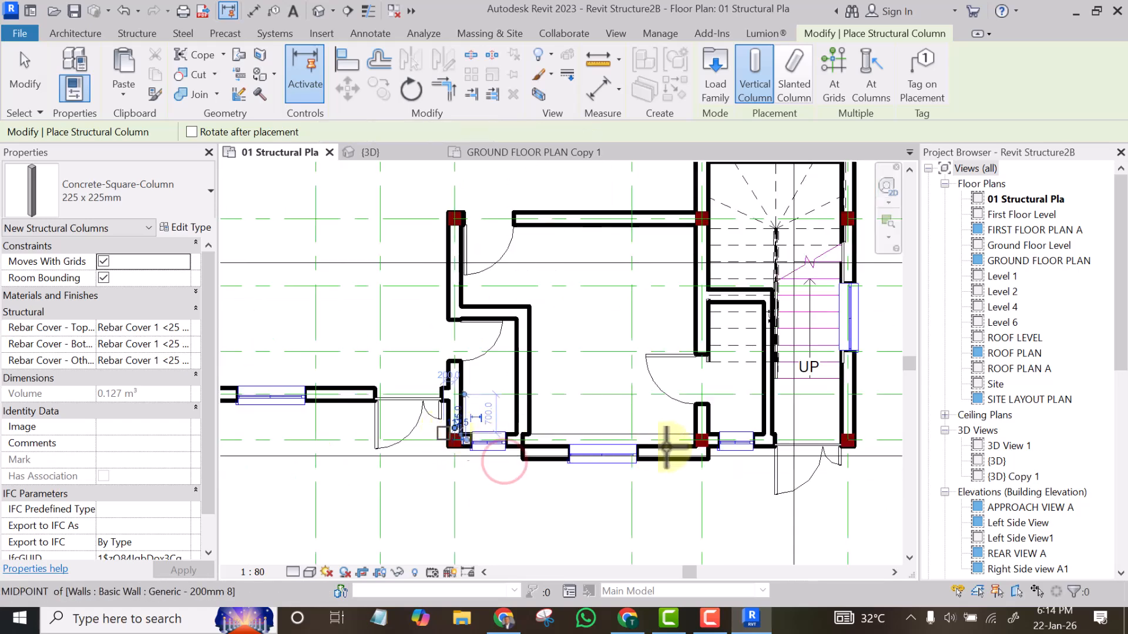
Step: Place a 225 x 225mm concrete column at the intersection of grids 8 and F
scroll(691, 449, "up", 4)
scroll(649, 437, "up", 3)
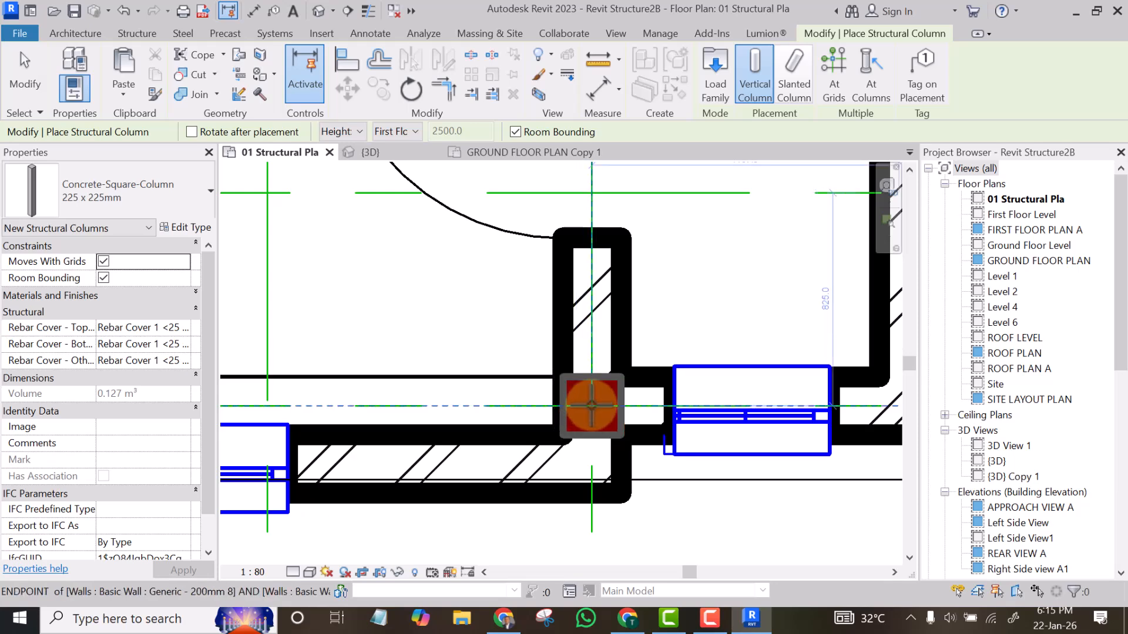
scroll(566, 405, "down", 4)
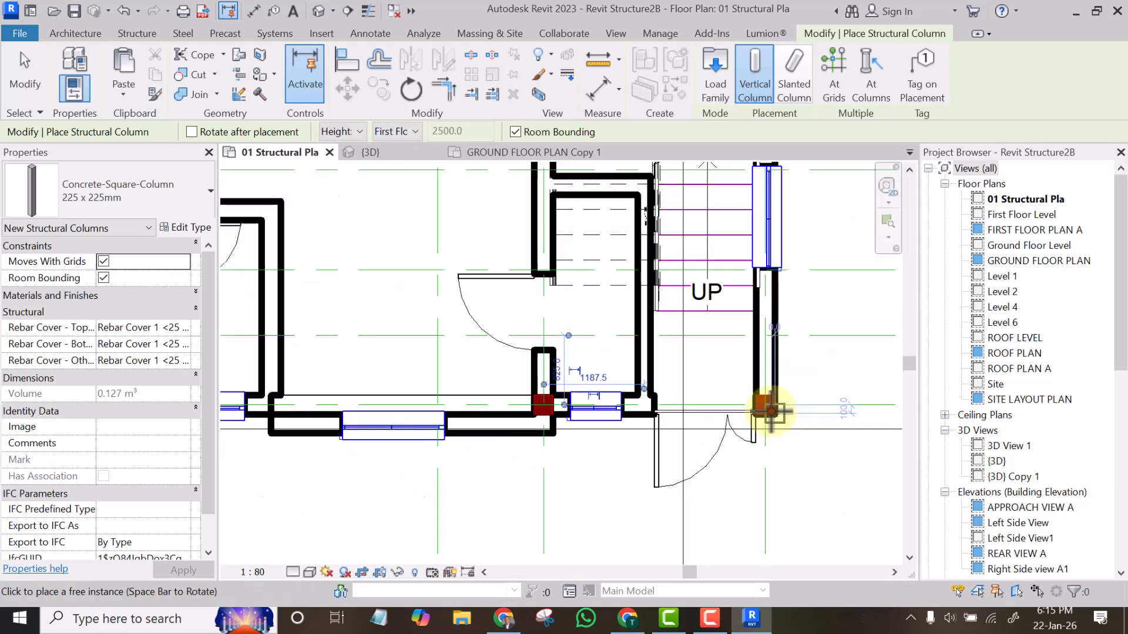
Step: Place a 225 x 225mm concrete column at the intersection of grids 8 and G and end column placement
scroll(767, 478, "up", 4)
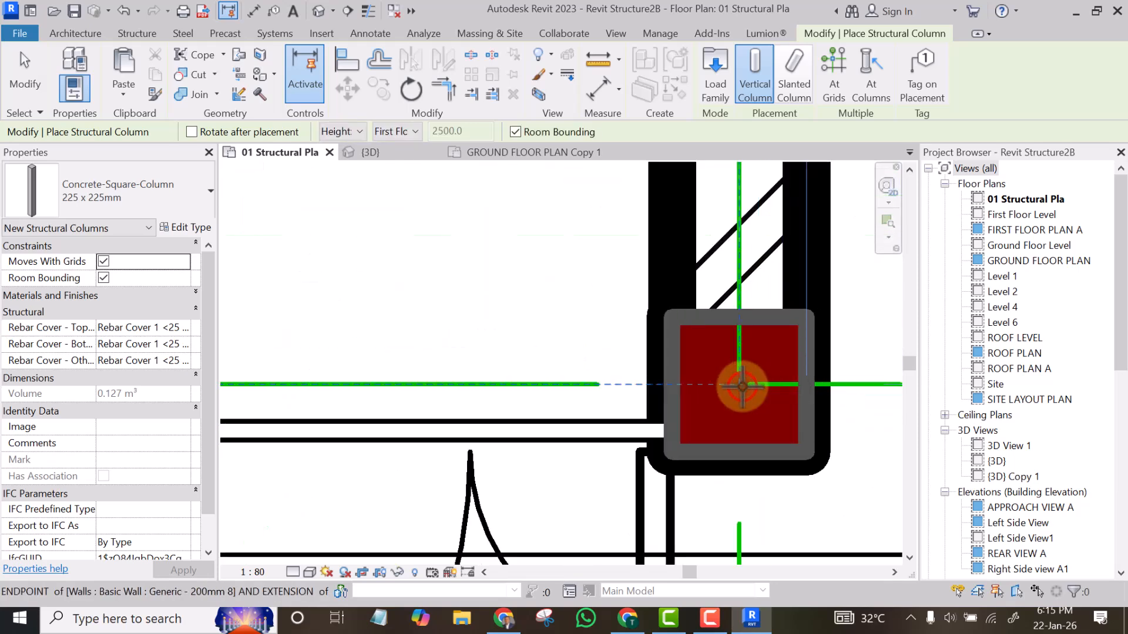
left_click(742, 386)
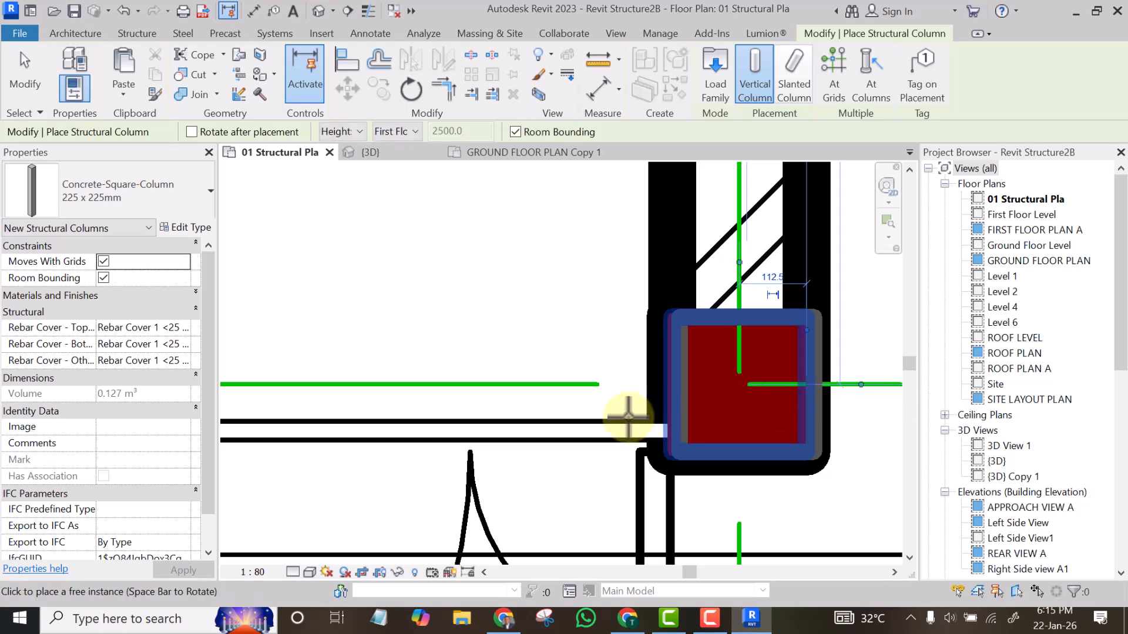
scroll(629, 416, "down", 3)
scroll(671, 433, "down", 2)
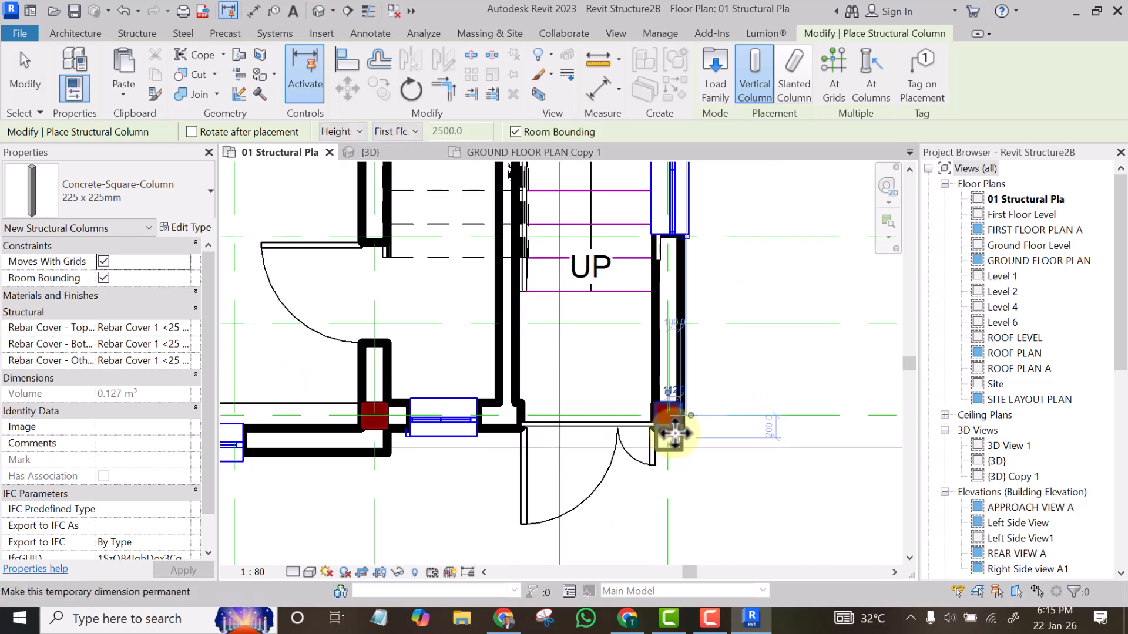
scroll(673, 434, "down", 6)
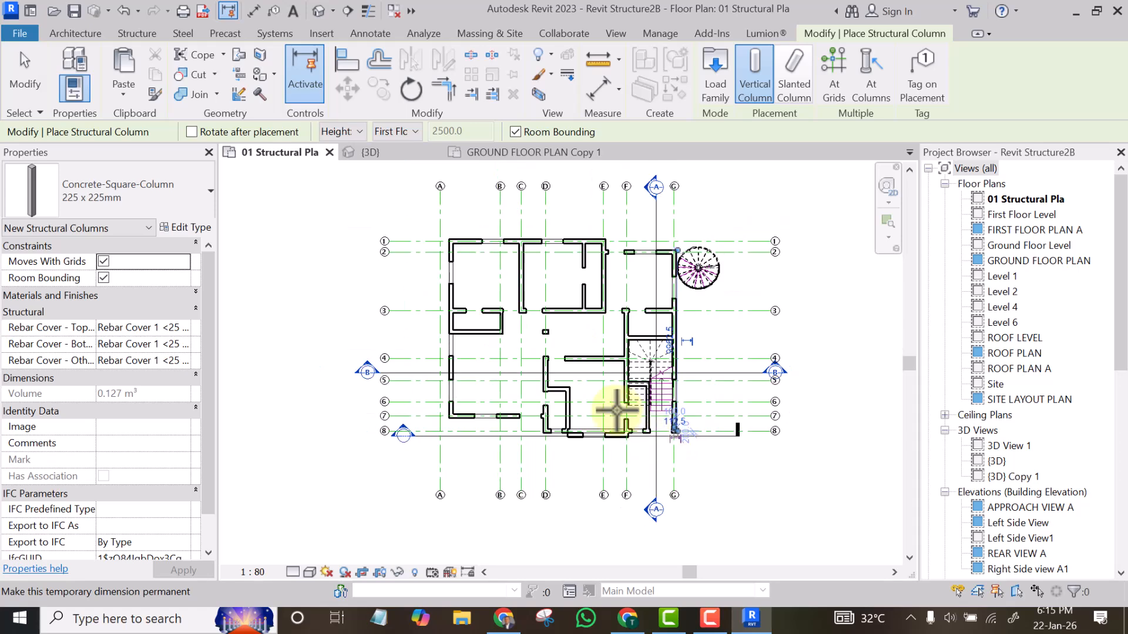
left_click(17, 59)
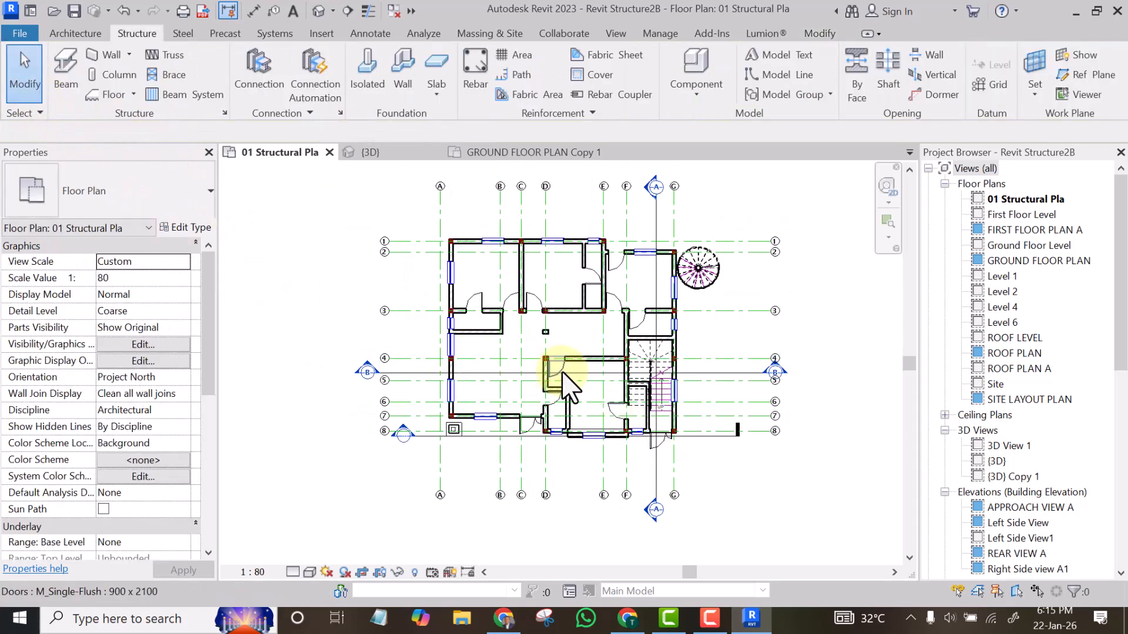
Step: Select the whole building in the plan and filter the selection down to Walls only
scroll(452, 282, "up", 1)
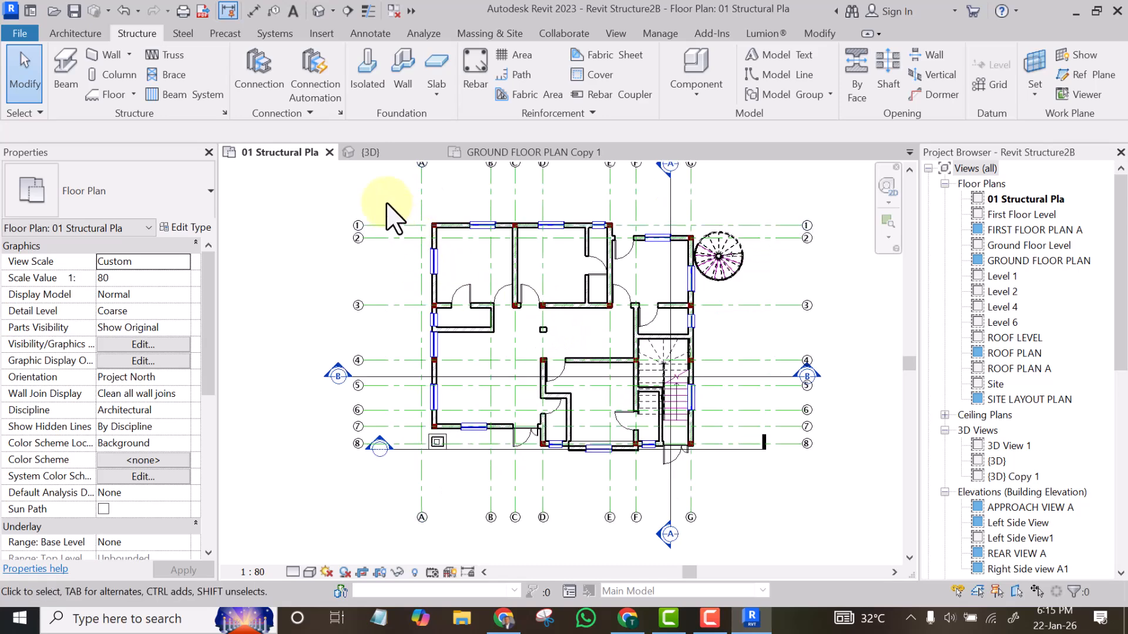
left_click_drag(385, 199, 685, 454)
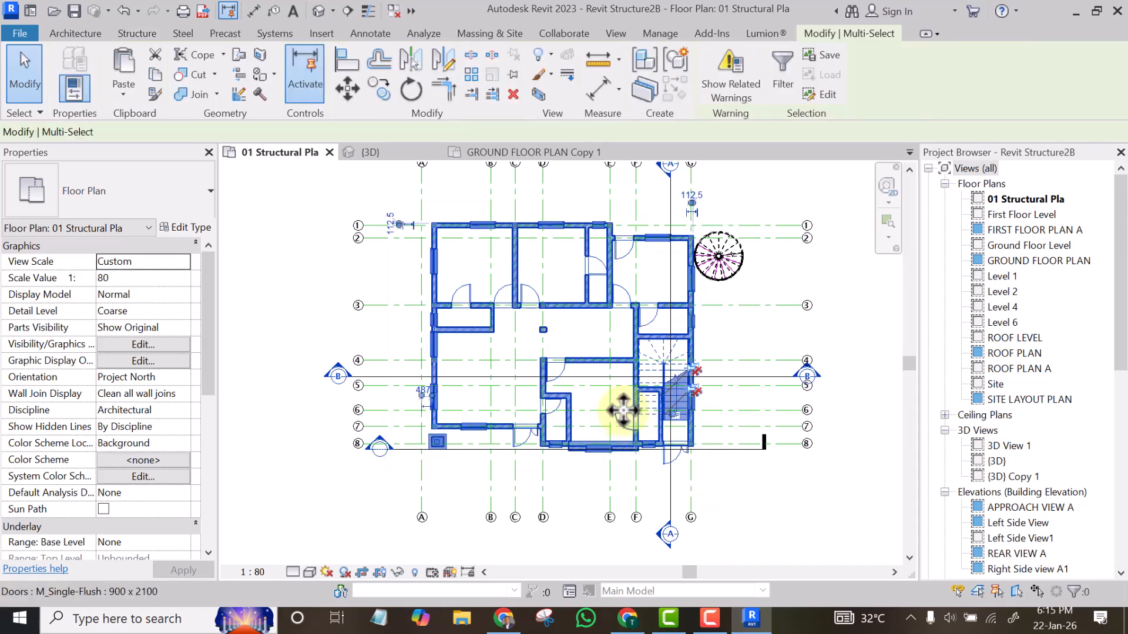
left_click(785, 69)
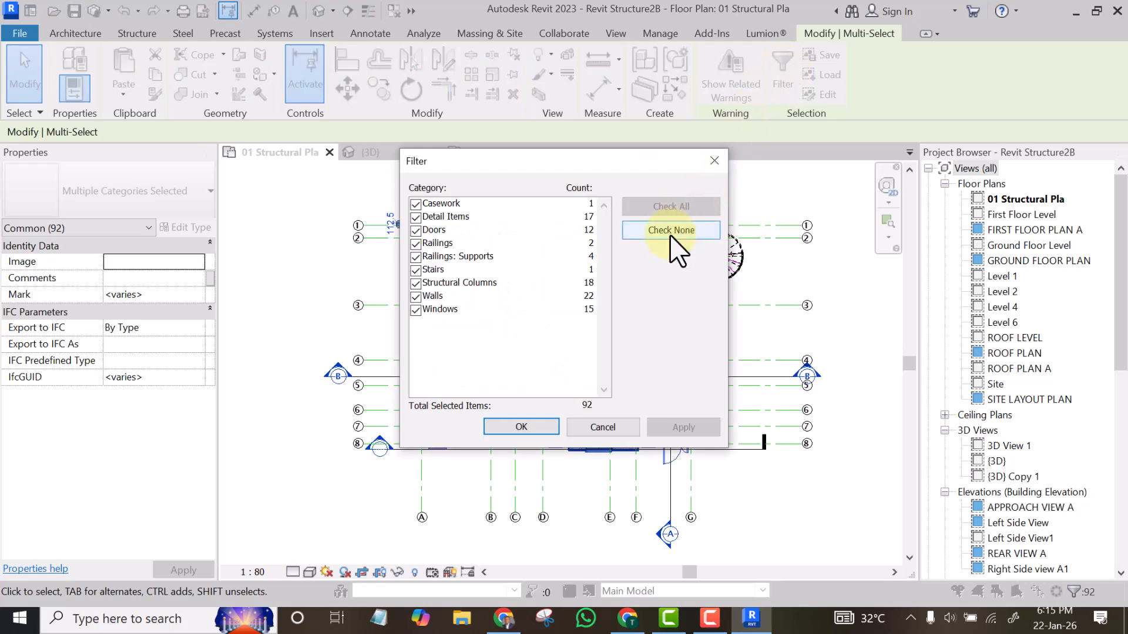
left_click(670, 231)
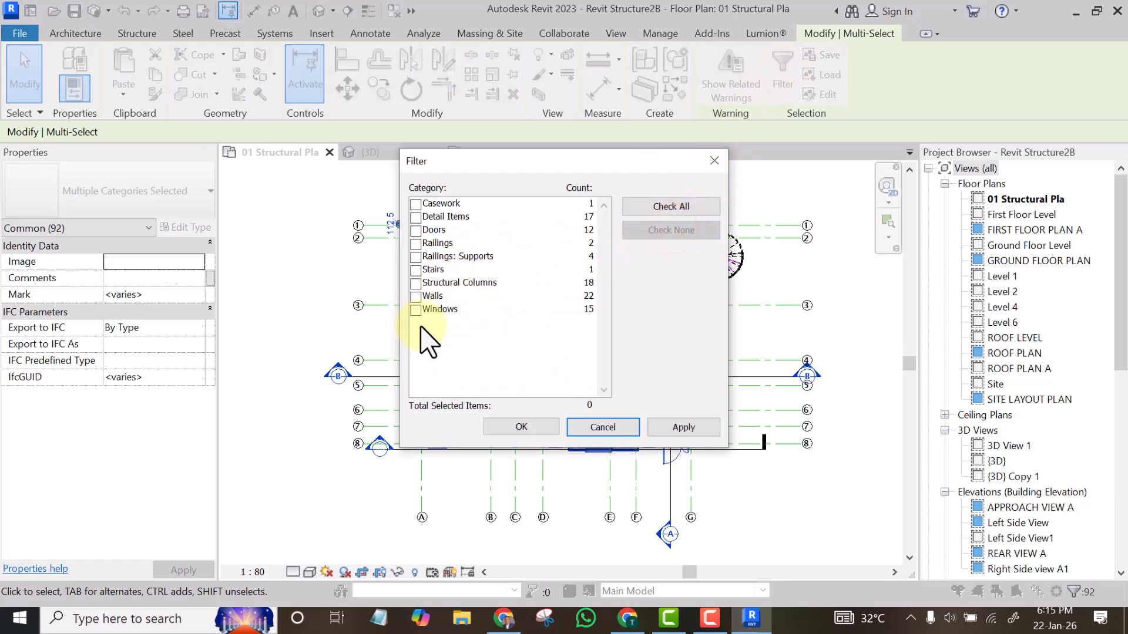
left_click(415, 297)
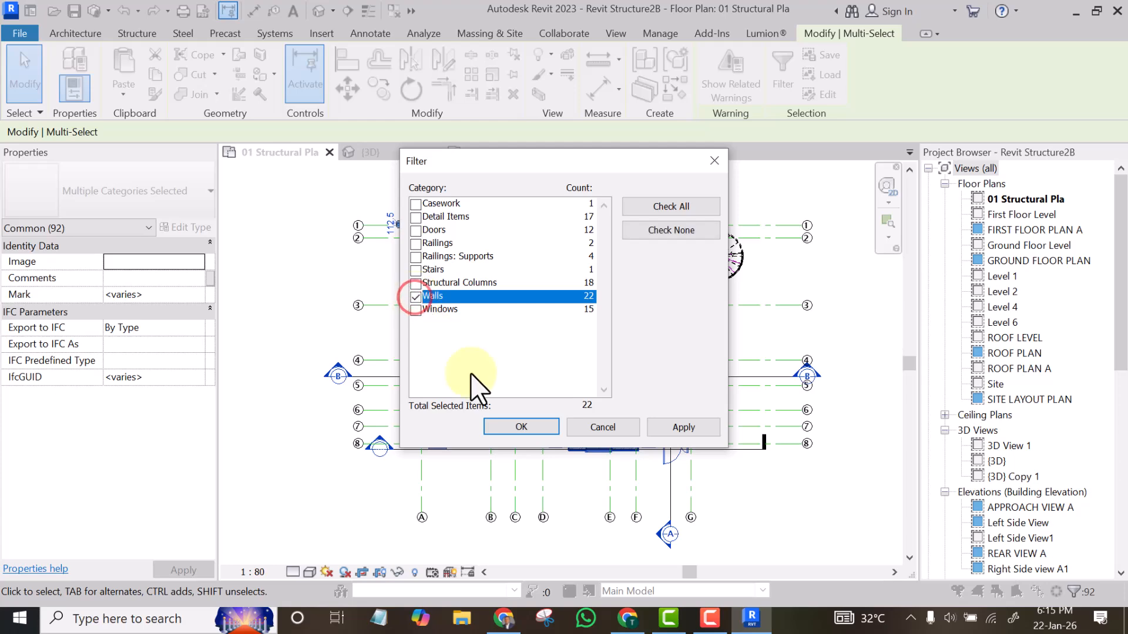
left_click(519, 427)
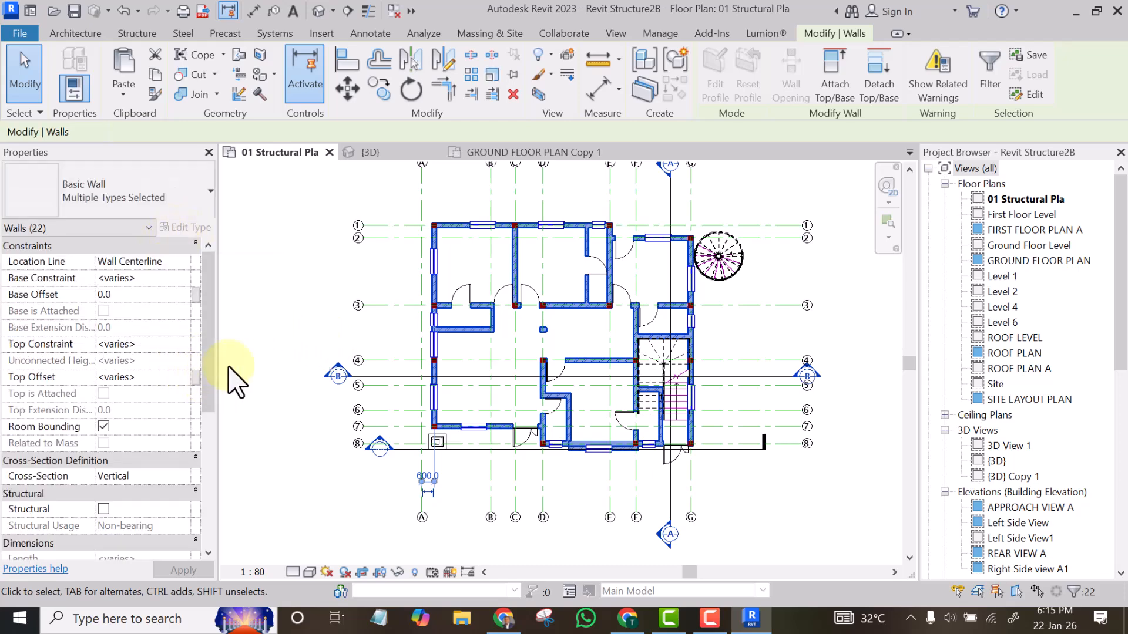
Step: Set the selected walls' Top Constraint to Unconnected with an Unconnected Height of 900 and apply it
left_click(183, 343)
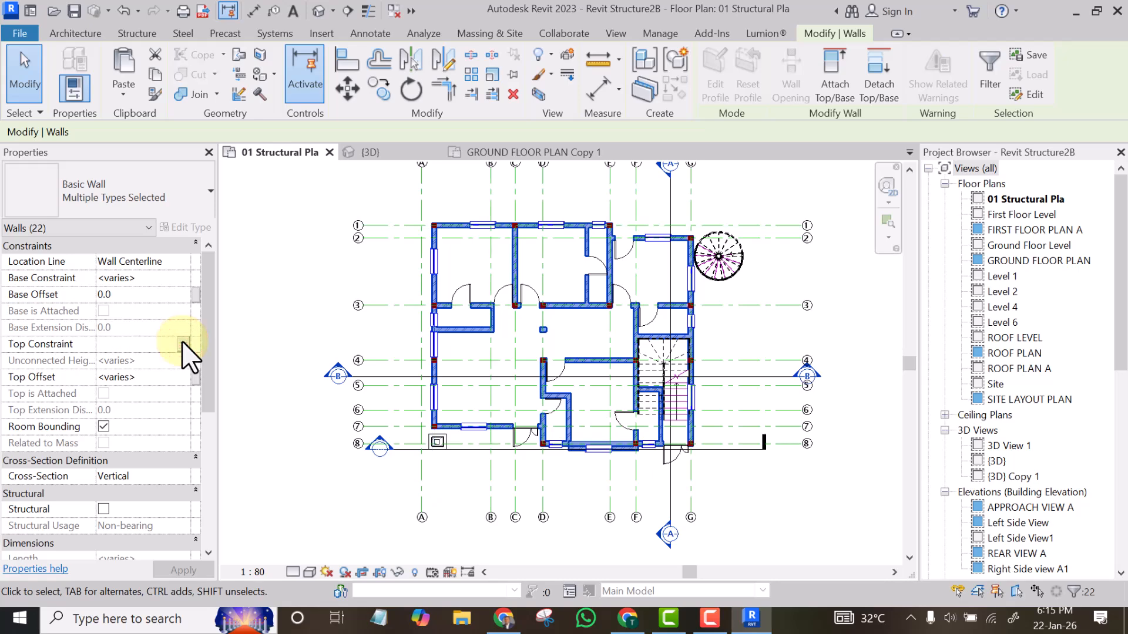
left_click(182, 343)
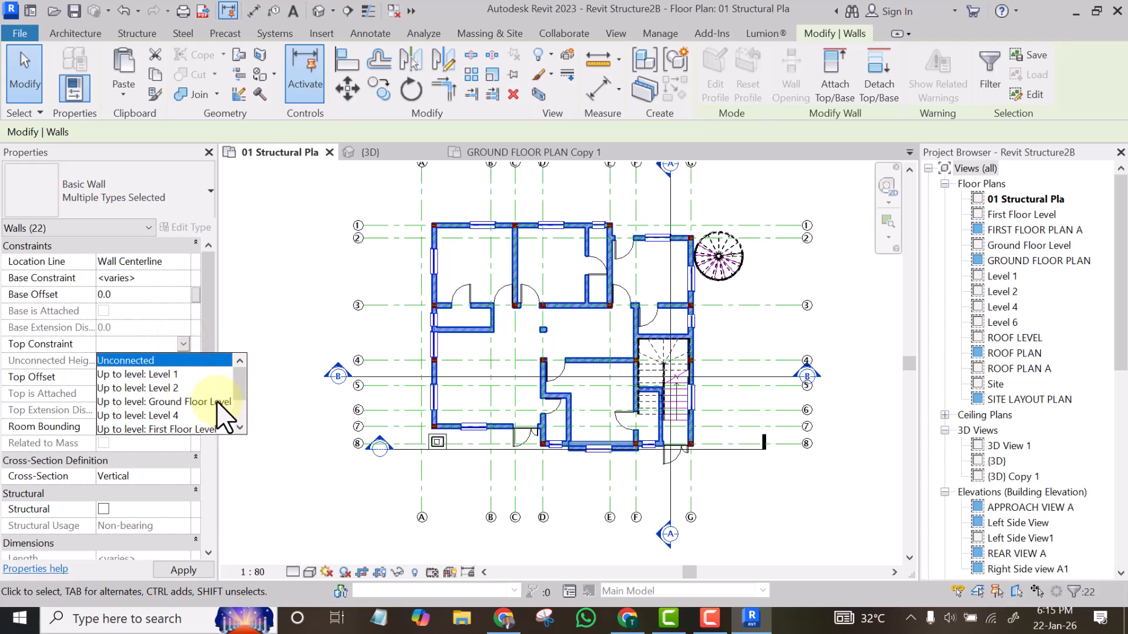
left_click(134, 360)
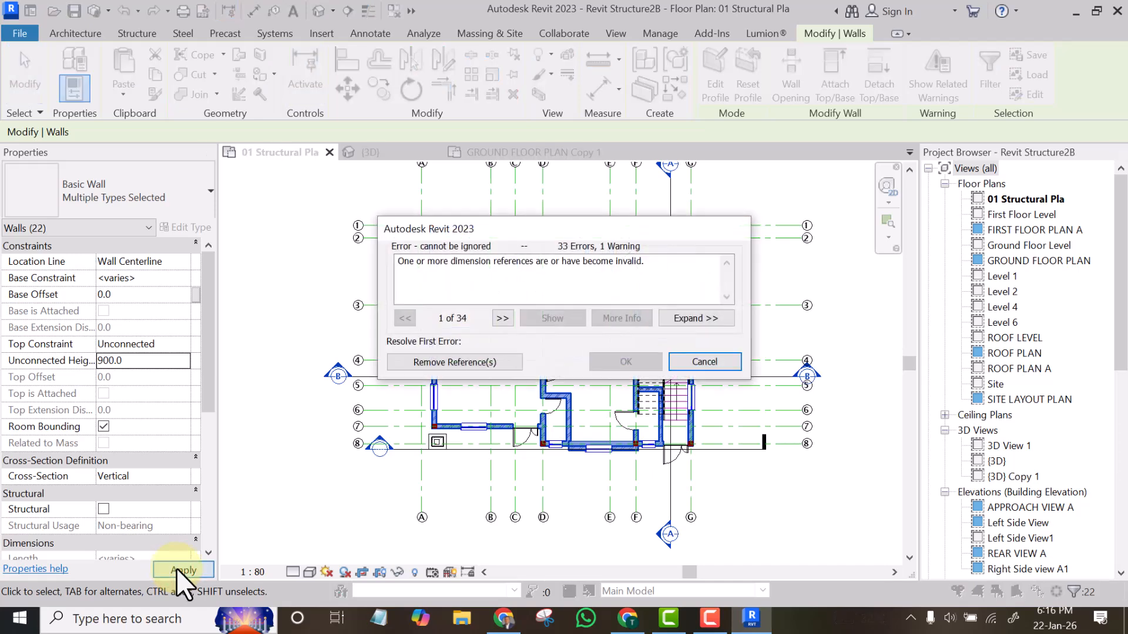
Step: Remove the invalid dimension references, resolve the remaining wall errors including the joined elements, and accept the height change
left_click(486, 362)
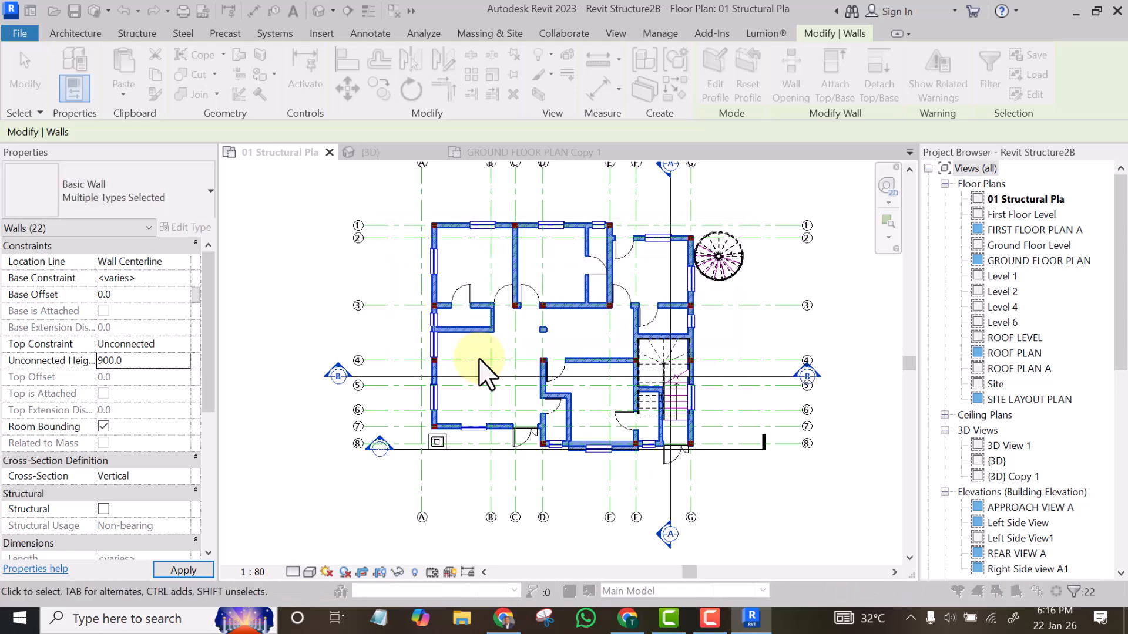
left_click(490, 363)
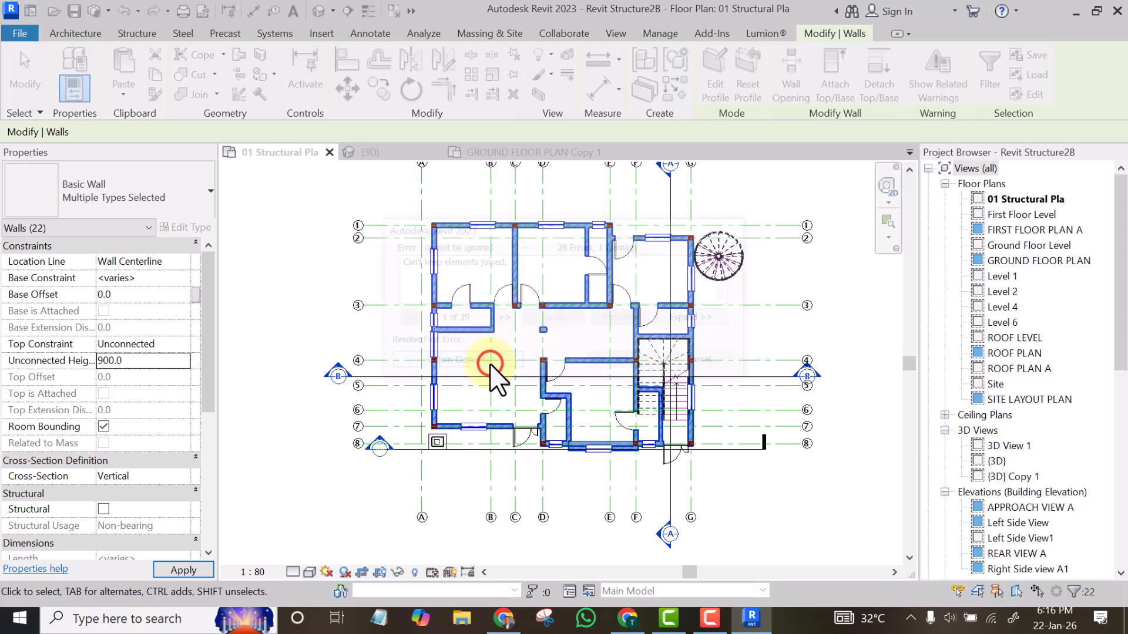
left_click(491, 367)
left_click(485, 362)
left_click(476, 360)
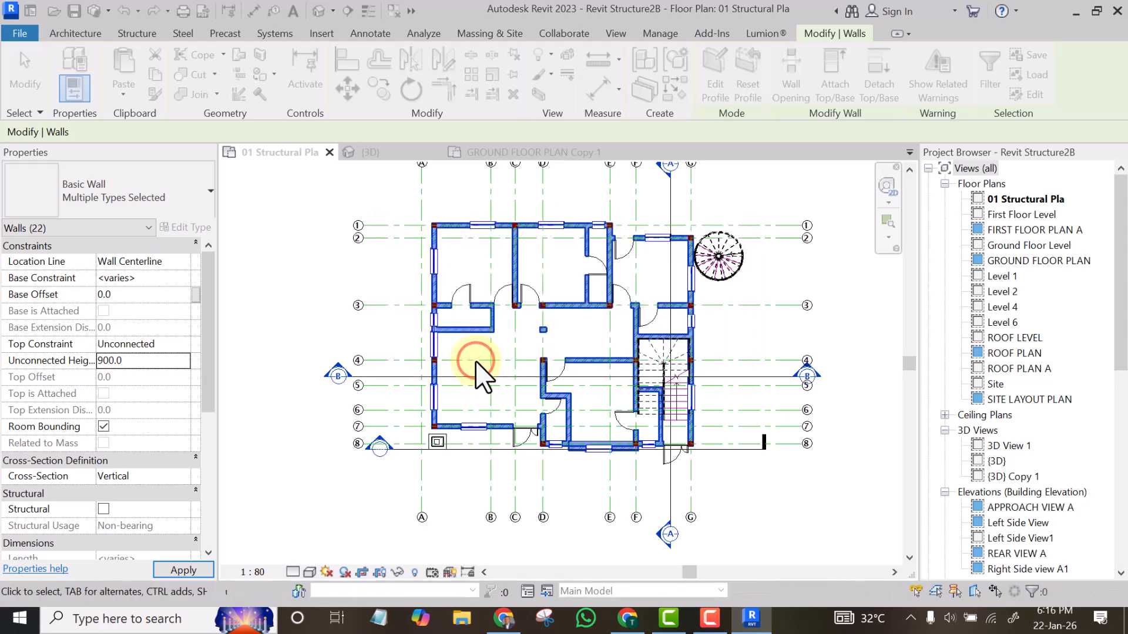
left_click(479, 362)
left_click(617, 365)
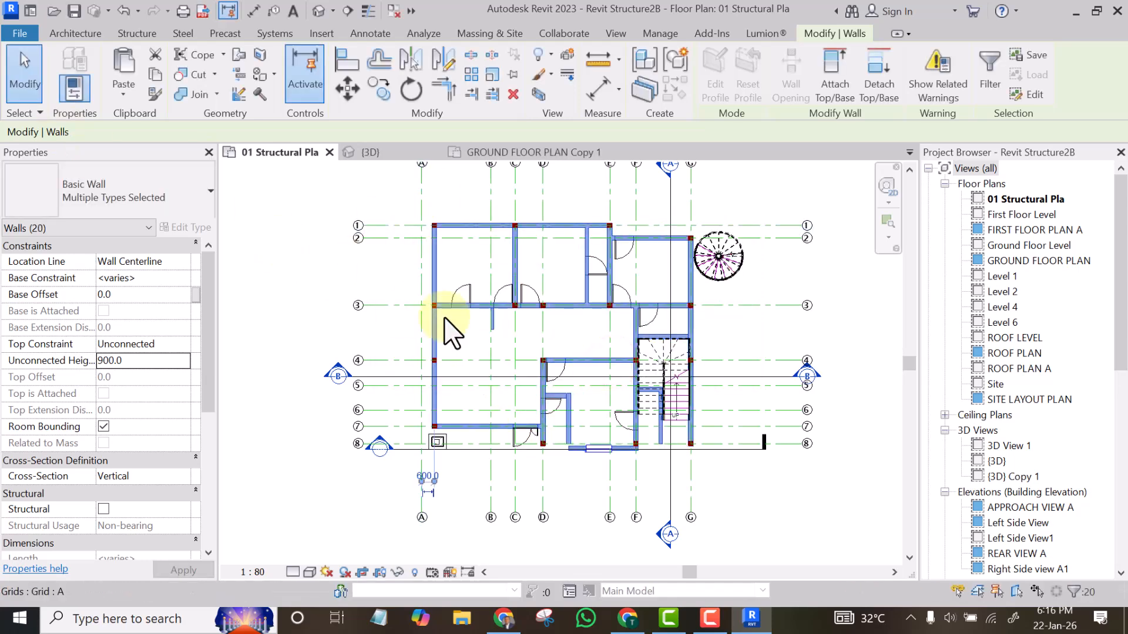
Step: Clear the wall selection and examine the lowered ground floor walls in the 3D view
left_click(353, 266)
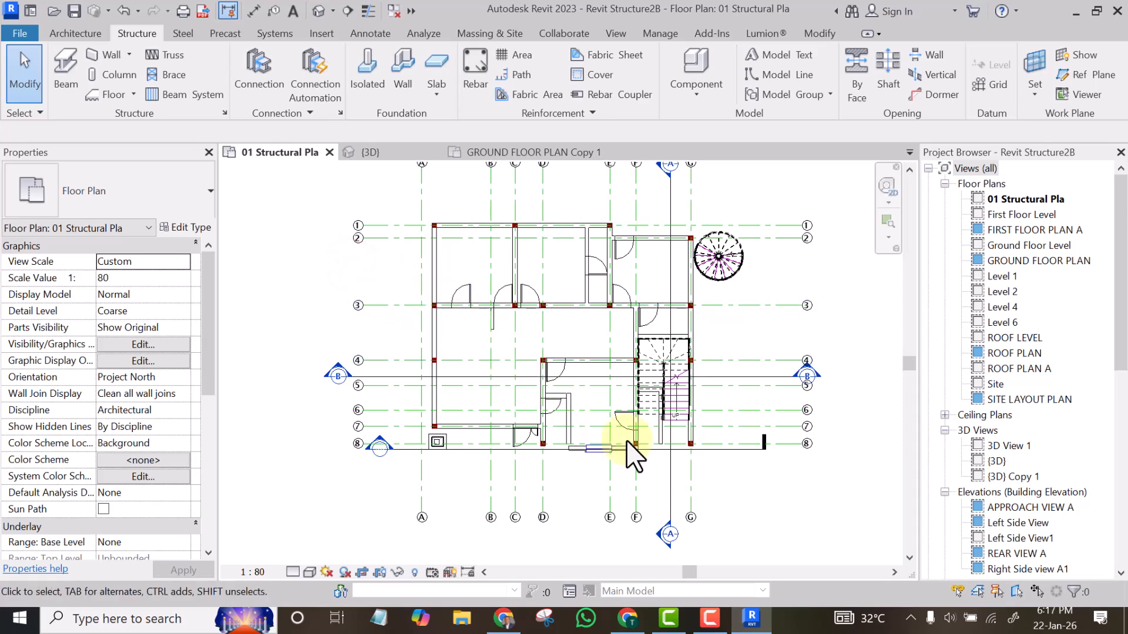
scroll(681, 476, "up", 1)
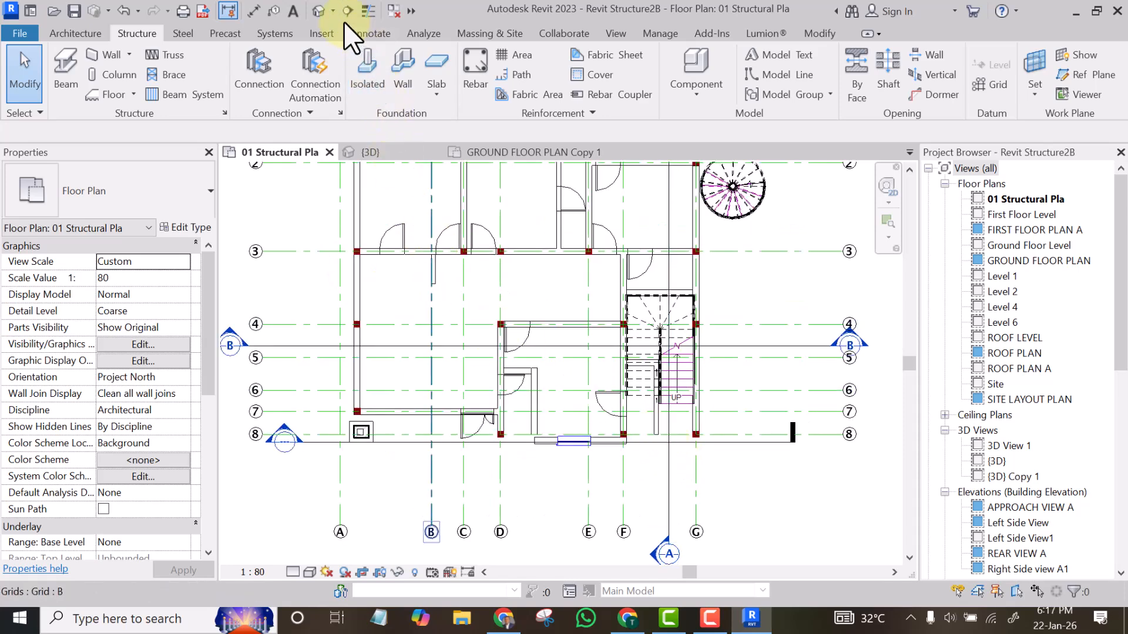
left_click(319, 13)
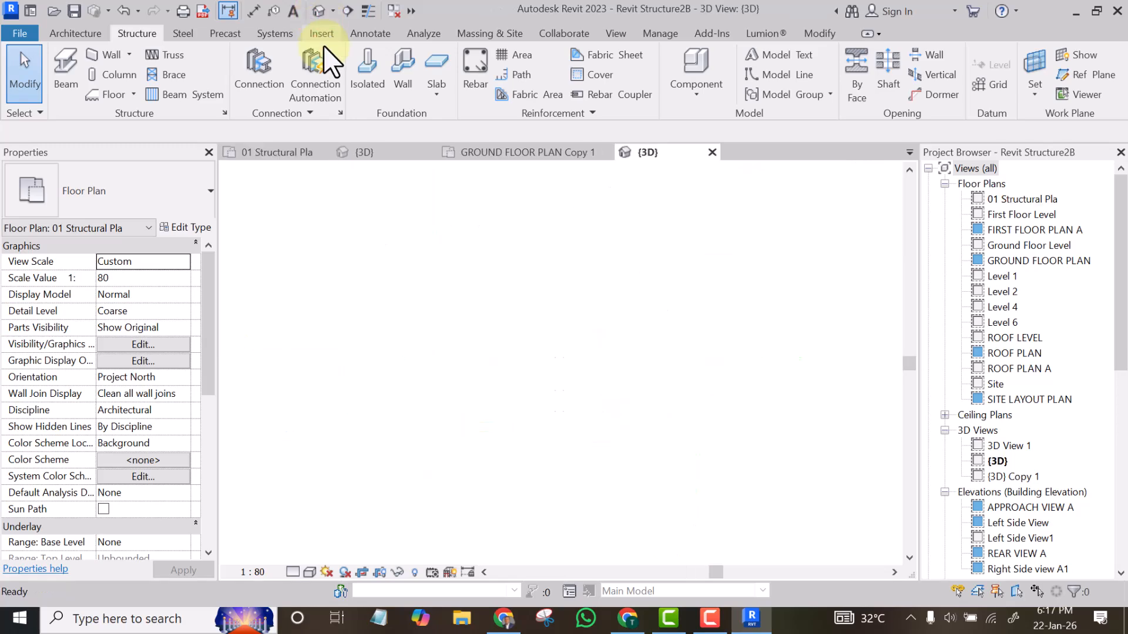
scroll(573, 390, "up", 6)
scroll(554, 388, "down", 2)
mouse_move(446, 387)
middle_mouse_down("shift")
mouse_move(468, 415)
mouse_move(498, 339)
mouse_move(478, 403)
mouse_move(435, 391)
middle_mouse_up("shift")
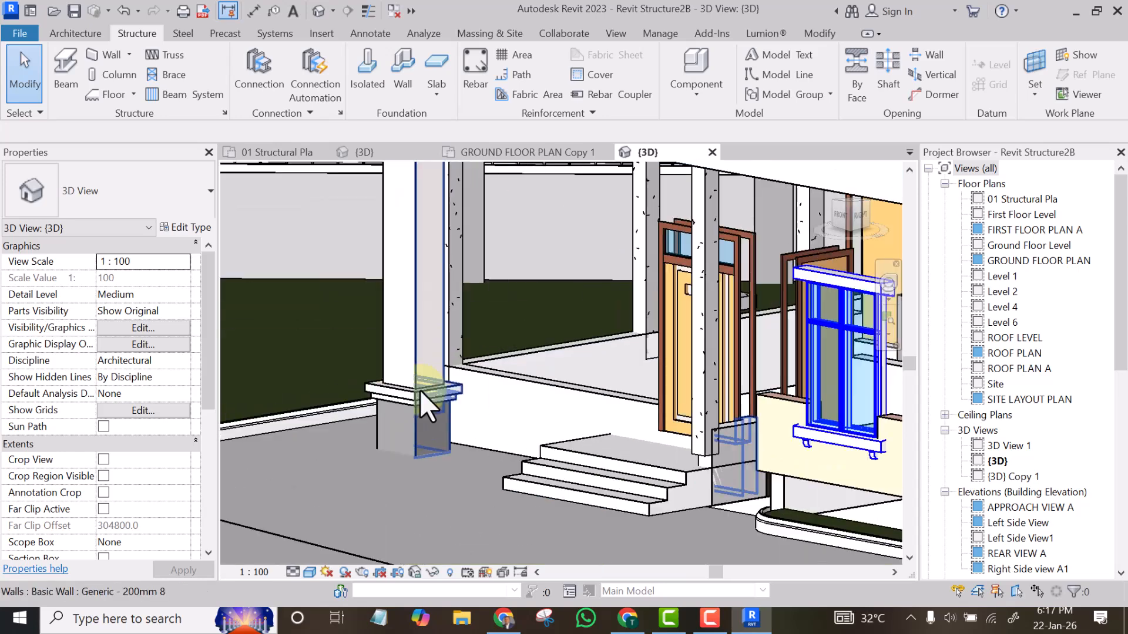
scroll(421, 382, "down", 3)
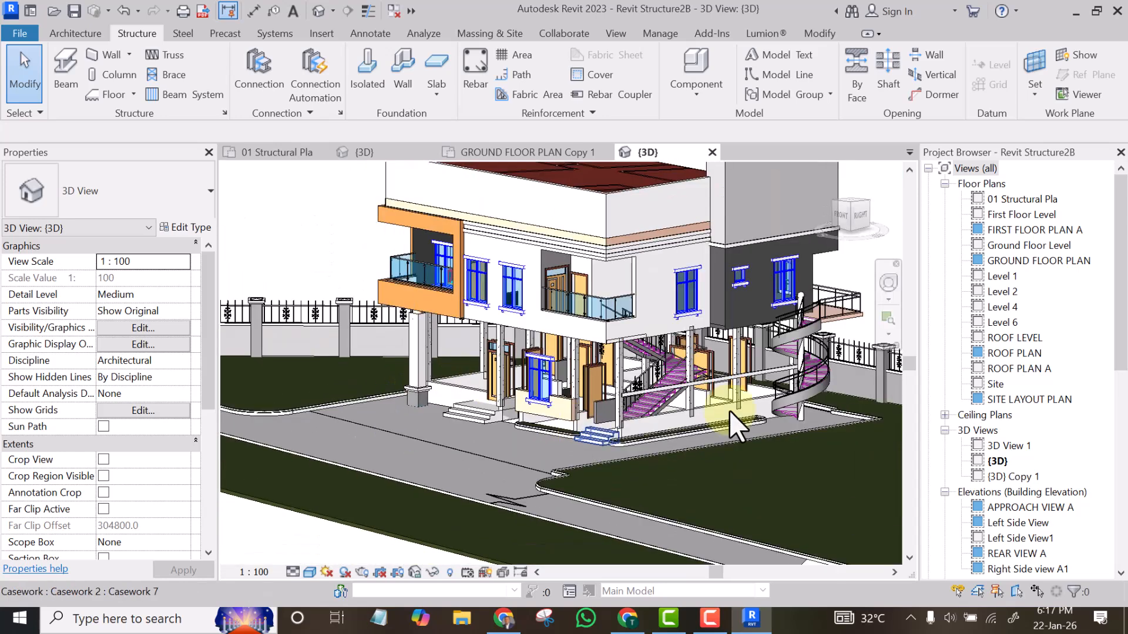
Step: Check the GROUND FLOOR PLAN view and return to the 01 Structural Pla floor plan
left_click(1004, 260)
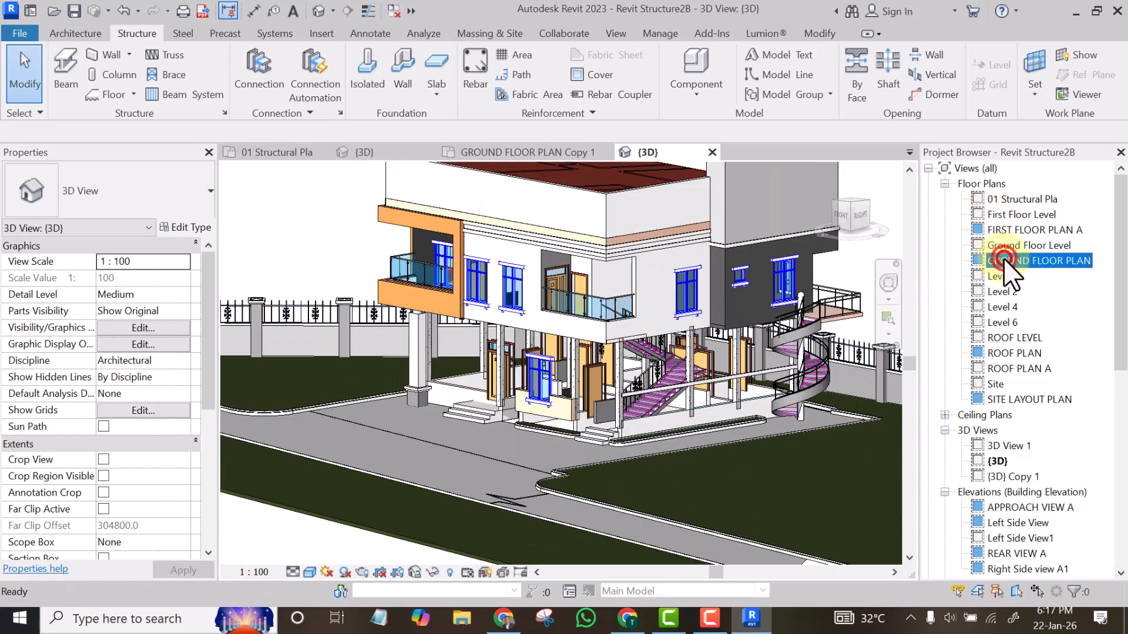
double_click(1004, 259)
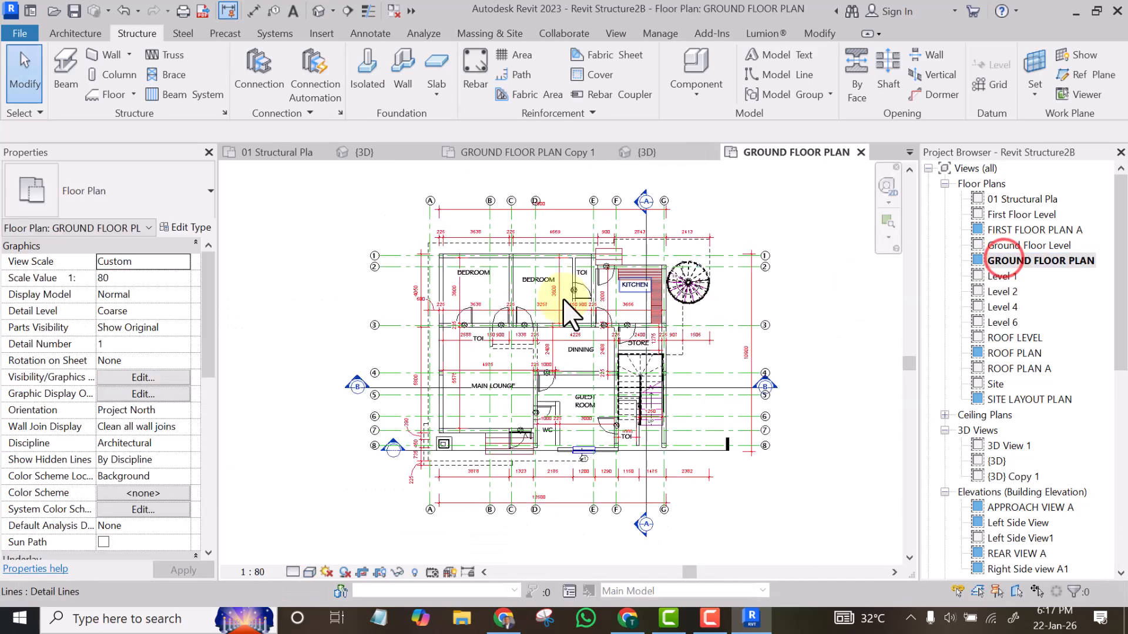
double_click(1009, 200)
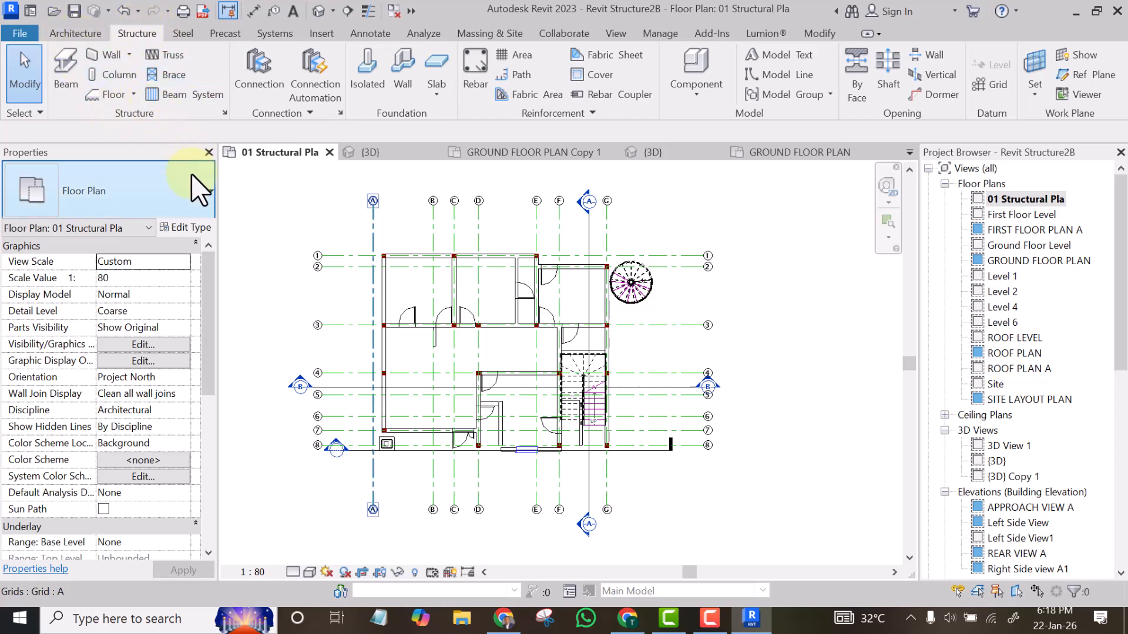
Step: Start a structural foundation slab and duplicate its 150mm Foundation Slab type as 150mm DPC
left_click(432, 88)
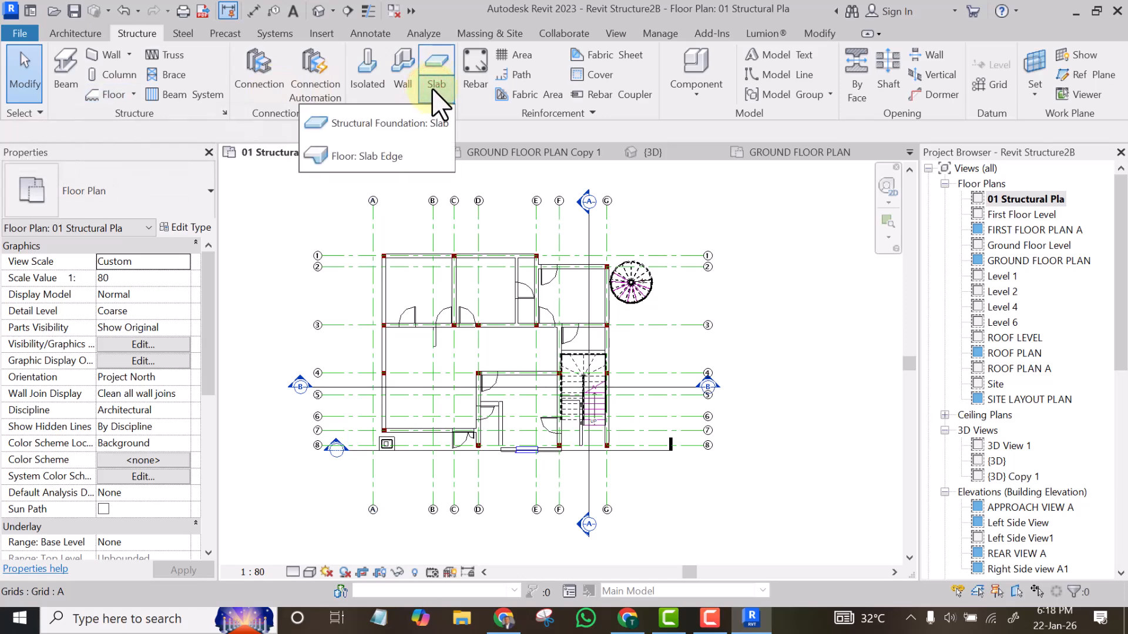
left_click(384, 122)
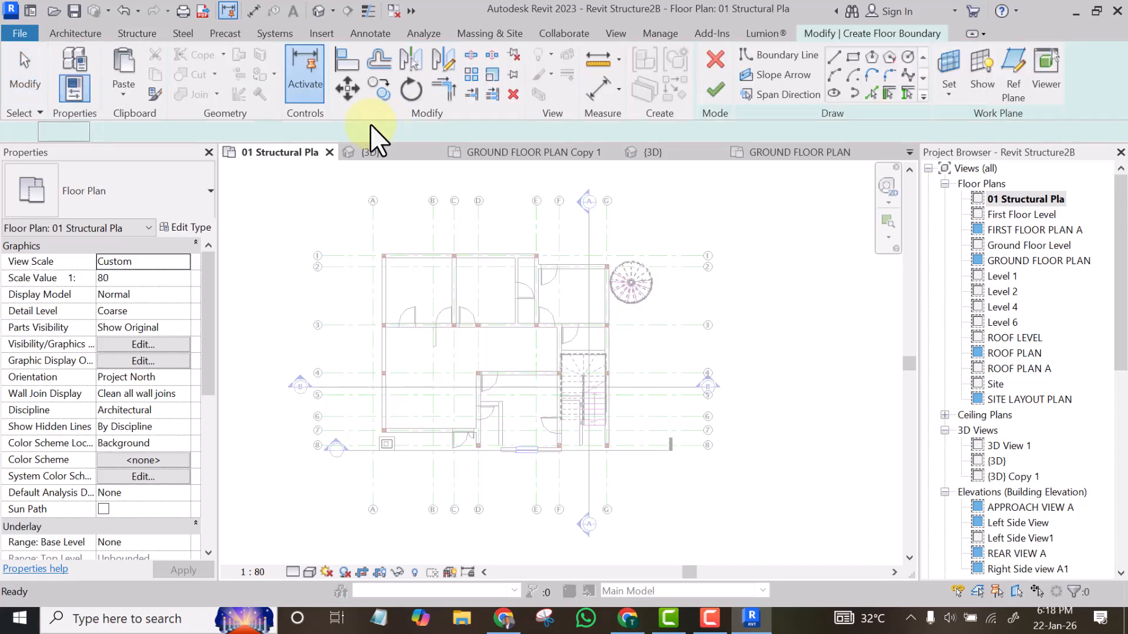
left_click(179, 227)
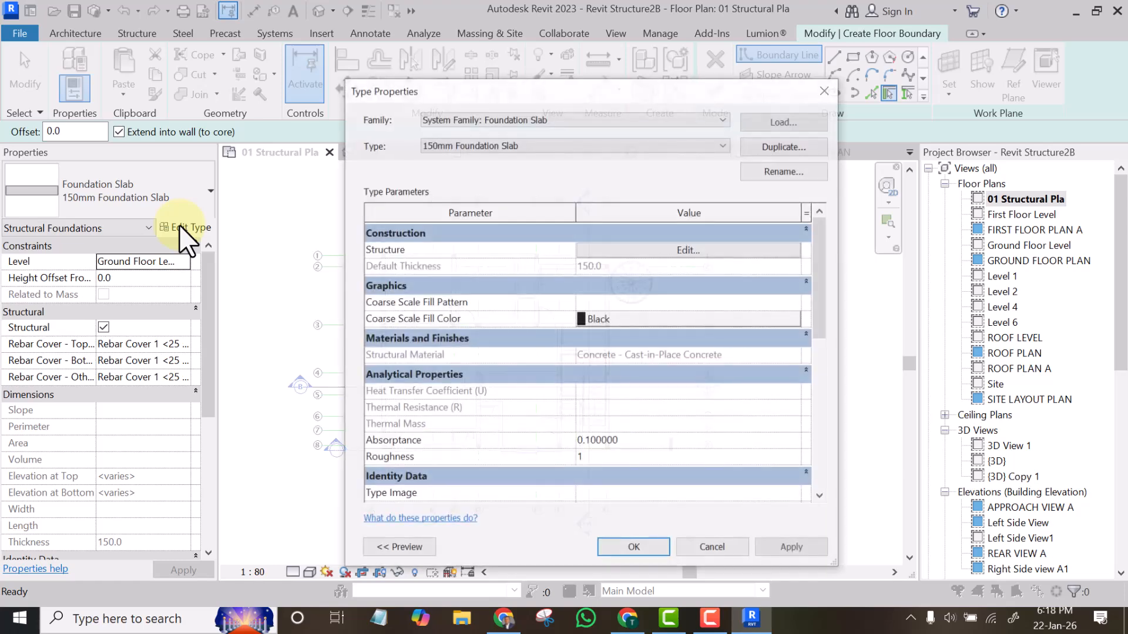
left_click(772, 145)
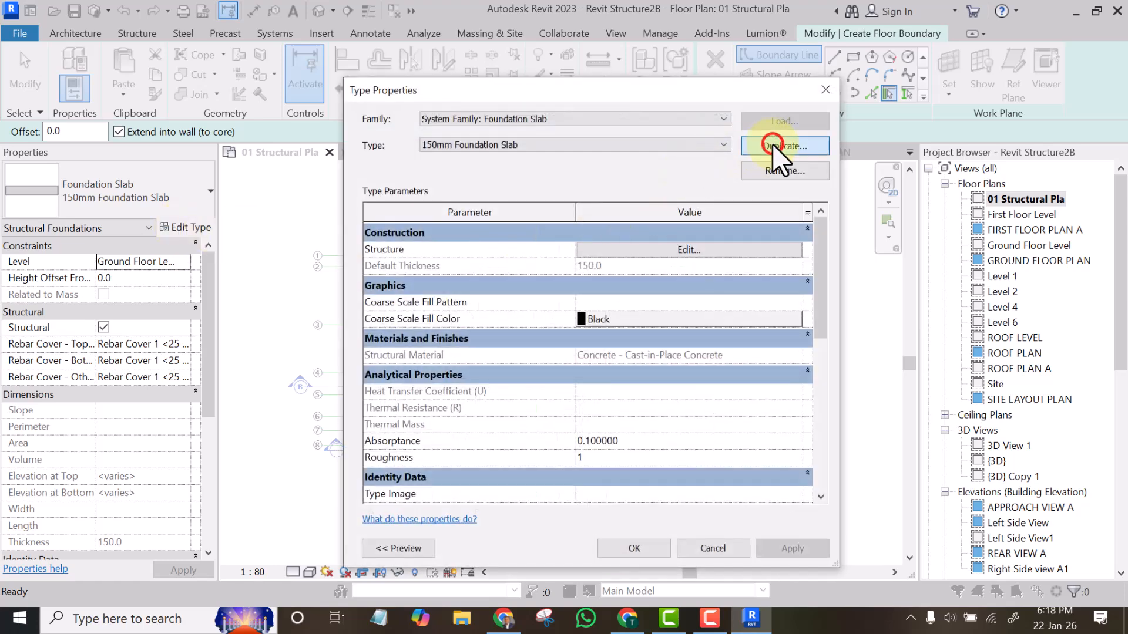
left_click(631, 317)
left_click_drag(631, 318, 492, 324)
left_click_drag(626, 317, 555, 318)
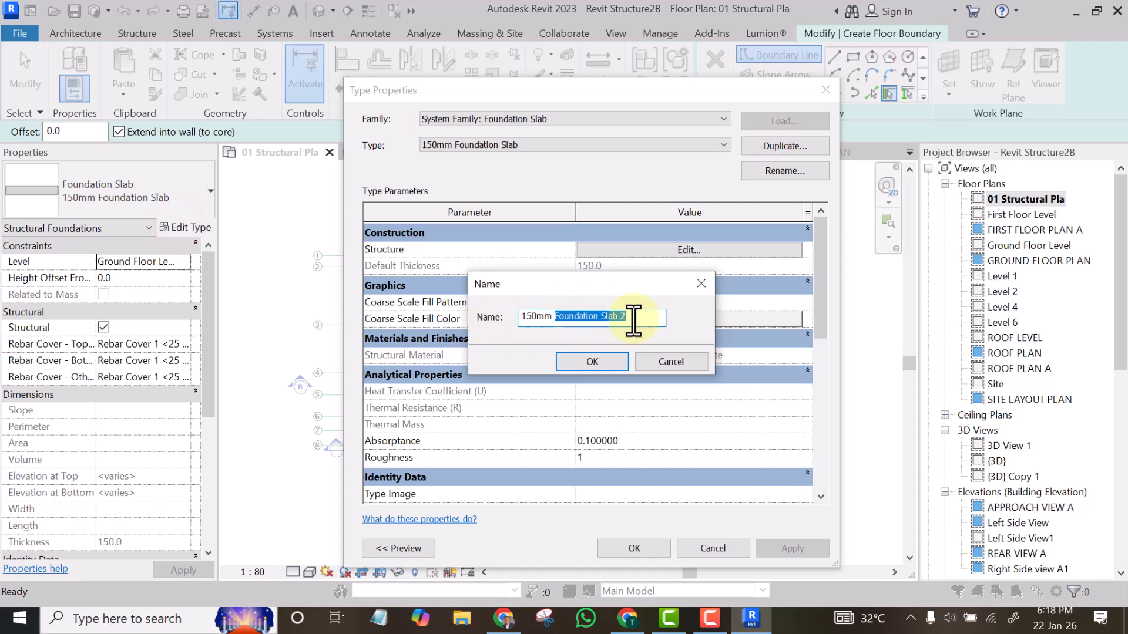
type("EPC")
key("Return")
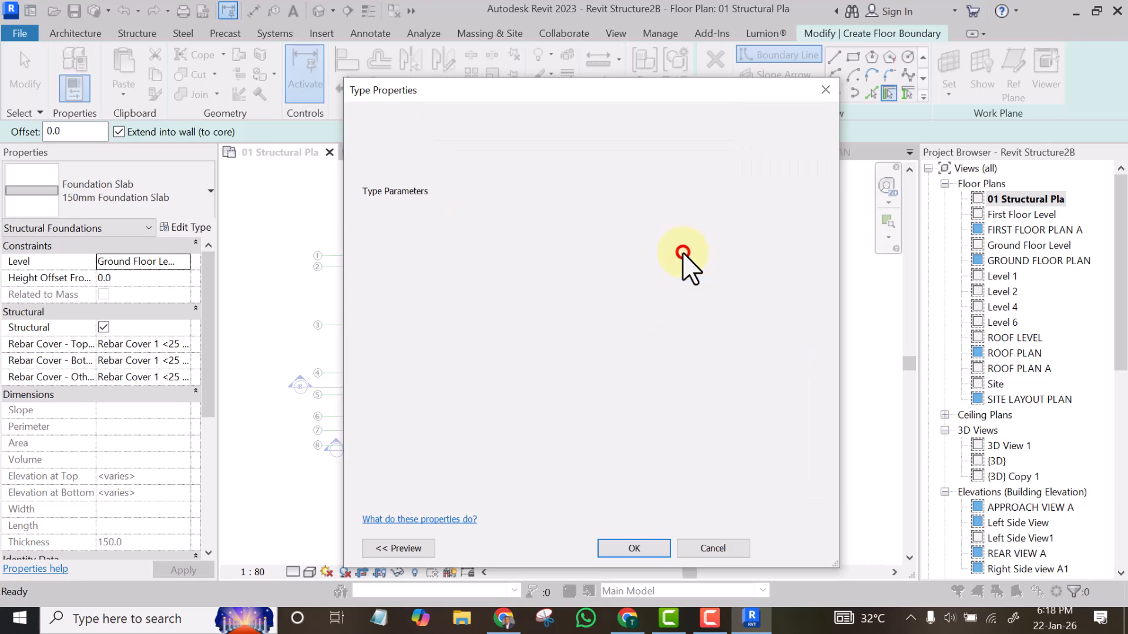
Step: Keep the new slab type's structure layer as Concrete - Cast-in-Place Concrete at 150 thickness and accept the type
left_click(682, 253)
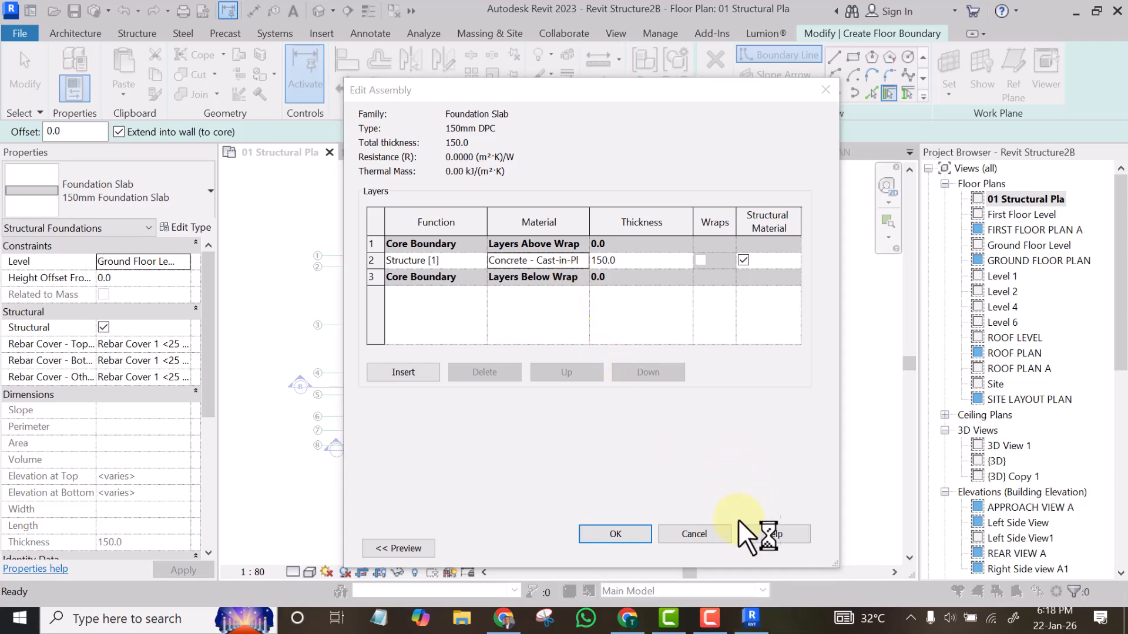
left_click(613, 534)
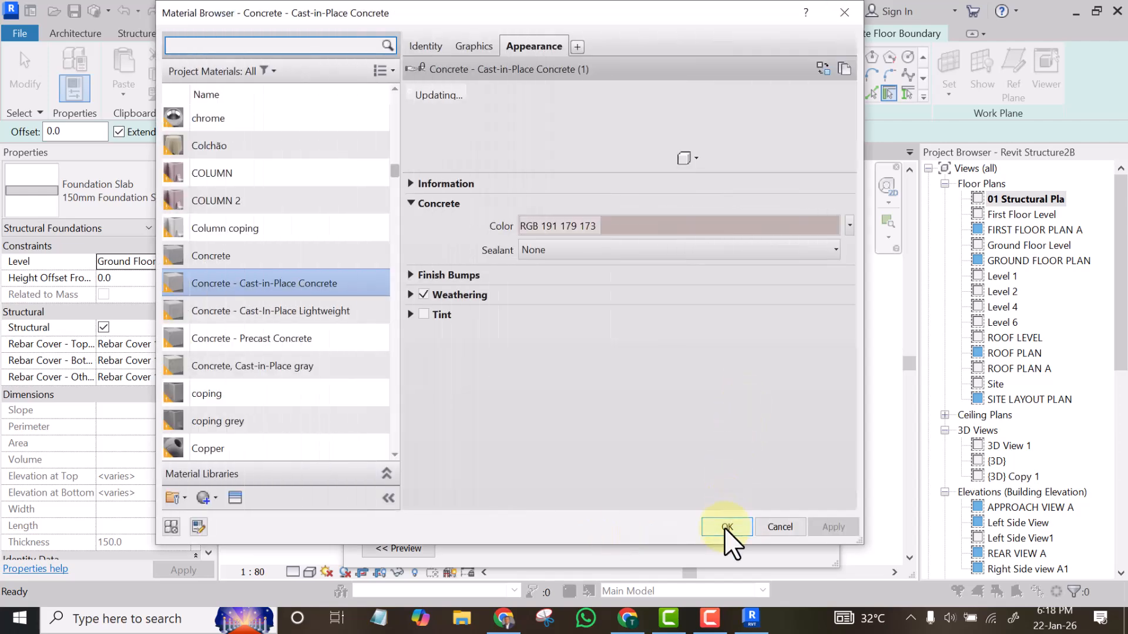
left_click(725, 527)
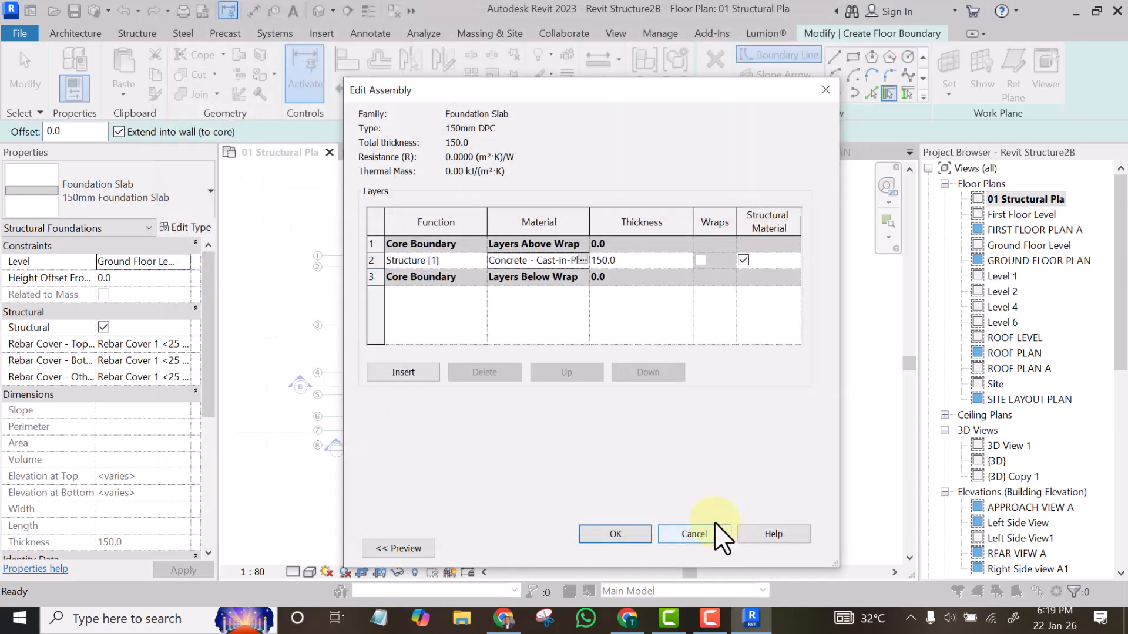
left_click(615, 532)
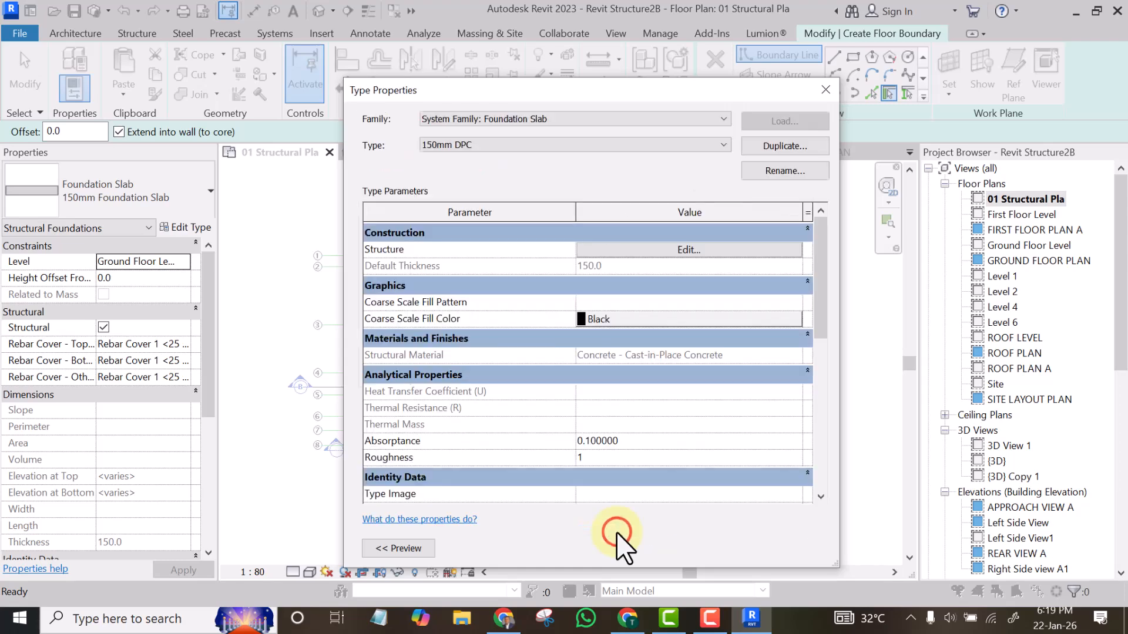
left_click(633, 550)
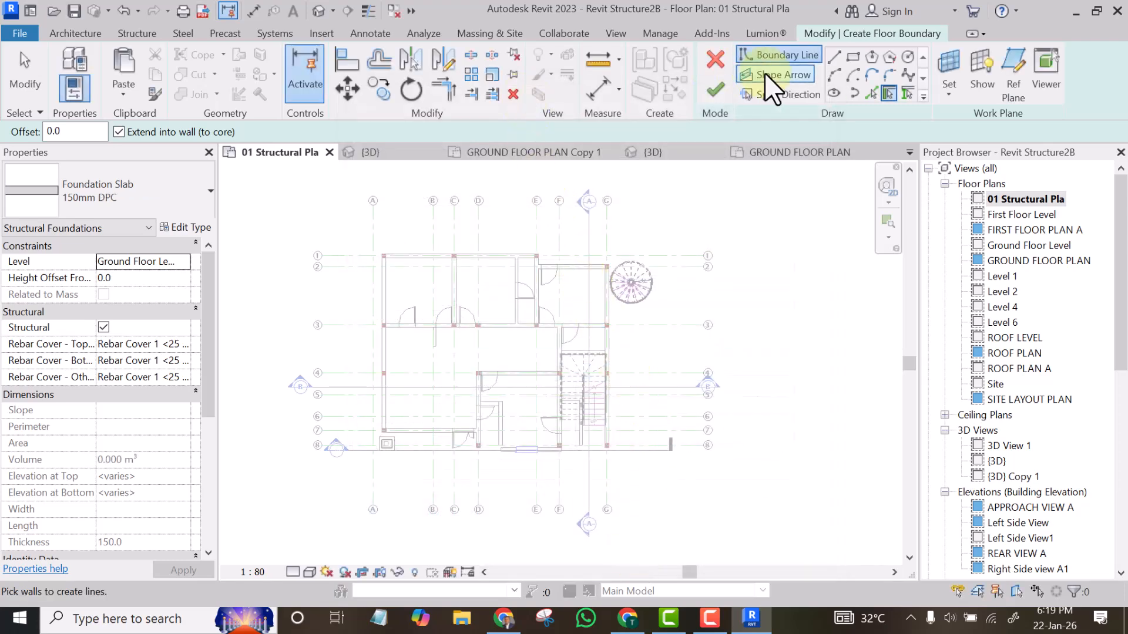
Step: Use Pick Lines to trace the slab boundary along the outer wall faces at grids A, 1 and 2, including the jog at grid E
left_click(873, 89)
scroll(382, 311, "up", 5)
left_click(385, 300)
scroll(390, 329, "up", 2)
left_click(406, 264)
scroll(405, 264, "down", 5)
scroll(547, 274, "up", 6)
left_click(412, 239)
left_click(568, 263)
scroll(568, 263, "down", 4)
scroll(617, 303, "up", 2)
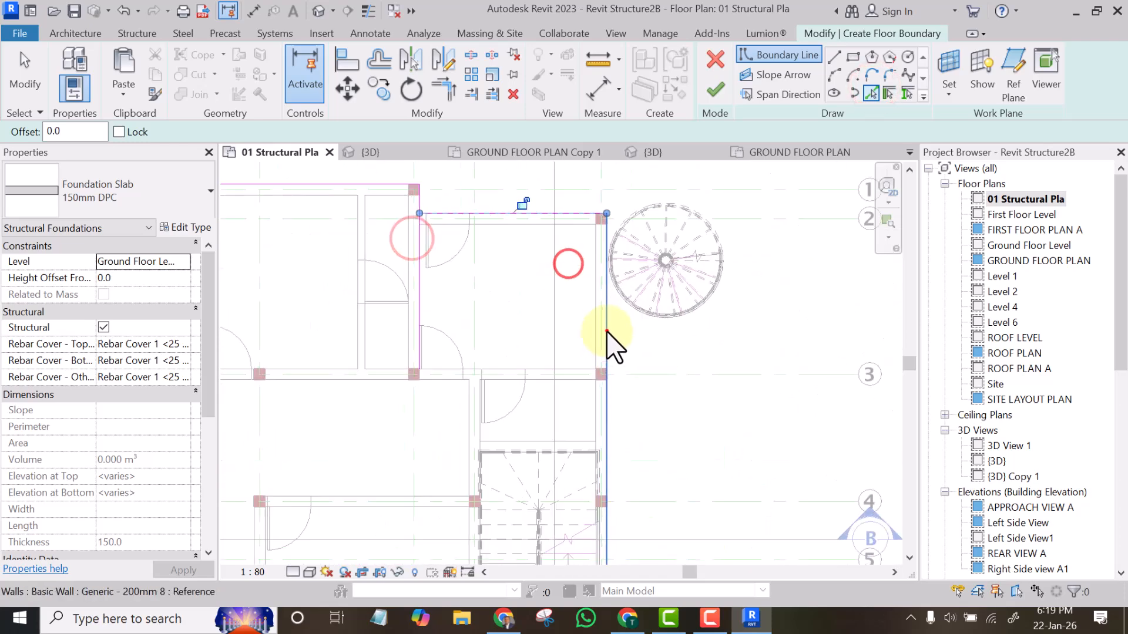
Step: Pick the slab boundary lines along the outer face at grid G, the column at grids 8 and G, and the adjoining wall near grid F
left_click(607, 332)
scroll(607, 332, "down", 5)
scroll(511, 239, "up", 6)
left_click(831, 256)
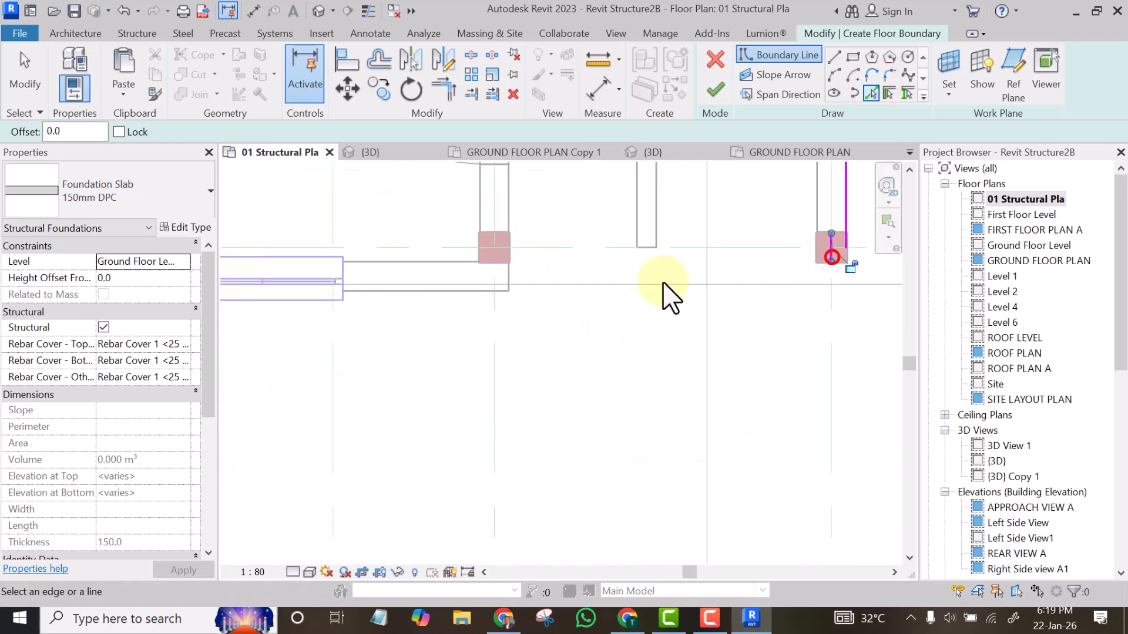
scroll(830, 262, "up", 3)
left_click(829, 262)
scroll(772, 266, "down", 4)
left_click(555, 275)
left_click(504, 286)
Step: Pick the remaining slab boundary lines along the front walls and around the column at grids 8 and D
scroll(634, 317, "down", 5)
scroll(492, 274, "up", 5)
left_click(501, 259)
scroll(470, 282, "down", 5)
scroll(455, 302, "up", 5)
left_click(387, 278)
scroll(596, 298, "up", 3)
left_click(595, 303)
scroll(572, 320, "down", 4)
scroll(573, 321, "up", 6)
left_click(546, 308)
scroll(526, 302, "up", 2)
left_click(529, 314)
scroll(608, 342, "down", 2)
scroll(608, 342, "down", 4)
Step: Trim the boundary lines into corners around the column at grids 8 and D and the jog beside the window wall
left_click(443, 90)
scroll(579, 302, "up", 4)
left_click(627, 366)
left_click(585, 301)
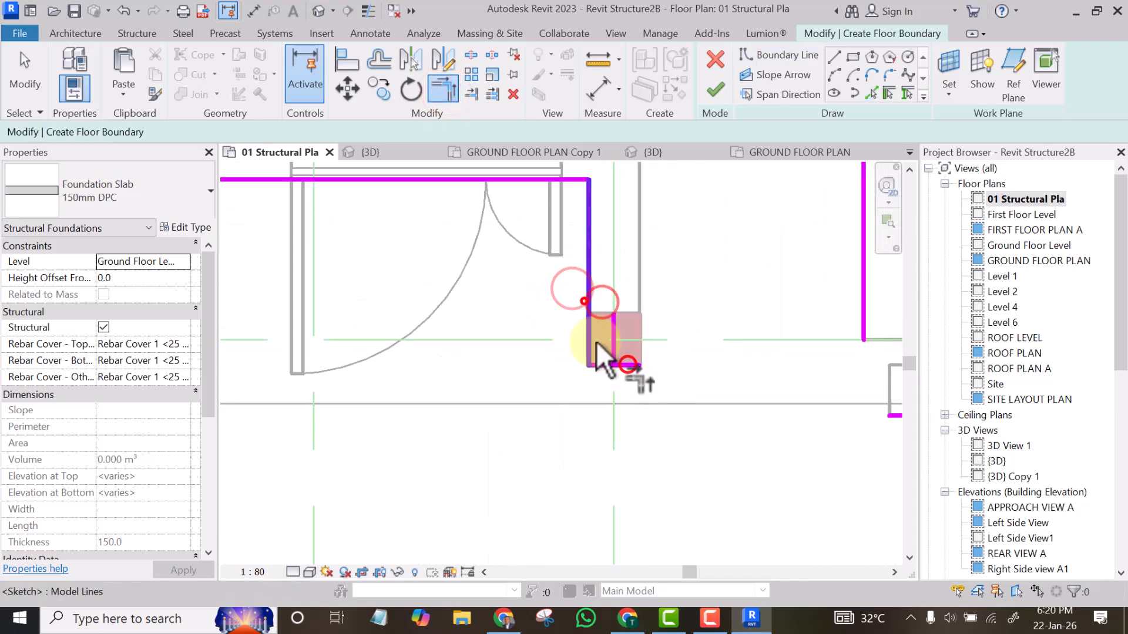
left_click(604, 364)
scroll(602, 364, "down", 2)
left_click(750, 307)
scroll(705, 348, "up", 2)
left_click(780, 318)
left_click(858, 434)
left_click(786, 402)
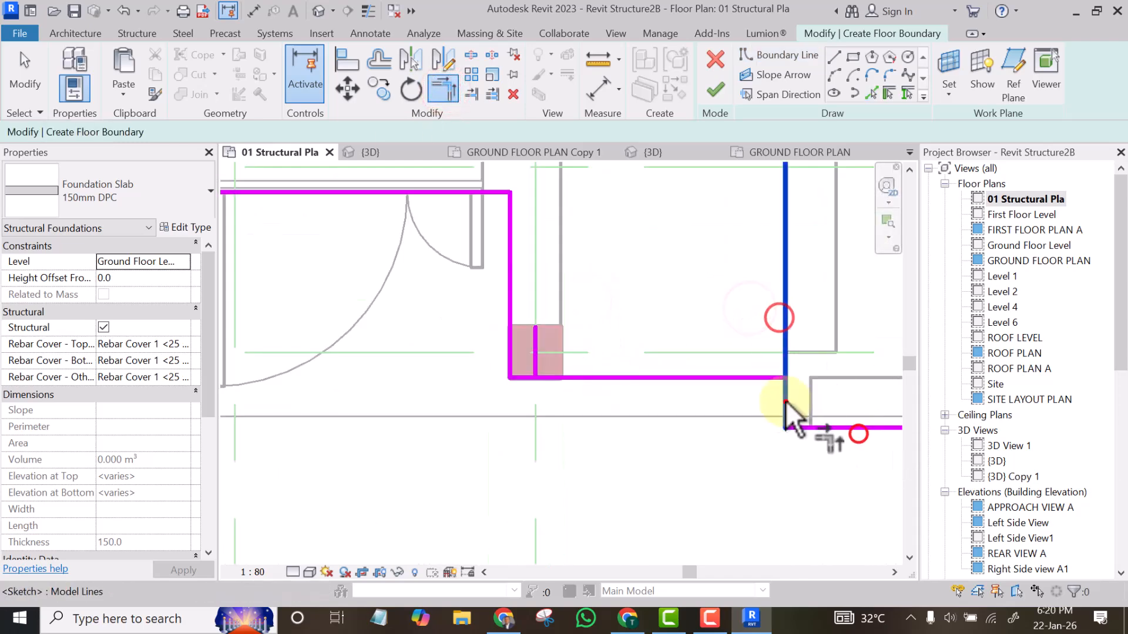
left_click(750, 377)
Step: Trim the boundary corners between grids F and G along grid 8 and end the trimming
scroll(551, 374, "down", 5)
scroll(782, 364, "up", 5)
left_click(792, 350)
left_click(287, 381)
scroll(303, 391, "down", 2)
scroll(549, 370, "up", 1)
scroll(548, 370, "up", 1)
left_click(532, 366)
left_click(610, 298)
scroll(668, 353, "down", 2)
right_click(668, 282)
left_click(707, 292)
left_click(572, 305)
Step: Check the boundary corners and delete the stray sketch line inside the column at grids 8 and D
scroll(720, 426, "down", 7)
scroll(648, 227, "up", 3)
left_click(443, 86)
scroll(675, 297, "up", 2)
scroll(564, 410, "down", 3)
scroll(717, 323, "up", 3)
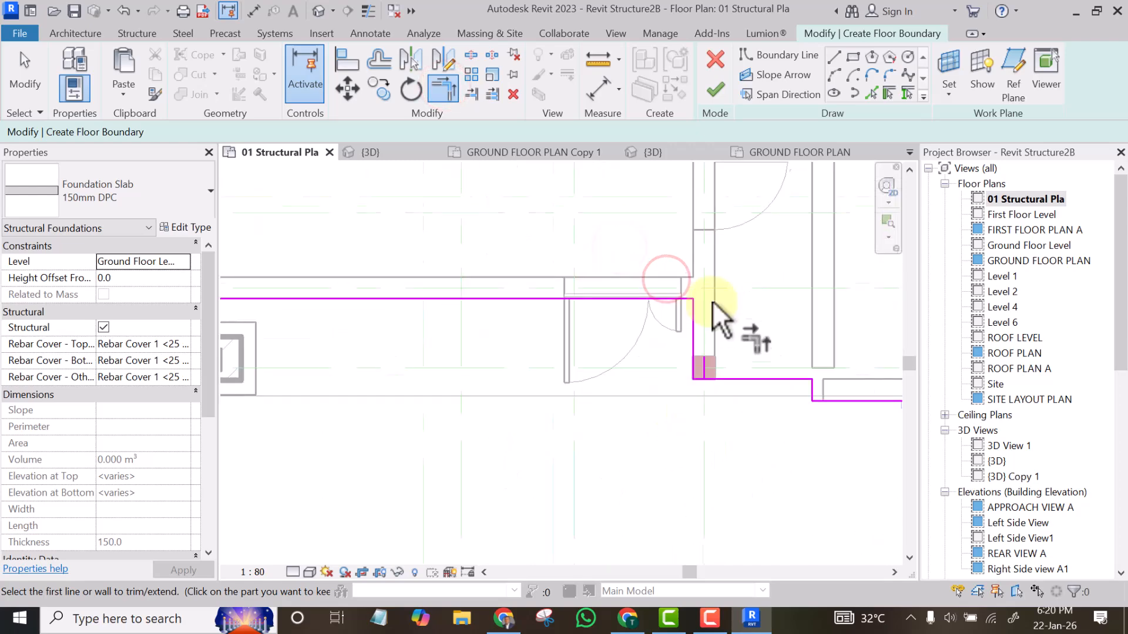
scroll(713, 317, "up", 1)
right_click(714, 292)
left_click(735, 302)
left_click_drag(660, 330, 721, 413)
key("Delete")
Step: Finish the foundation slab sketch, saving the project and declining to load a Span Direction Symbol family
scroll(532, 358, "down", 5)
middle_click_drag(524, 338, 517, 375)
scroll(517, 375, "up", 2)
scroll(529, 329, "down", 5)
left_click(715, 90)
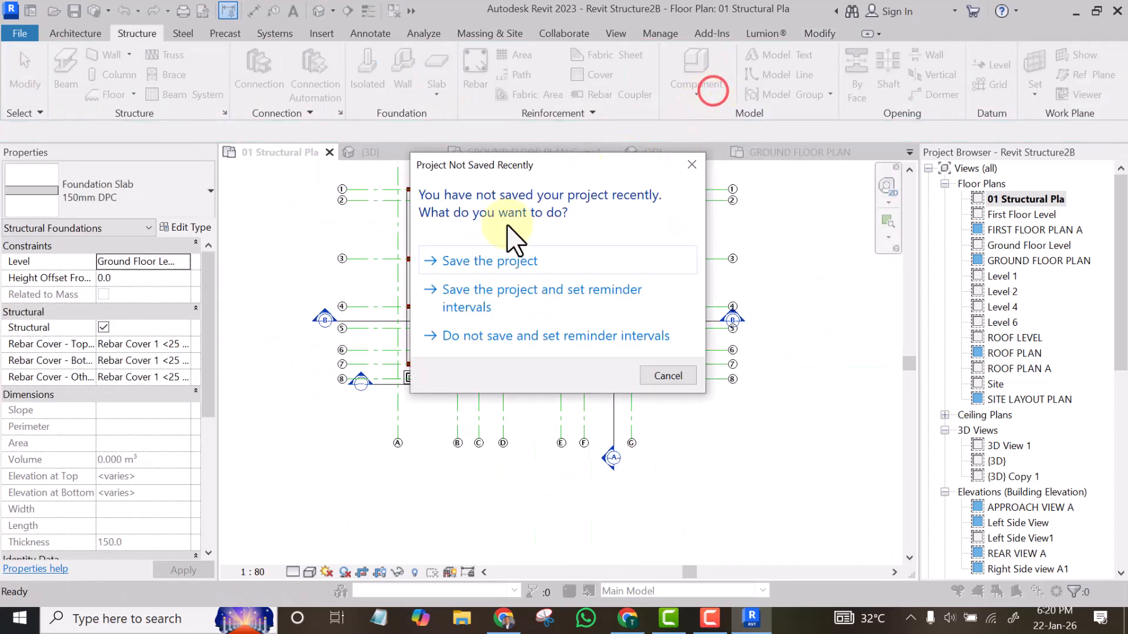
left_click(497, 262)
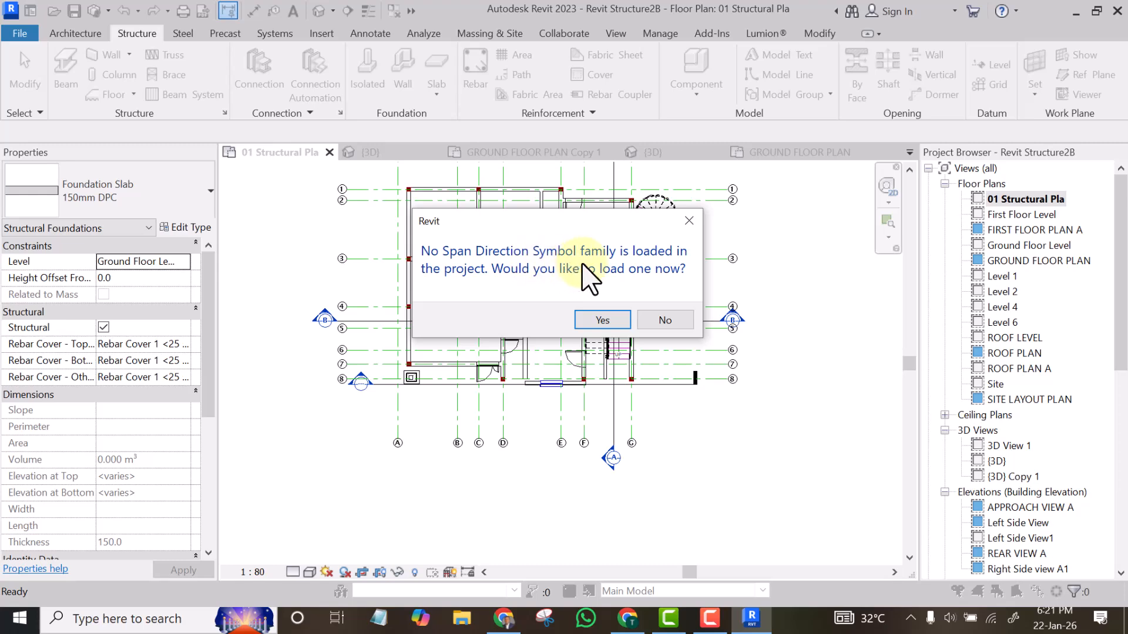
left_click(656, 321)
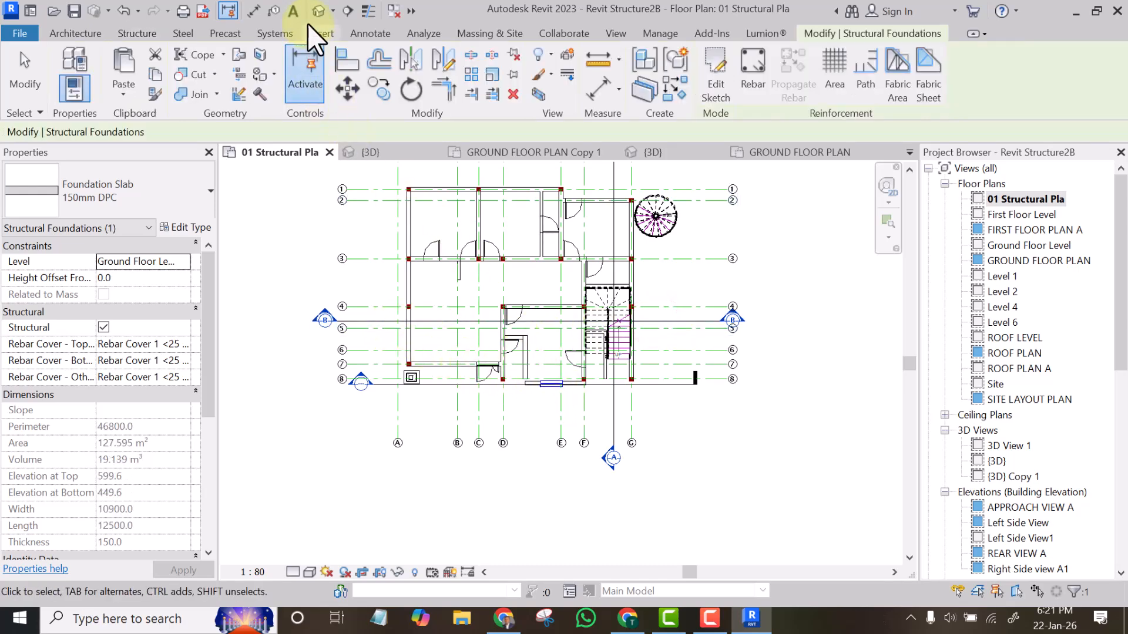
Step: Examine the new 150mm DPC slab against the walls, steps and columns in the 3D view
left_click(317, 9)
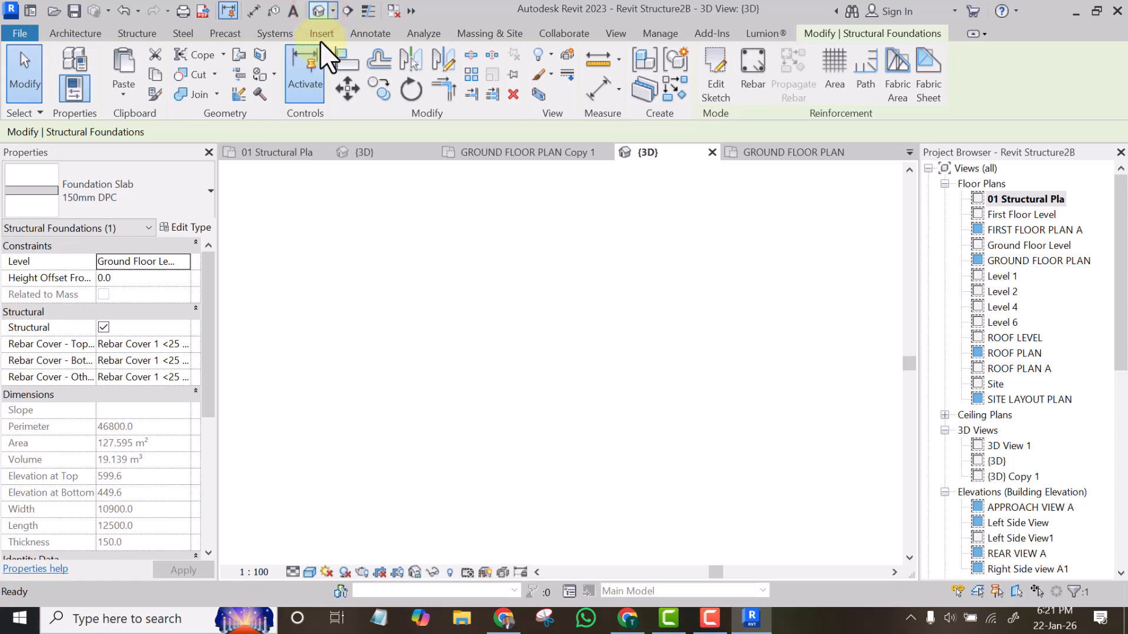
key("Escape")
scroll(531, 406, "up", 2)
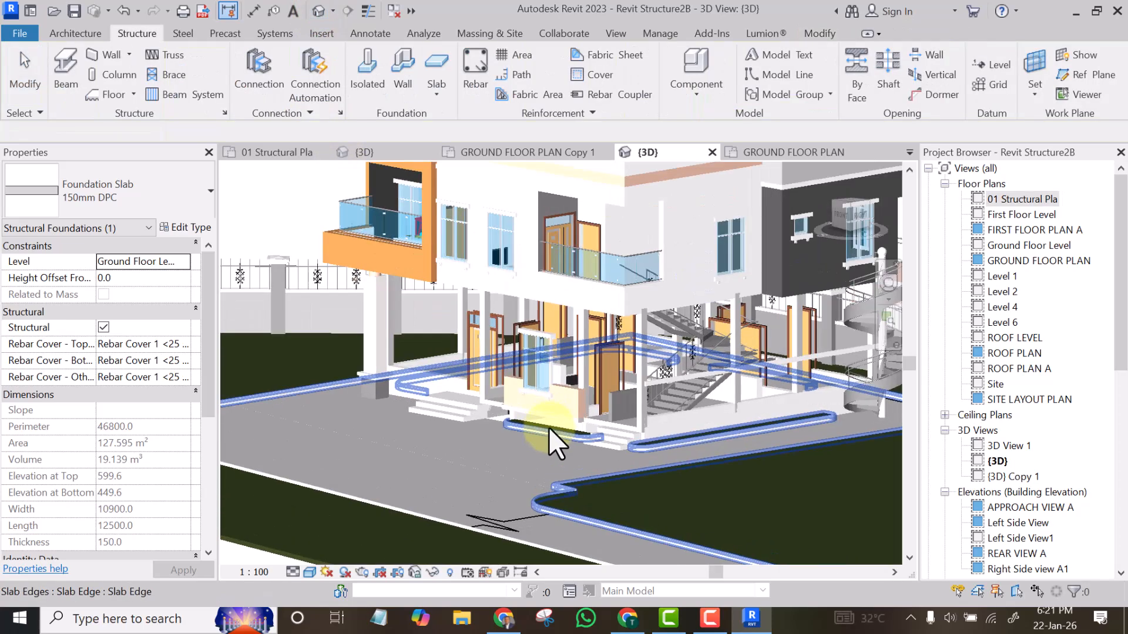
scroll(544, 418, "up", 3)
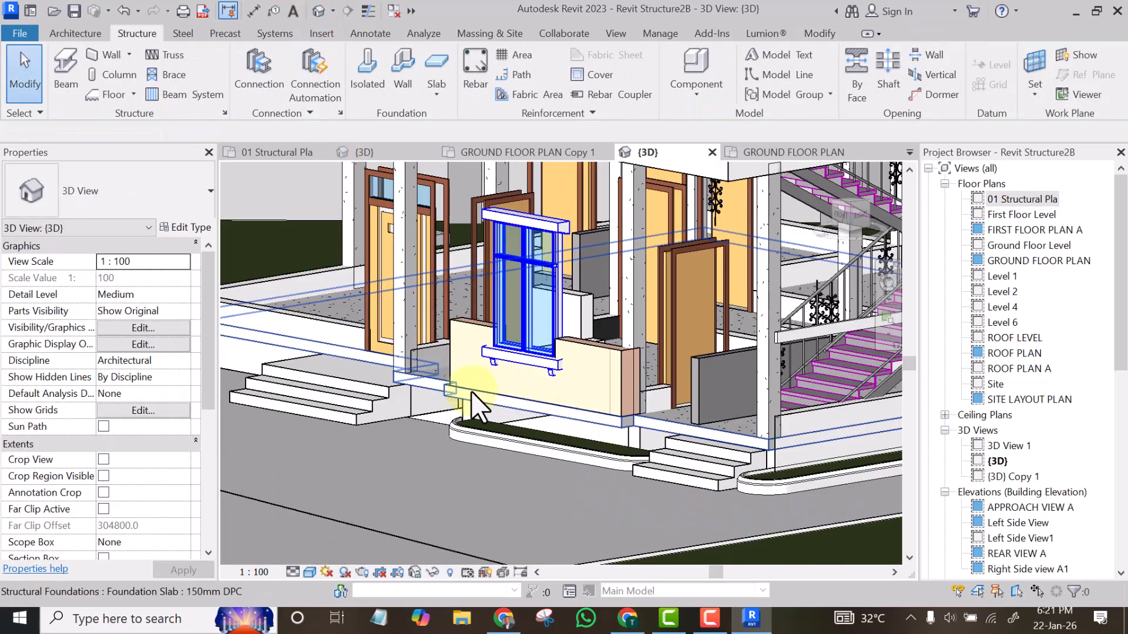
scroll(425, 399, "up", 4)
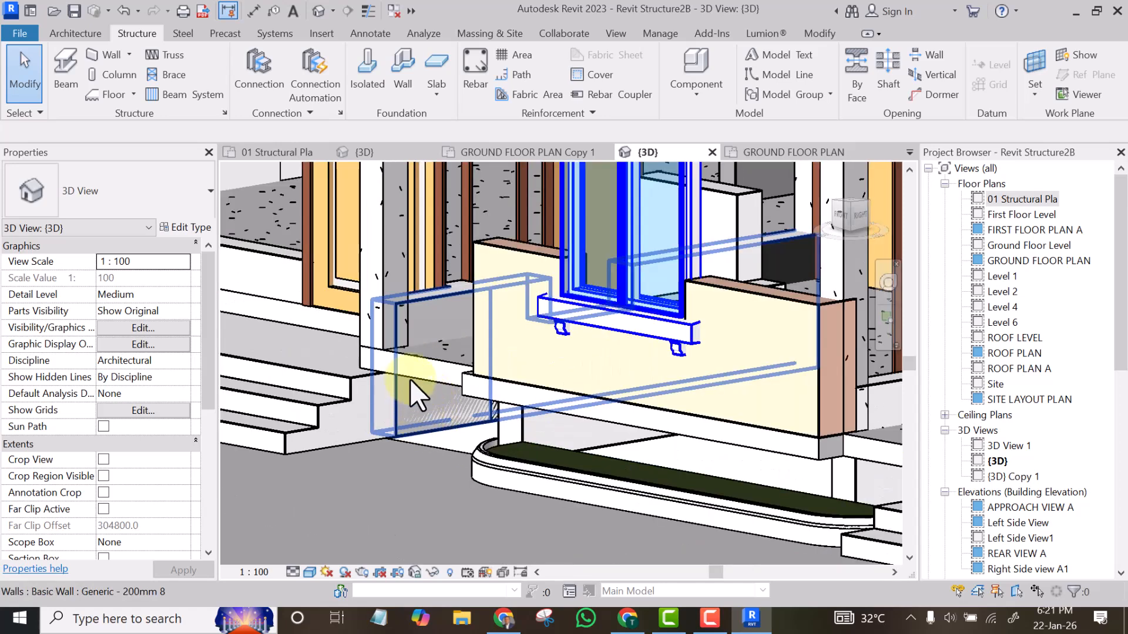
scroll(410, 378, "down", 5)
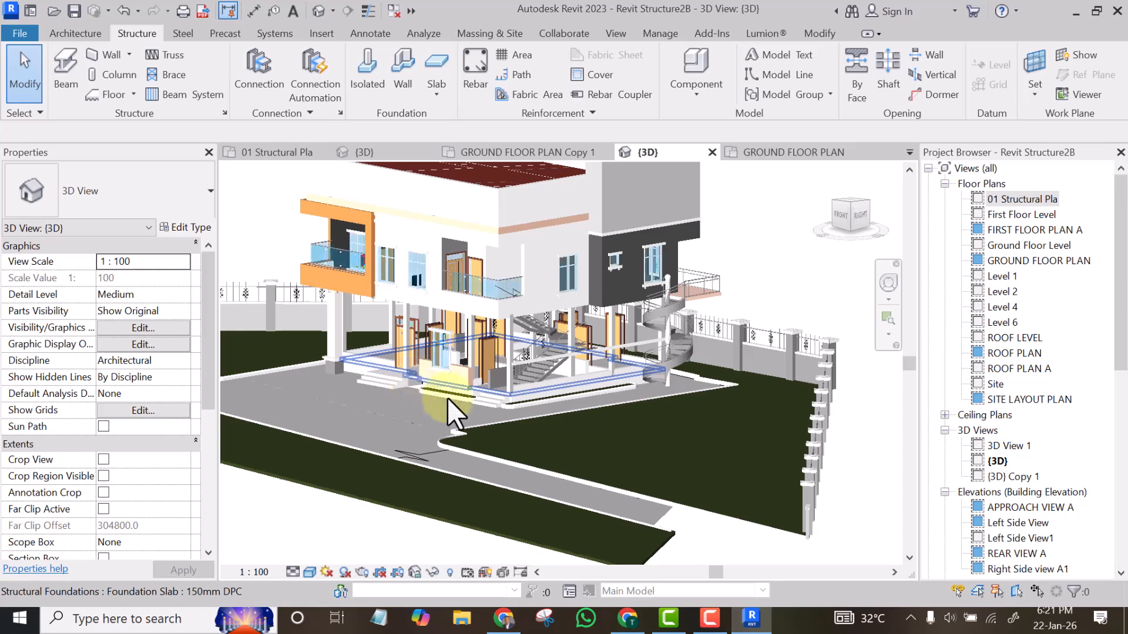
scroll(358, 387, "up", 4)
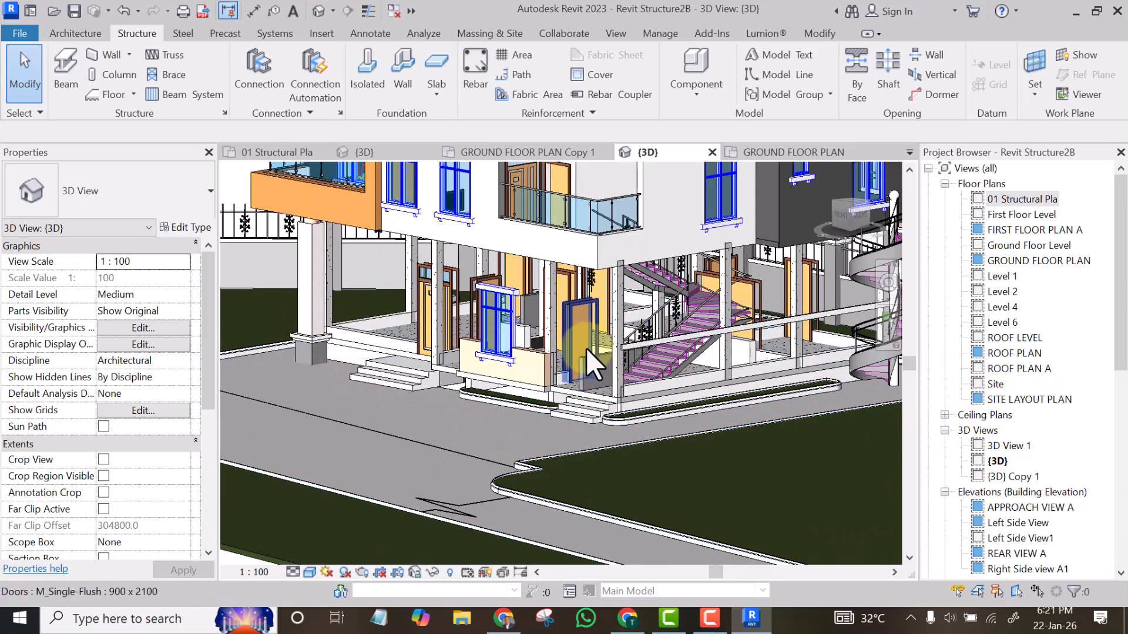
scroll(581, 347, "down", 3)
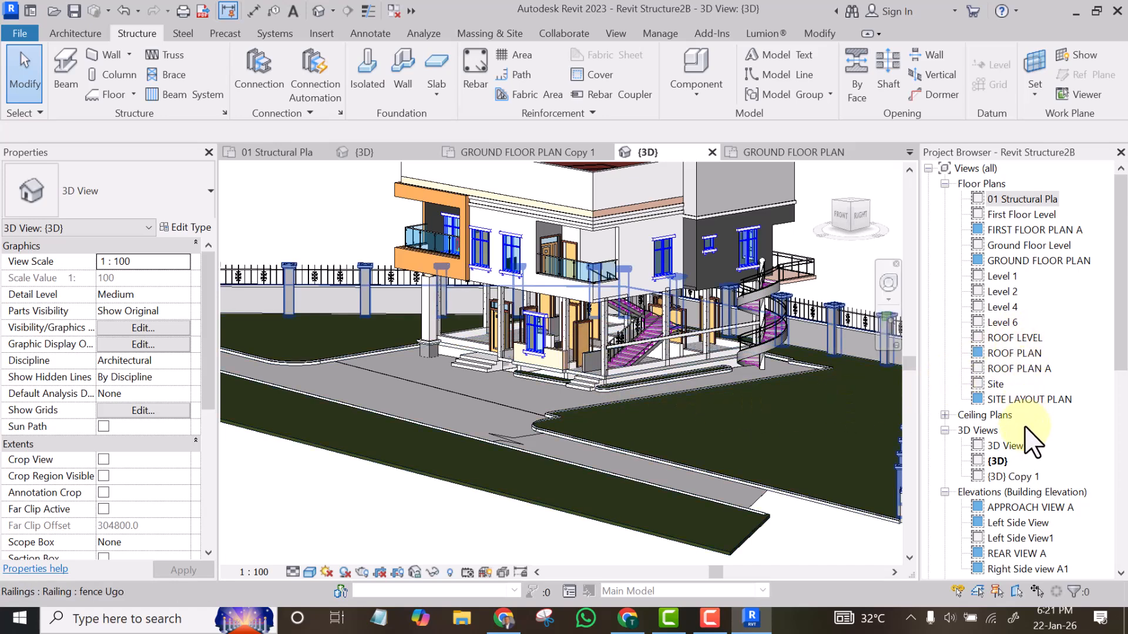
scroll(1037, 447, "down", 1)
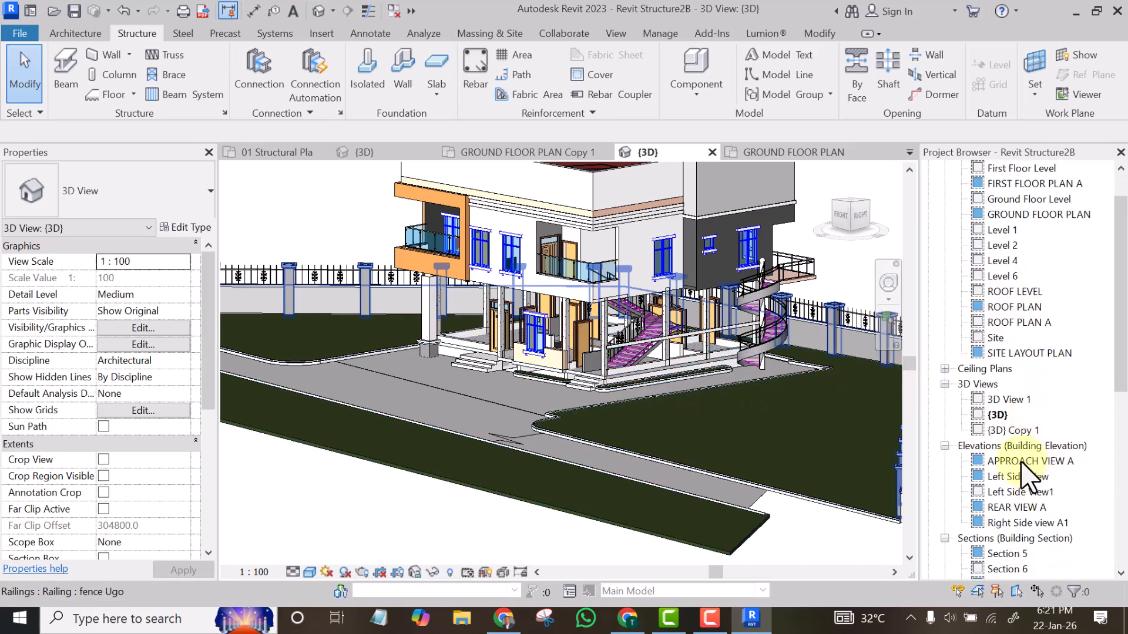
Step: Open the APPROACH VIEW A elevation and hide its crop region
double_click(1021, 461)
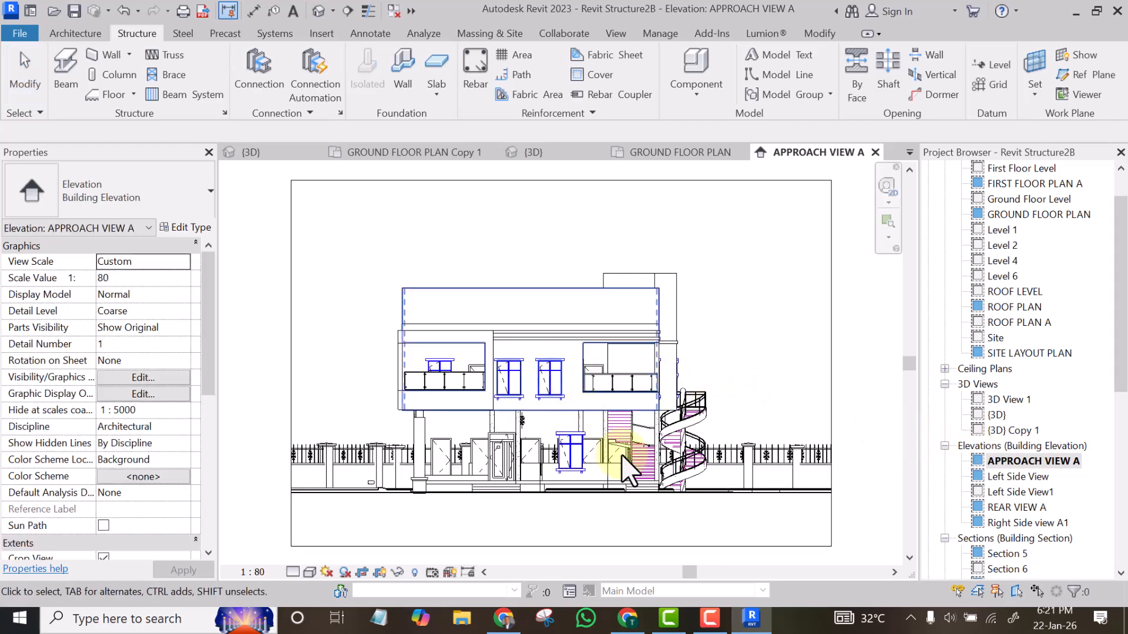
scroll(663, 484, "down", 2)
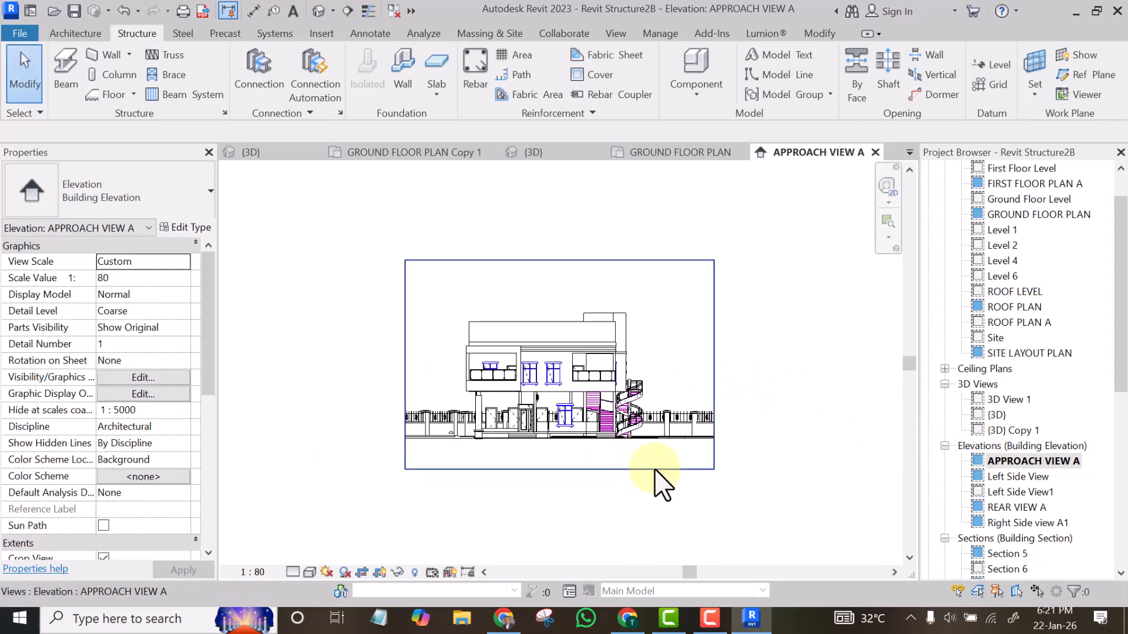
left_click(379, 572)
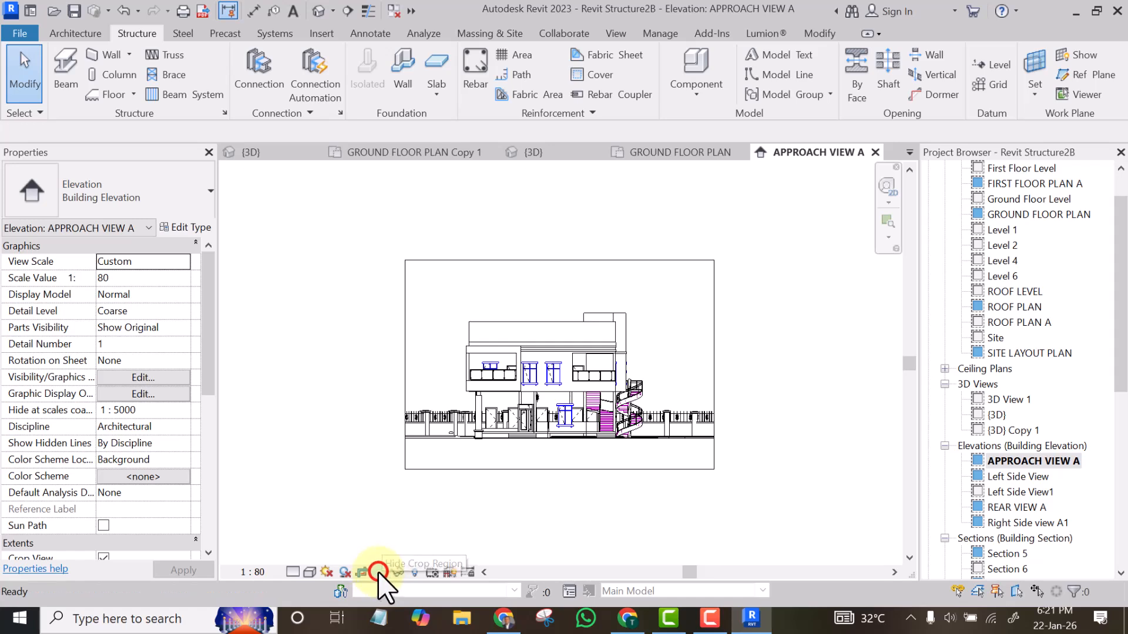
Step: Reveal the elevation's hidden elements, restrict a selection to Levels, and unhide that category before leaving the reveal mode
left_click(414, 573)
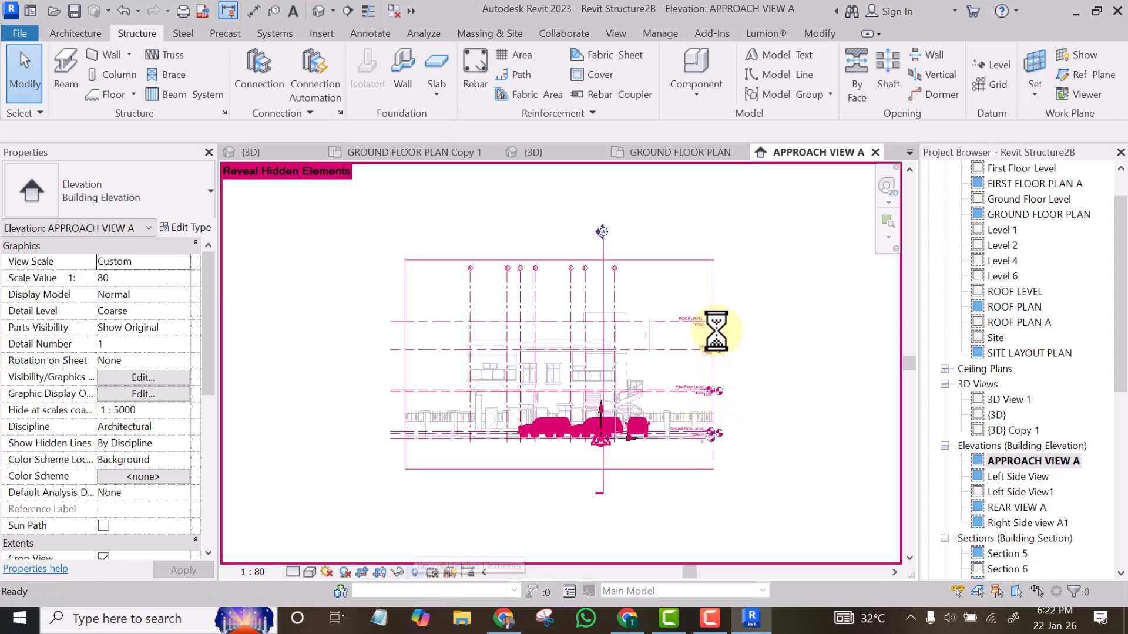
scroll(711, 326, "up", 3)
left_click_drag(693, 233, 614, 517)
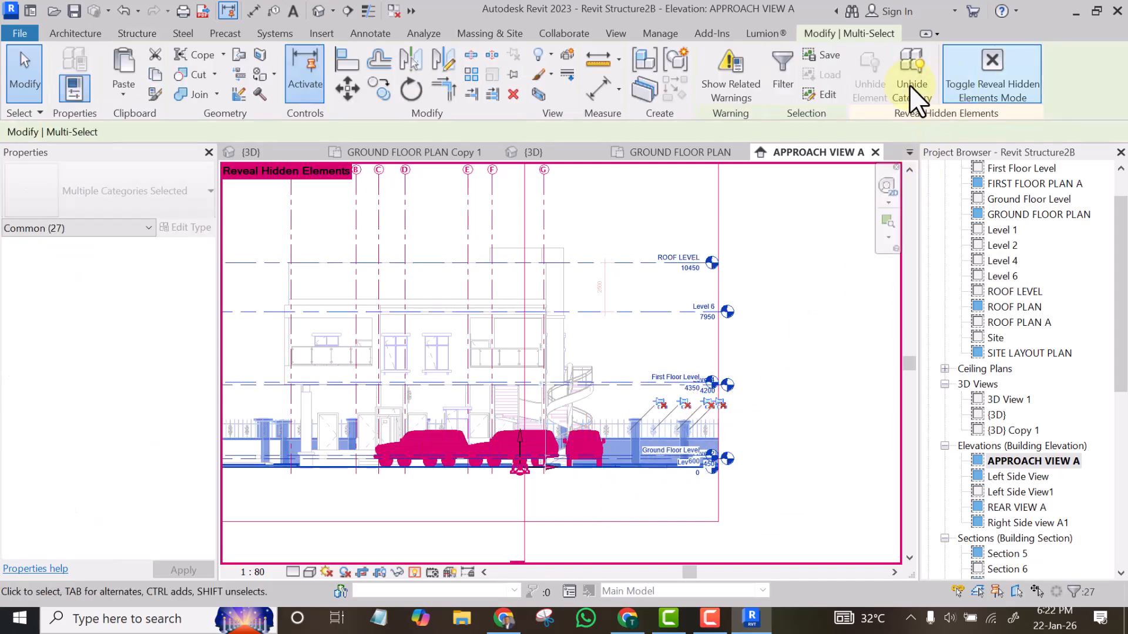
left_click(781, 65)
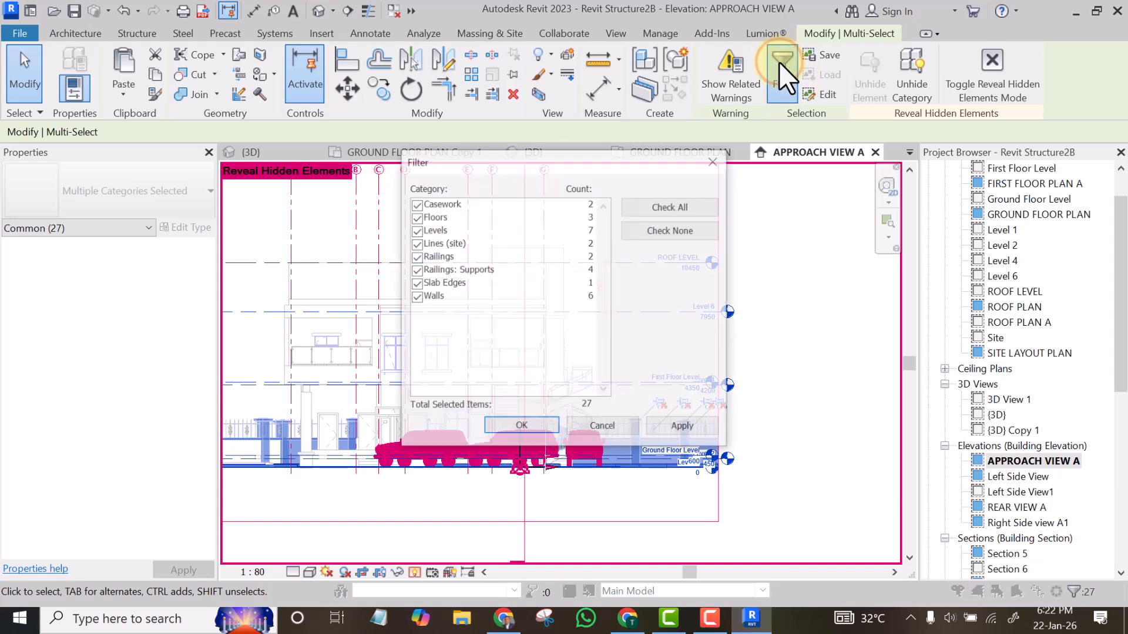
left_click(654, 231)
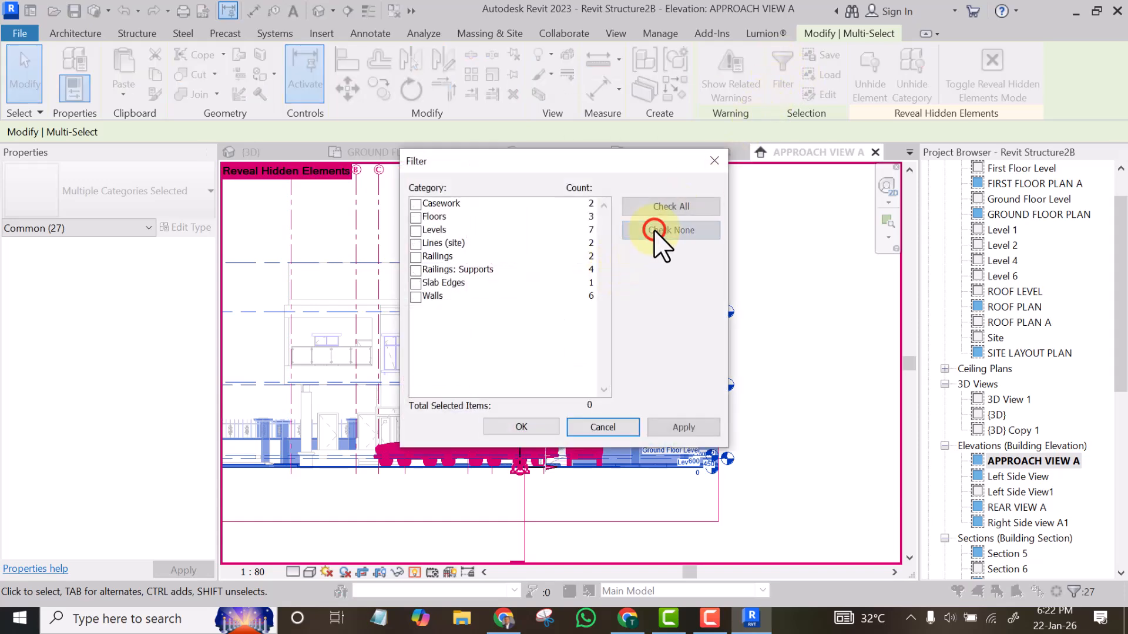
left_click(417, 231)
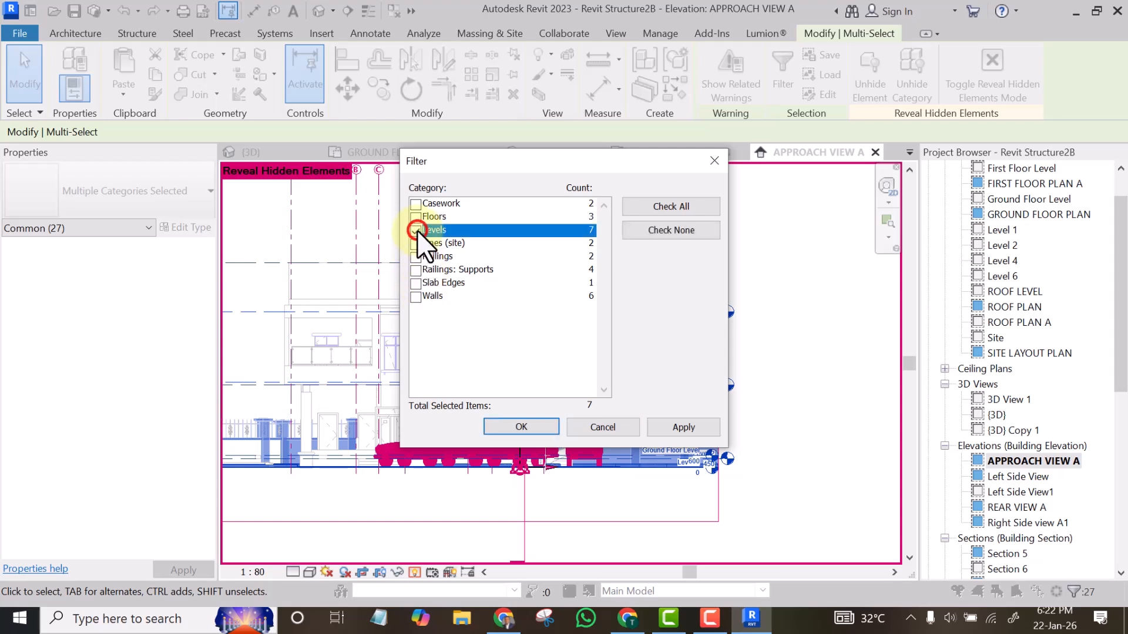
left_click(521, 427)
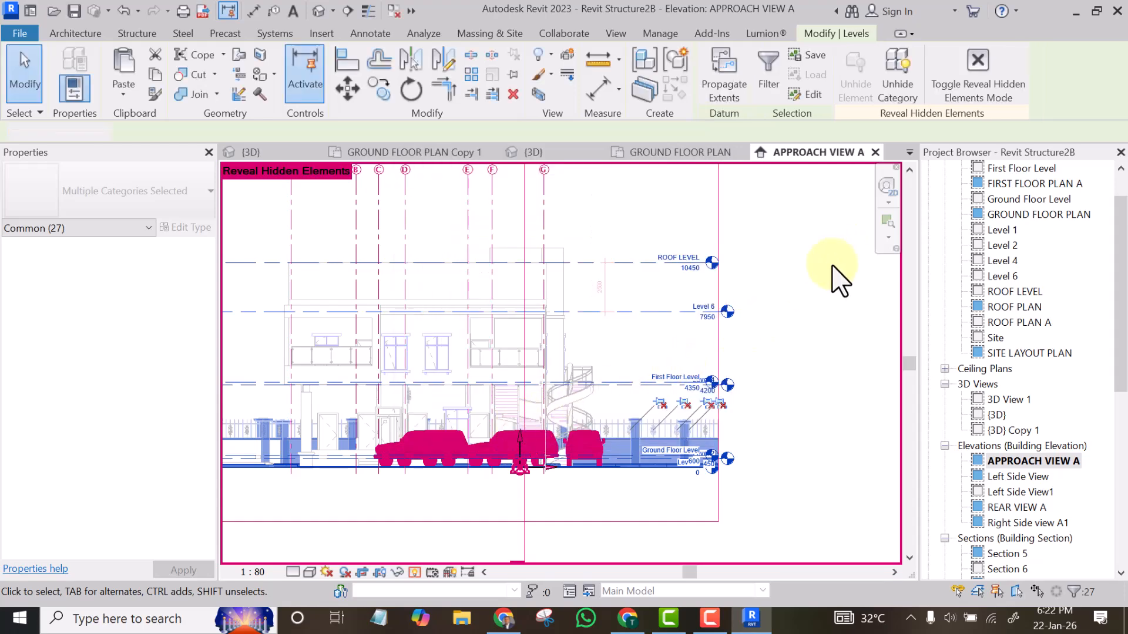
left_click(897, 83)
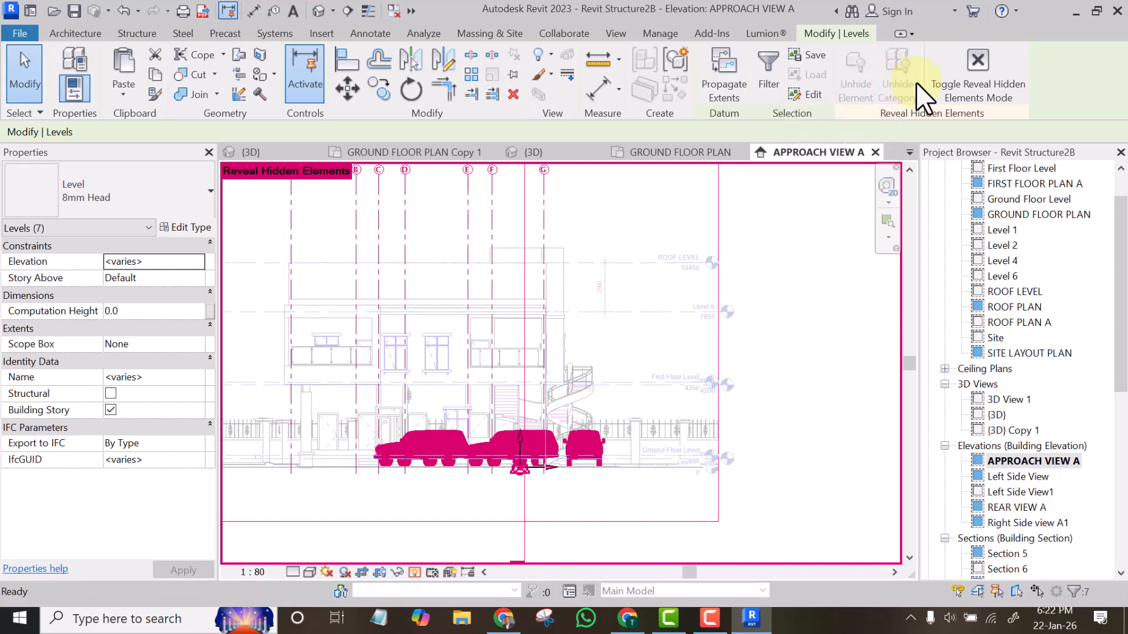
left_click(977, 88)
key("Escape")
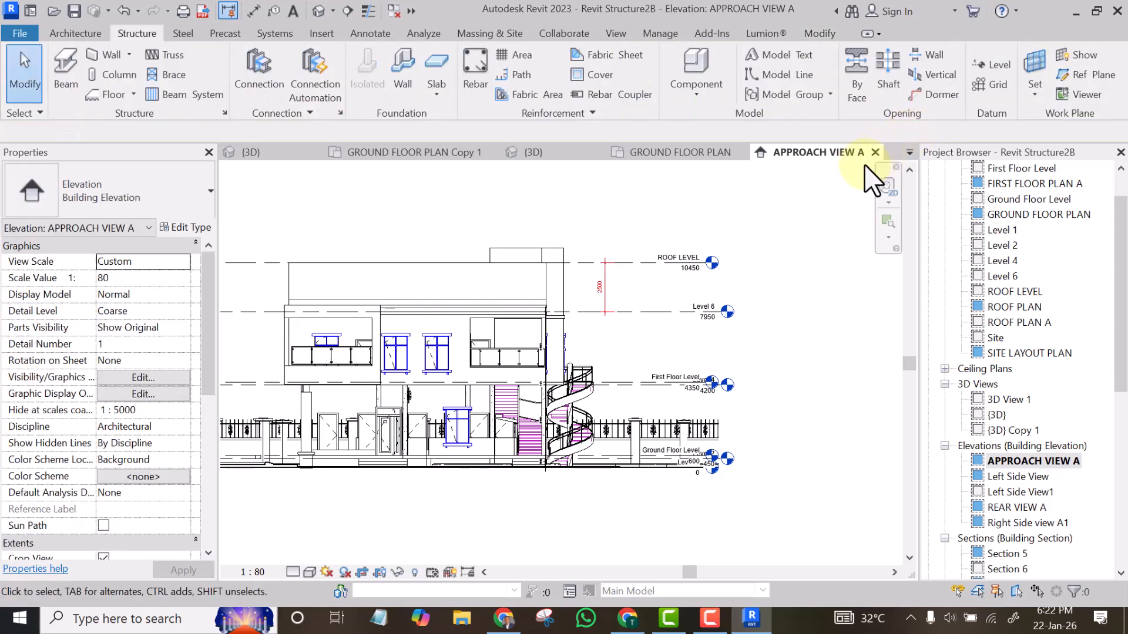
scroll(576, 376, "up", 3)
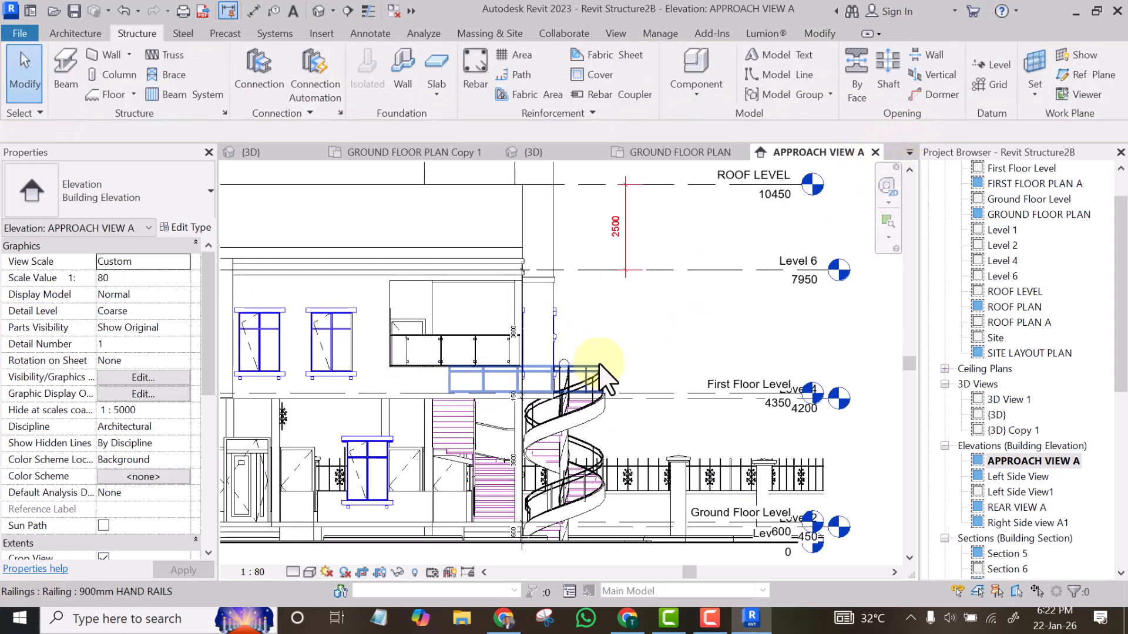
scroll(772, 336, "down", 2)
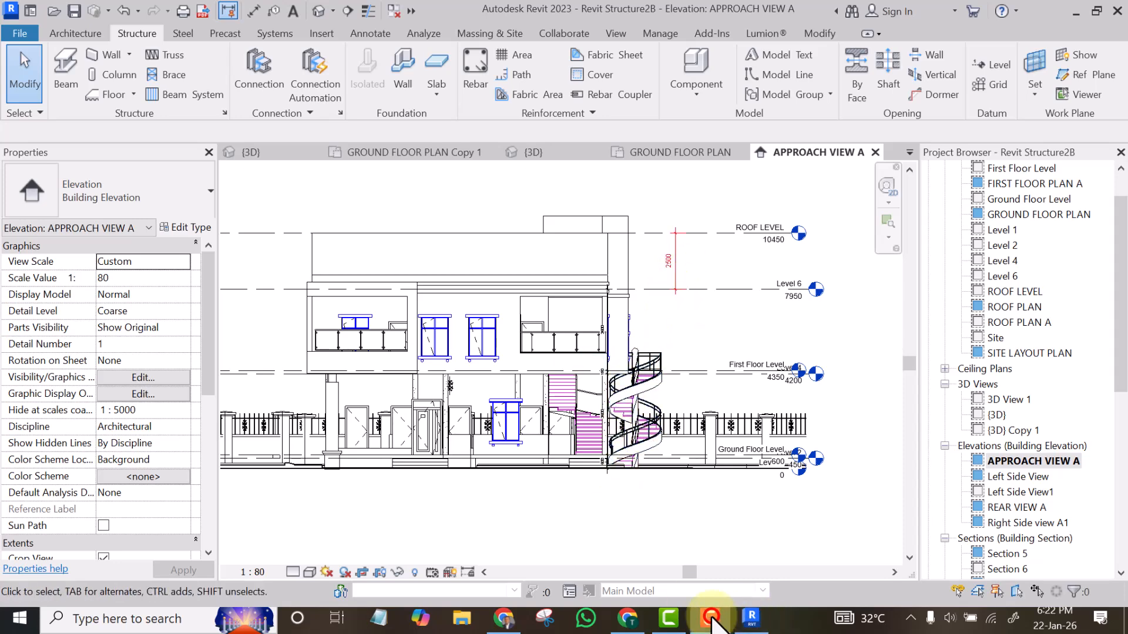
left_click(358, 40)
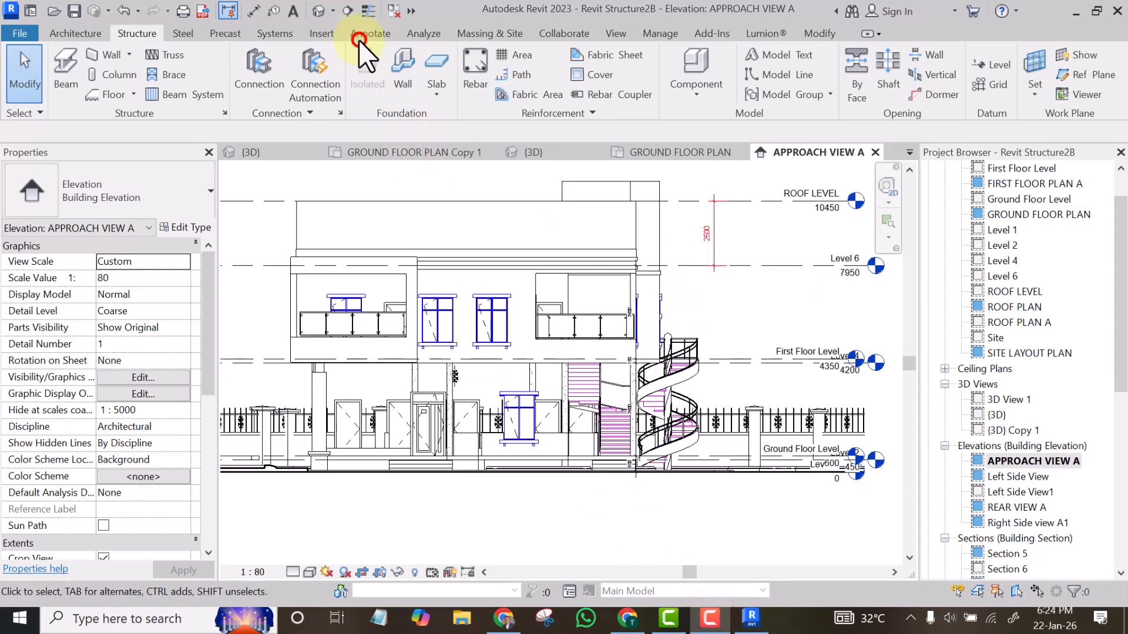
left_click(231, 44)
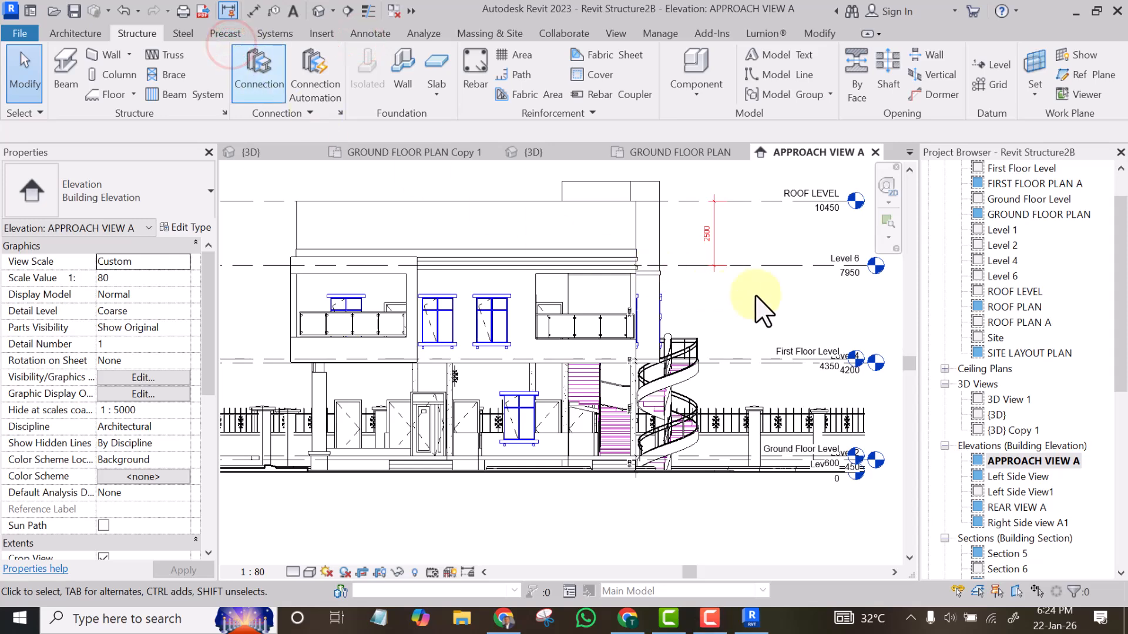
scroll(762, 310, "down", 1)
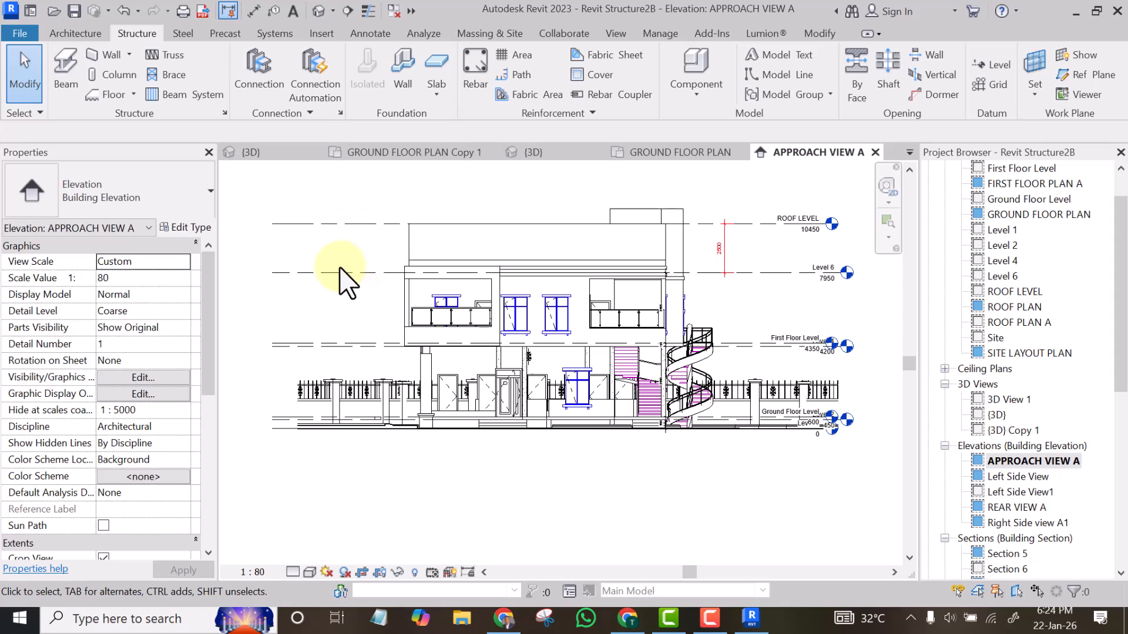
Step: Create a level similar to ROOF LEVEL, 1000 below Level 1, by picking the Level 1 line with a 1000 offset
left_click(753, 224)
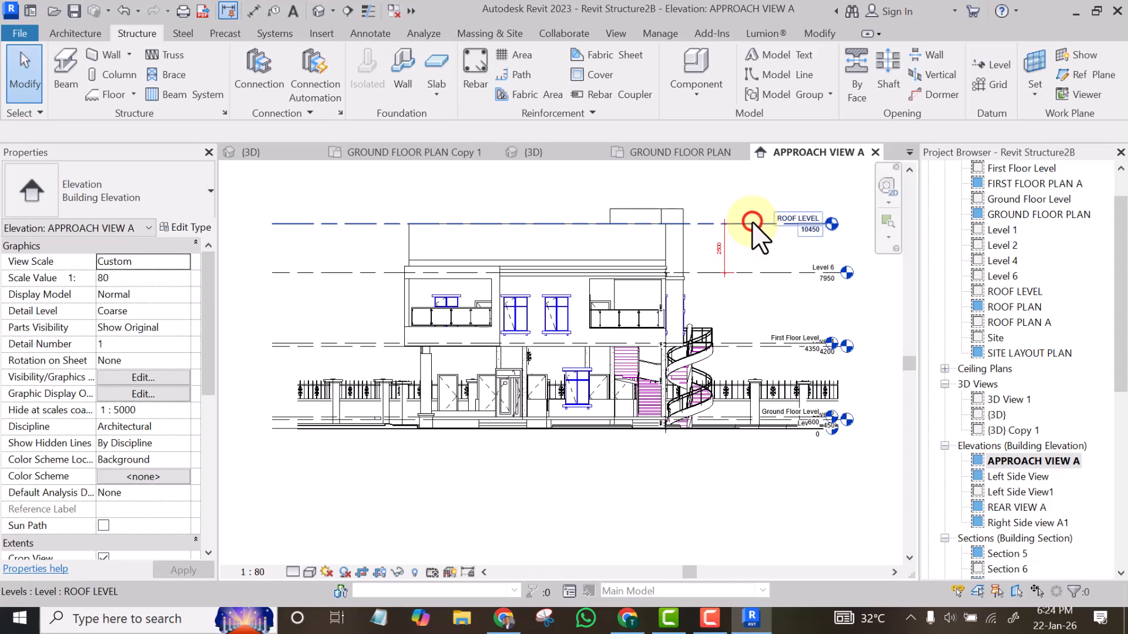
left_click(674, 87)
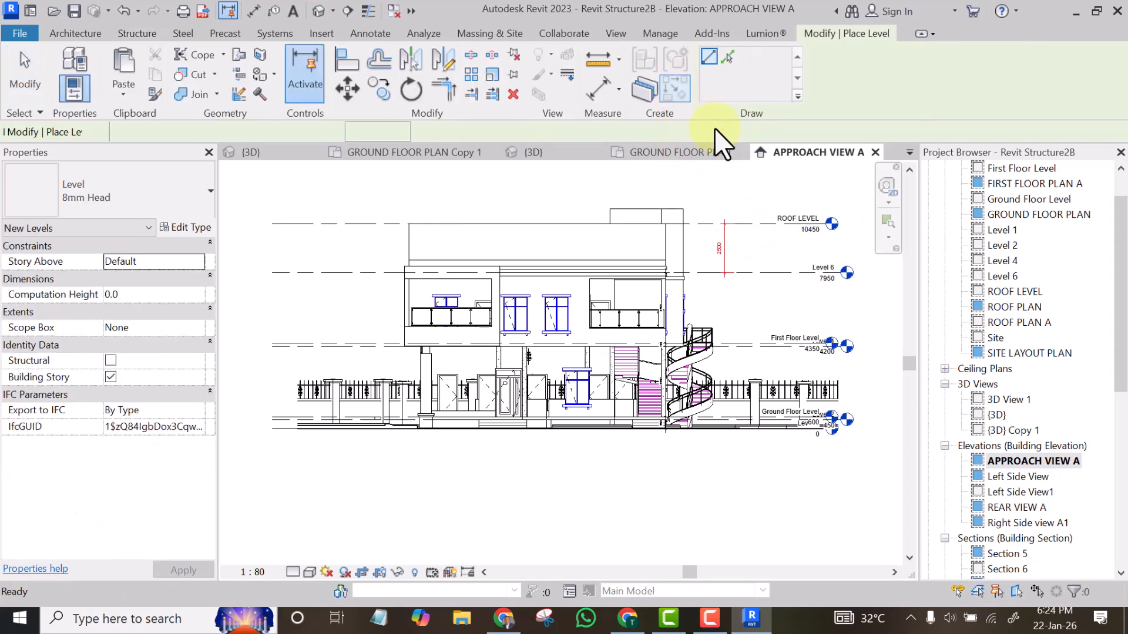
left_click(727, 56)
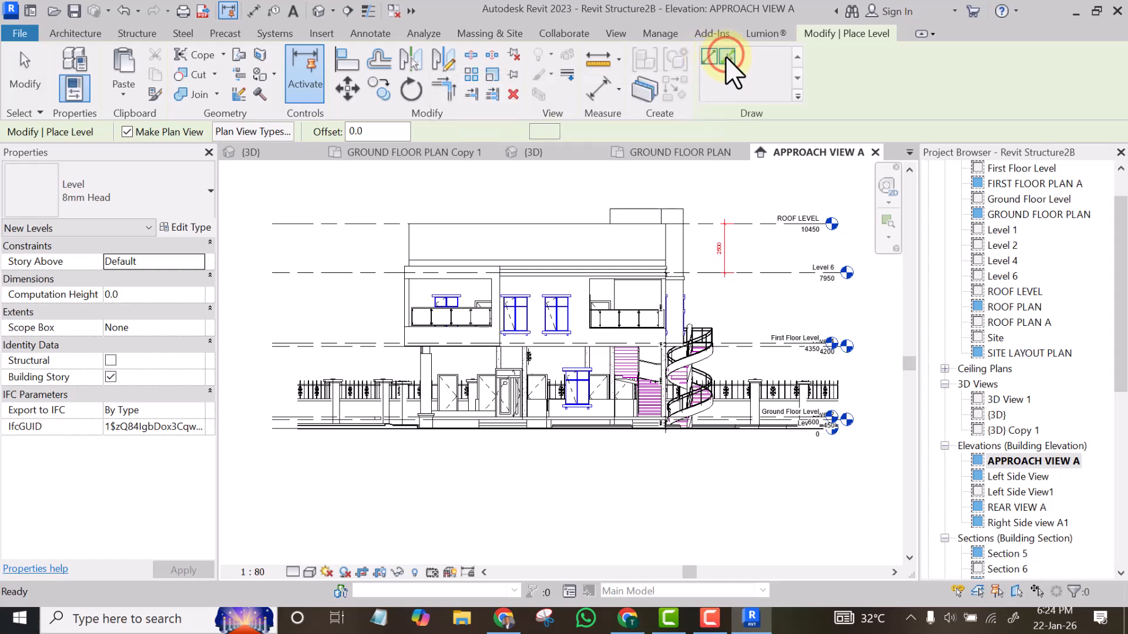
scroll(786, 454, "up", 5)
scroll(491, 415, "down", 5)
scroll(517, 397, "down", 1)
scroll(573, 395, "up", 3)
scroll(709, 382, "up", 1)
scroll(741, 367, "down", 1)
scroll(750, 359, "down", 6)
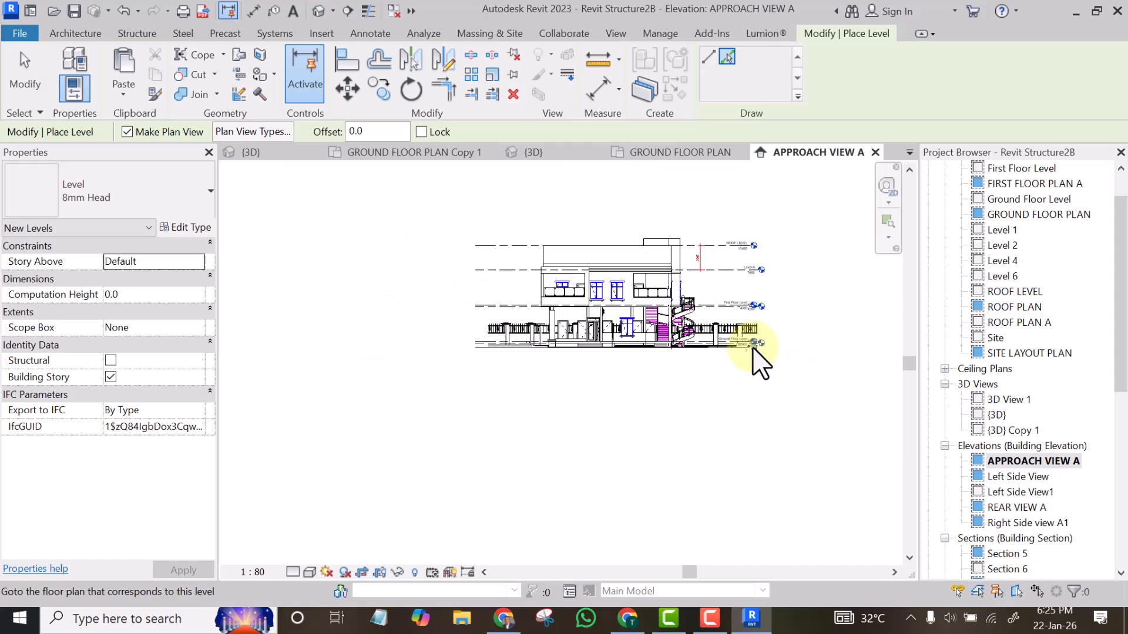
scroll(534, 352, "up", 5)
scroll(364, 387, "up", 2)
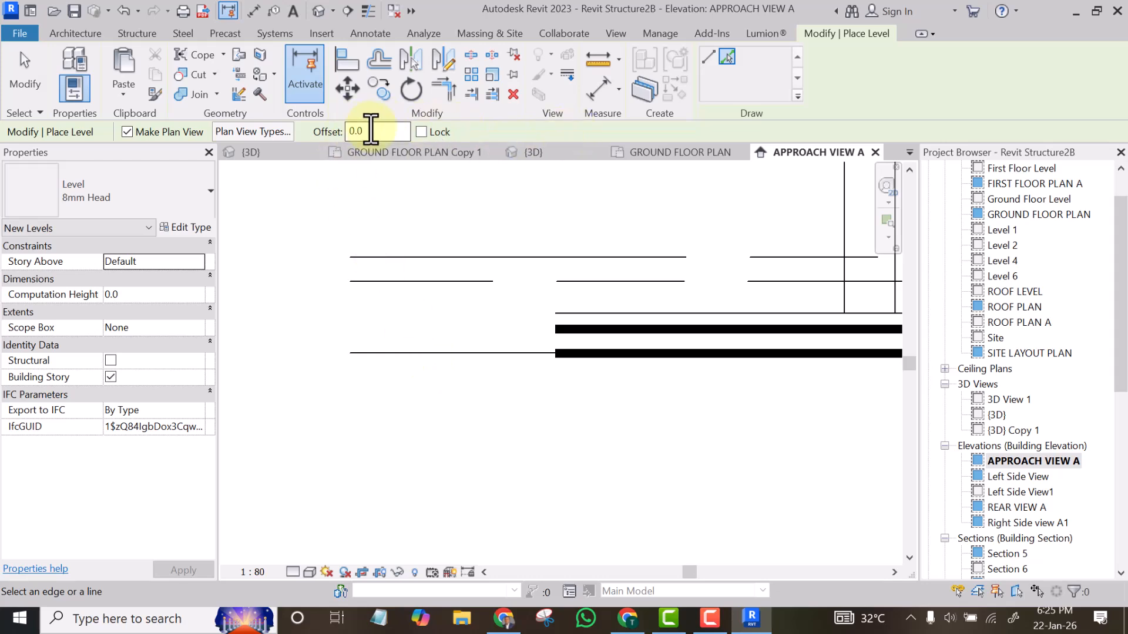
left_click_drag(373, 131, 345, 131)
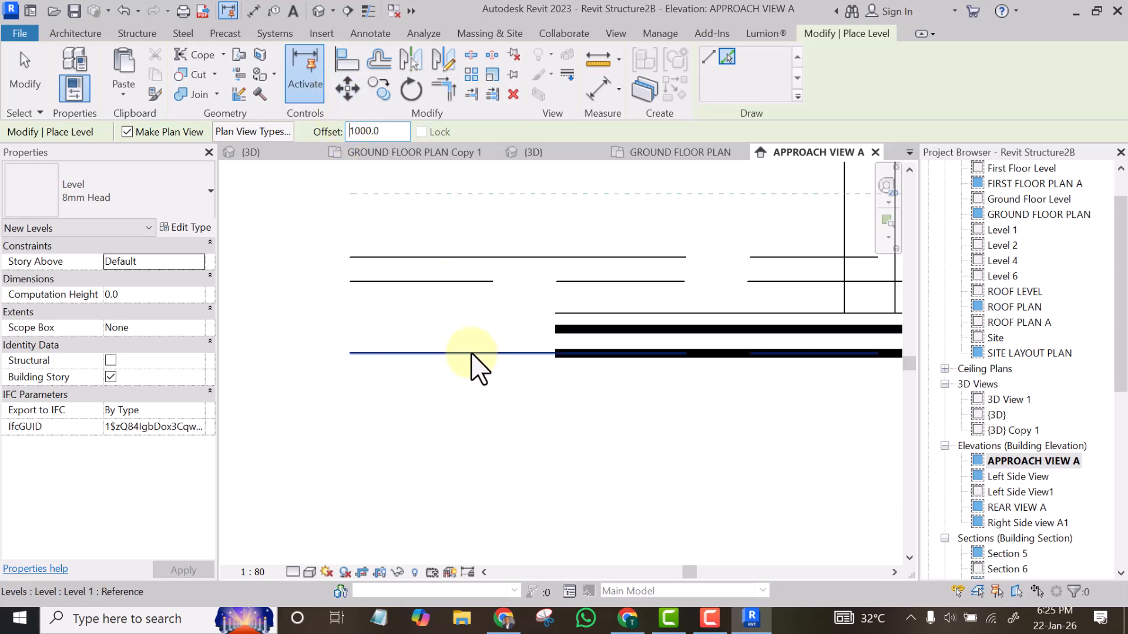
scroll(472, 359, "down", 2)
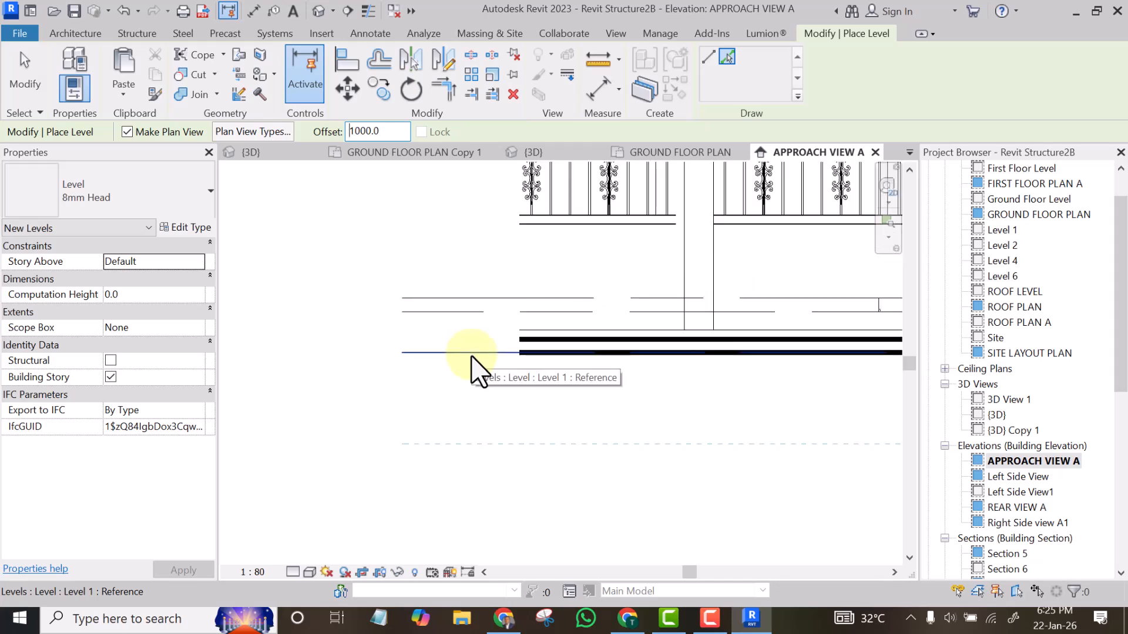
scroll(471, 358, "up", 1)
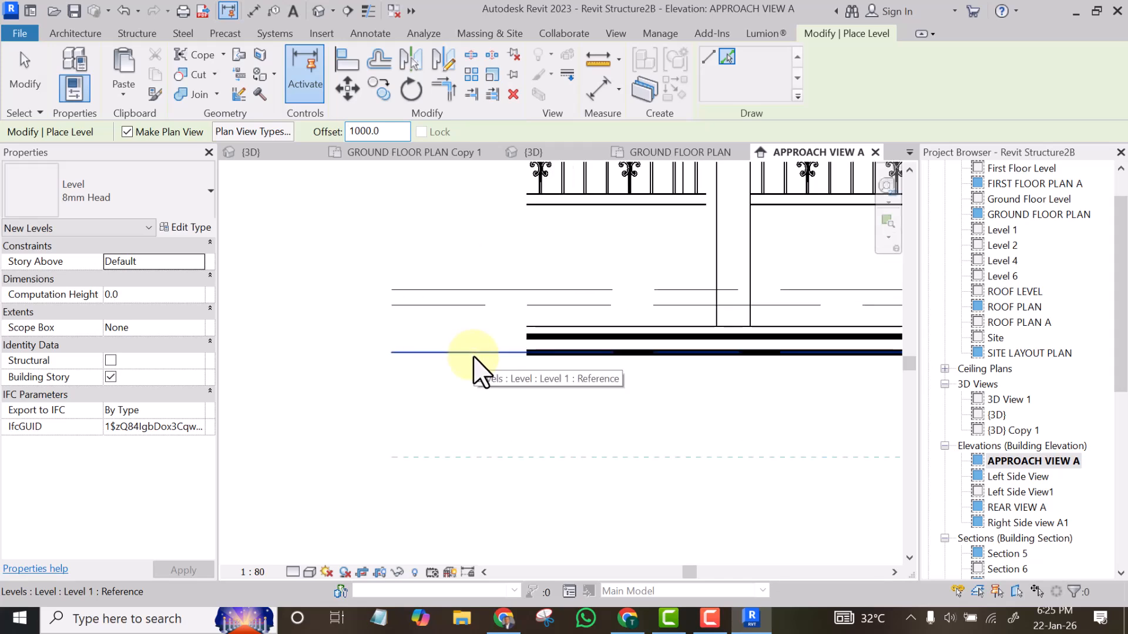
left_click(474, 354)
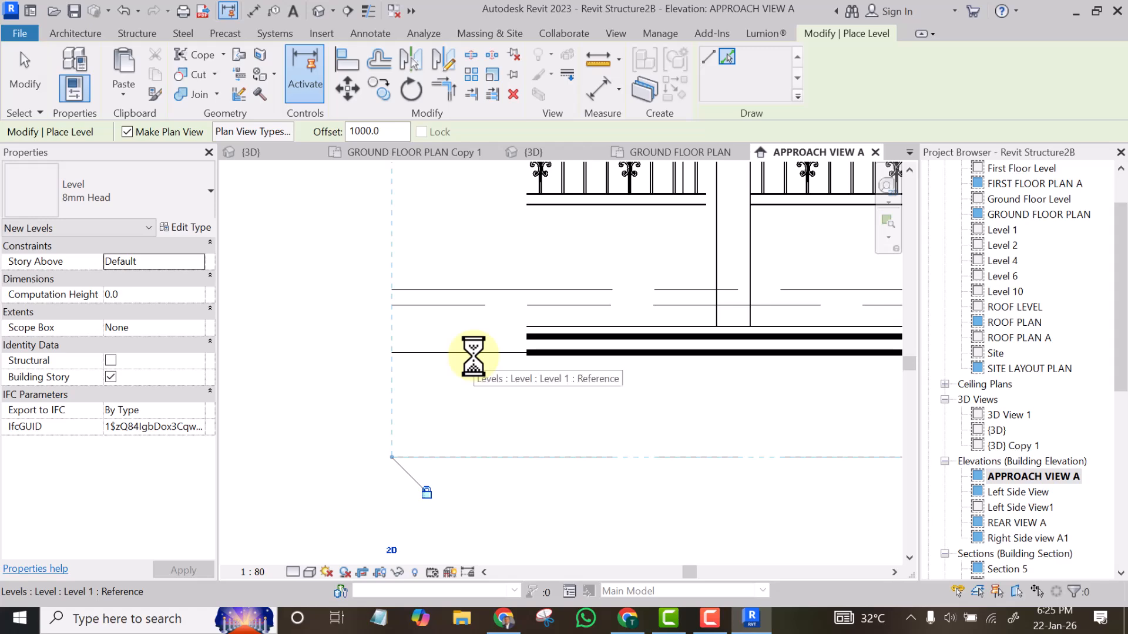
scroll(373, 365, "down", 3)
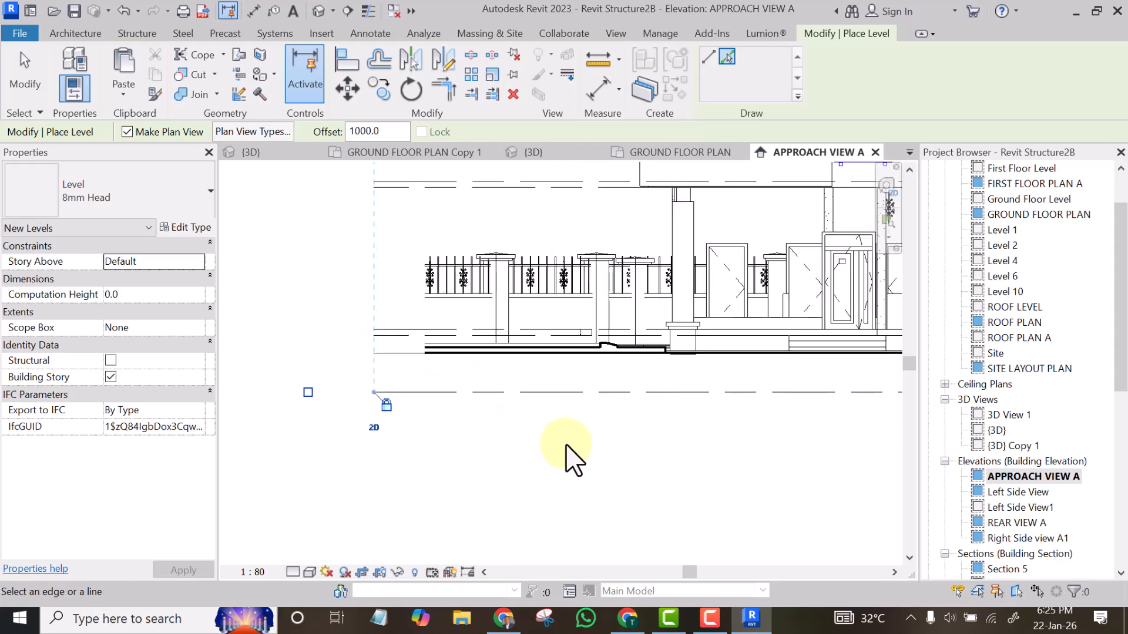
scroll(357, 428, "down", 3)
left_click(28, 75)
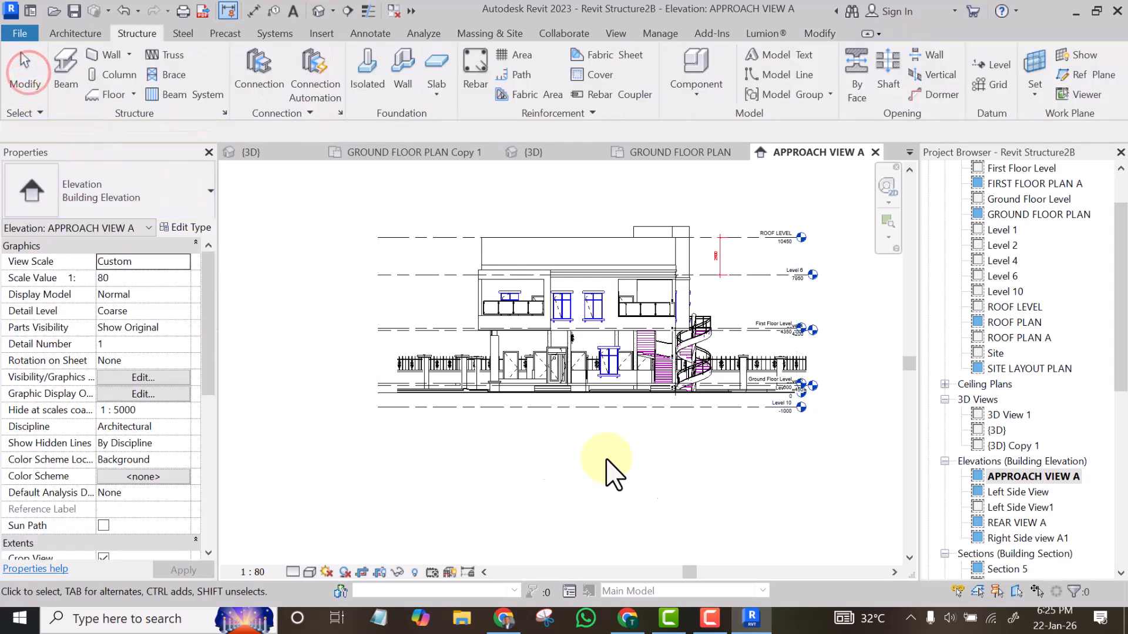
Step: Rename the level at -1000 as Foundation Footing and rename its corresponding views too
scroll(803, 396, "up", 3)
scroll(804, 396, "up", 5)
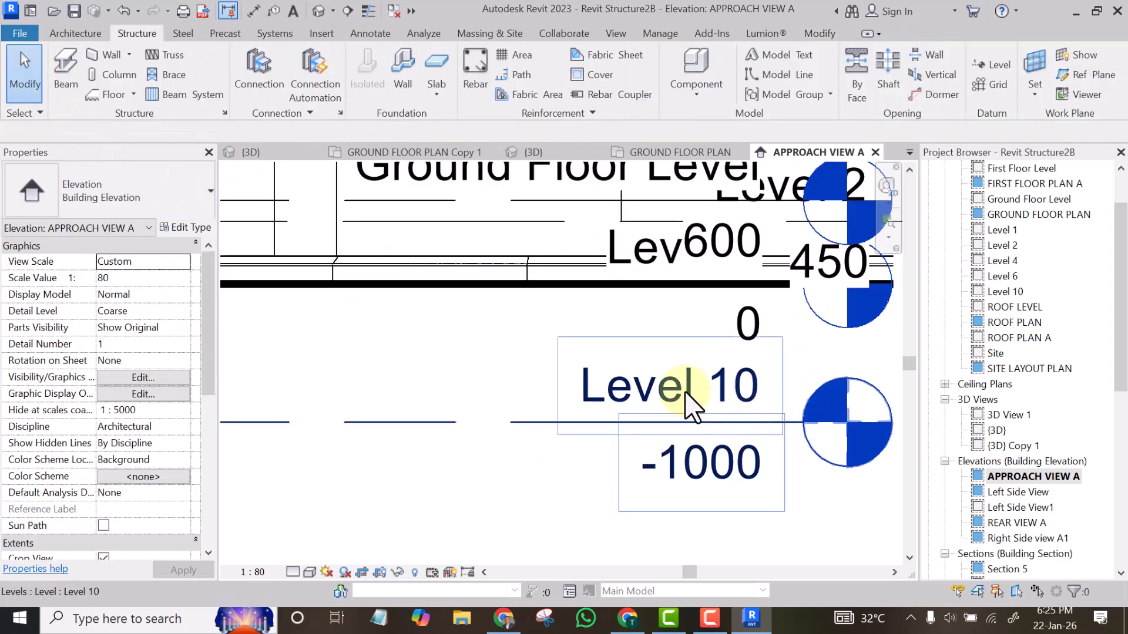
left_click(631, 379)
left_click(630, 379)
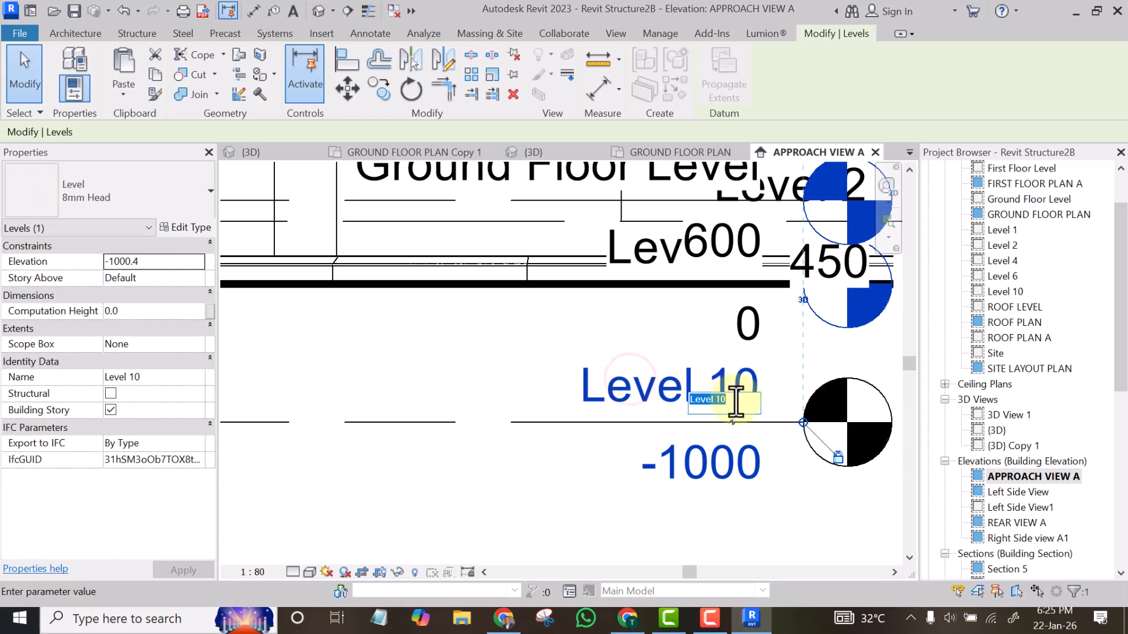
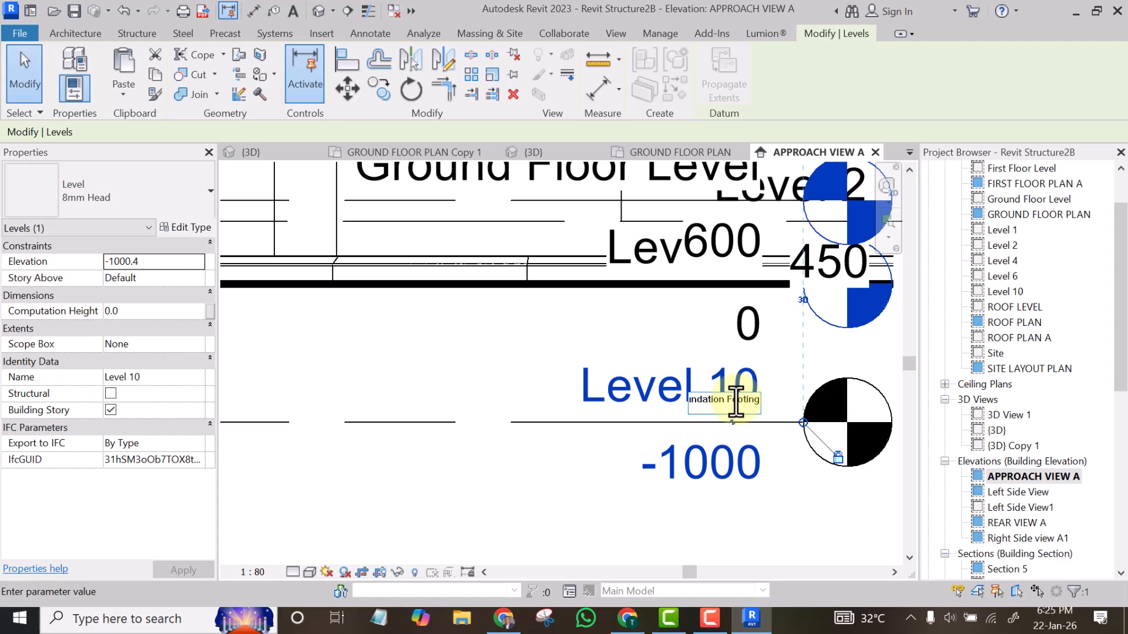
left_click(810, 498)
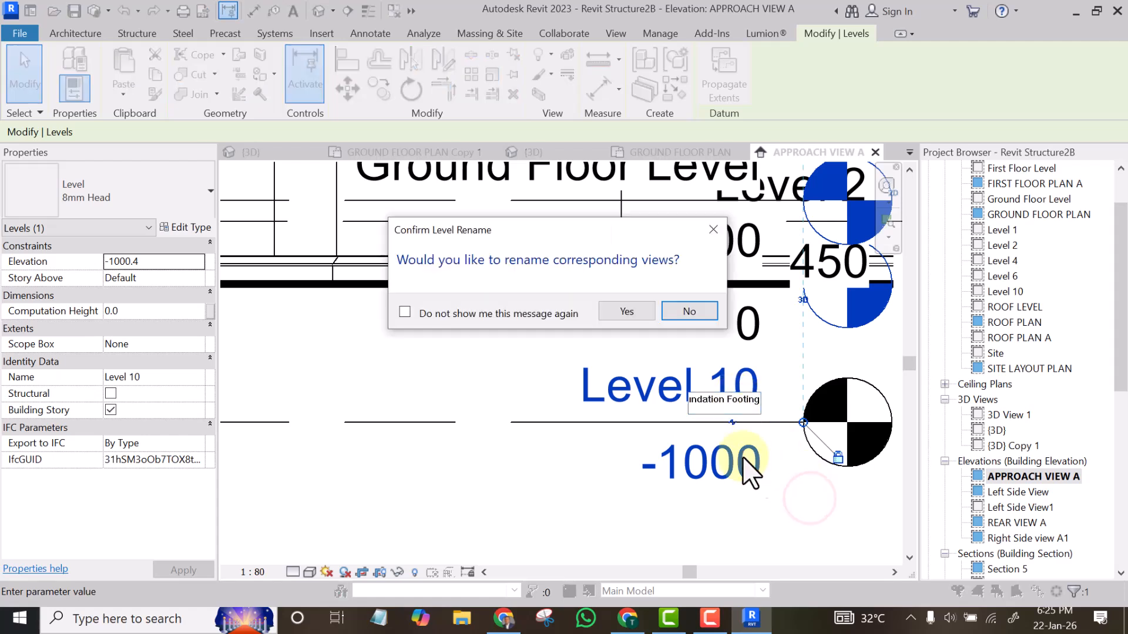
left_click(627, 311)
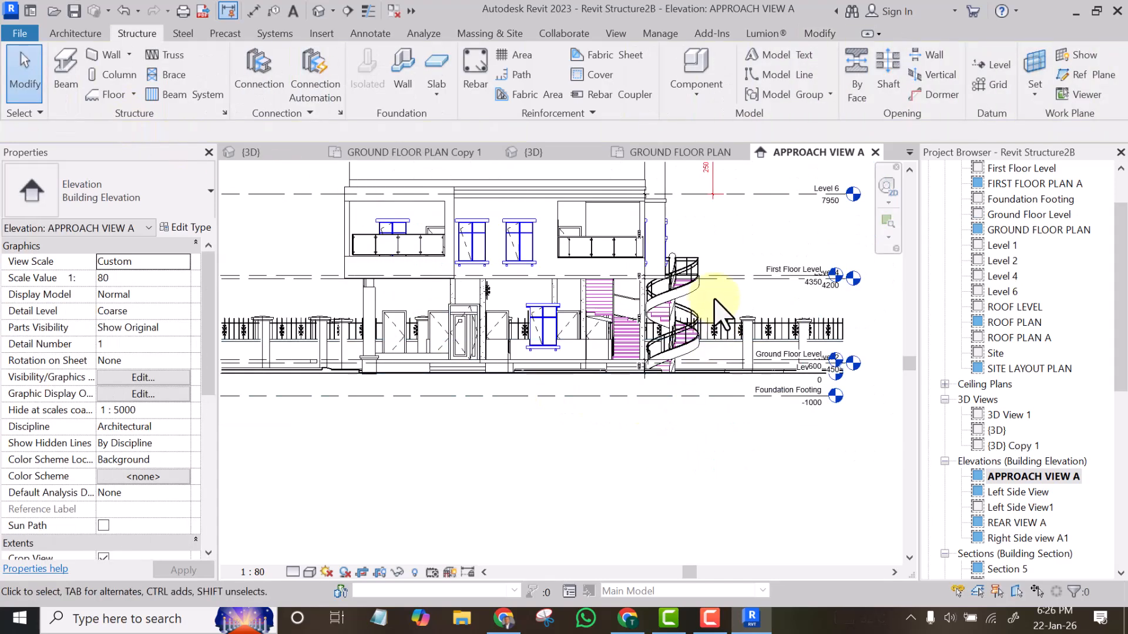
Step: Select the ground-storey elements in the elevation, filter them to Structural Columns, and set their base level to Foundation Footing
left_click_drag(720, 298, 327, 342)
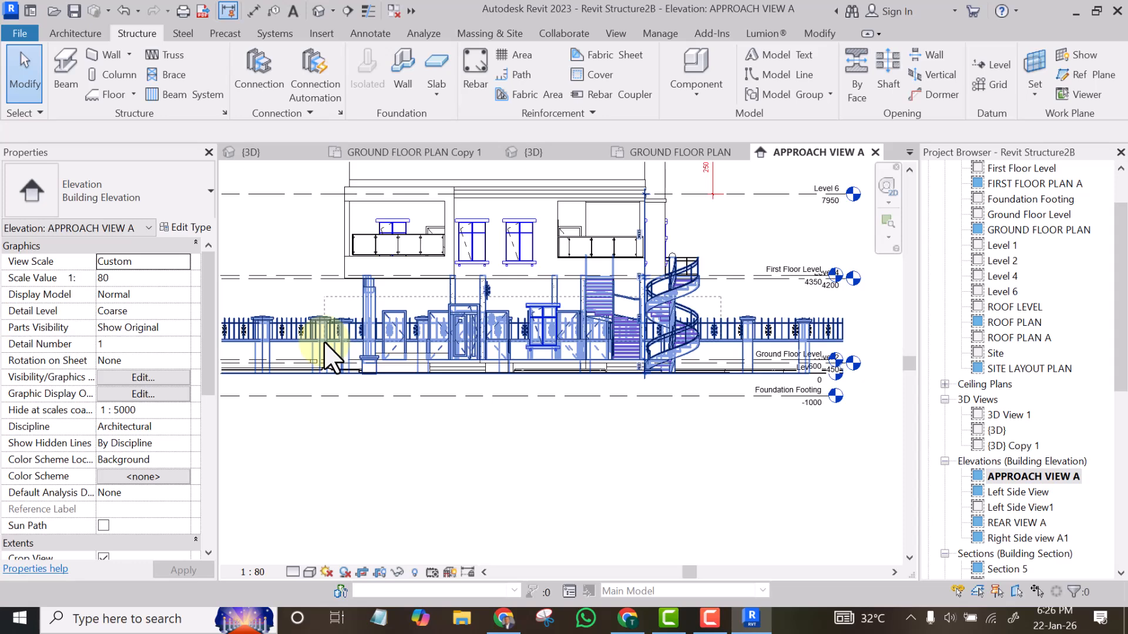
left_click_drag(327, 342, 327, 347)
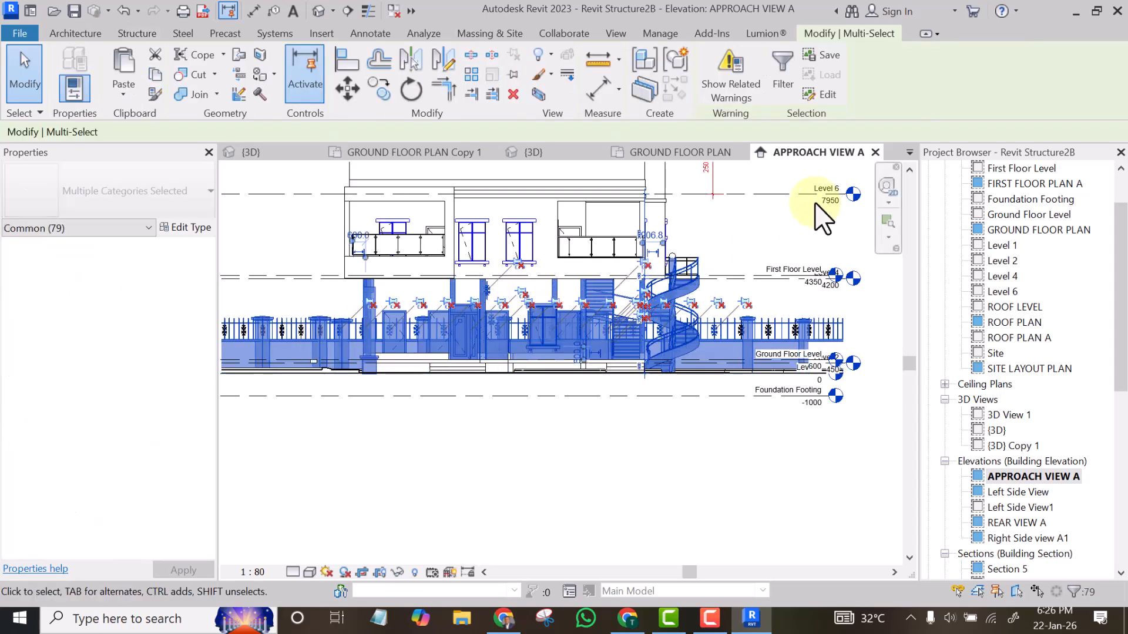
left_click(776, 73)
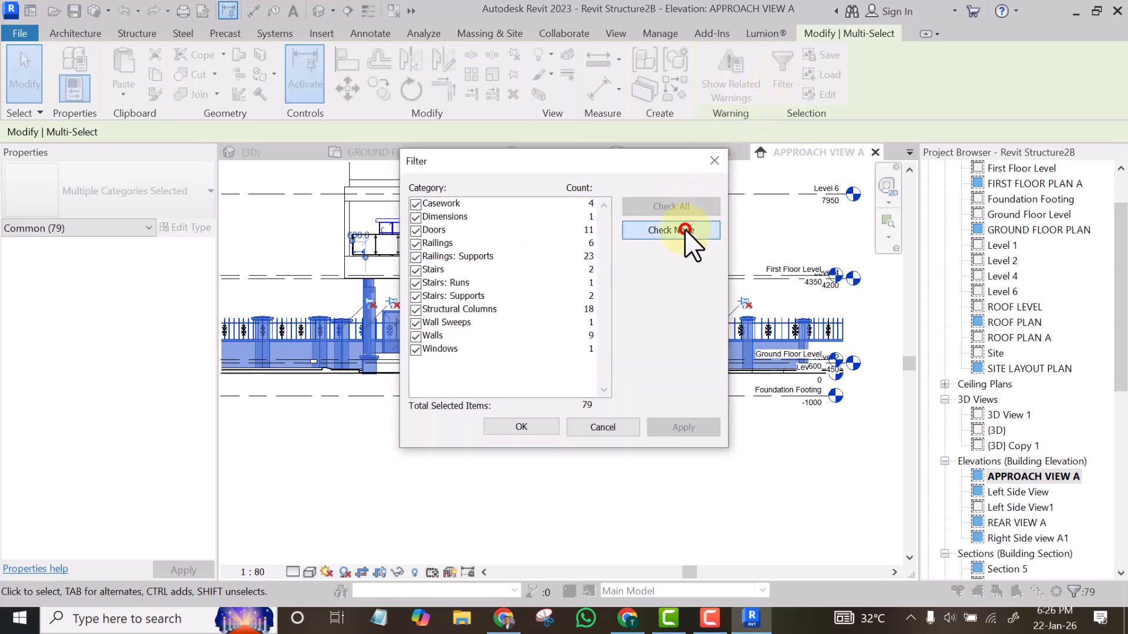
left_click(685, 231)
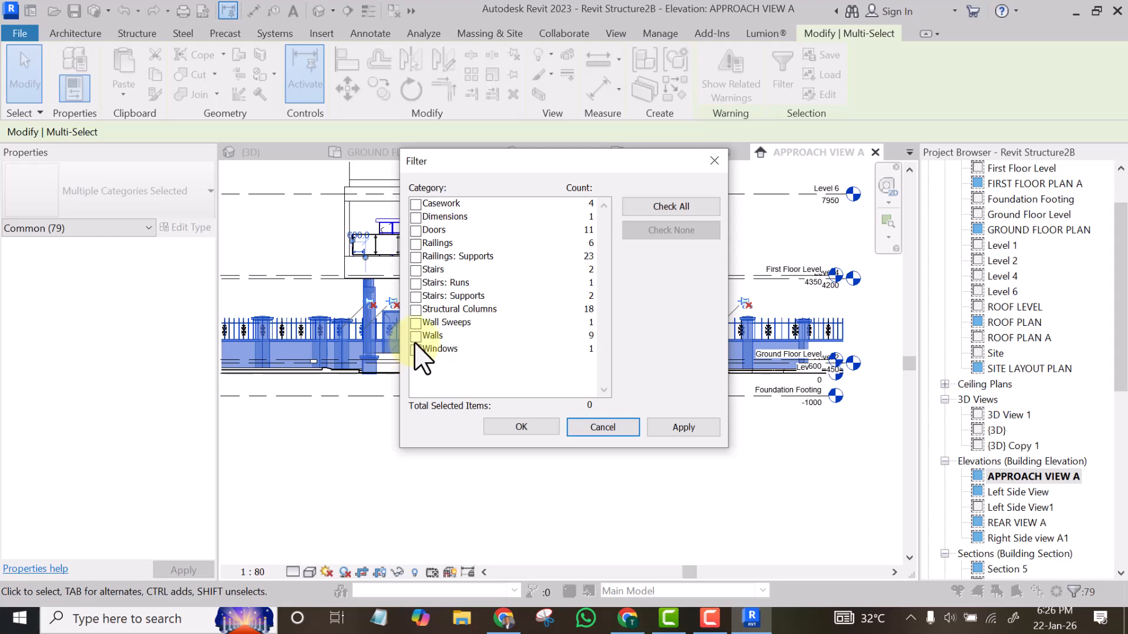
left_click(416, 311)
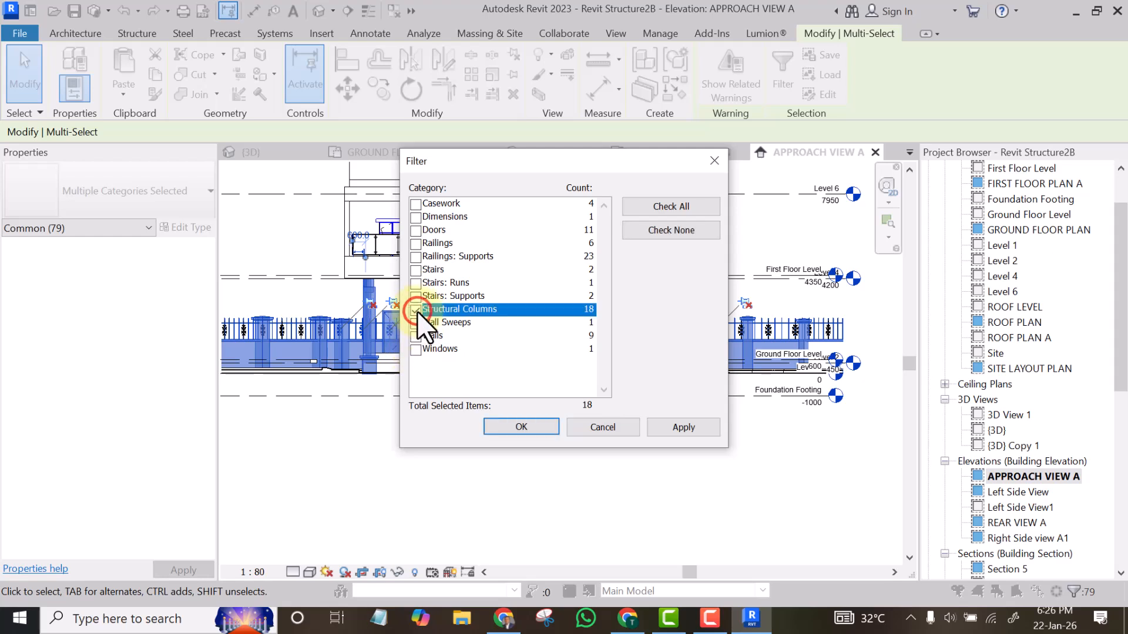
left_click(531, 428)
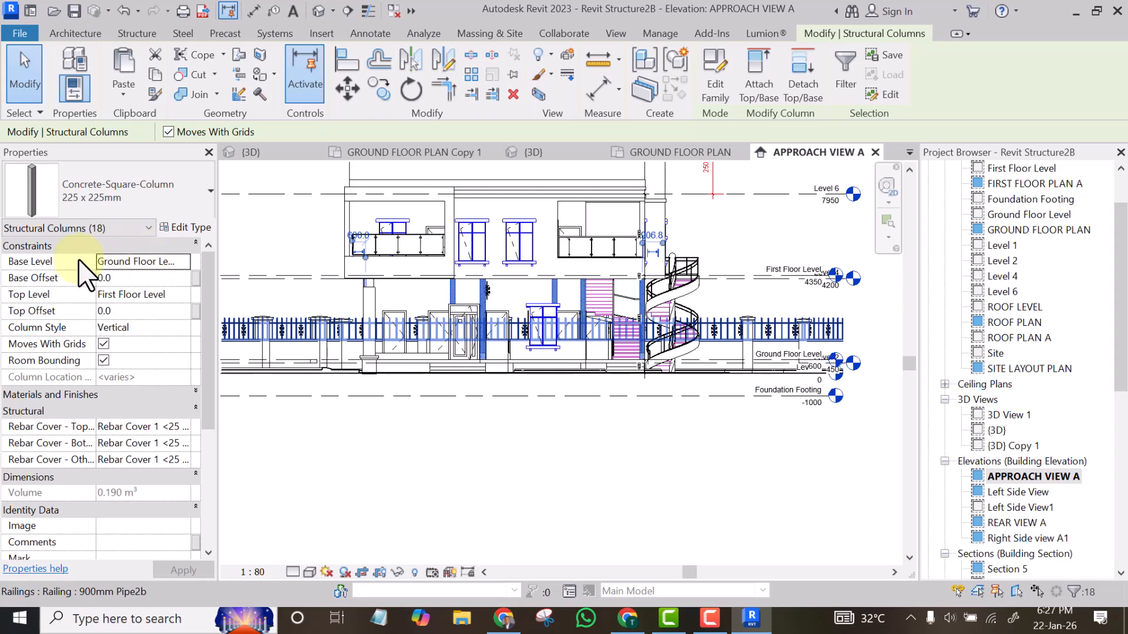
left_click(184, 262)
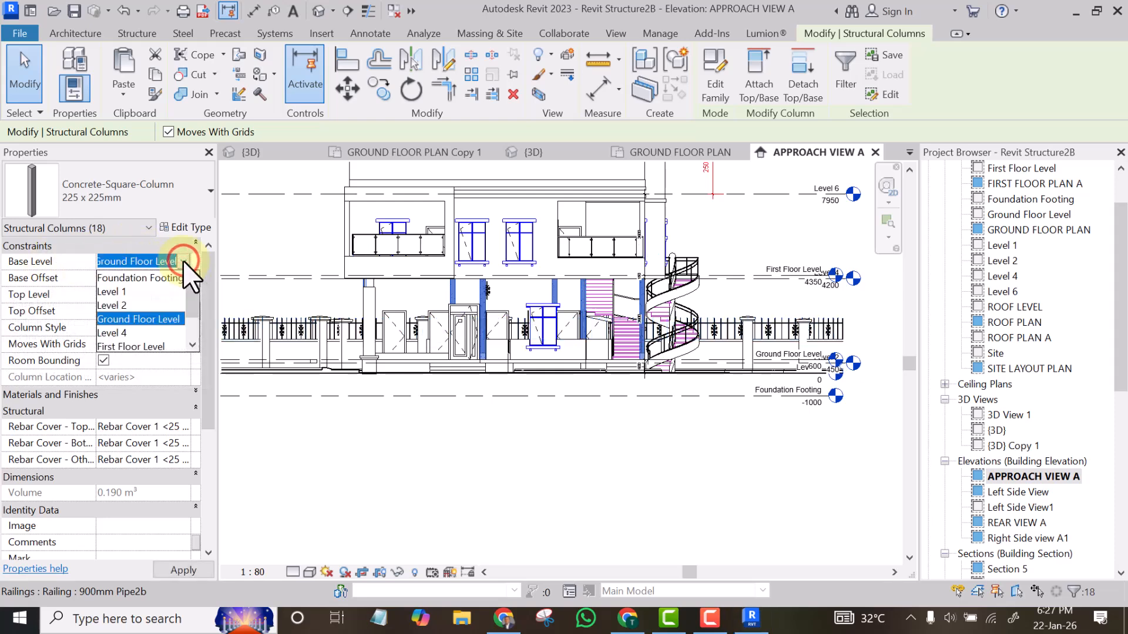
left_click(149, 279)
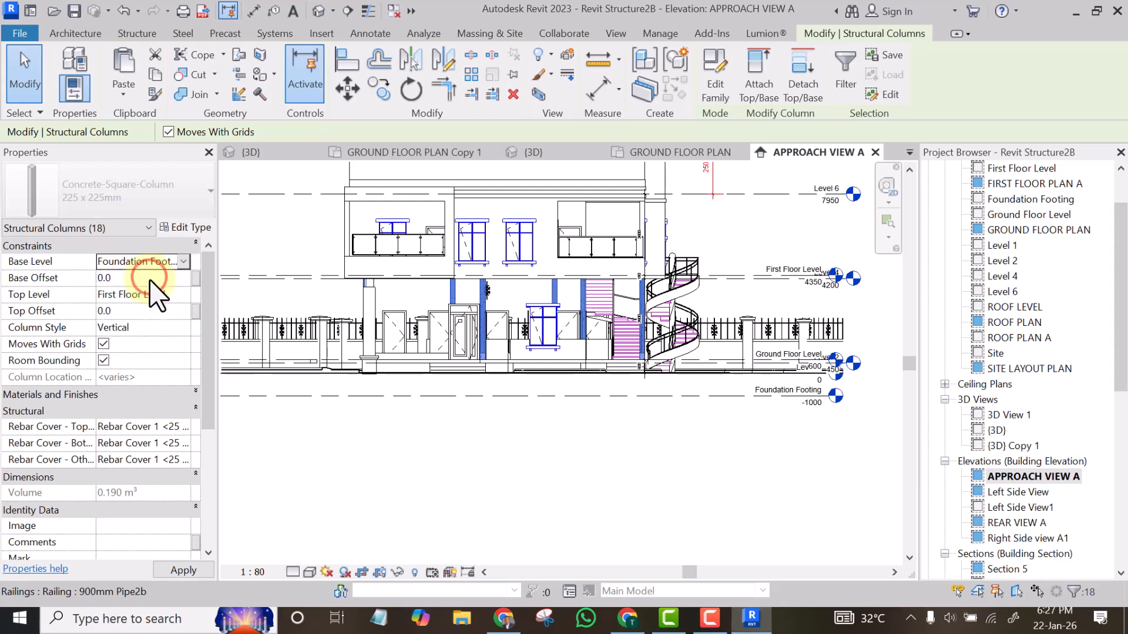
left_click(182, 569)
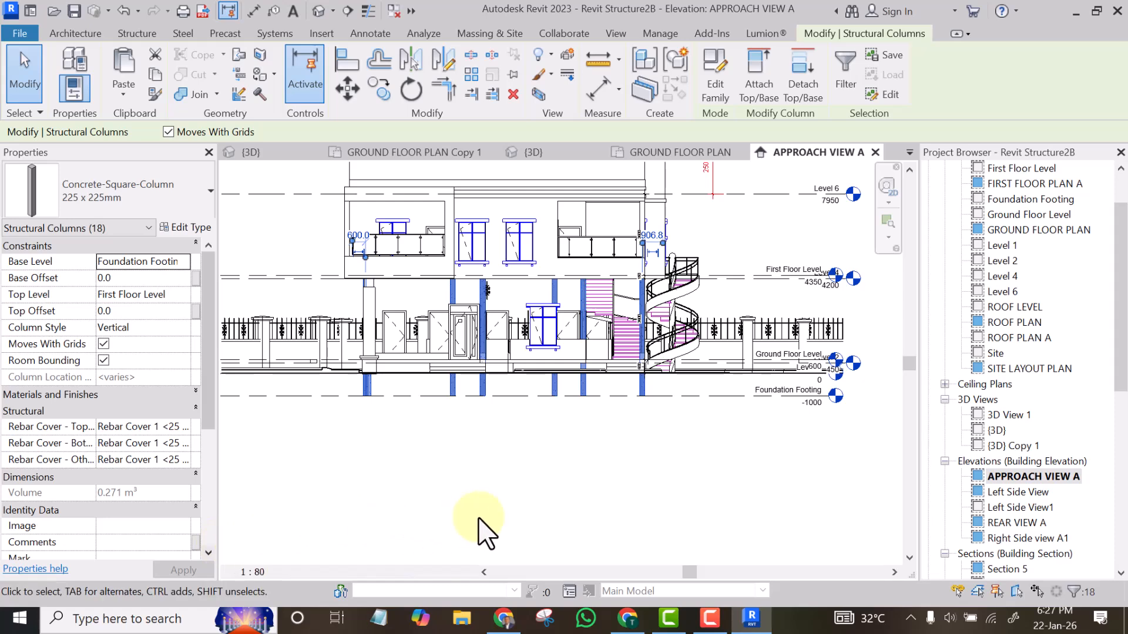
left_click(573, 532)
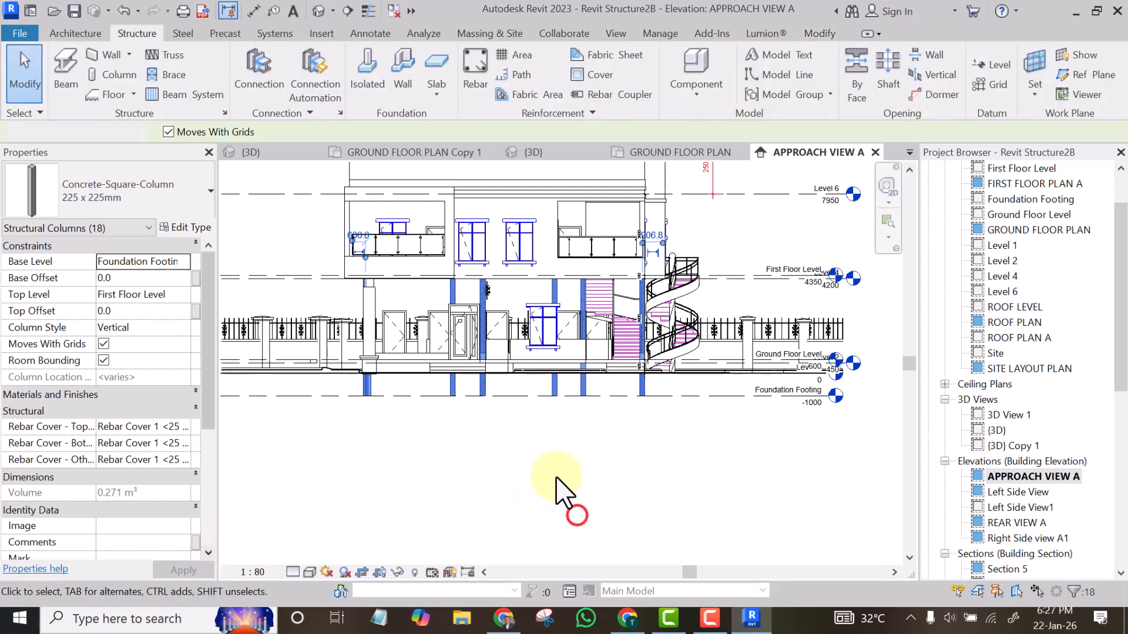
Step: In the 01 Structural Plan floor plan, select the whole building, filter to Walls, Doors and Windows, and delete them
left_click_drag(1119, 235, 1121, 191)
double_click(1008, 215)
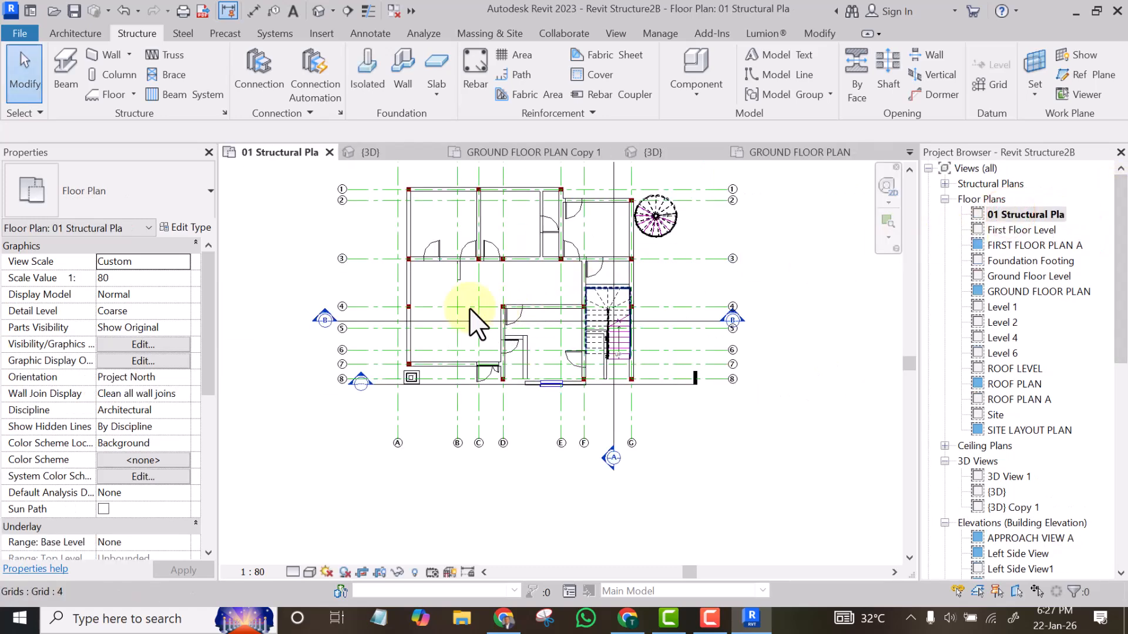
scroll(486, 319, "down", 1)
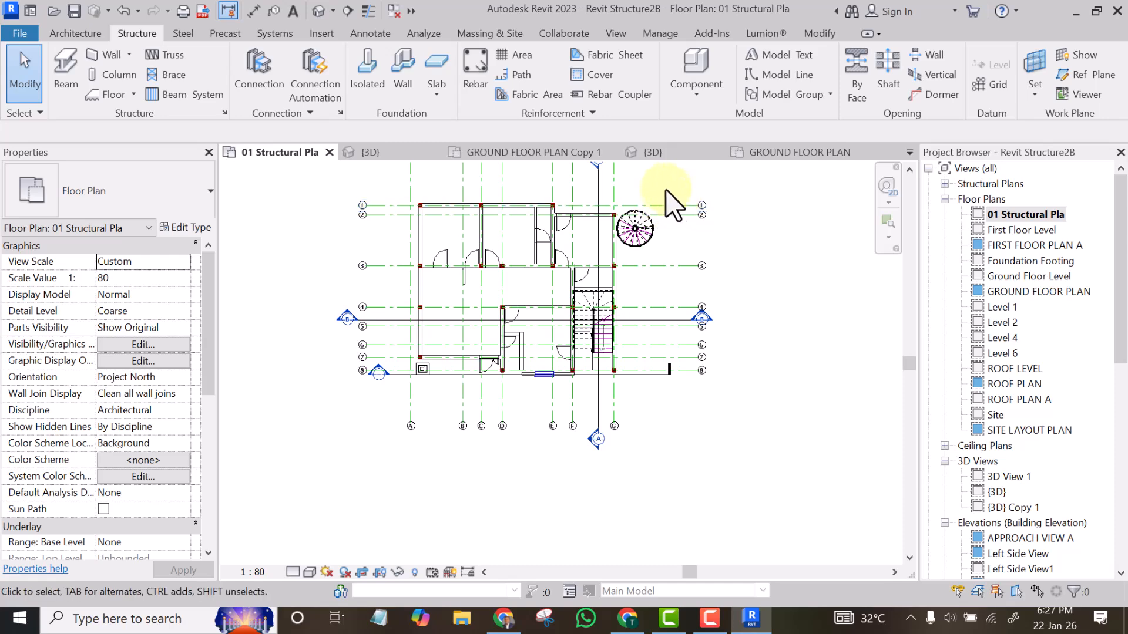
left_click_drag(648, 183, 397, 391)
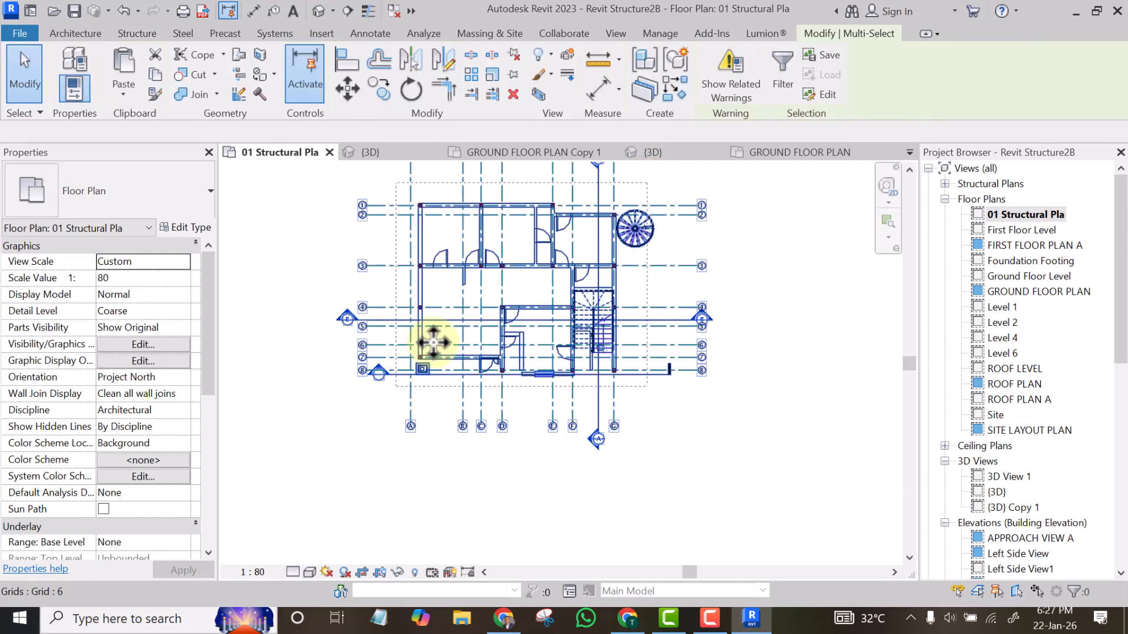
left_click(781, 66)
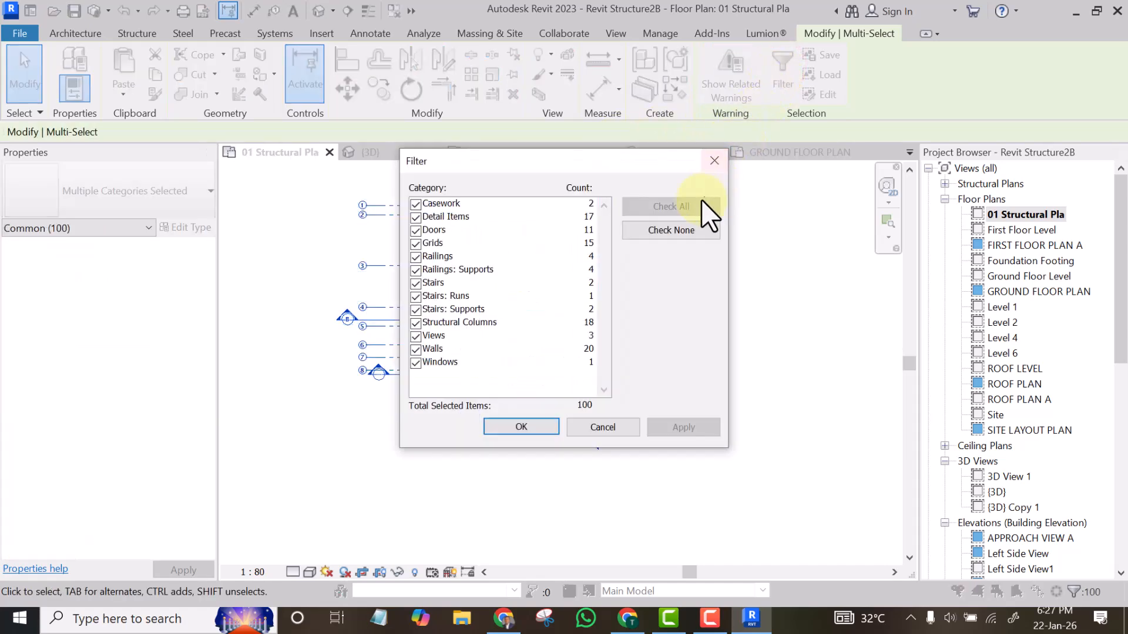
left_click(671, 229)
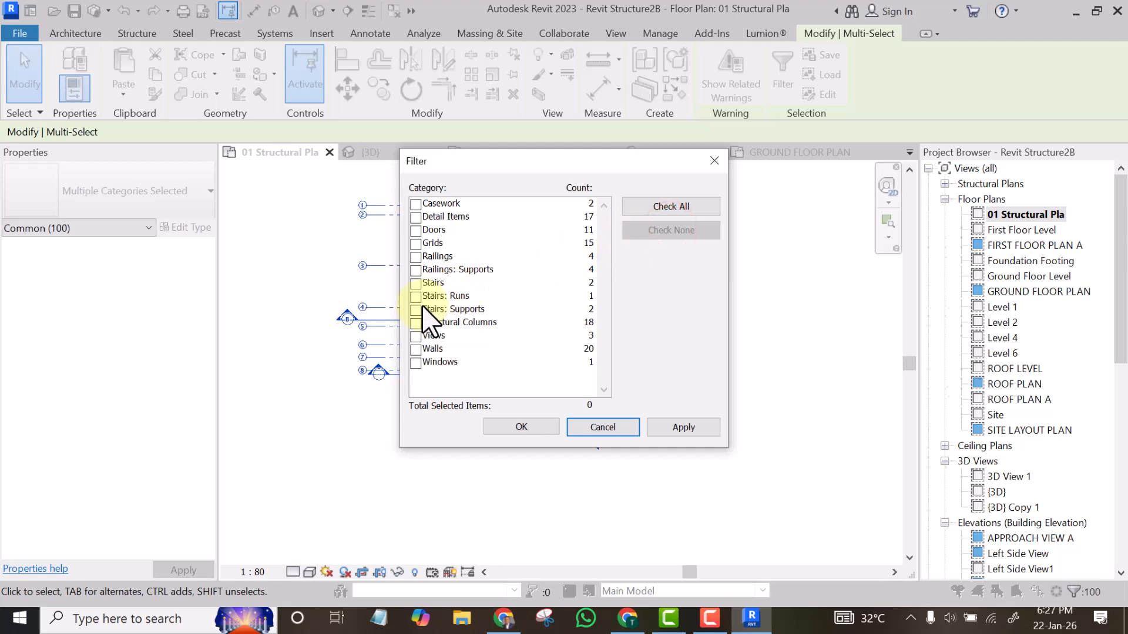
left_click(415, 349)
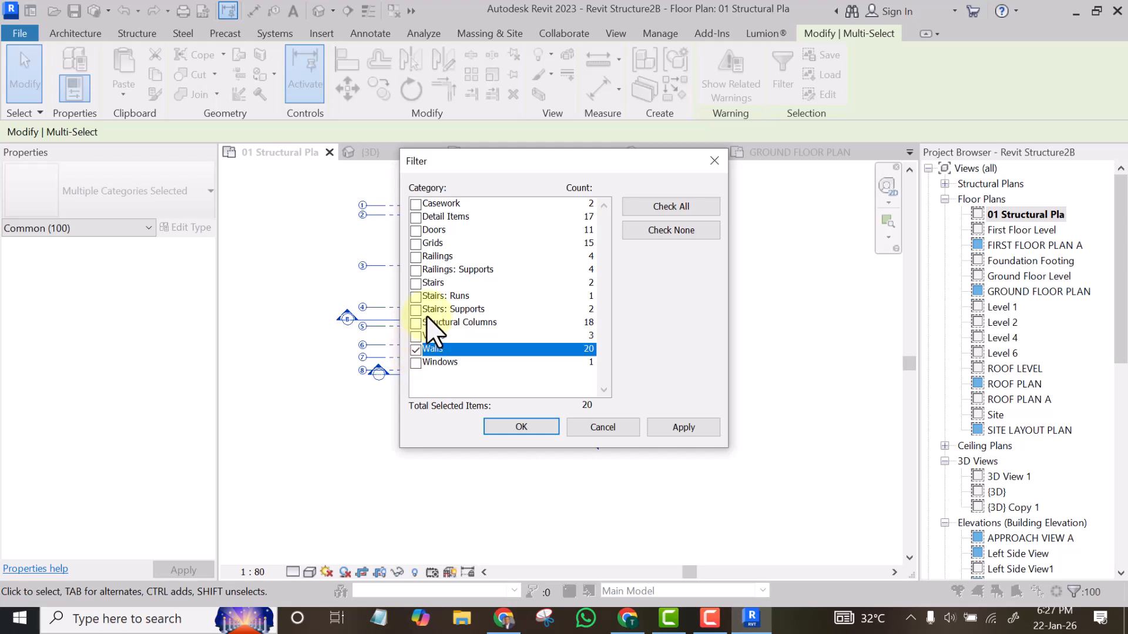
left_click(415, 229)
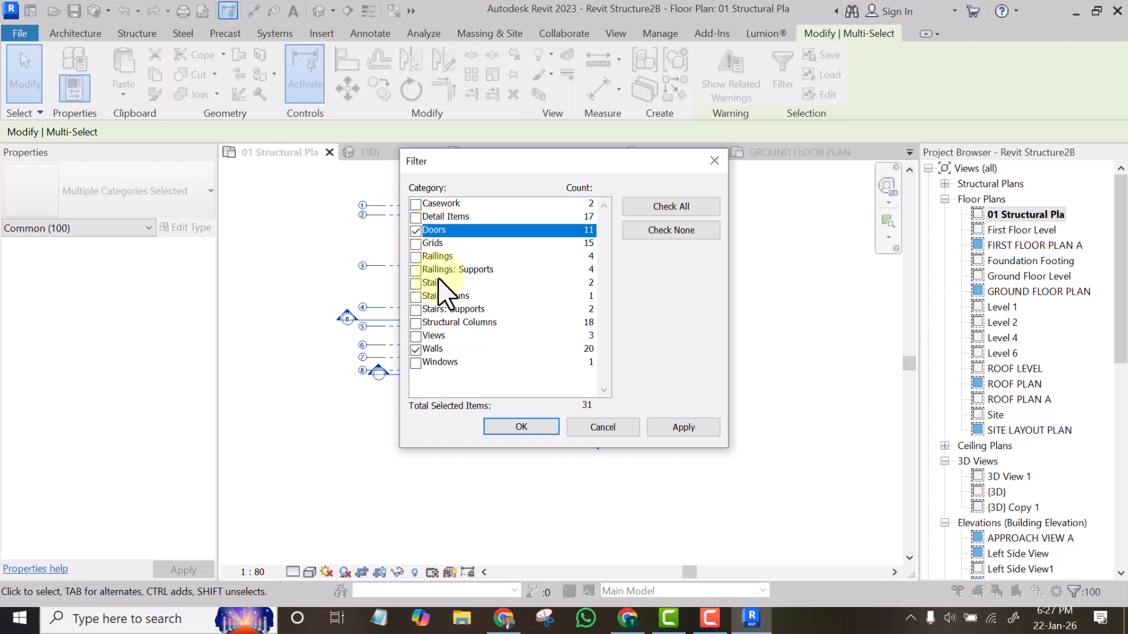
left_click(416, 363)
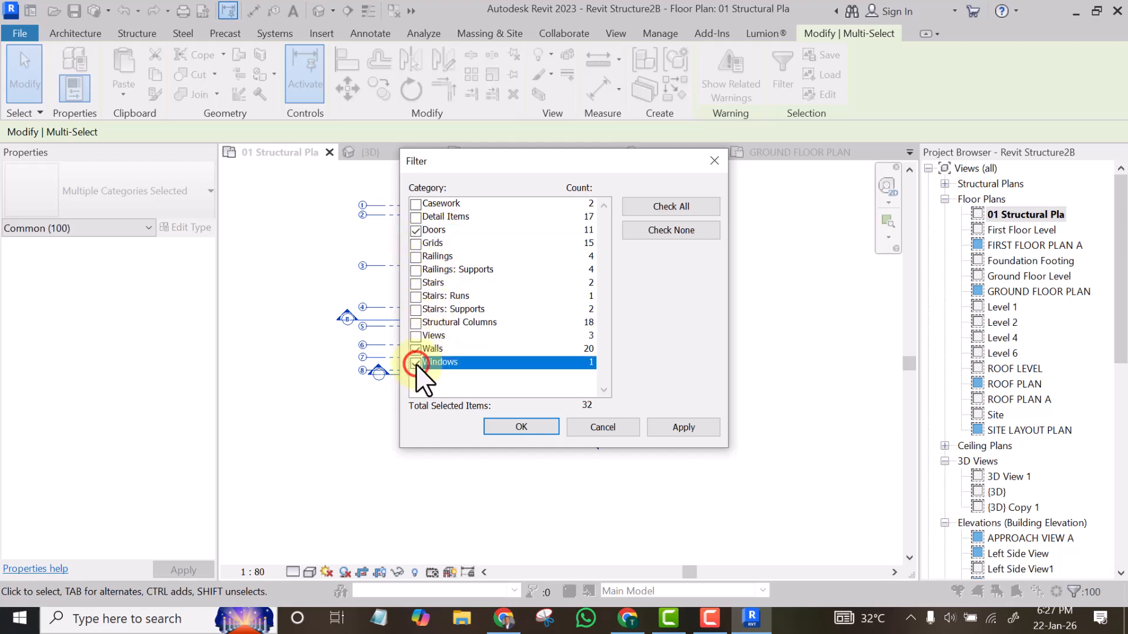
left_click(519, 427)
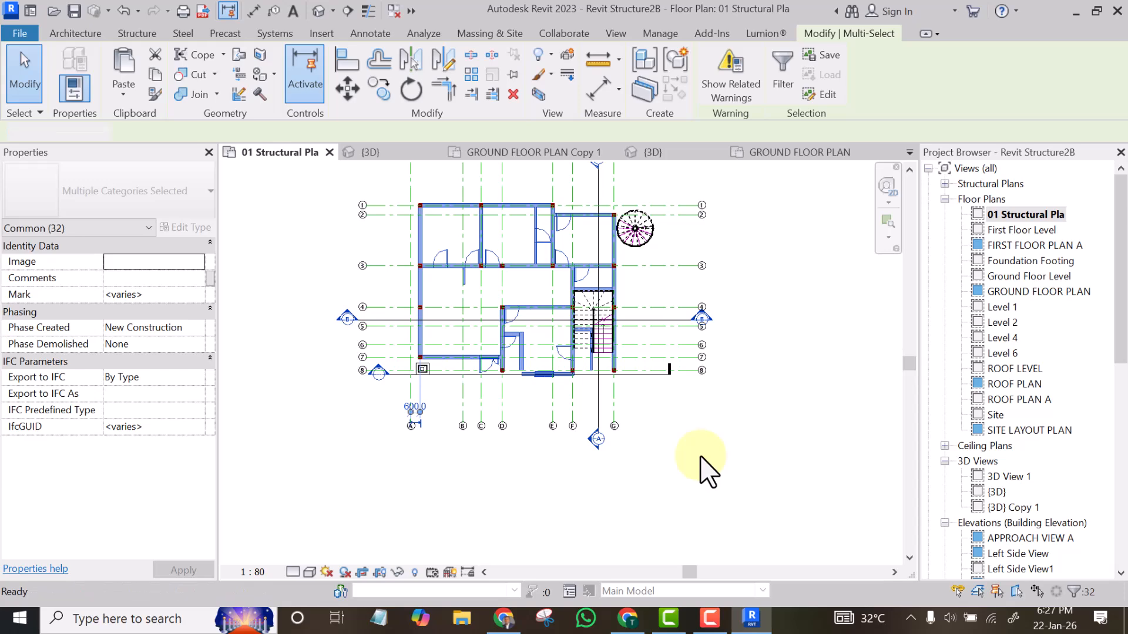
key("Delete")
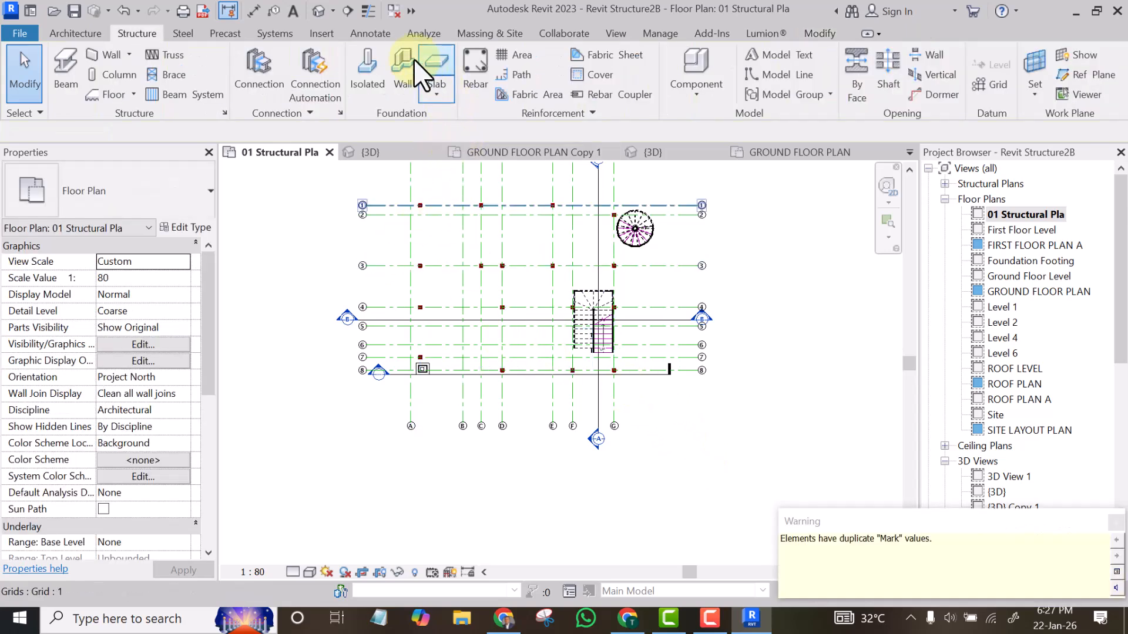
Step: Open the default 3D view and delete the casework entrance steps at the front of the ground floor slab
left_click(320, 8)
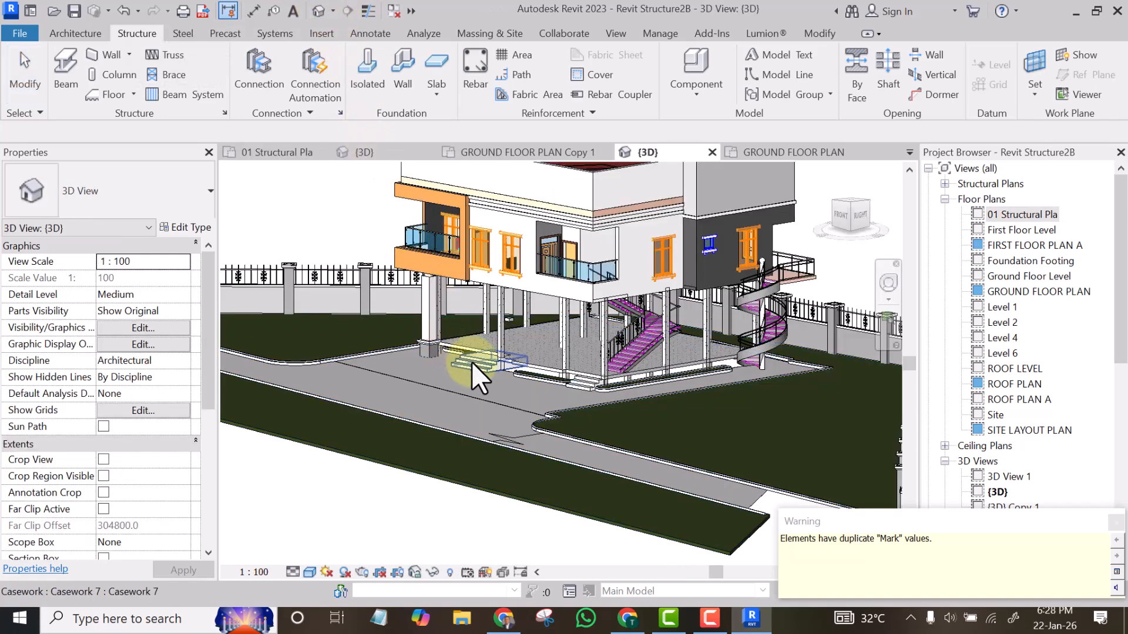
scroll(471, 362, "up", 5)
left_click(495, 368)
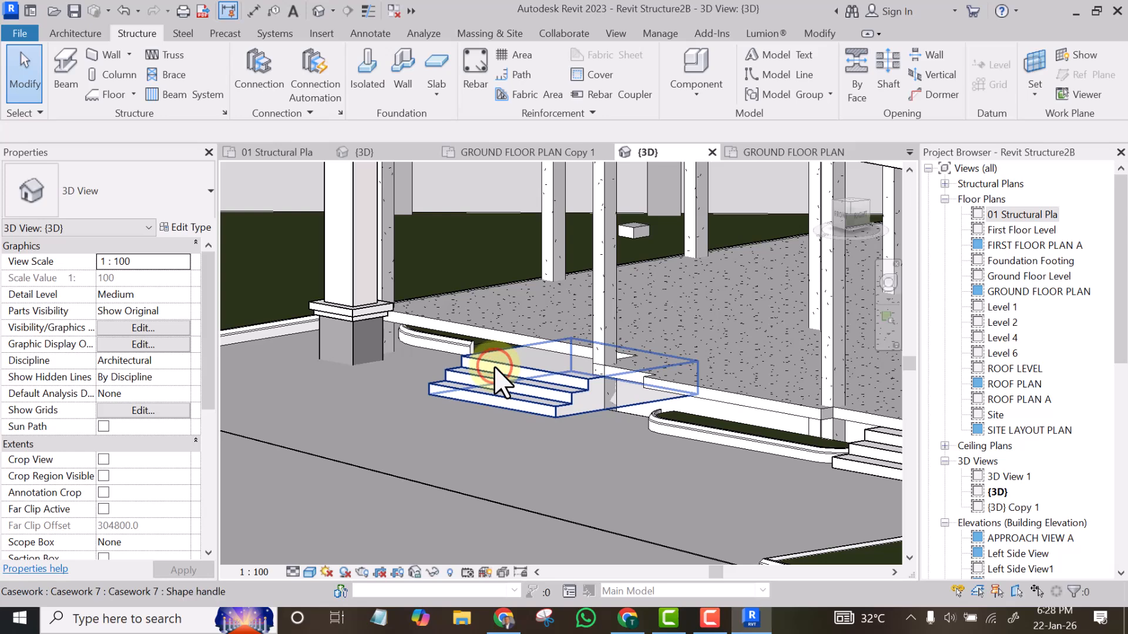
key("Delete")
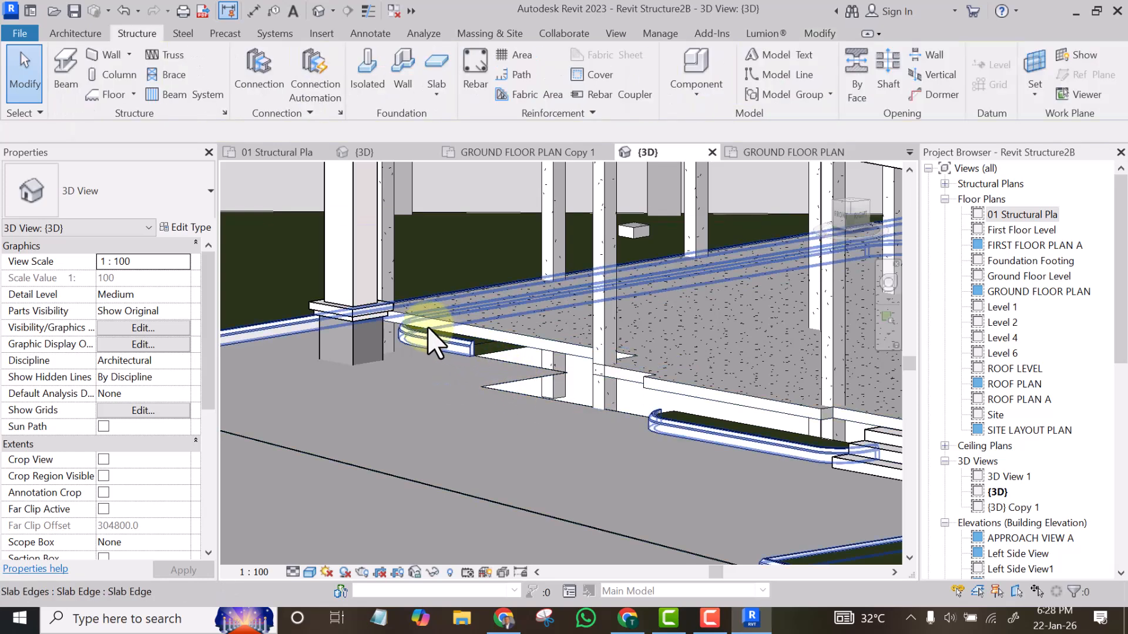
Step: Delete the PAVEMENT floor around the building and the adjoining Asphalt driveway floor
scroll(435, 329, "down", 4)
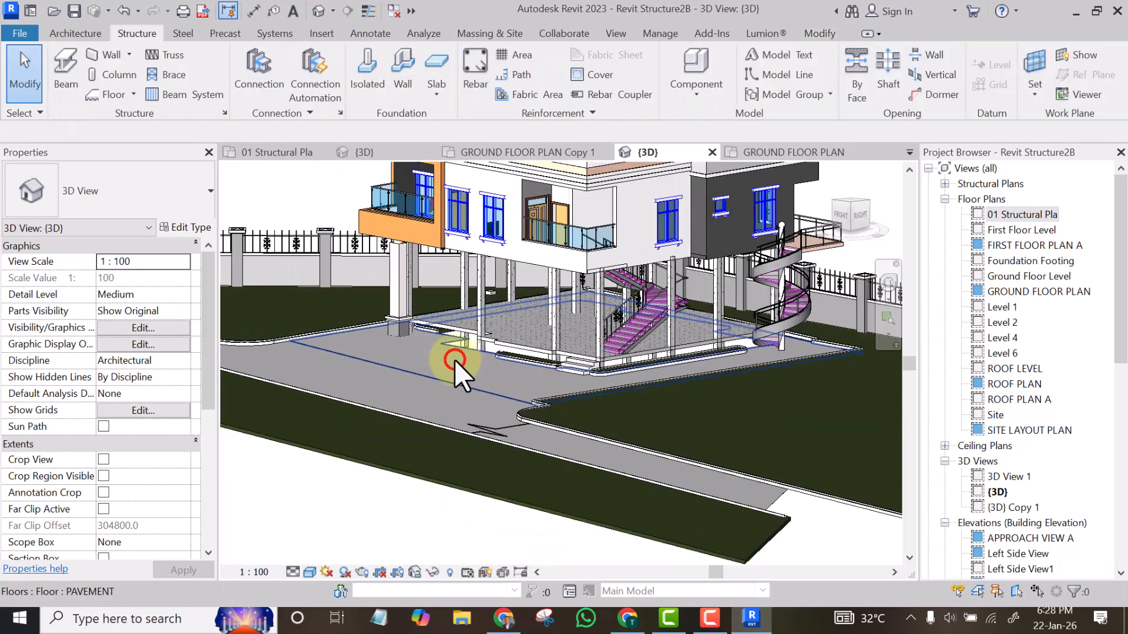
left_click(453, 359)
key("Delete")
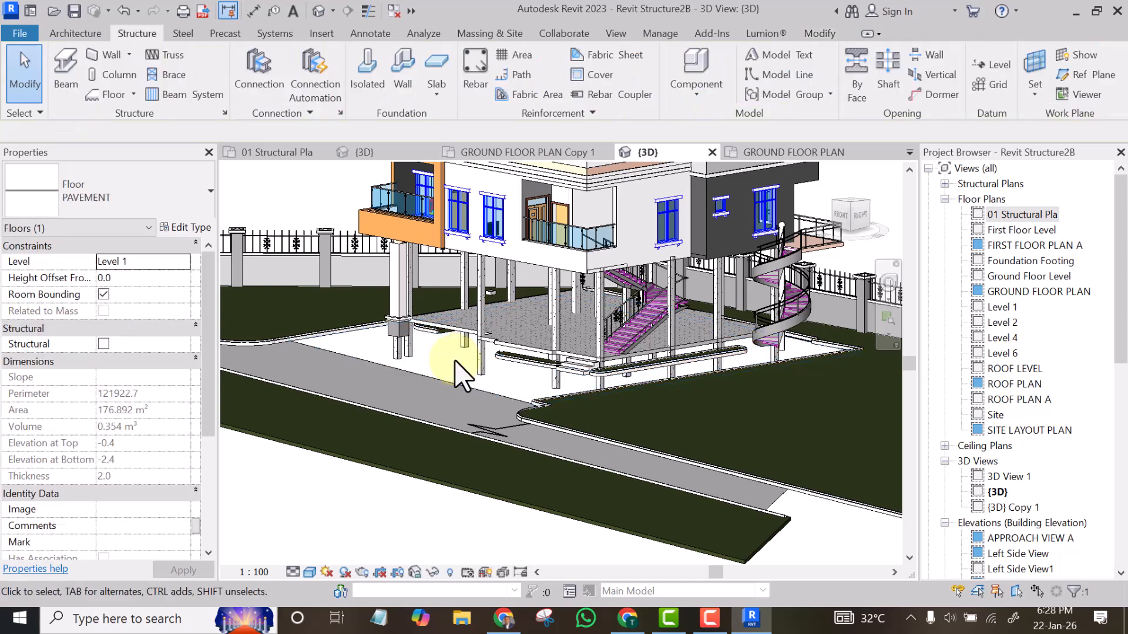
left_click(439, 387)
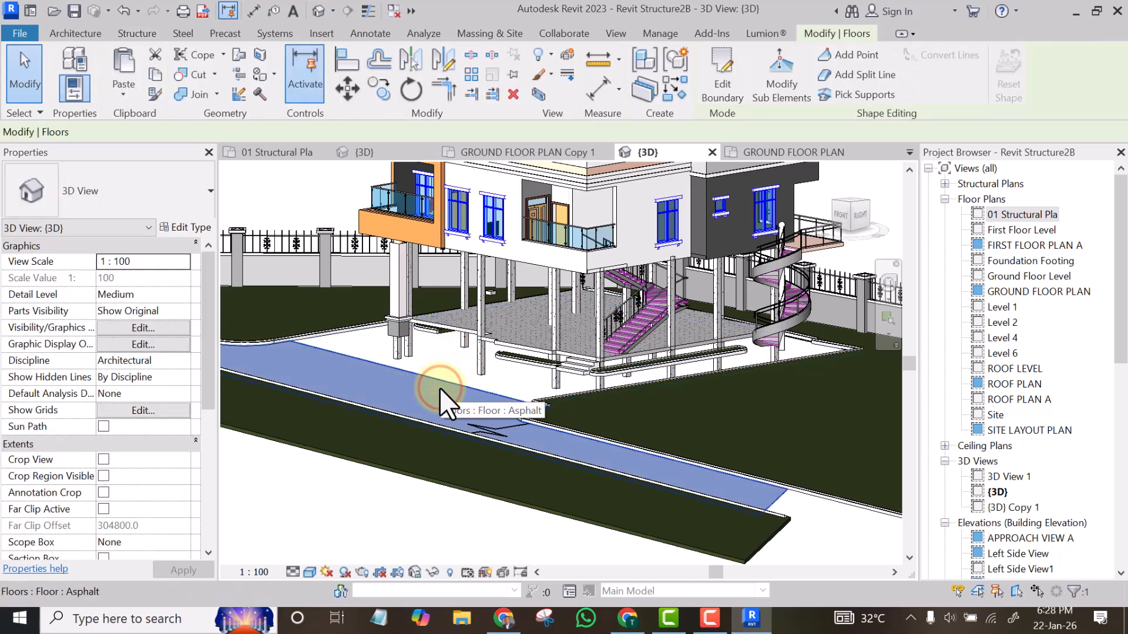
key("Delete")
Step: Delete the GRASS LAWN floors together with their slab-edge kerbs around the building
scroll(634, 400, "up", 5)
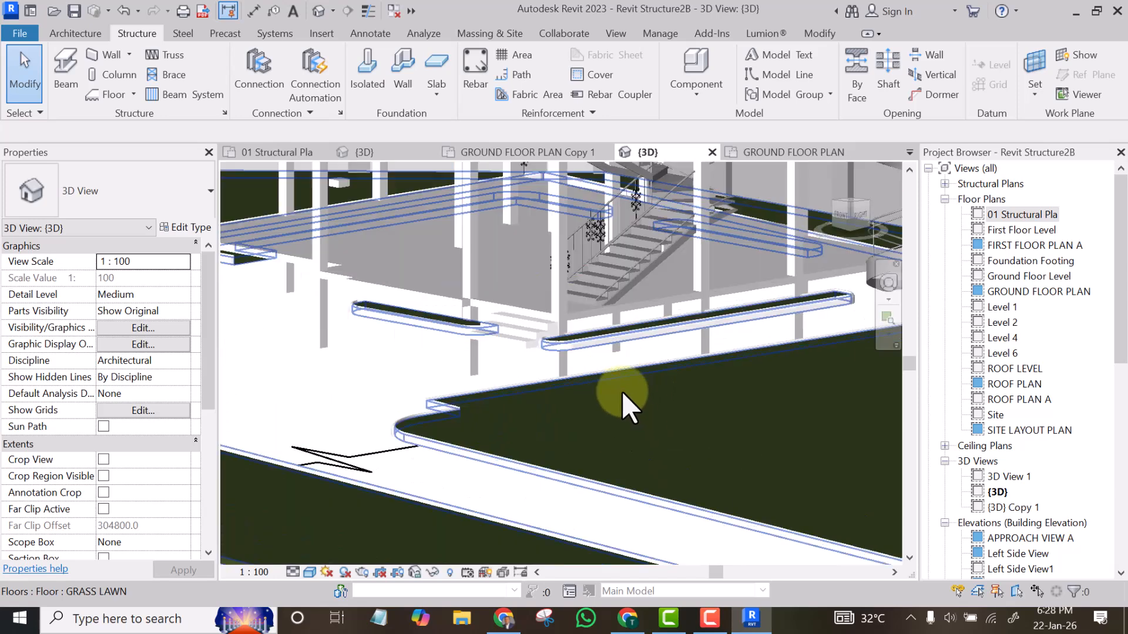
scroll(623, 393, "up", 3)
scroll(520, 330, "down", 4)
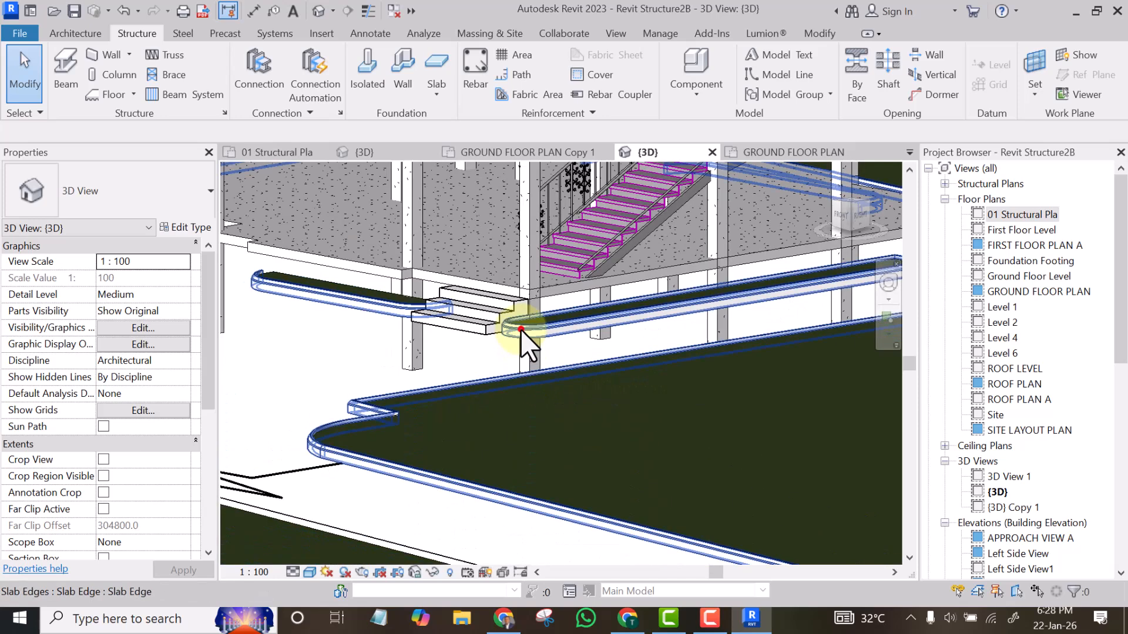
left_click(521, 330)
key("Delete")
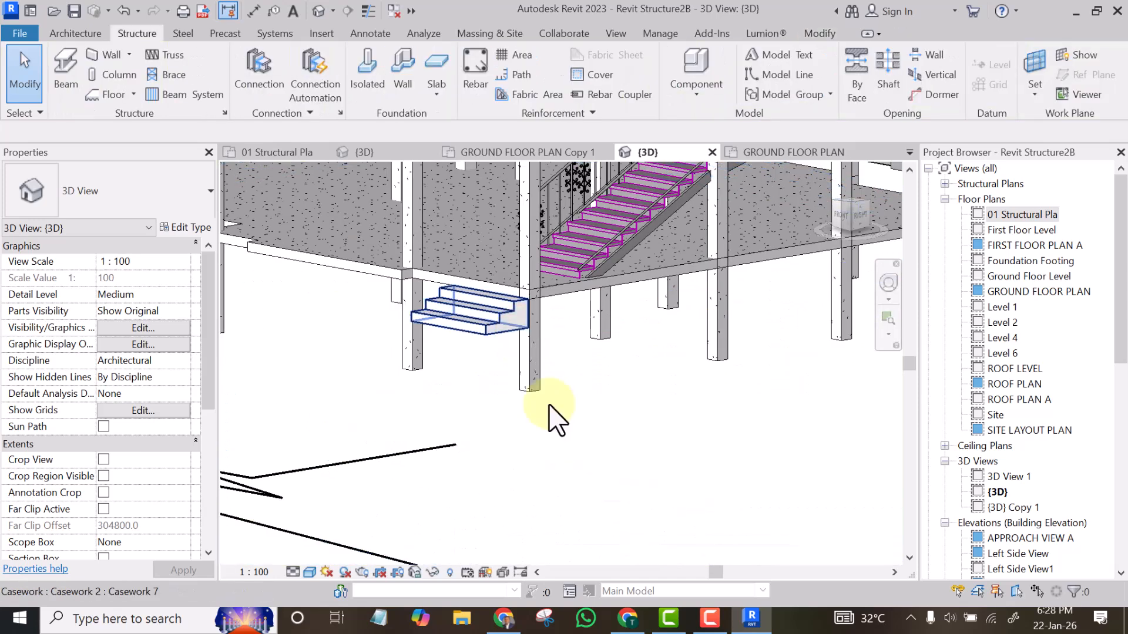
Step: Delete the remaining casework steps beside the corner column below the staircase
scroll(520, 330, "down", 3)
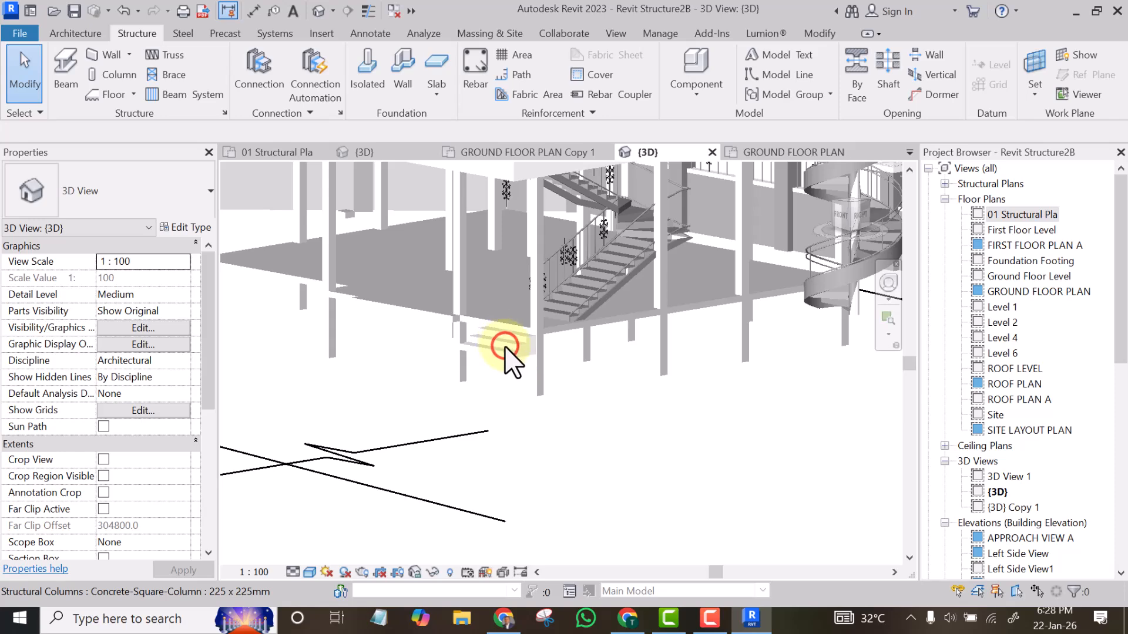
left_click(505, 348)
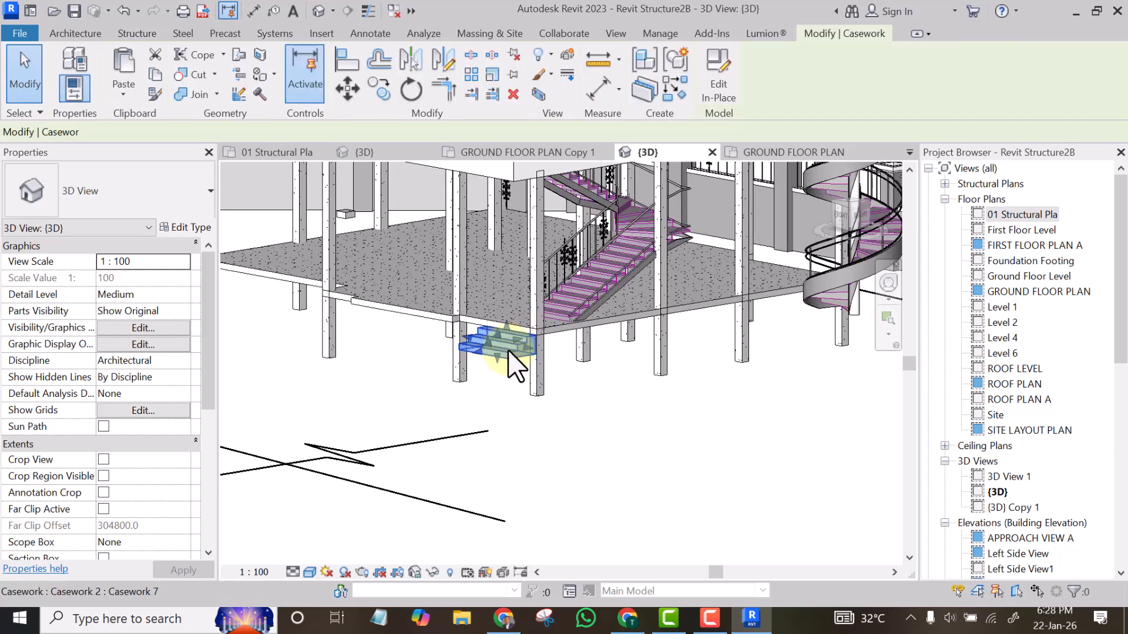
key("Delete")
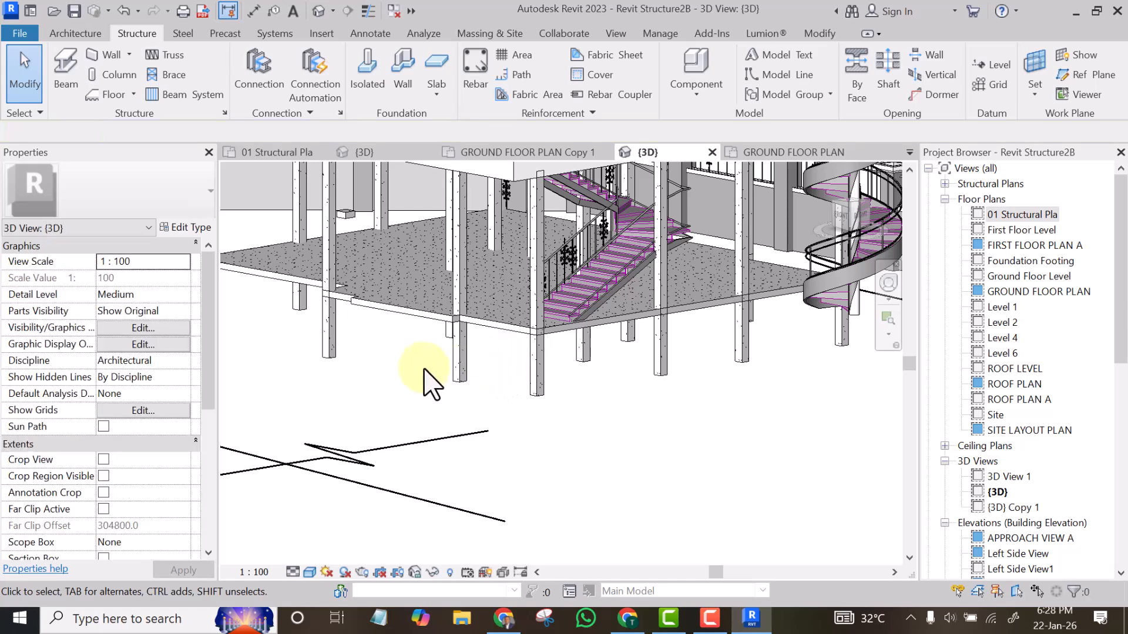
Step: Delete the casework cladding and base block around the column at the front corner of the ground floor slab
scroll(505, 400, "down", 2)
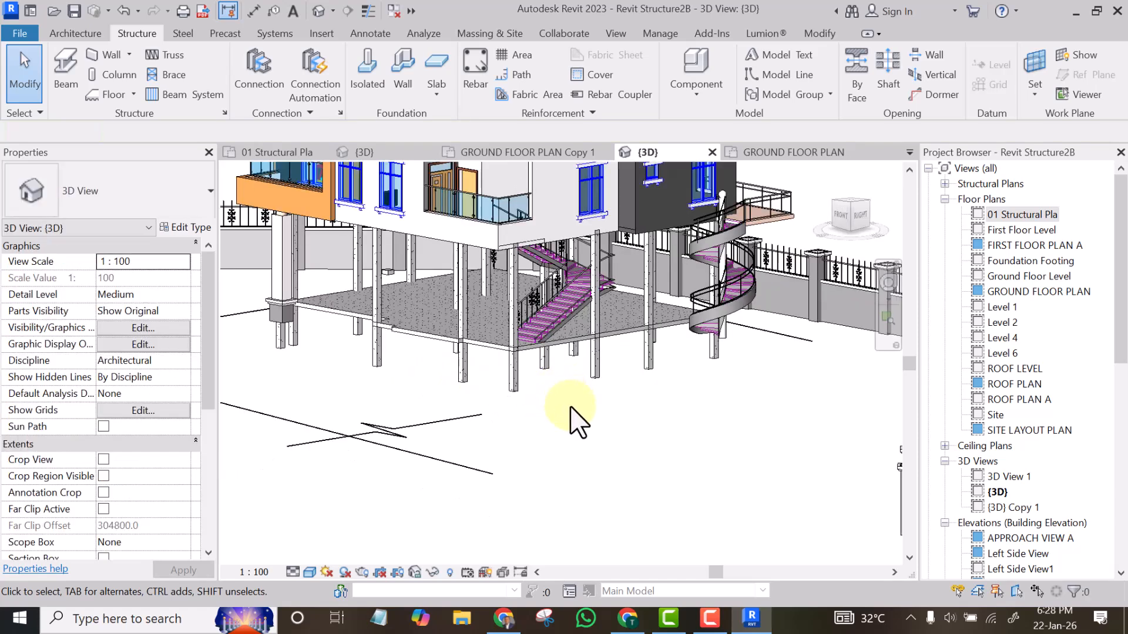
middle_click_drag(558, 411, 675, 411, "shift")
scroll(674, 396, "down", 3)
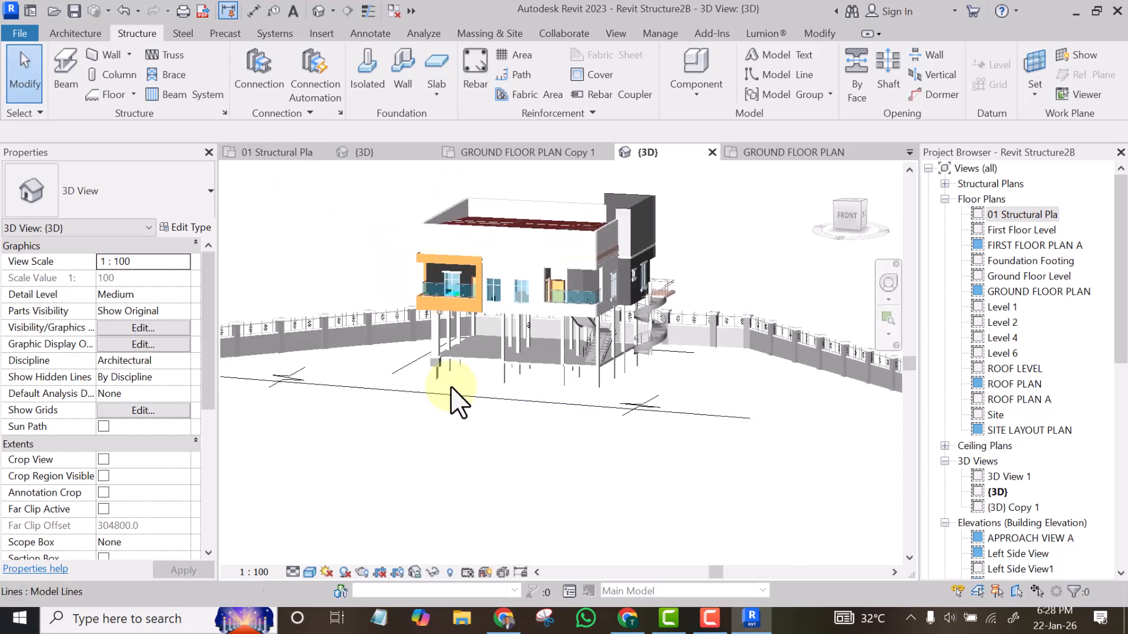
scroll(443, 378, "up", 6)
scroll(434, 353, "up", 1)
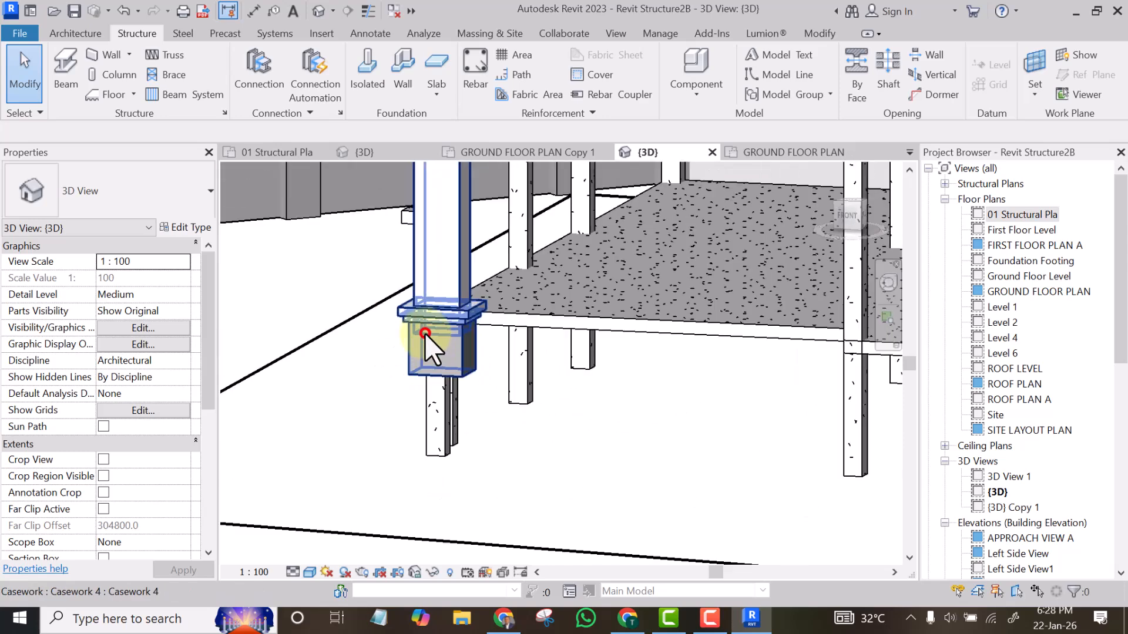
left_click(425, 333)
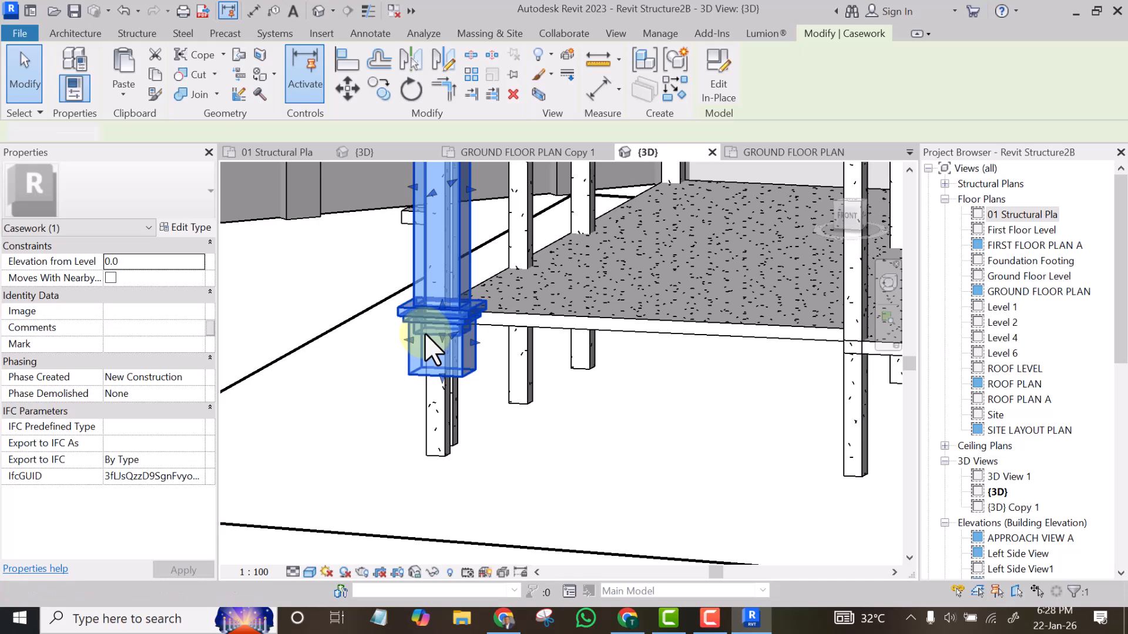
key("Escape")
scroll(412, 370, "down", 6)
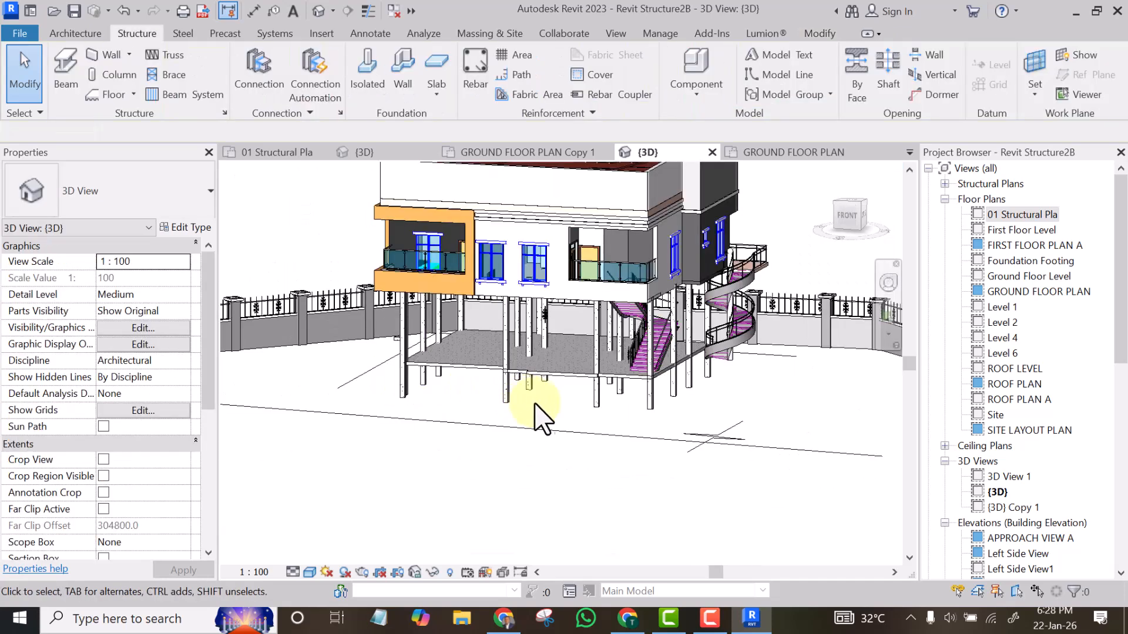
Step: Delete the leftover model lines on the ground in front of and beside the building
middle_click_drag(573, 409, 643, 454, "shift")
left_click_drag(813, 391, 716, 445)
key("Delete")
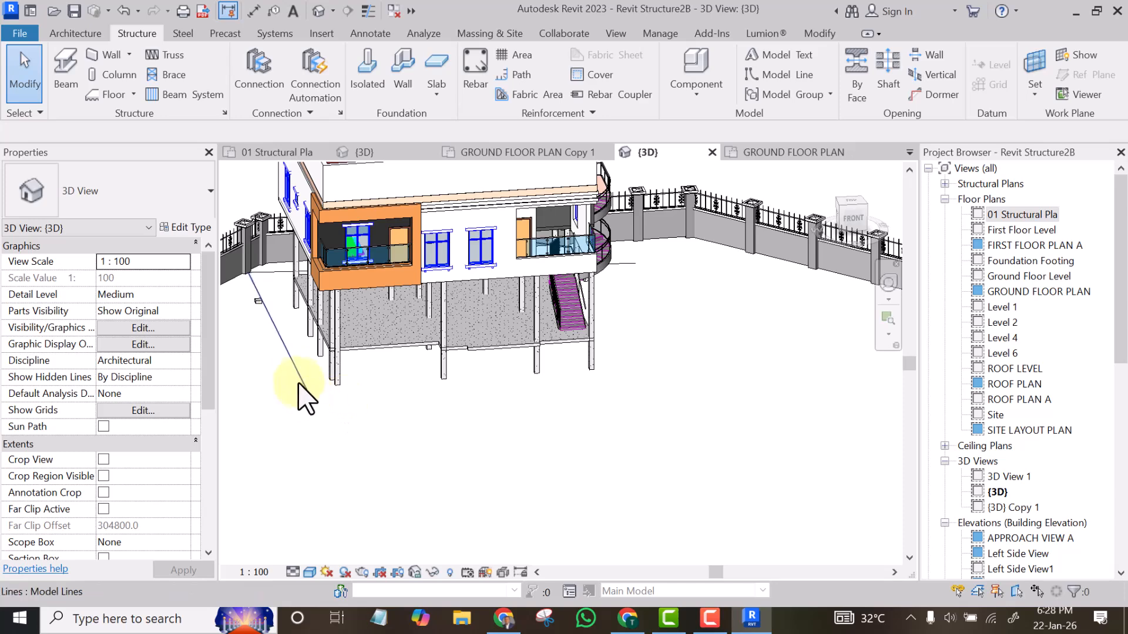
scroll(301, 366, "up", 3)
left_click_drag(310, 361, 272, 421)
key("Delete")
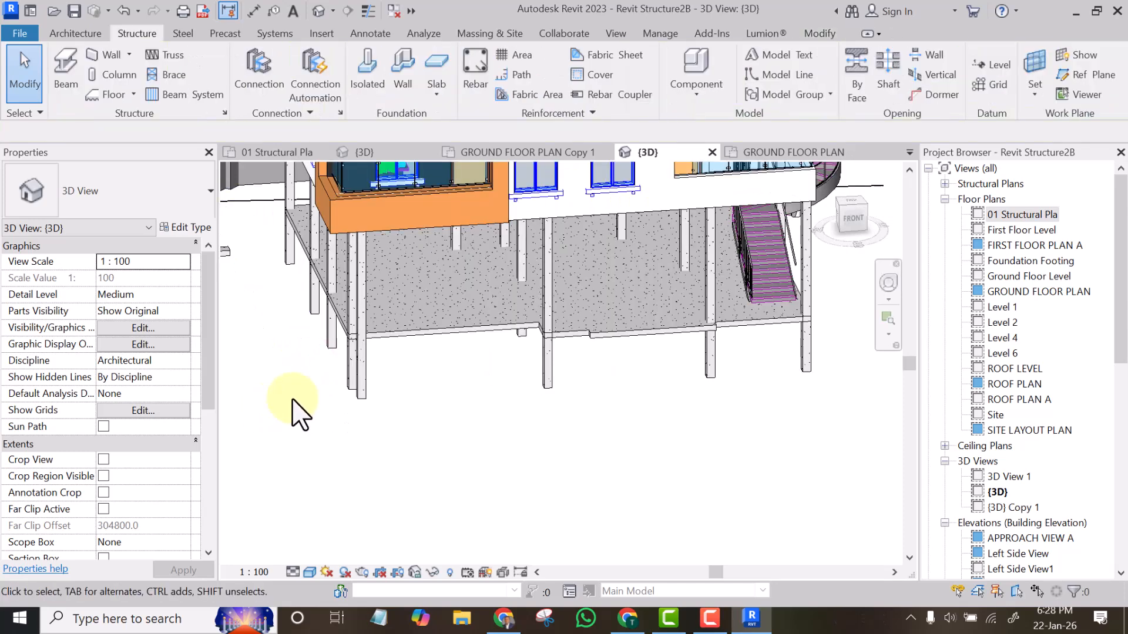
Step: Delete the stray railing support floating beside a 225 x 225mm column above the ground floor slab
scroll(409, 399, "down", 3)
middle_click_drag(624, 426, 646, 453, "shift")
scroll(642, 455, "up", 4)
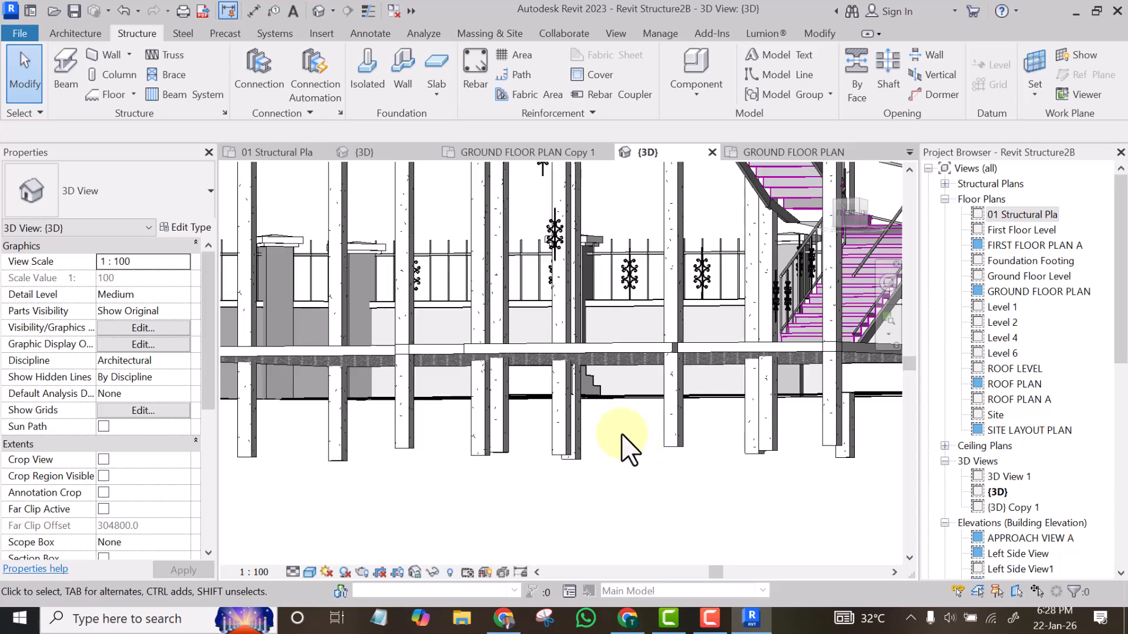
scroll(584, 367, "down", 3)
middle_click_drag(587, 395, 604, 536, "shift")
scroll(520, 223, "up", 6)
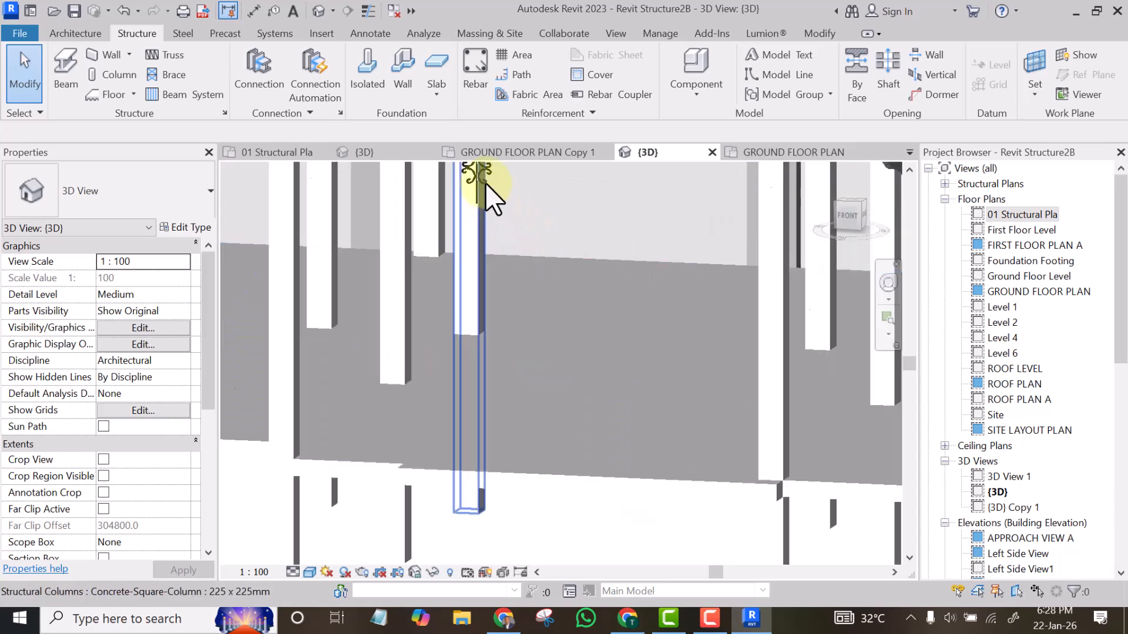
left_click(481, 180)
key("Escape")
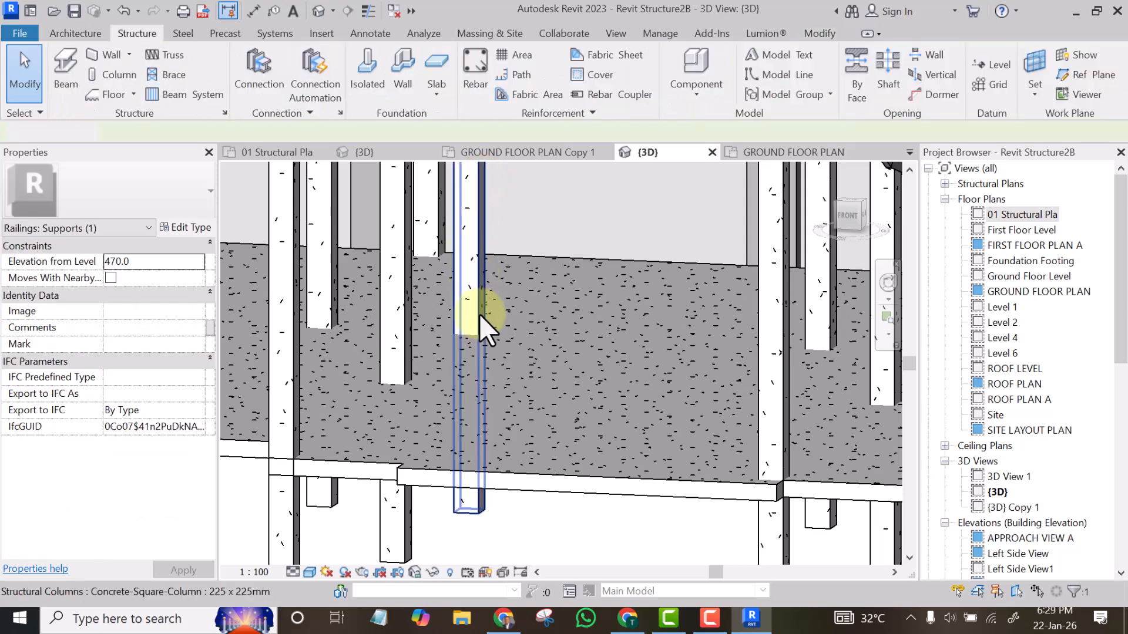
scroll(495, 354, "down", 5)
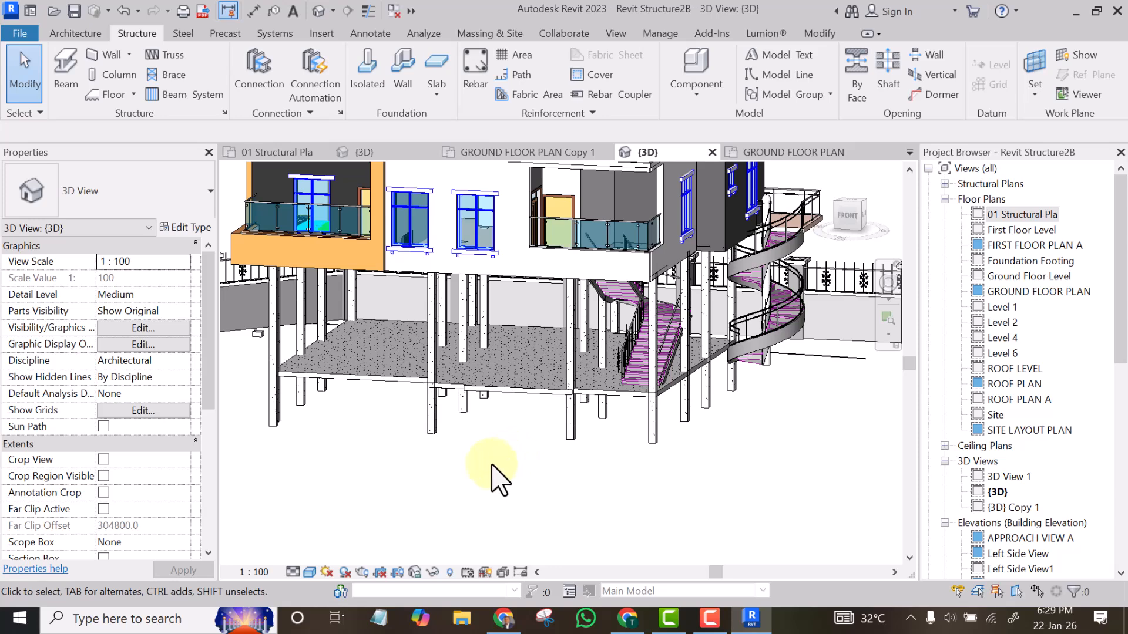
scroll(493, 465, "up", 2)
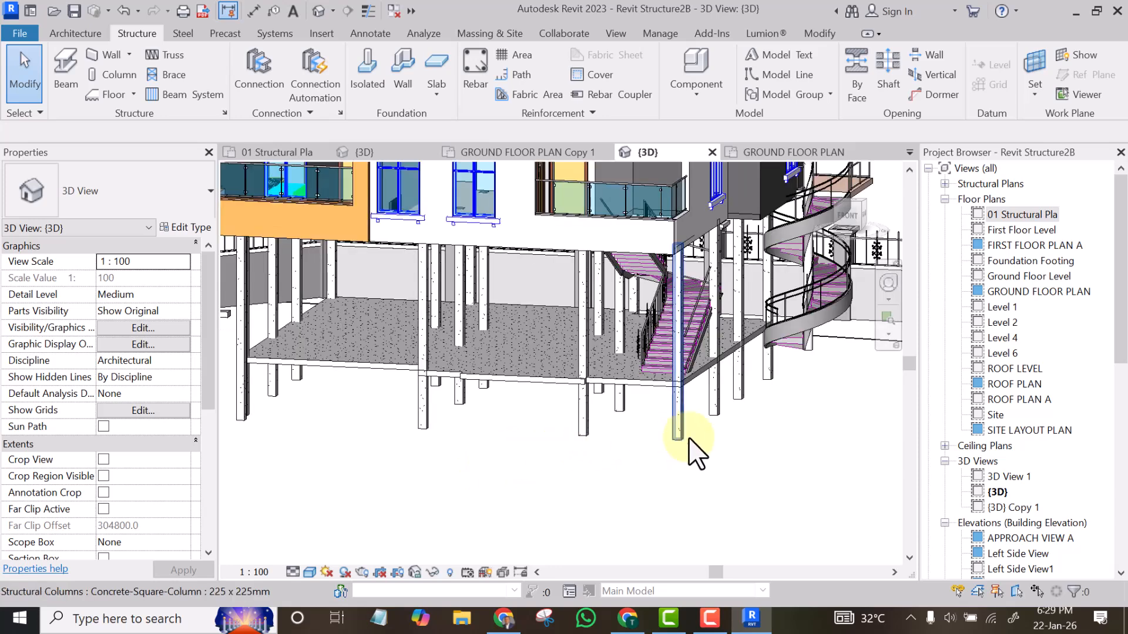
scroll(676, 461, "up", 5)
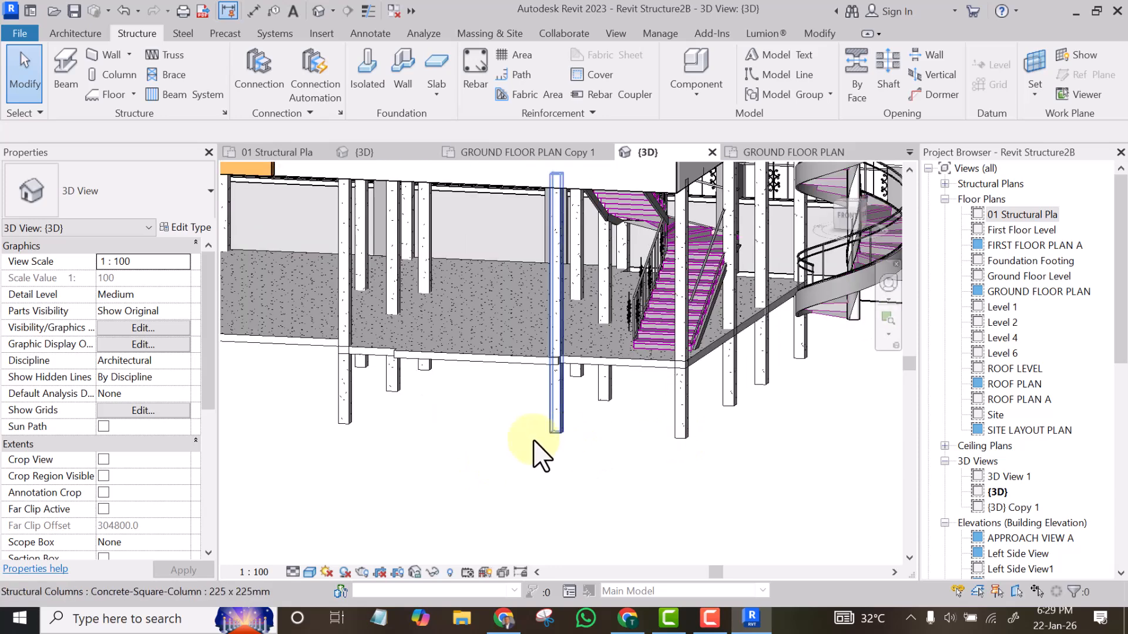
scroll(570, 451, "up", 3)
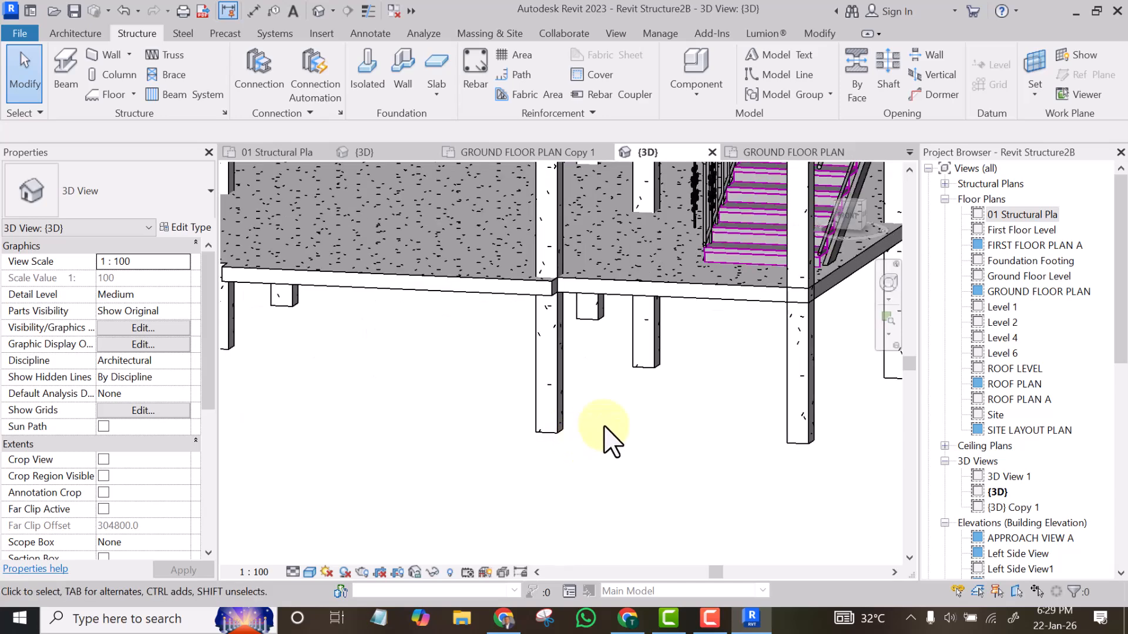
scroll(611, 441, "down", 5)
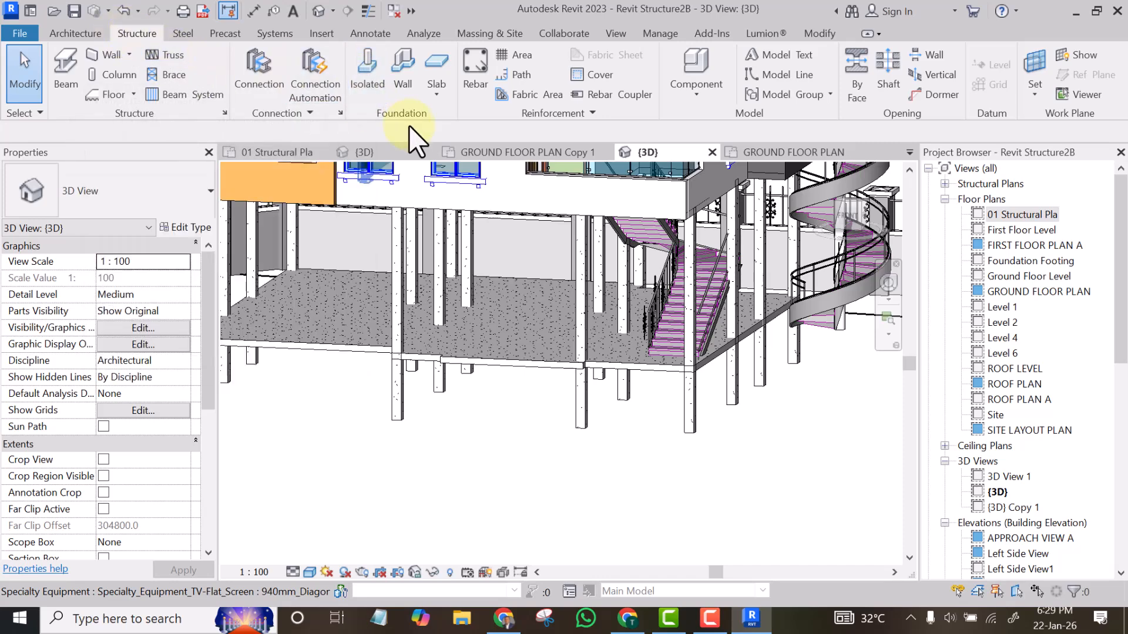
Step: Start an isolated foundation and load the Footing-Rectangular family from the Australia library's Structural Foundations folder
left_click(361, 64)
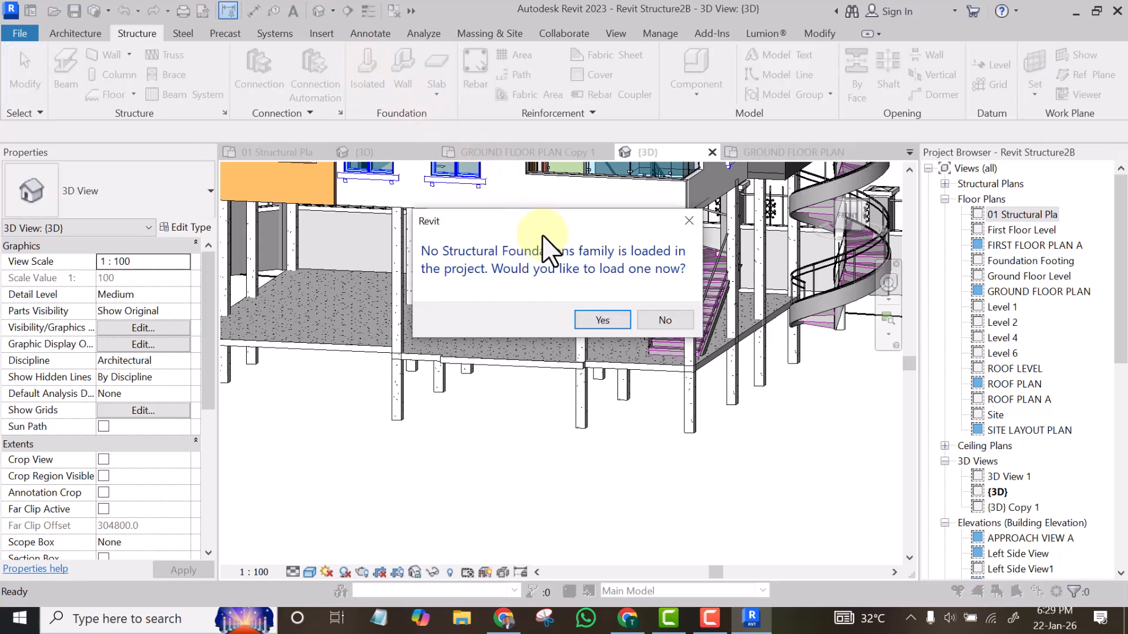
left_click(602, 319)
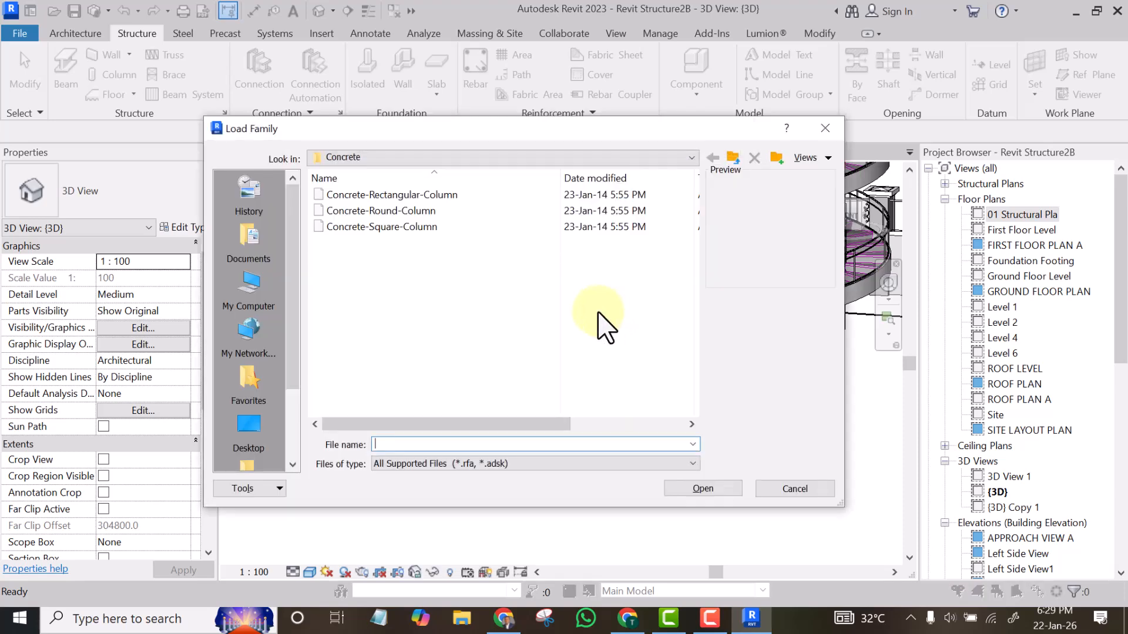
left_click(365, 158)
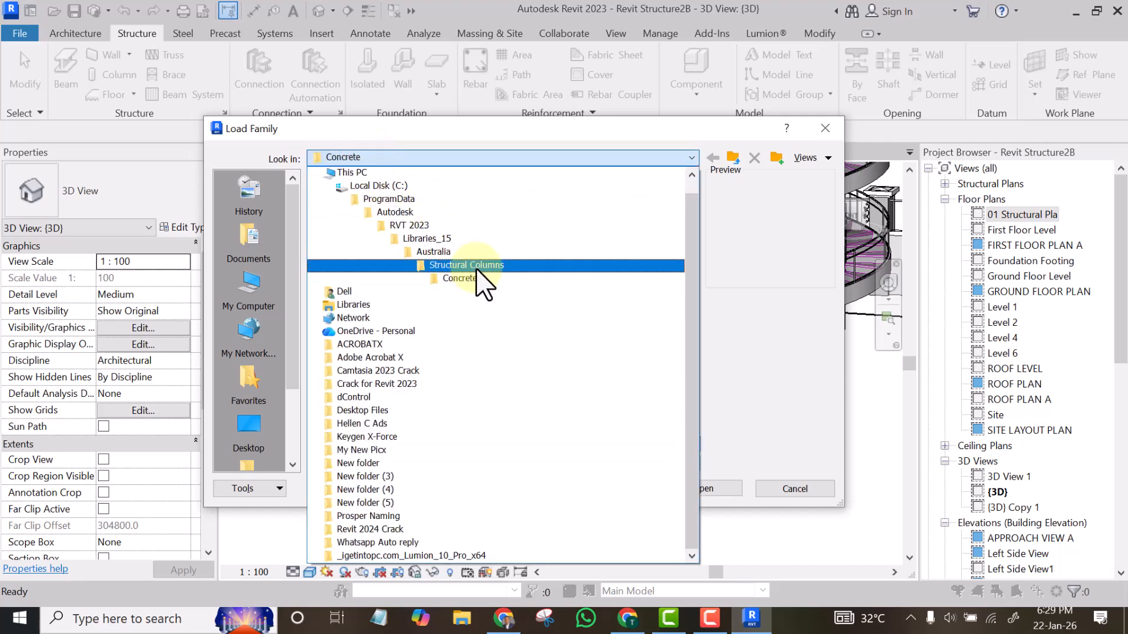
left_click(435, 252)
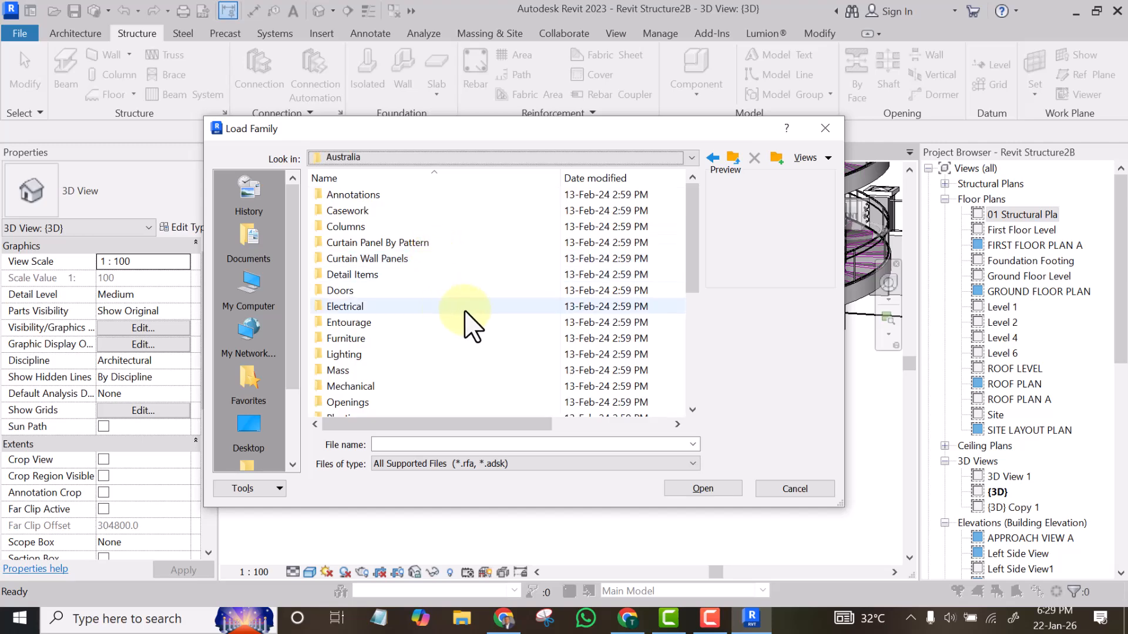
left_click_drag(690, 221, 697, 345)
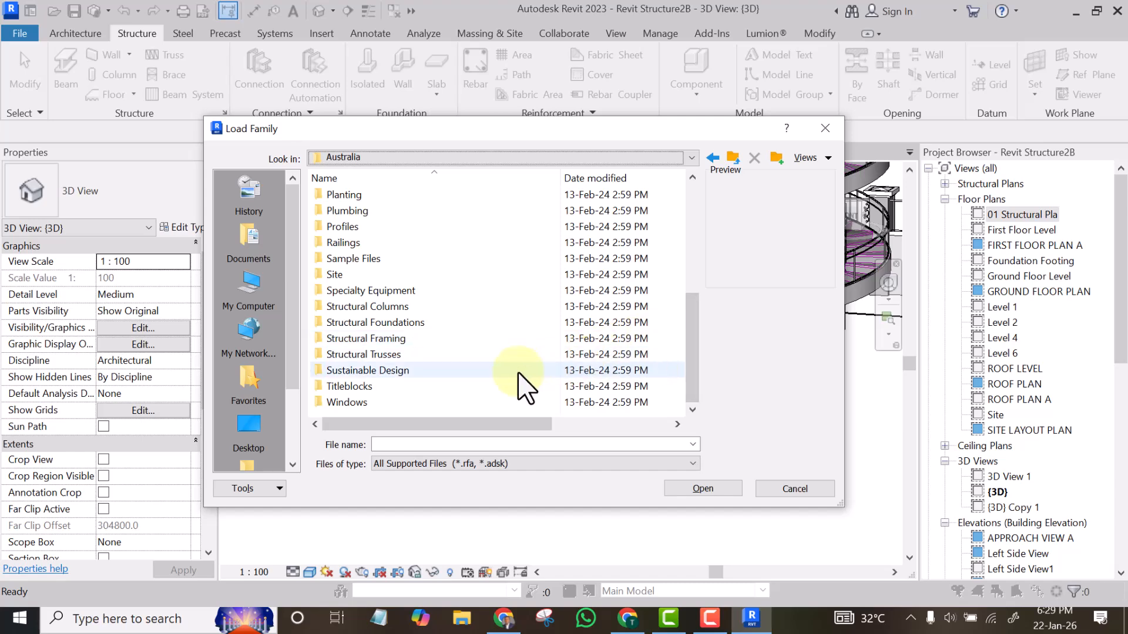
left_click(341, 320)
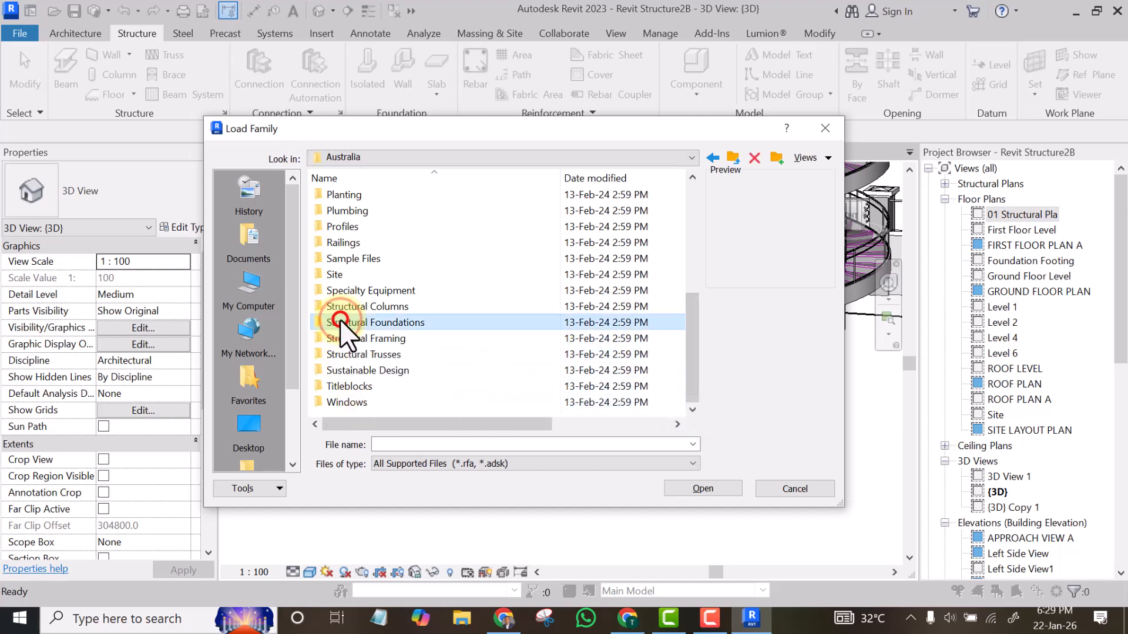
left_click(430, 340)
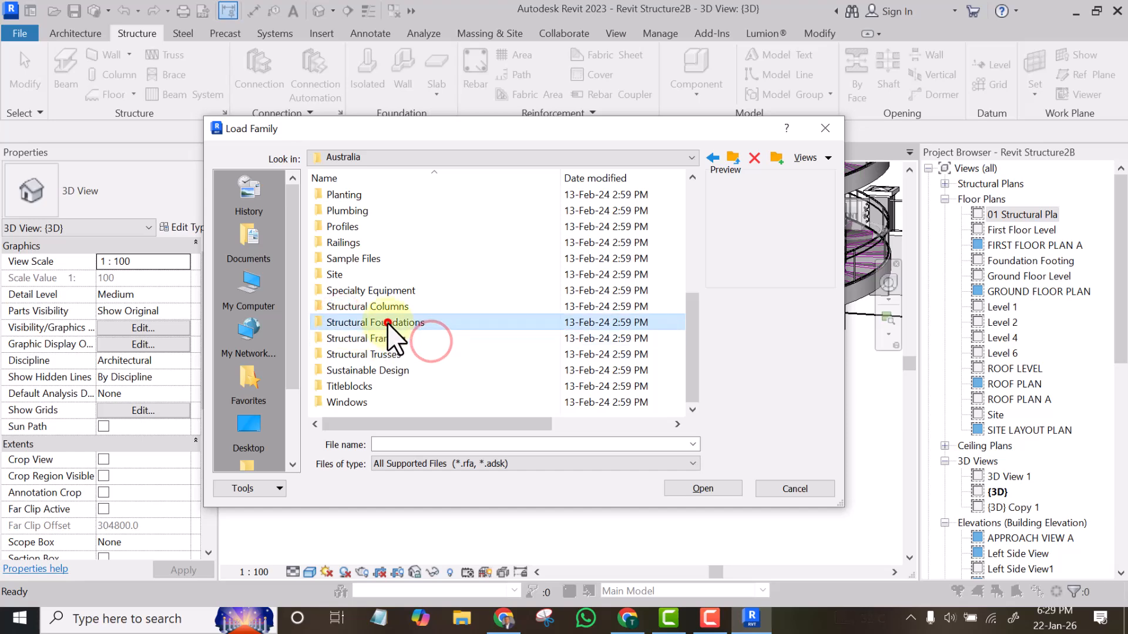
double_click(387, 323)
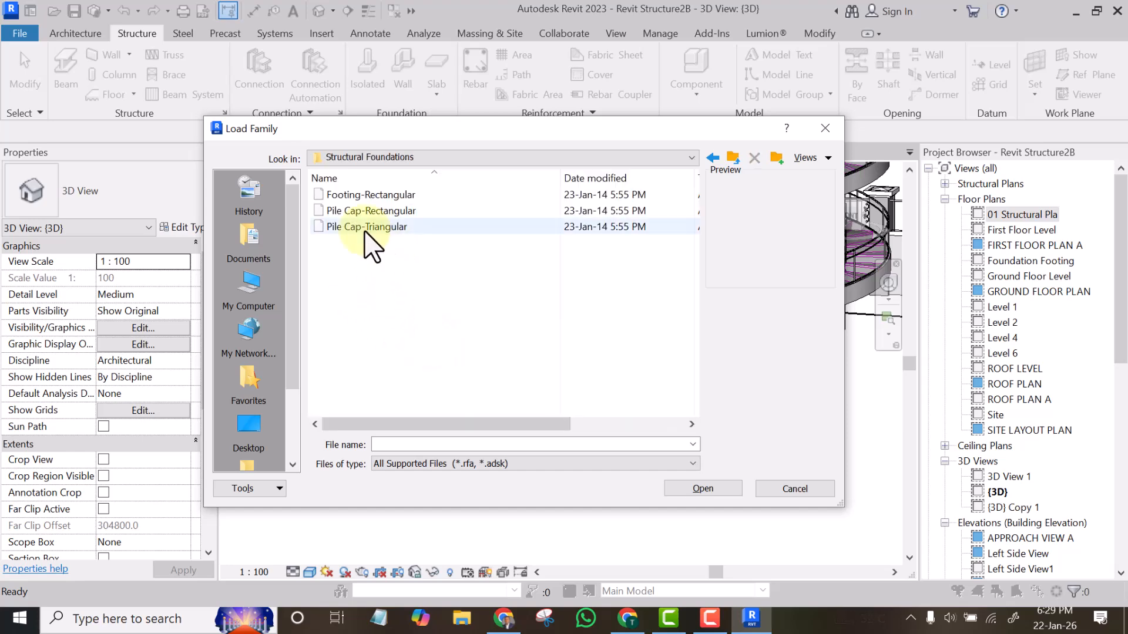
left_click(369, 193)
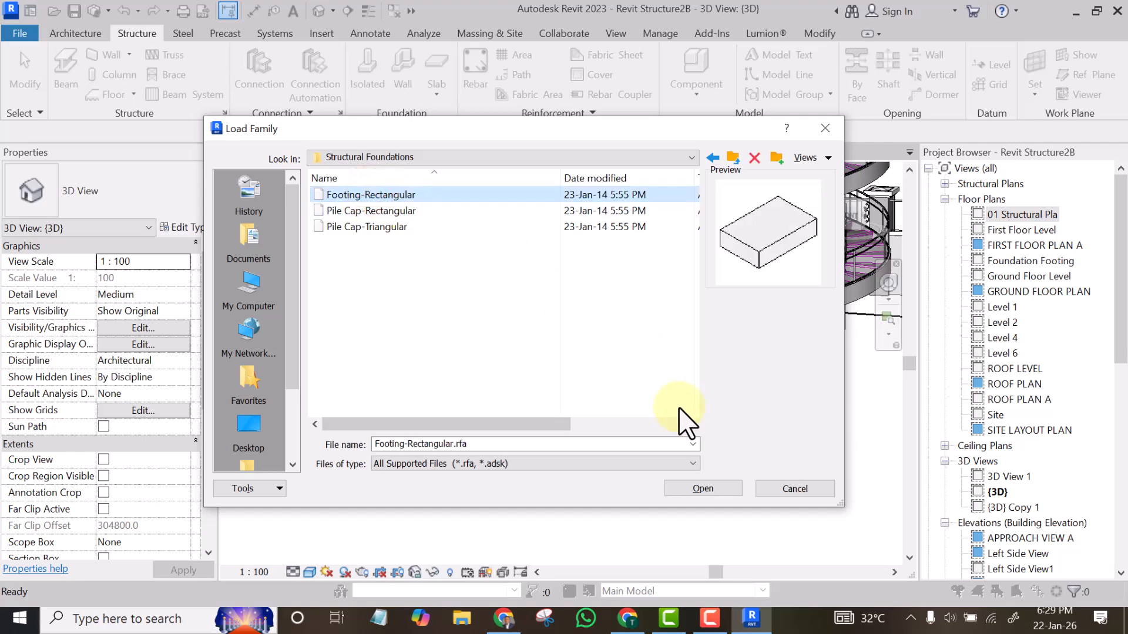
left_click(702, 483)
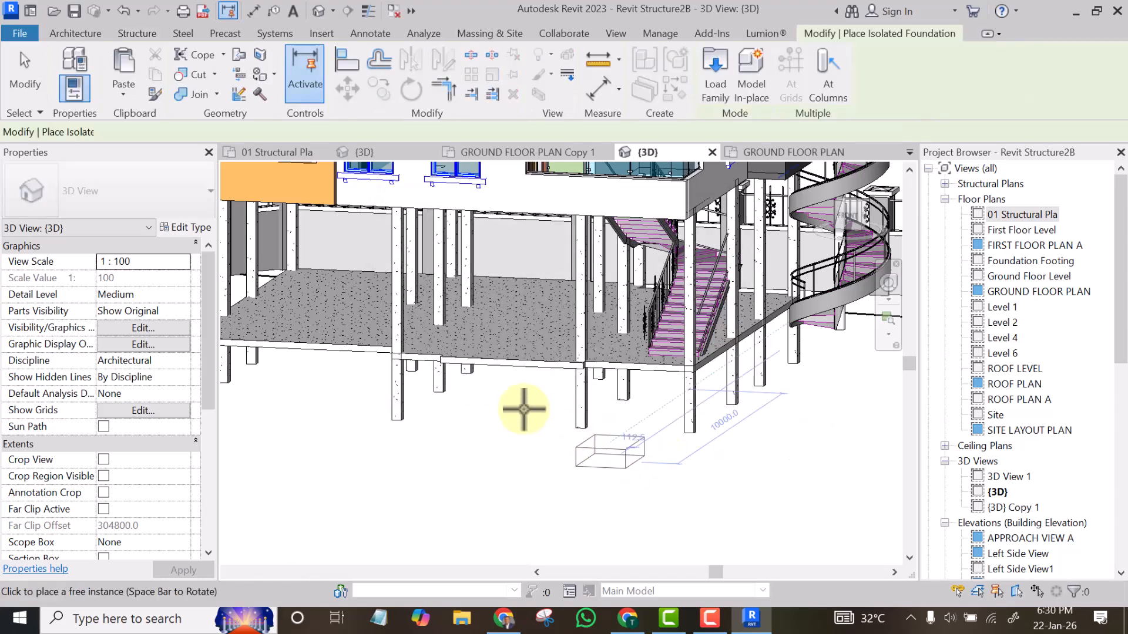
Step: Duplicate the 1800 x 1200 x 450mm footing type under the name "1000 x 1000 x 300mm"
left_click(188, 228)
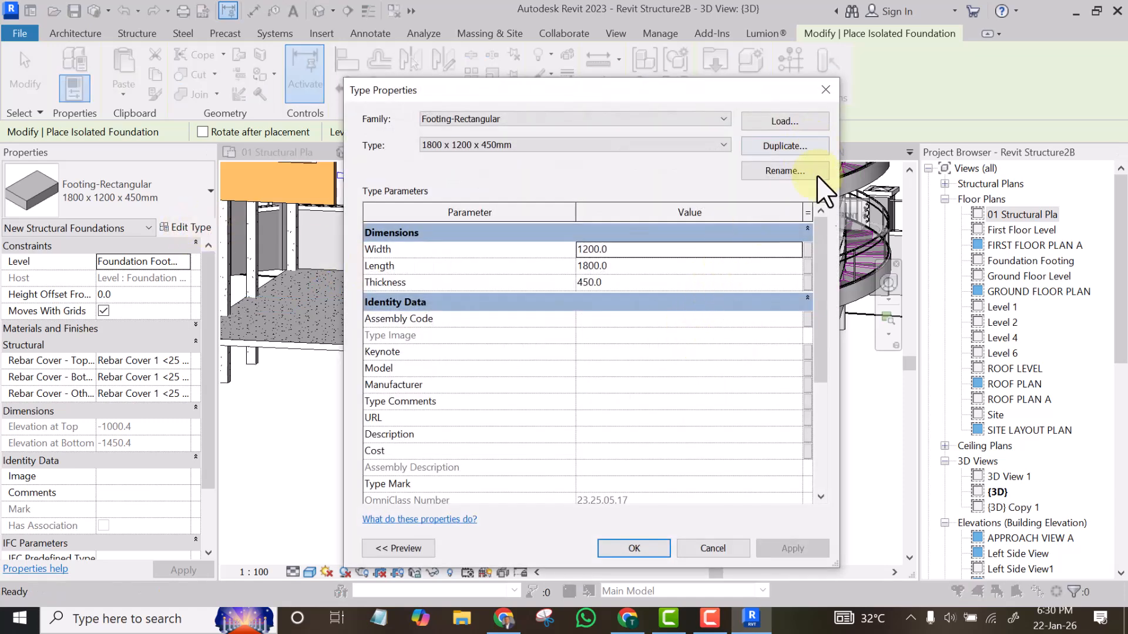
left_click(773, 144)
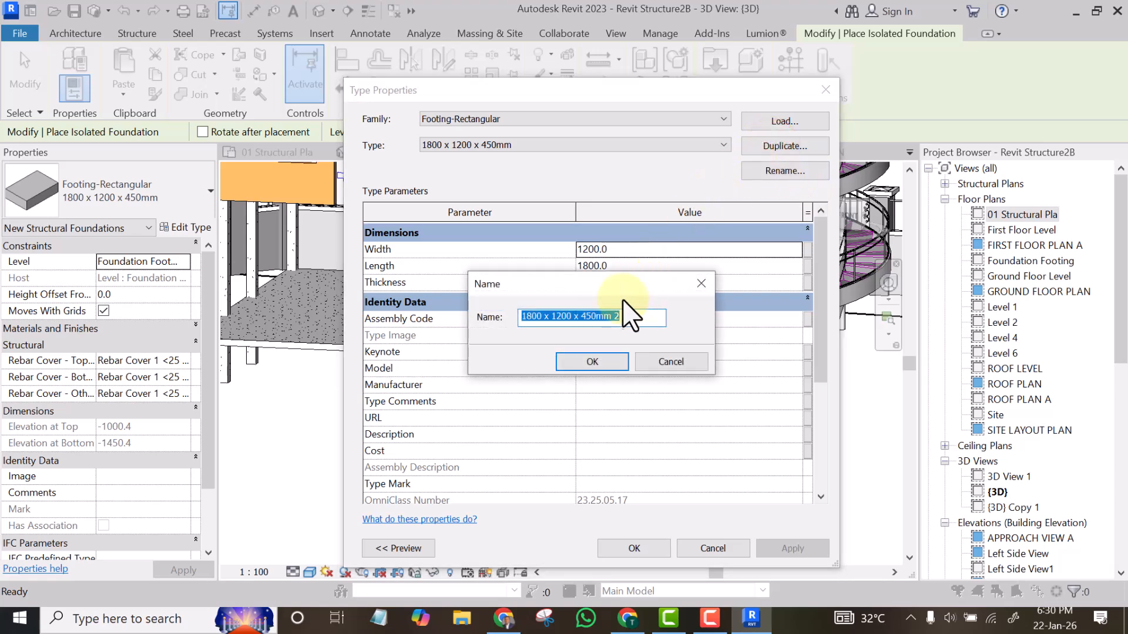
left_click(621, 316)
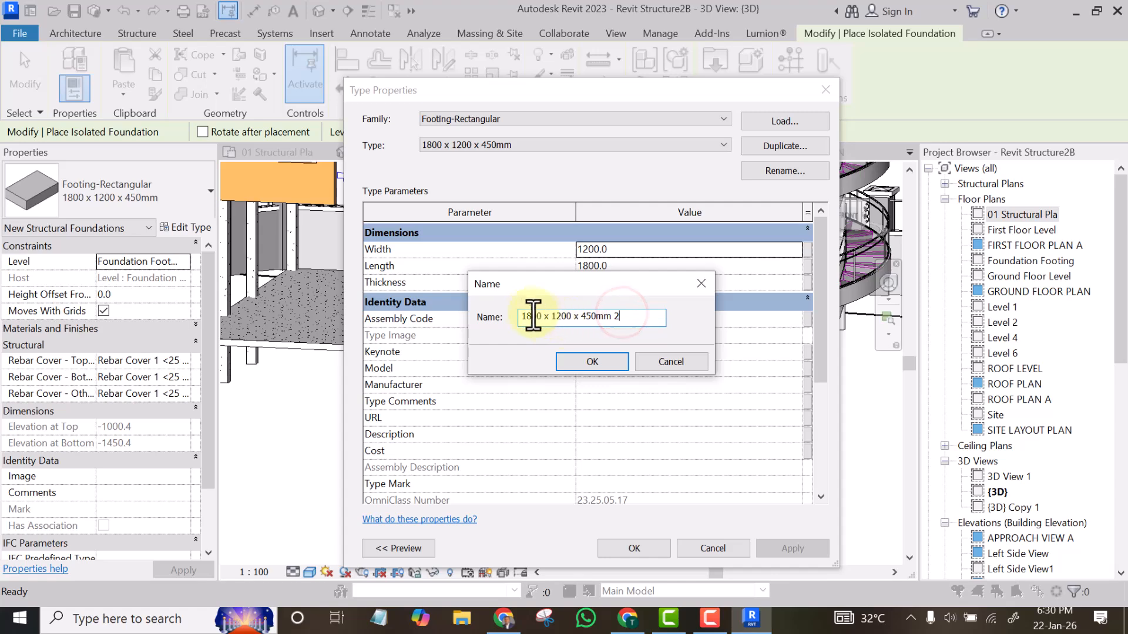
left_click_drag(530, 316, 509, 317)
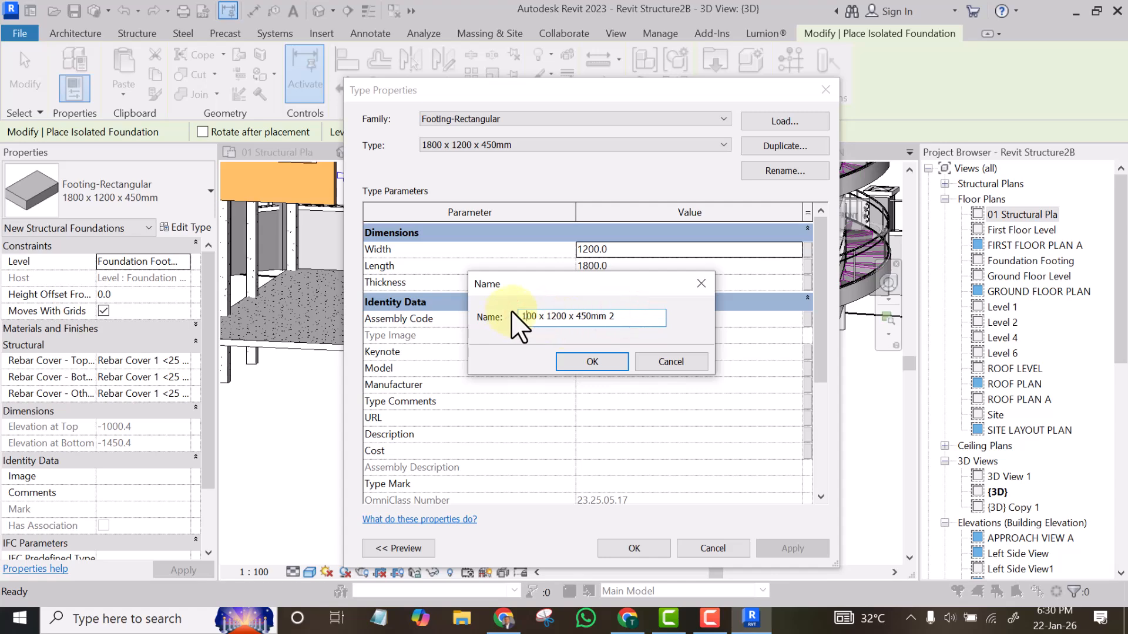
type("10")
left_click_drag(583, 317, 580, 317)
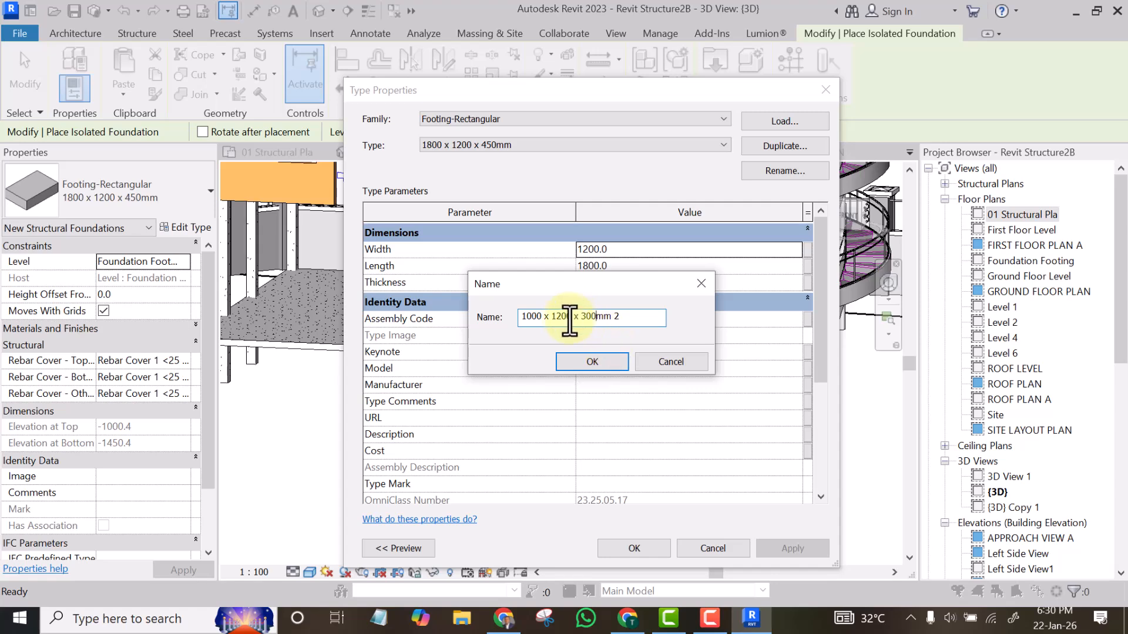
left_click_drag(571, 317, 557, 317)
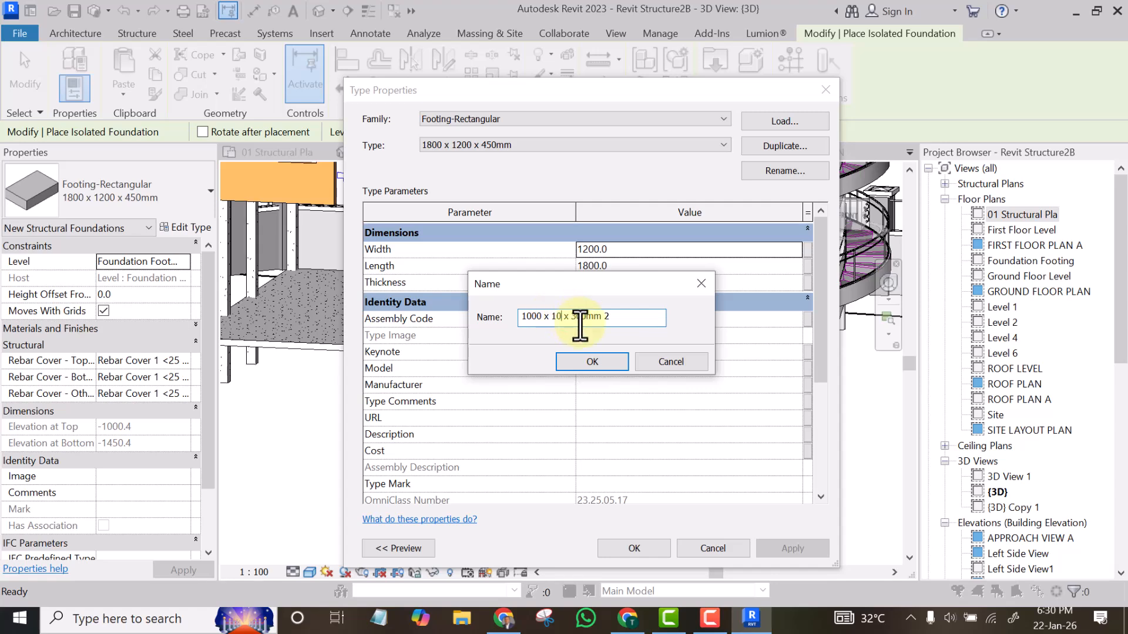
type("000")
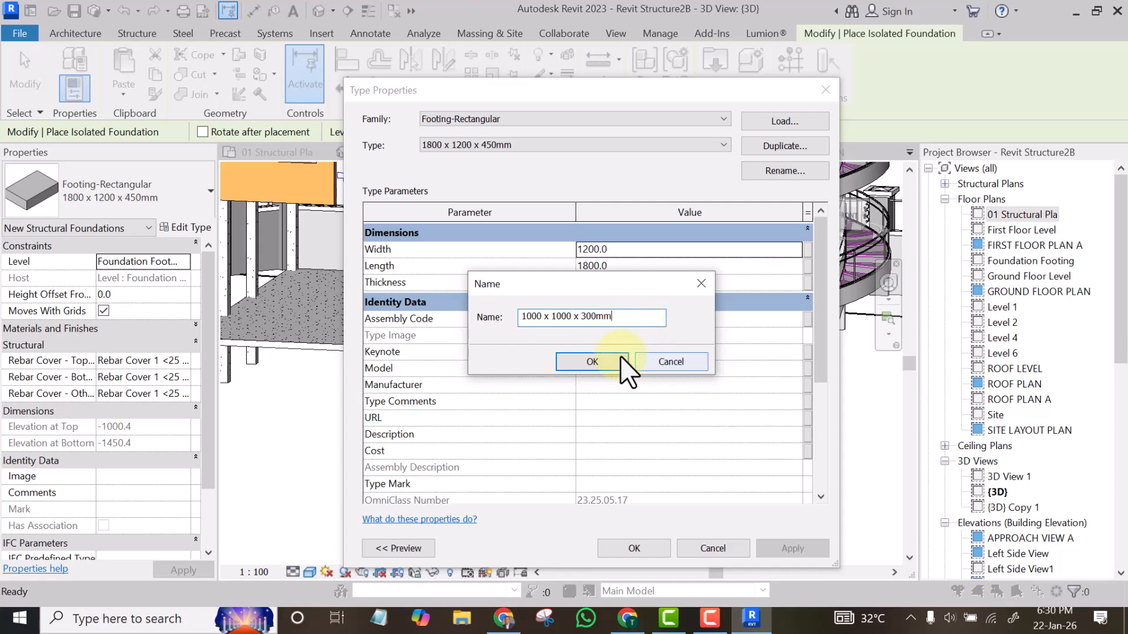
left_click(594, 360)
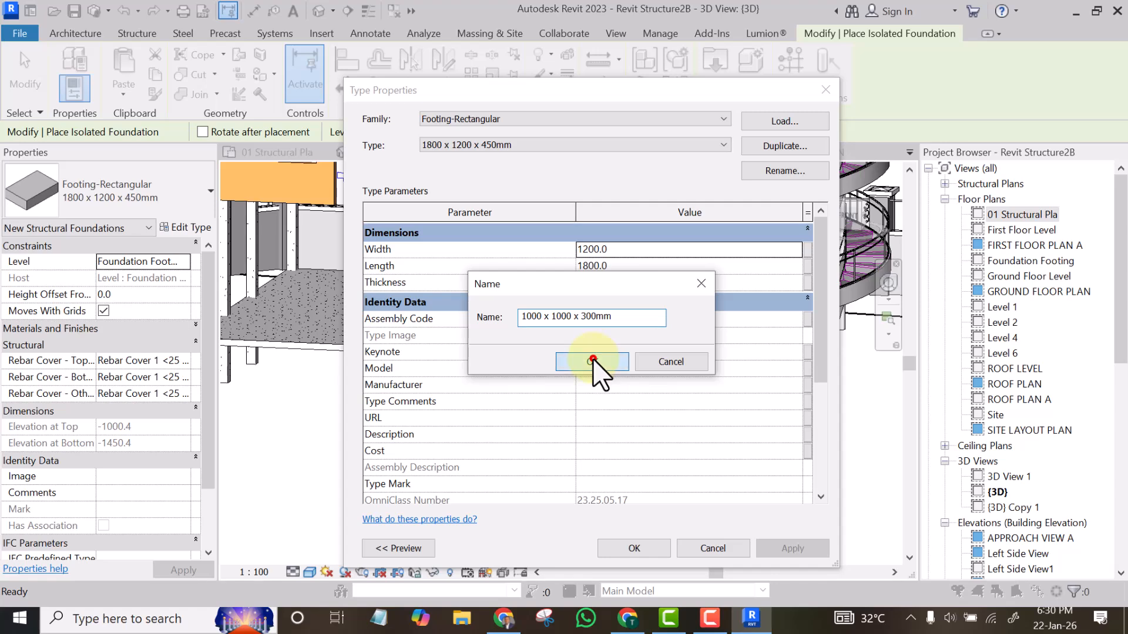
Step: Set the new footing type's width and length to 1000 and its thickness to 300, then apply the type changes
left_click(622, 251)
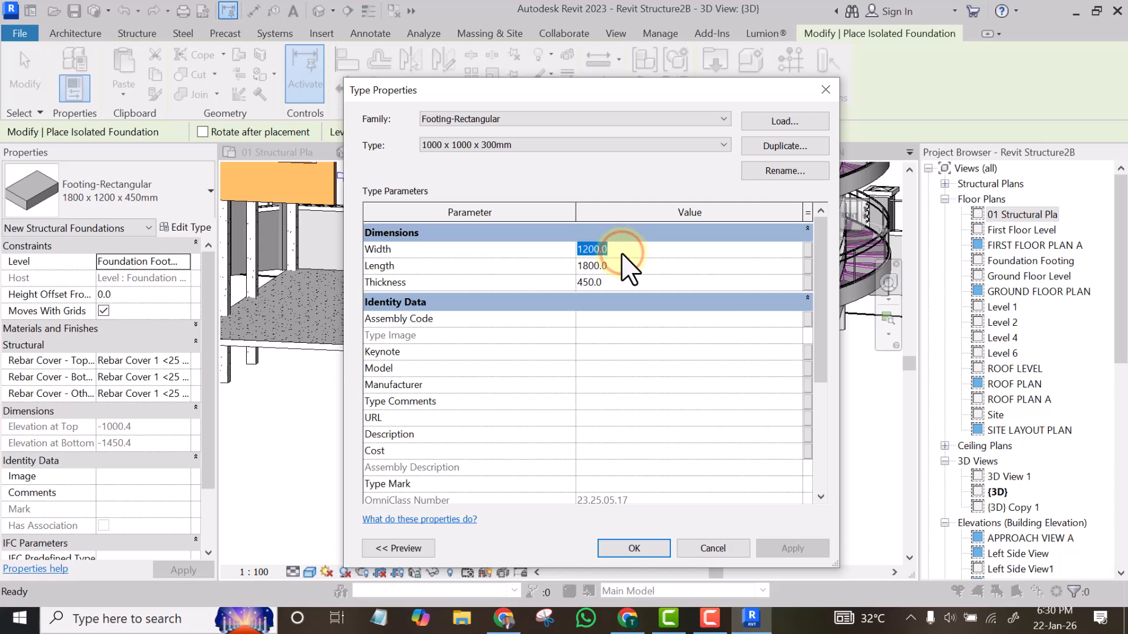
type("100")
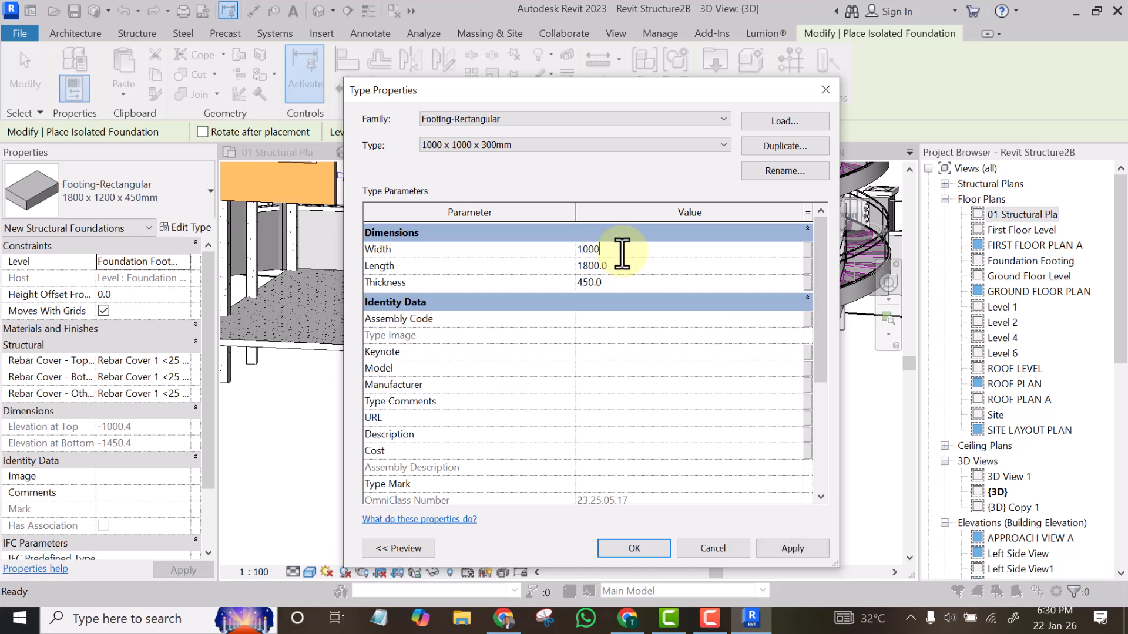
left_click(613, 263)
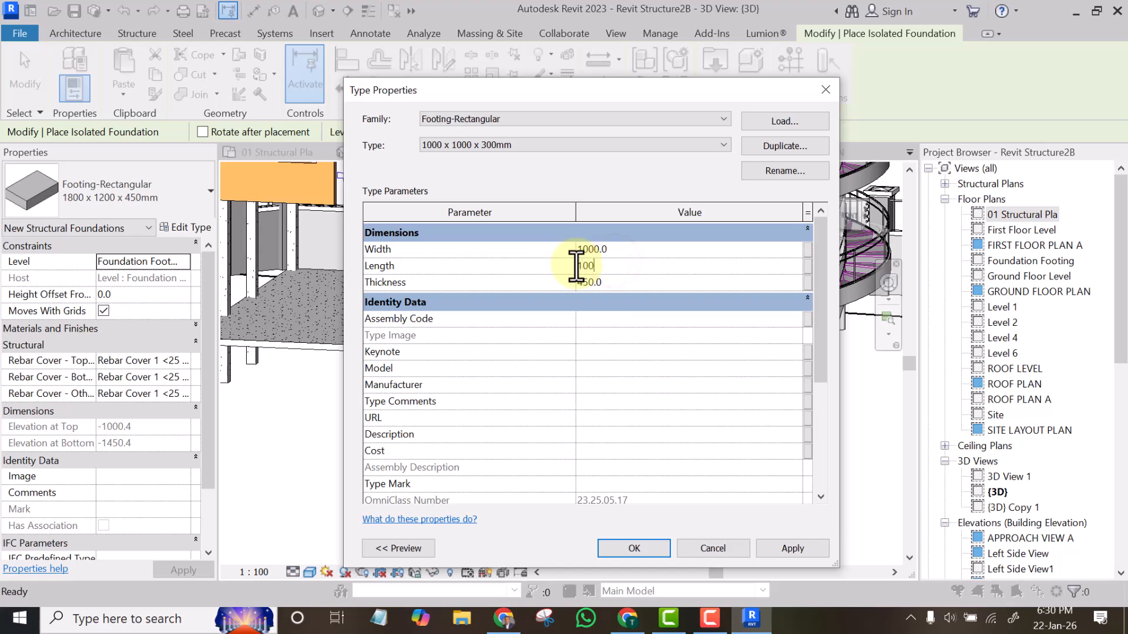
left_click(604, 282)
type("300")
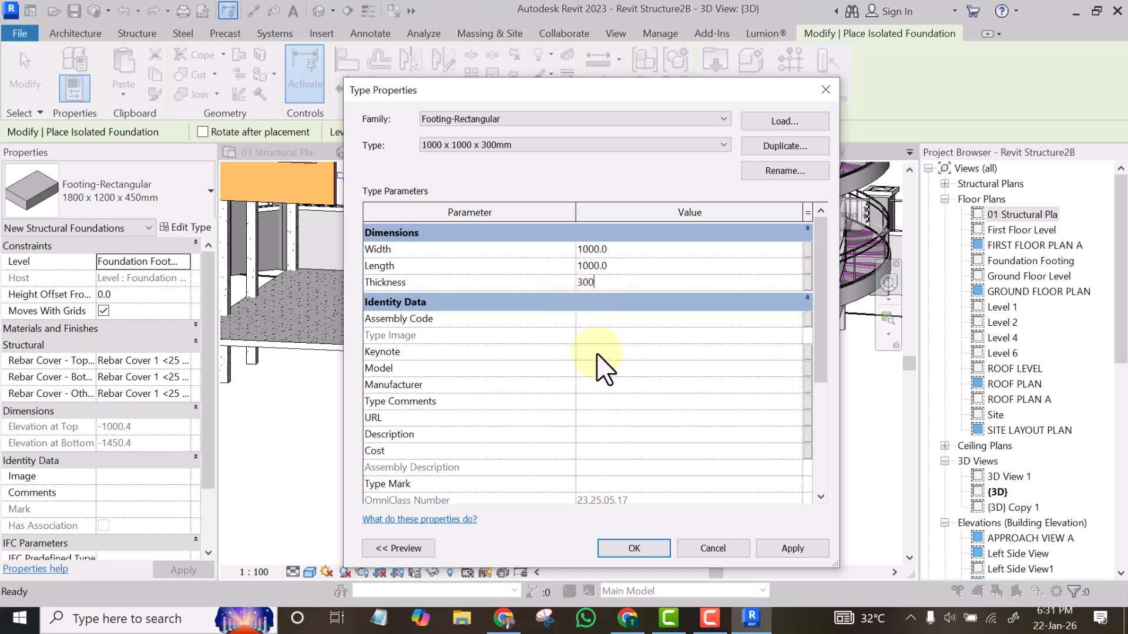
left_click(791, 548)
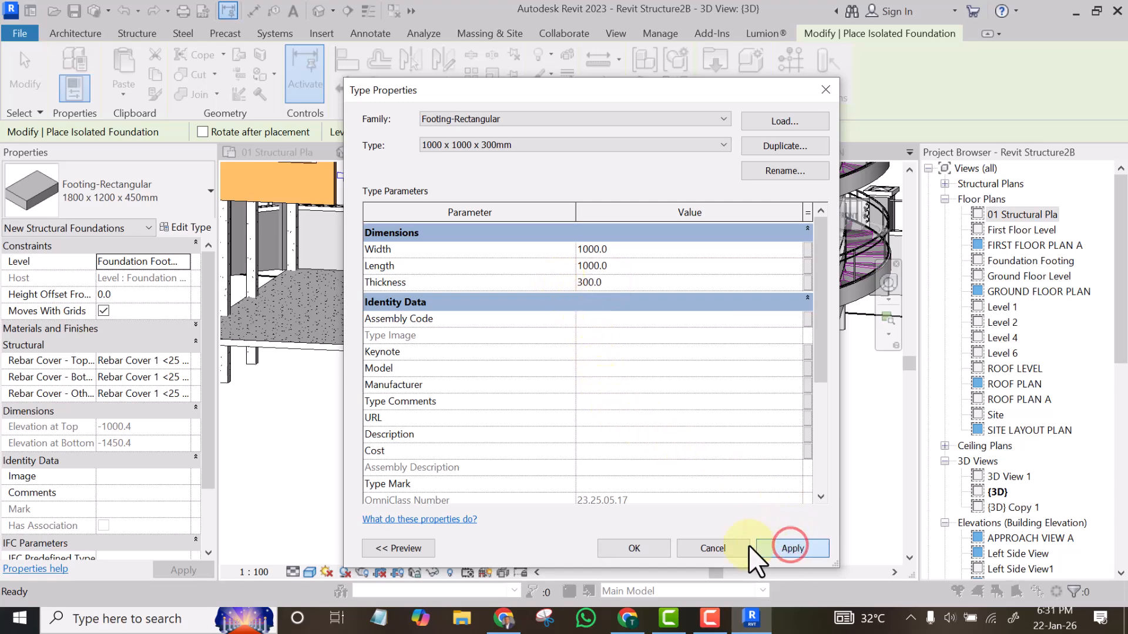
left_click(635, 548)
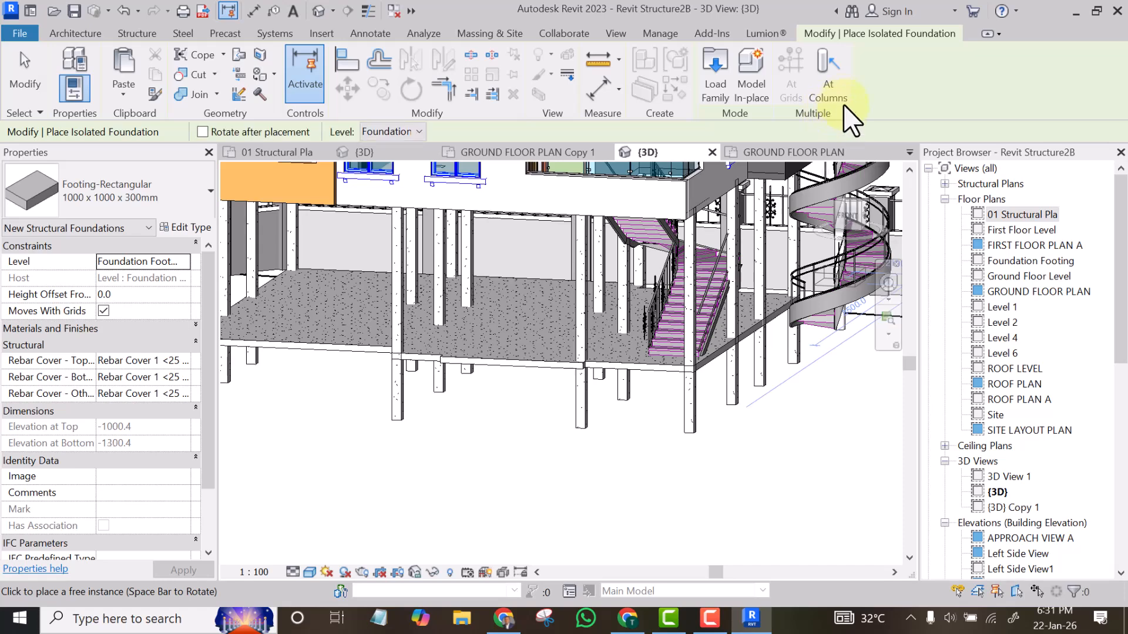
Step: Place 1000 x 1000 x 300mm isolated footings at all the 225 x 225mm structural columns under the building at once
left_click(826, 61)
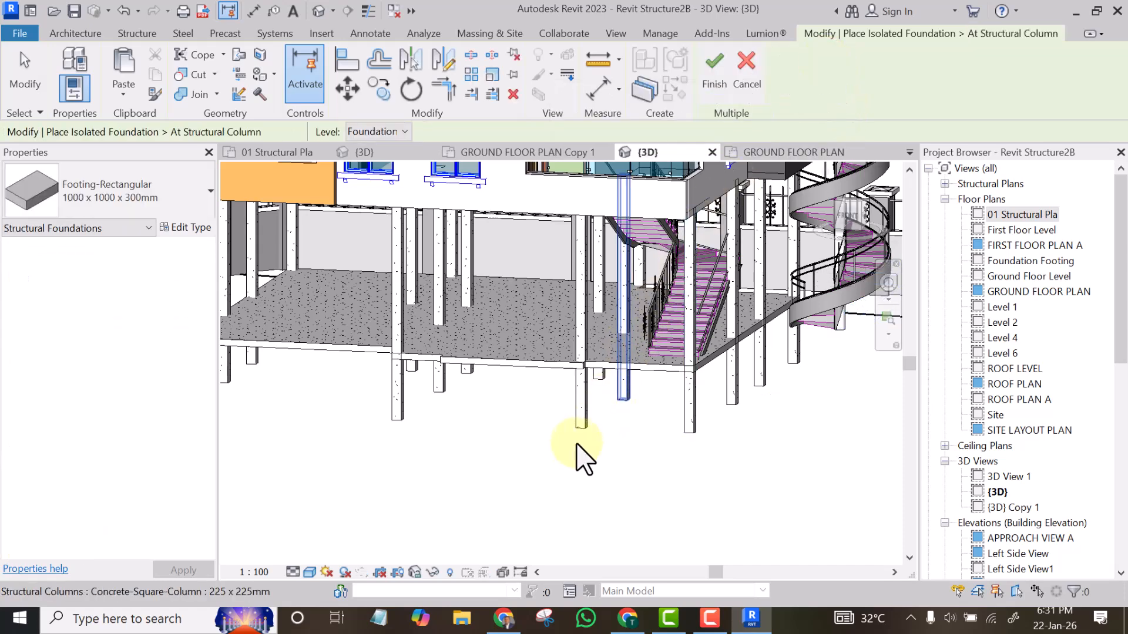
scroll(628, 417, "down", 5)
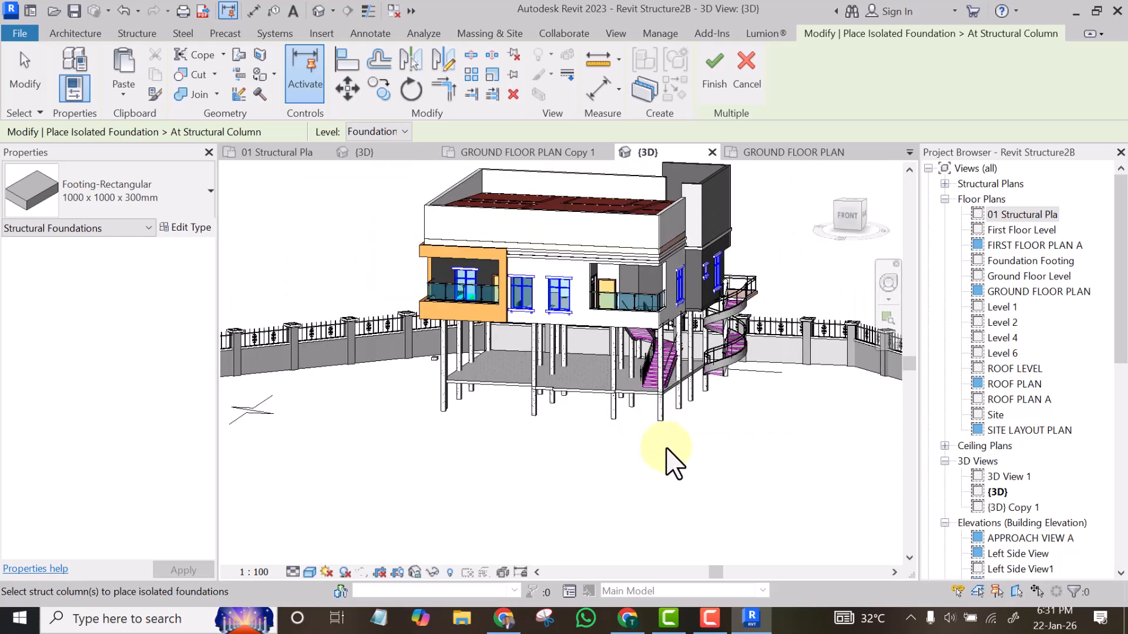
middle_click_drag(660, 440, 692, 418, "shift")
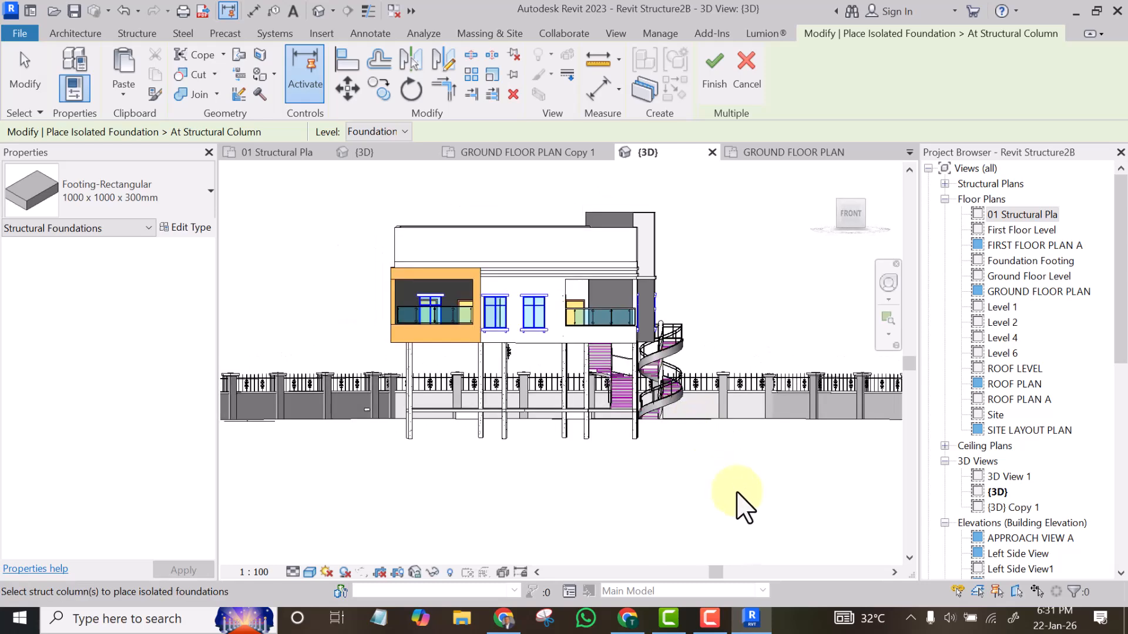
left_click_drag(716, 502, 390, 424)
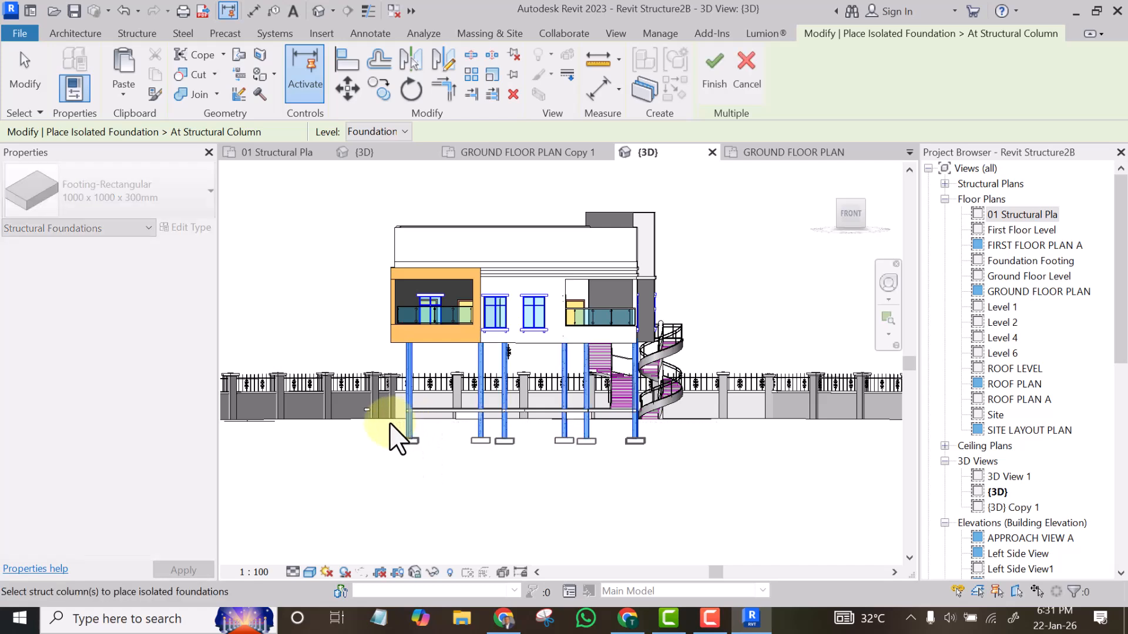
left_click(711, 69)
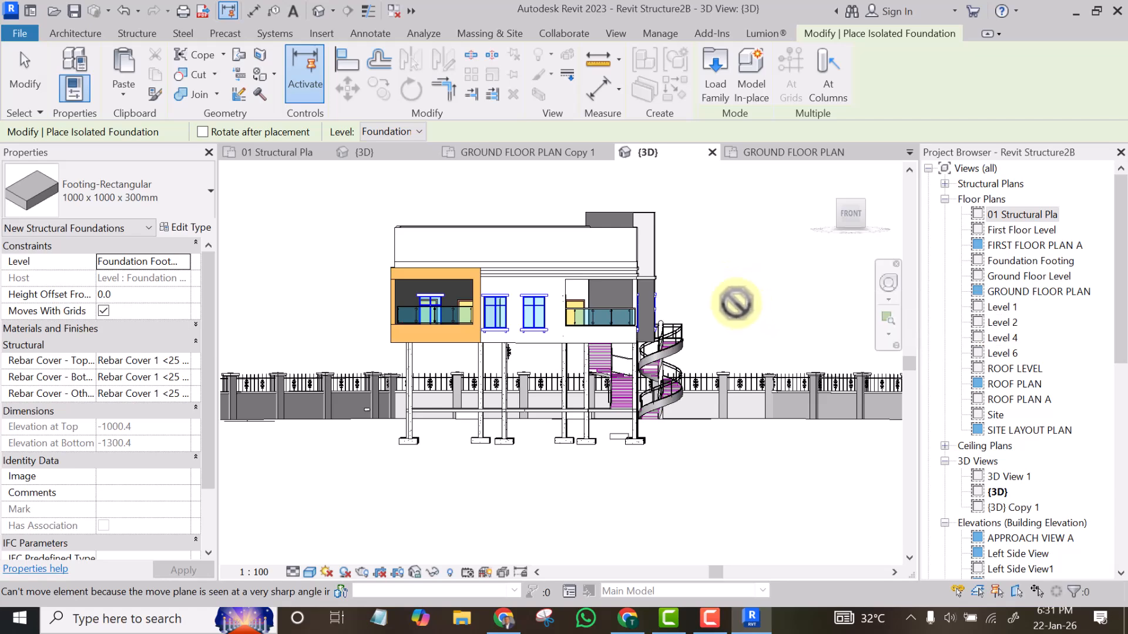
Step: Examine the new footings under the columns from the front and the front-right corner, and end foundation placement
middle_click_drag(732, 298, 725, 353, "shift")
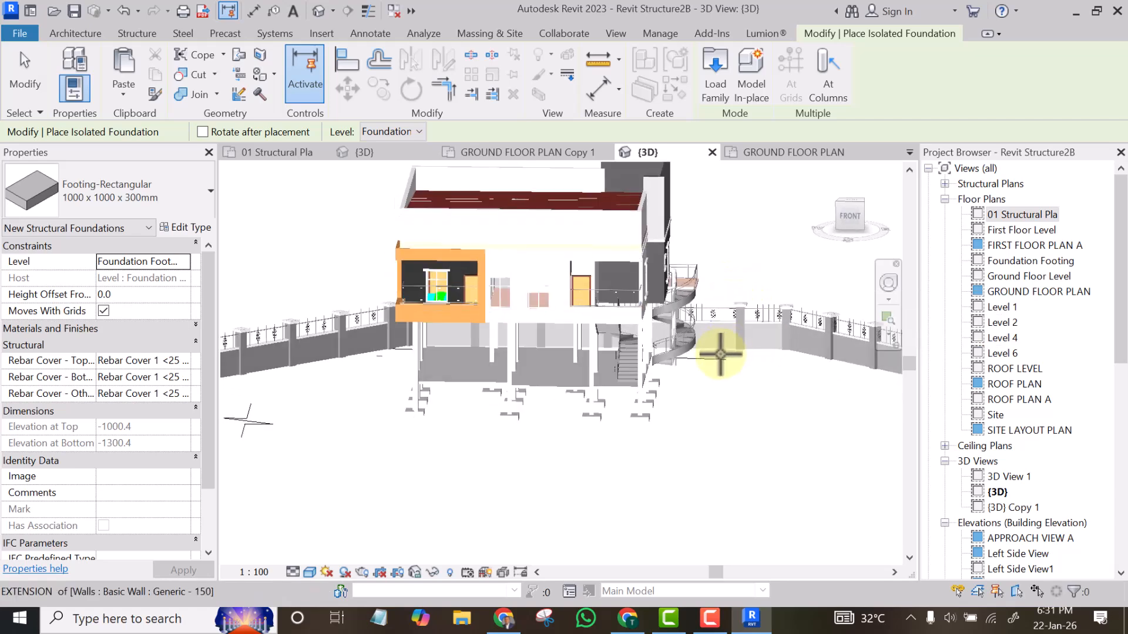
scroll(661, 430, "up", 1)
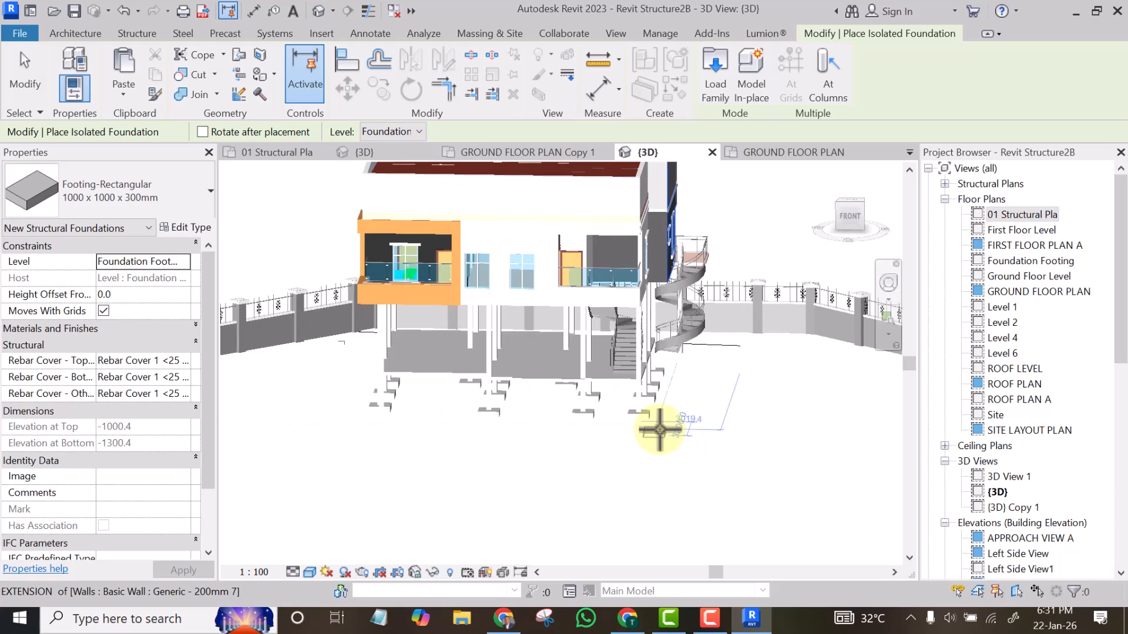
scroll(660, 430, "up", 3)
scroll(752, 419, "up", 2)
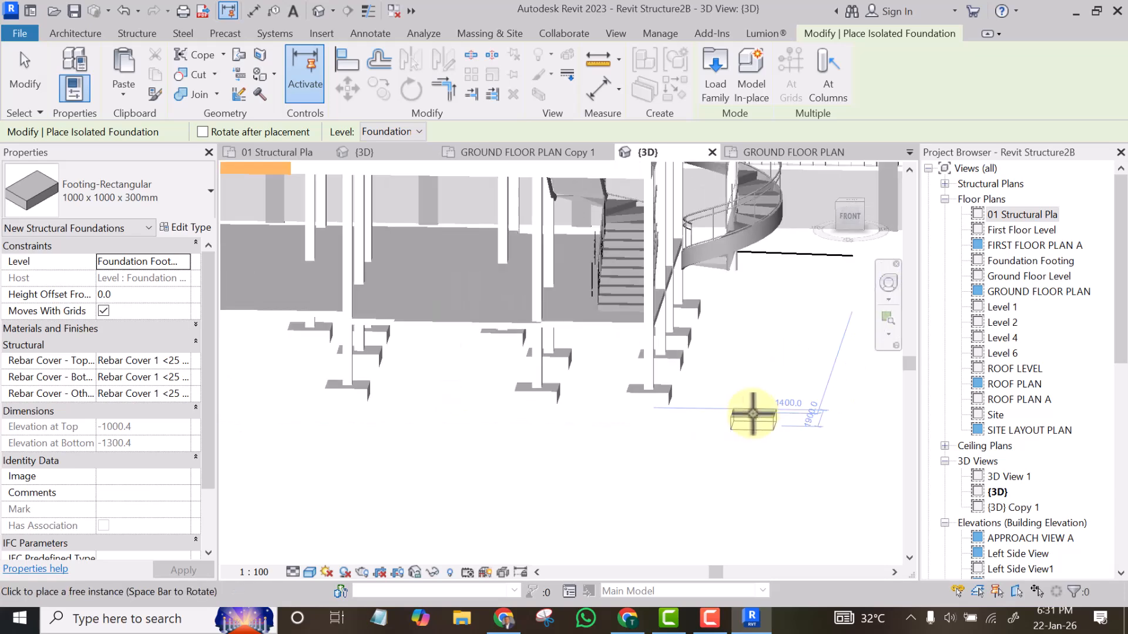
scroll(752, 414, "down", 1)
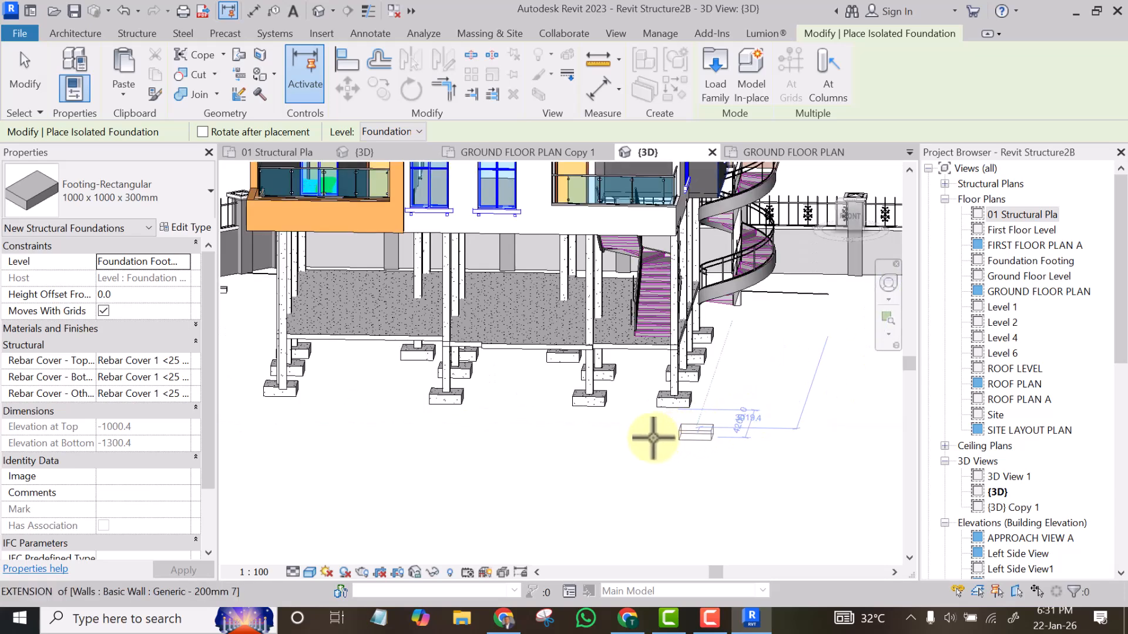
middle_click_drag(479, 430, 391, 464, "shift")
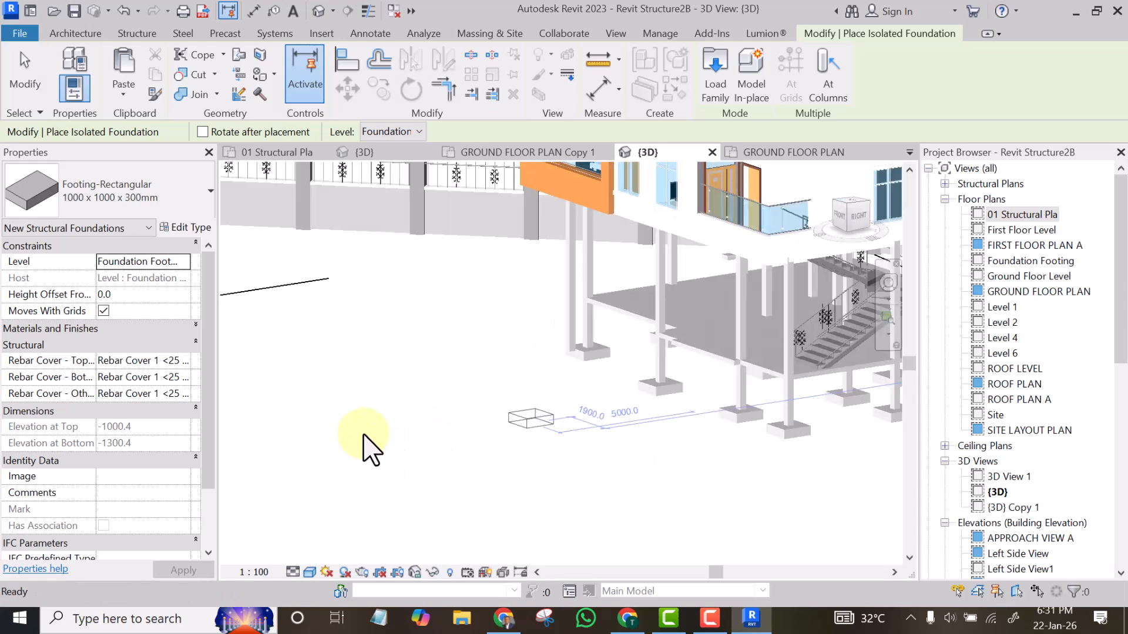
left_click(393, 445)
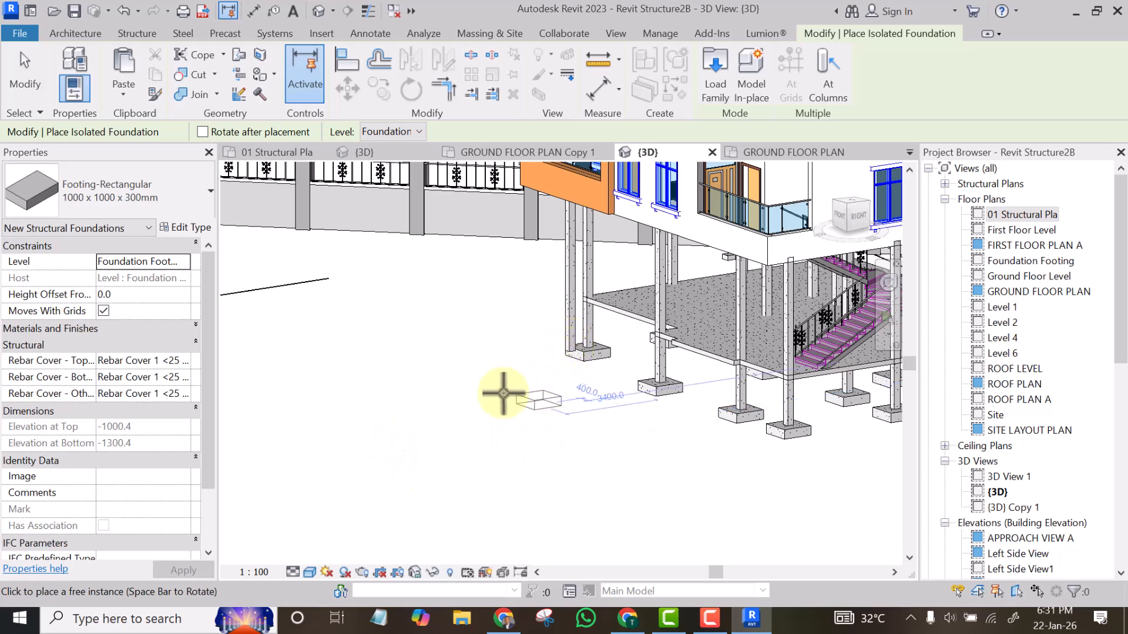
left_click(25, 75)
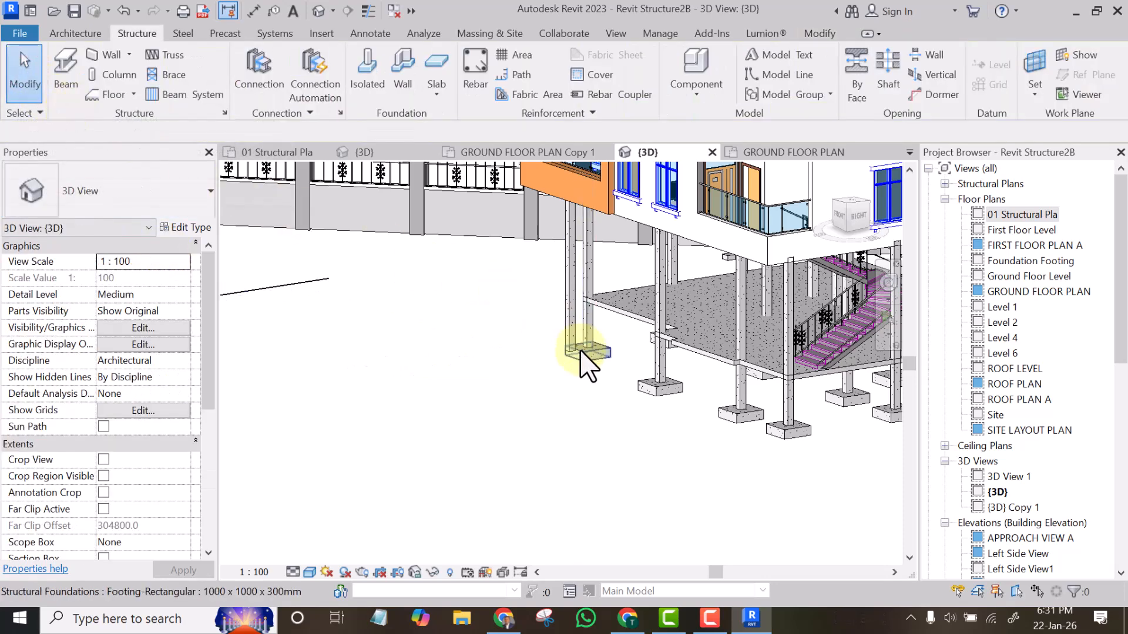
Step: Duplicate the type of the footing under the two closely spaced corner columns under the name "1800 x 1000 x 300mm"
scroll(584, 354, "up", 5)
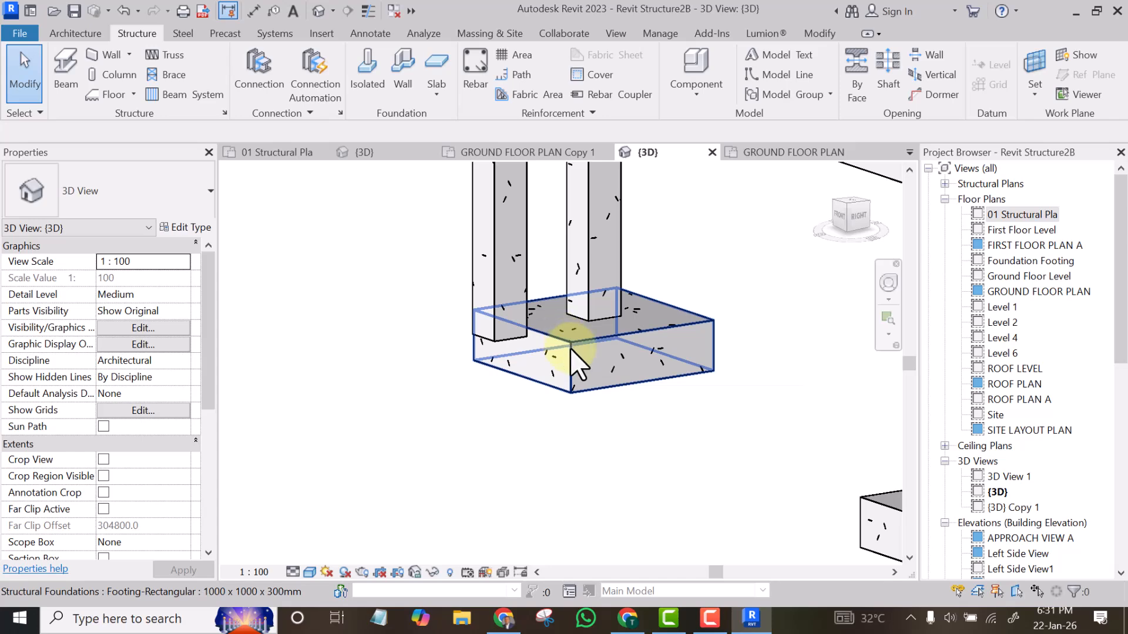
left_click(570, 347)
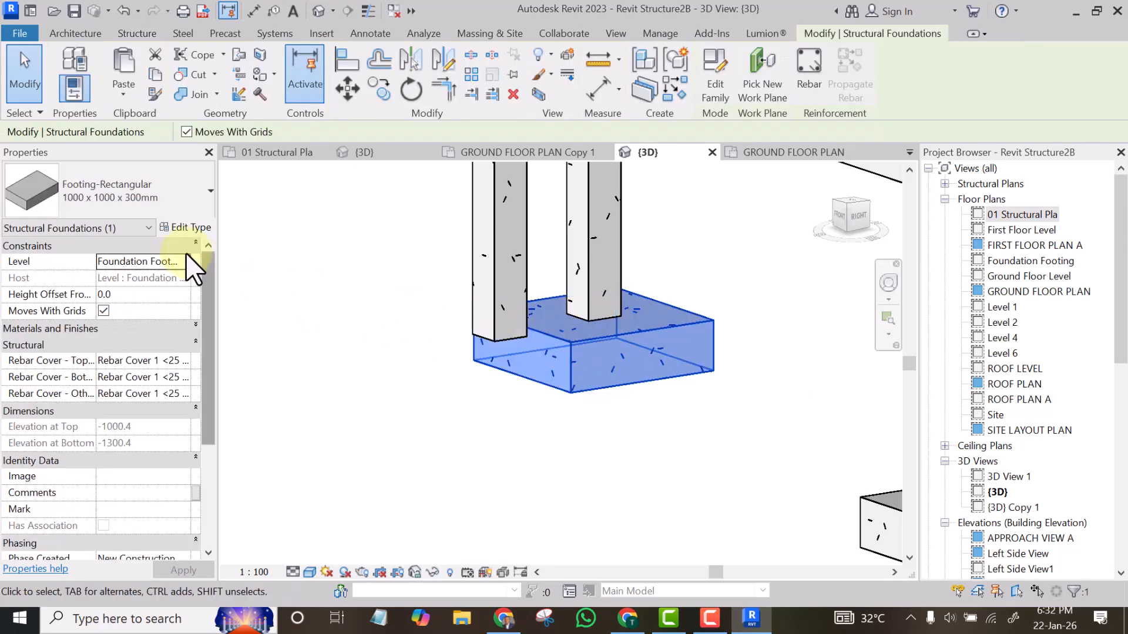
left_click(172, 227)
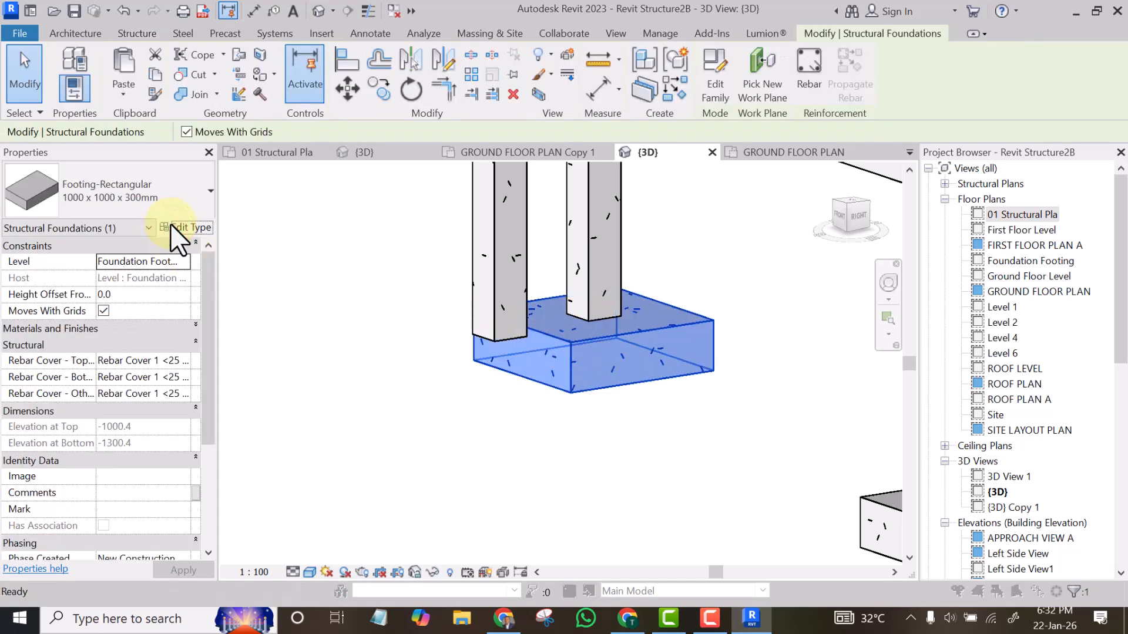
left_click(770, 147)
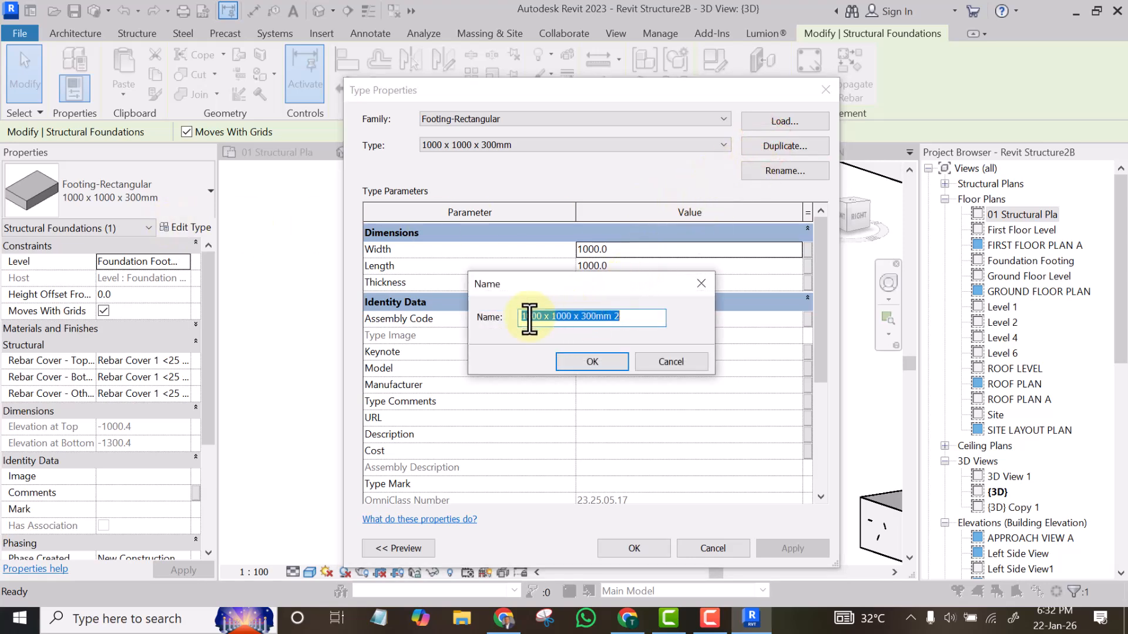
left_click(527, 318)
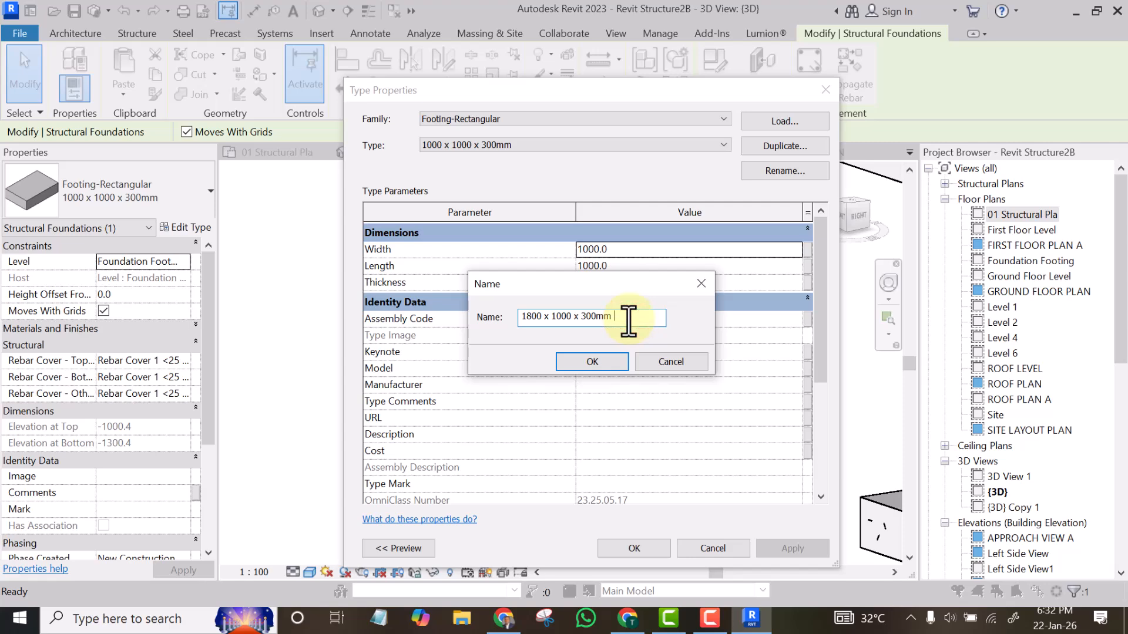
left_click(607, 363)
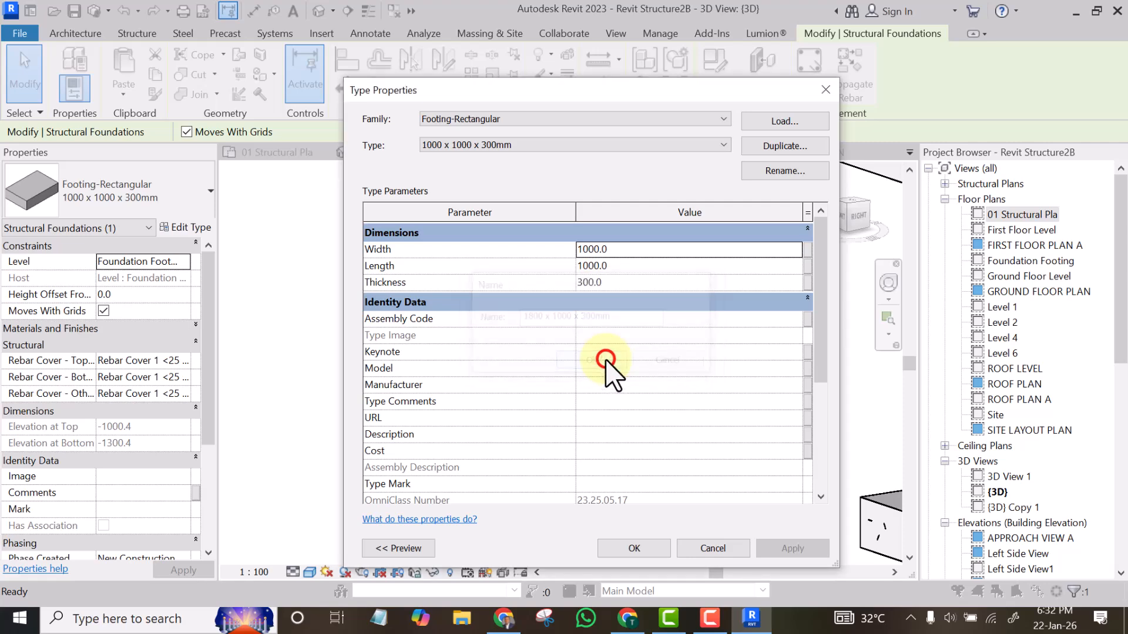
Step: Set the duplicated footing type's length to 1800 and apply it to the footing shared by the paired columns
left_click(585, 269)
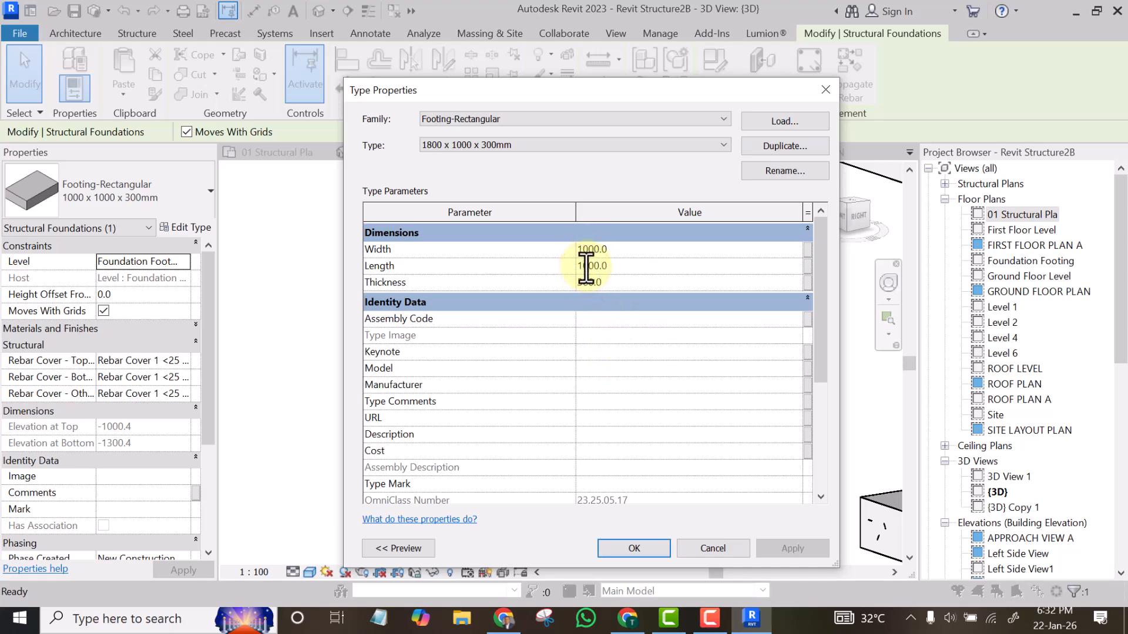
left_click_drag(587, 269, 582, 269)
type("8")
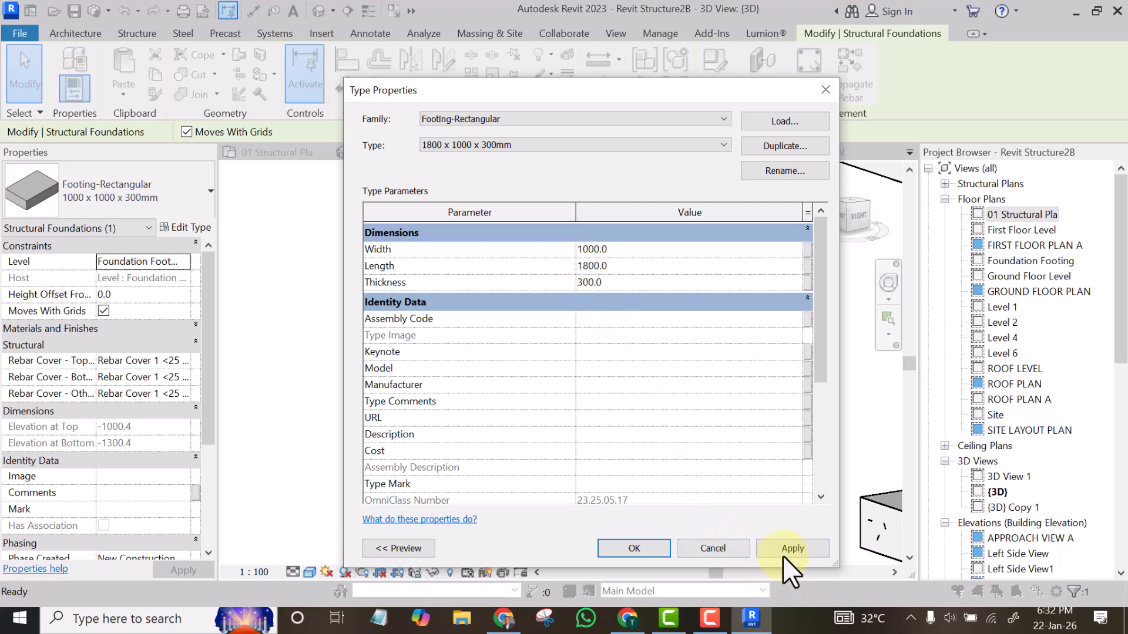
left_click(782, 550)
left_click(642, 544)
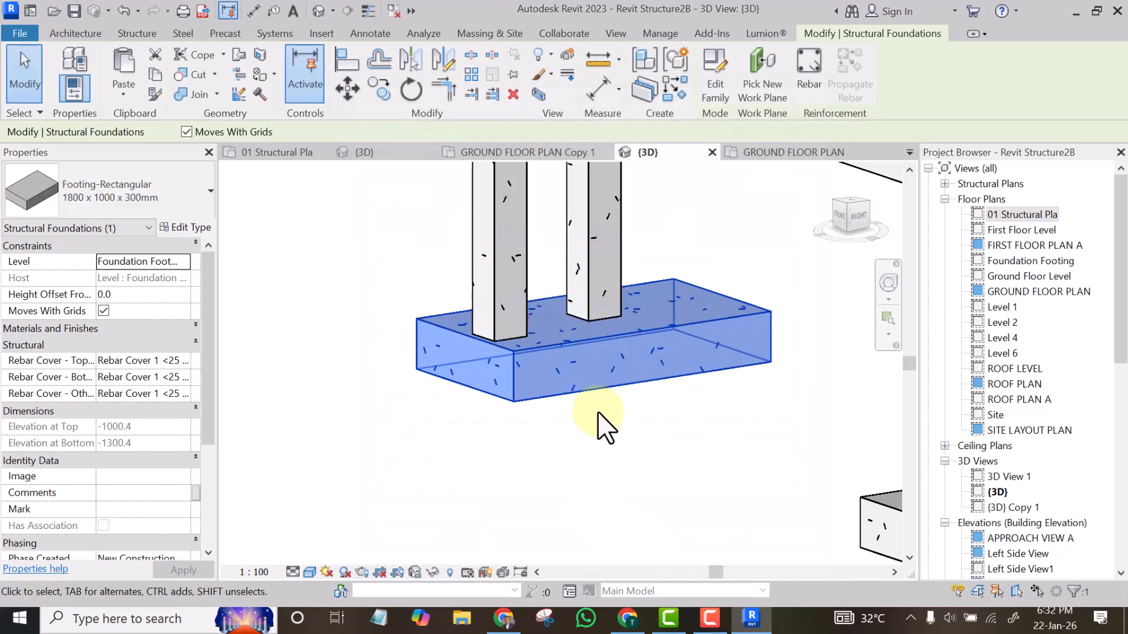
scroll(559, 473, "down", 8)
left_click(586, 453)
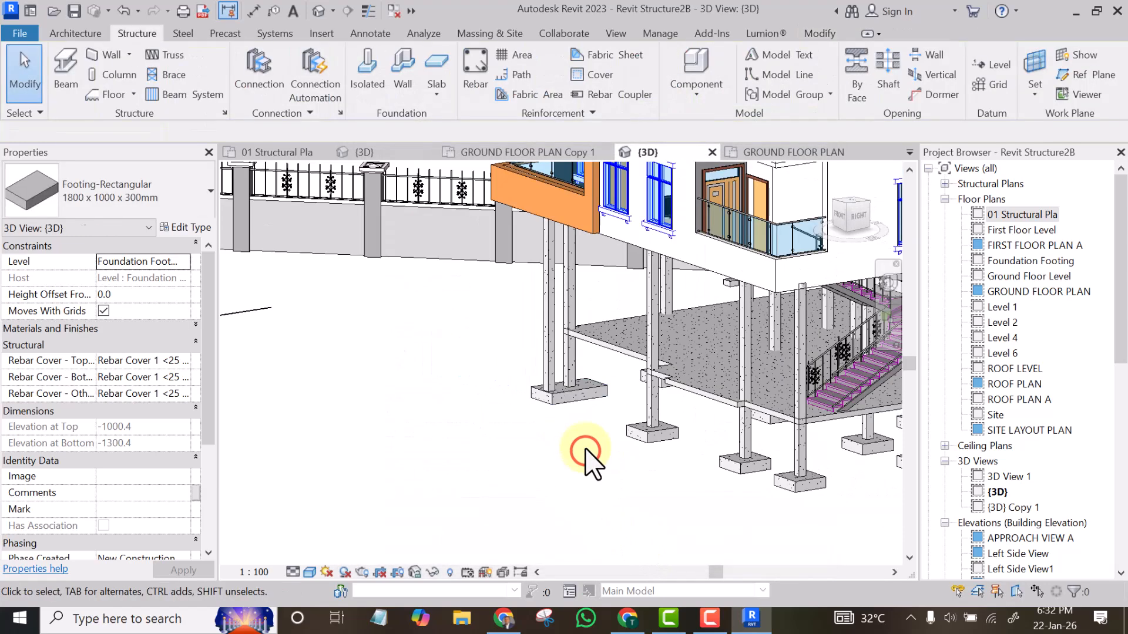
Step: Open the 01 Structural Pla floor plan, try to move section A-A between grids A and B, and undo the move
scroll(566, 423, "down", 5)
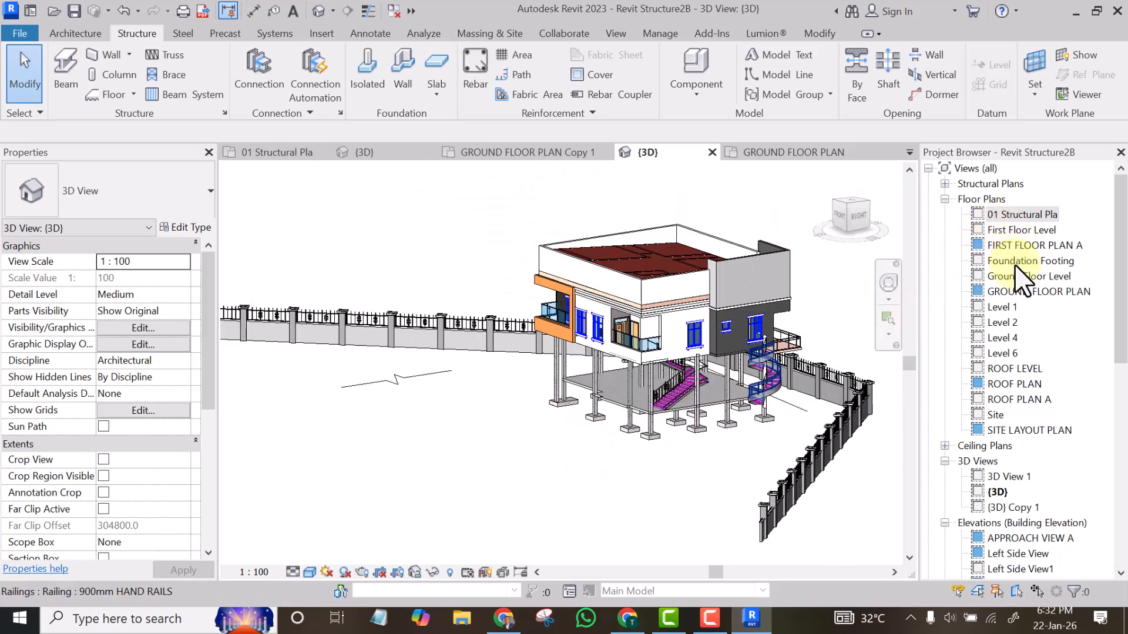
double_click(1005, 215)
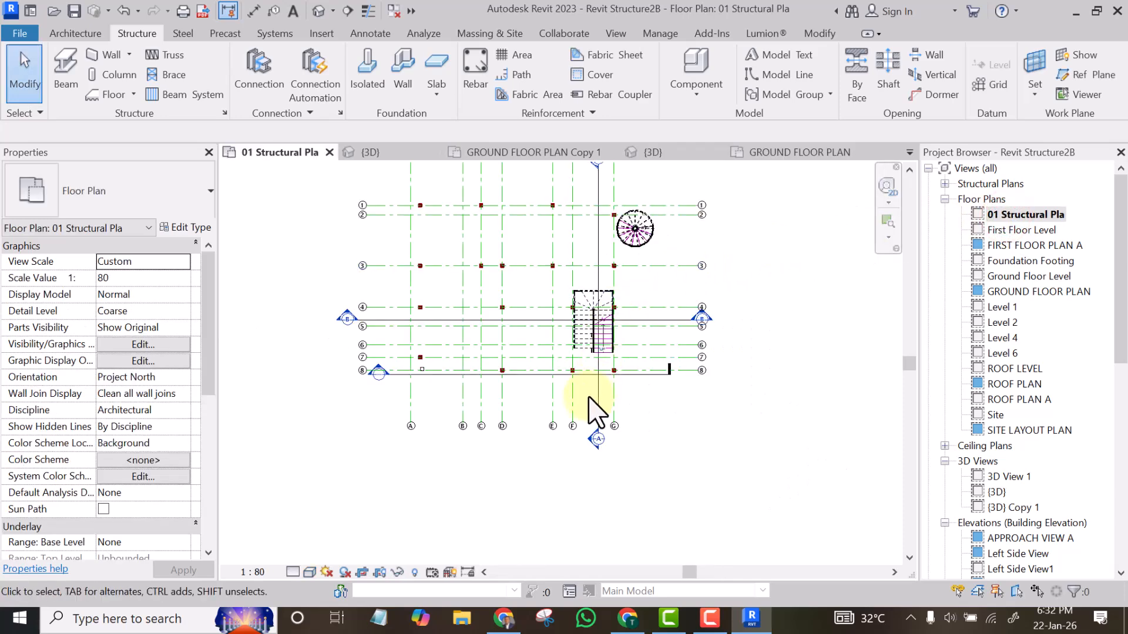
left_click(597, 398)
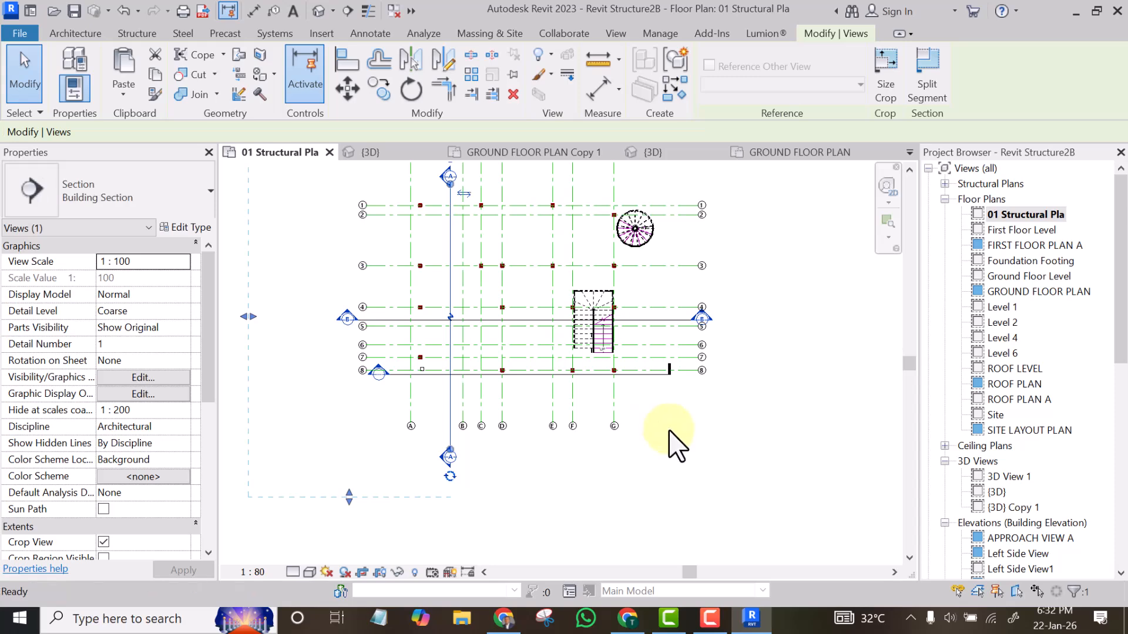
key("ctrl+z")
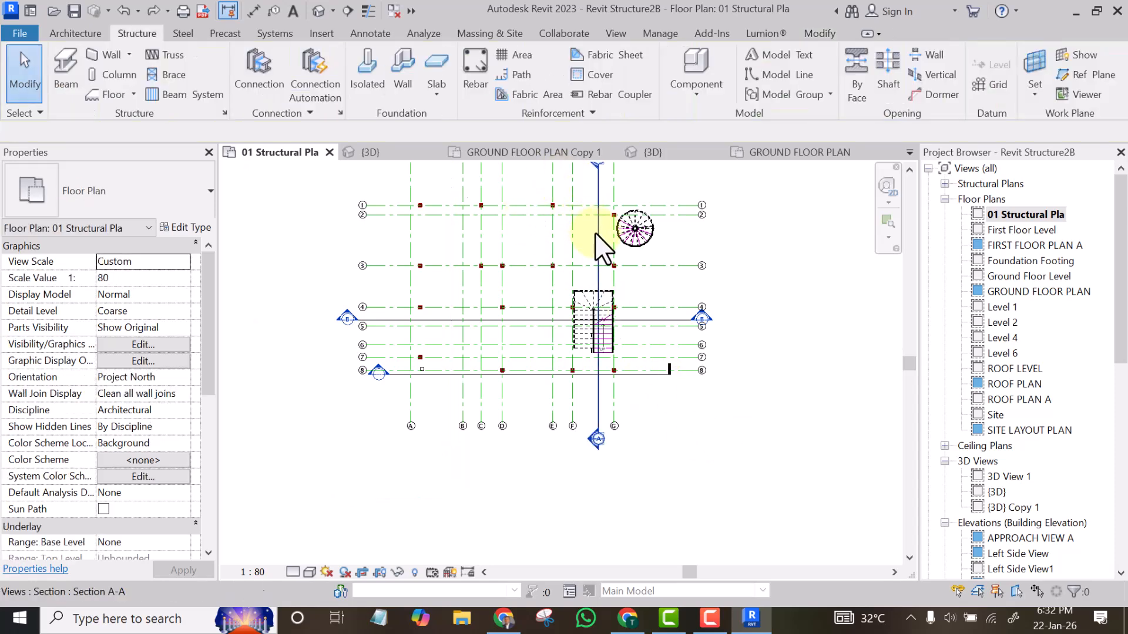
Step: Create a section similar to A-A between grids A and B, from between grids 3 and 4 to below grid 8, and flip its viewing direction
left_click(597, 238)
left_click(674, 85)
scroll(441, 323, "up", 2)
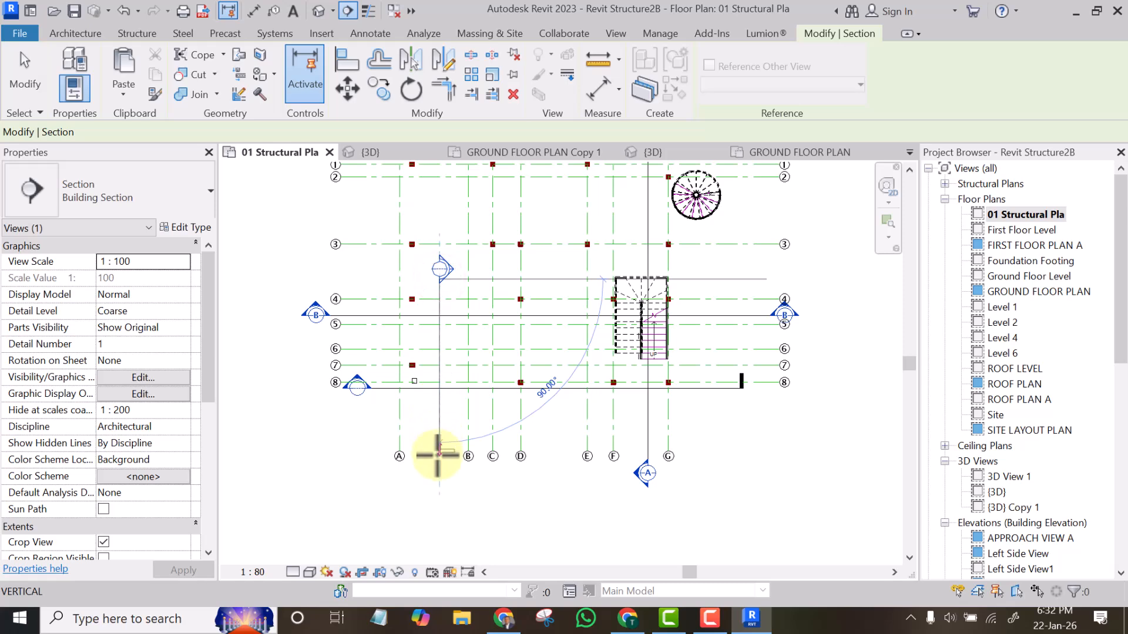
left_click(437, 456)
right_click(439, 412)
left_click(492, 256)
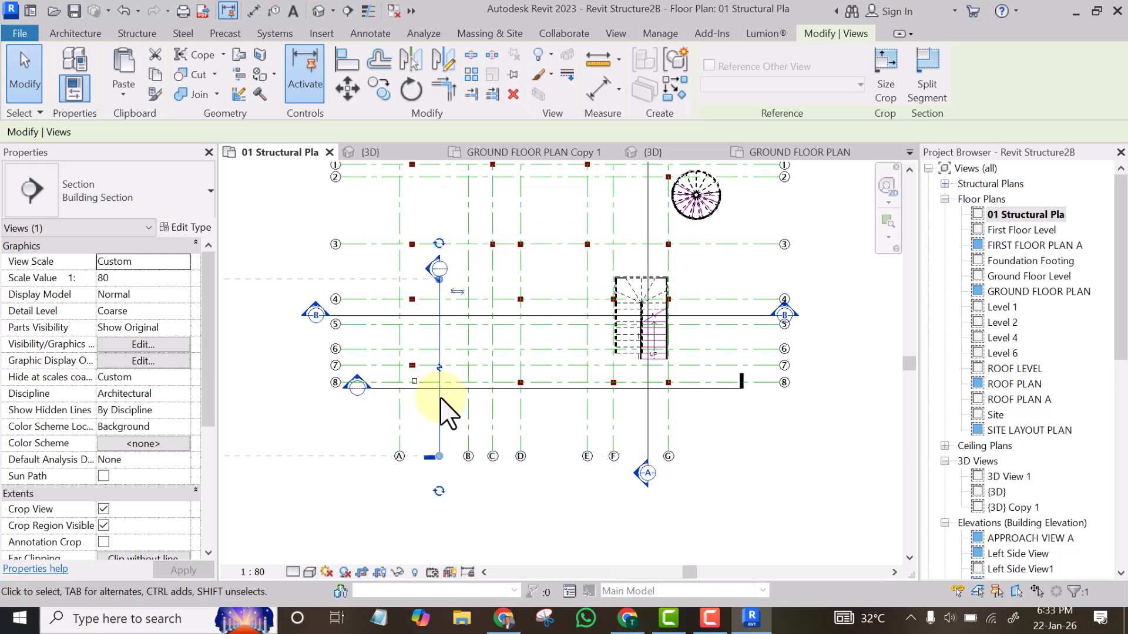
Step: Open the view of the new section at the shared 1800 x 1000 x 300mm footing under the paired columns
right_click(440, 406)
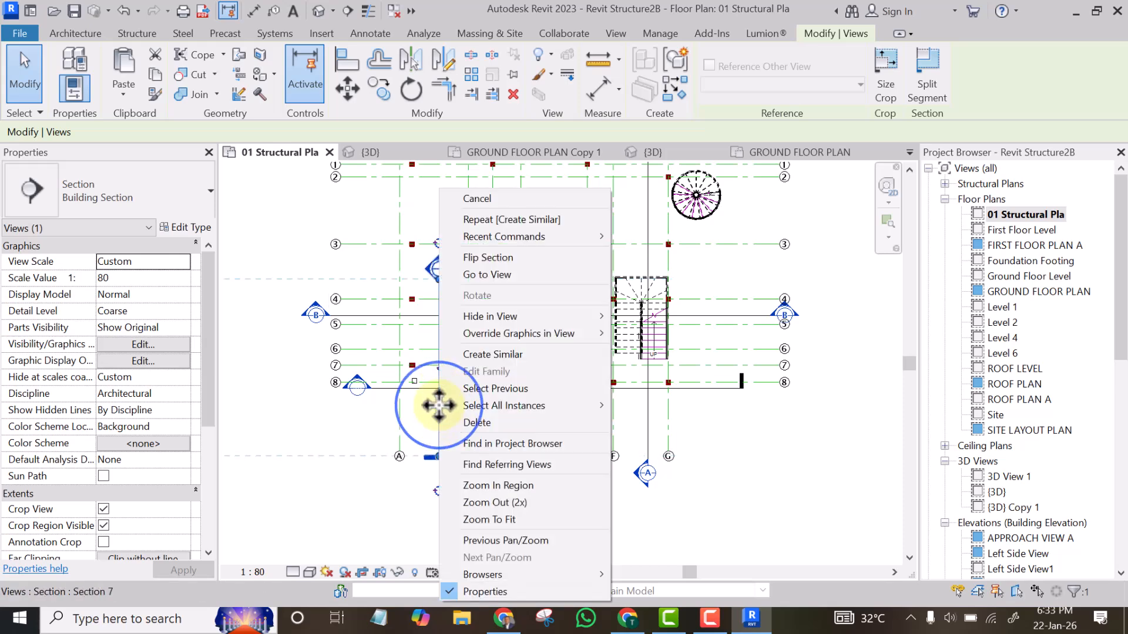
left_click(492, 274)
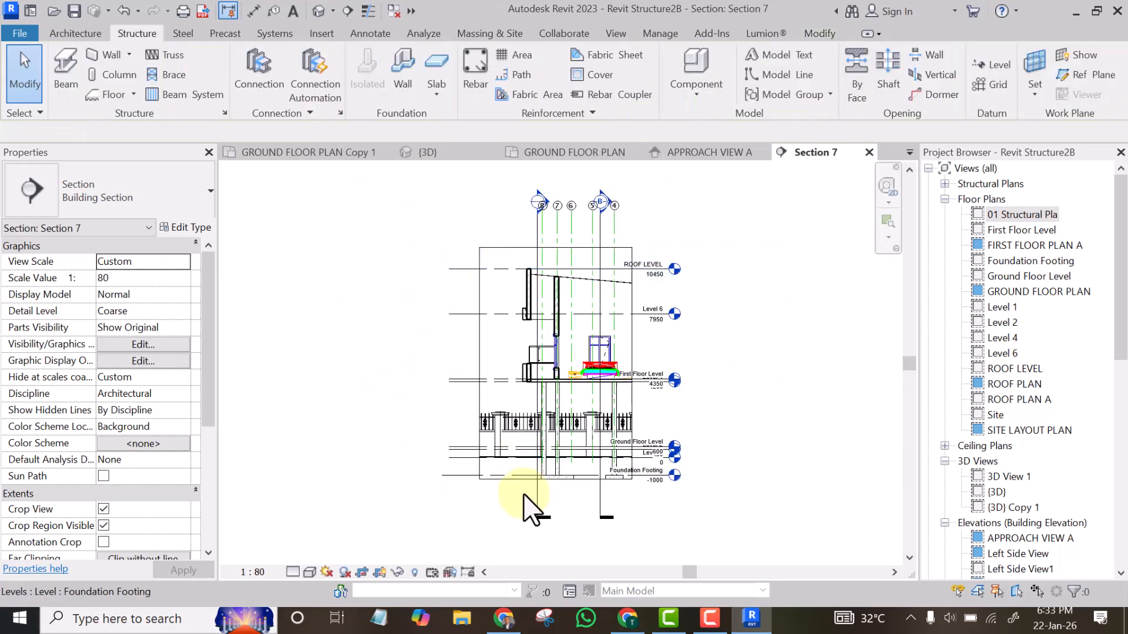
scroll(525, 516, "up", 4)
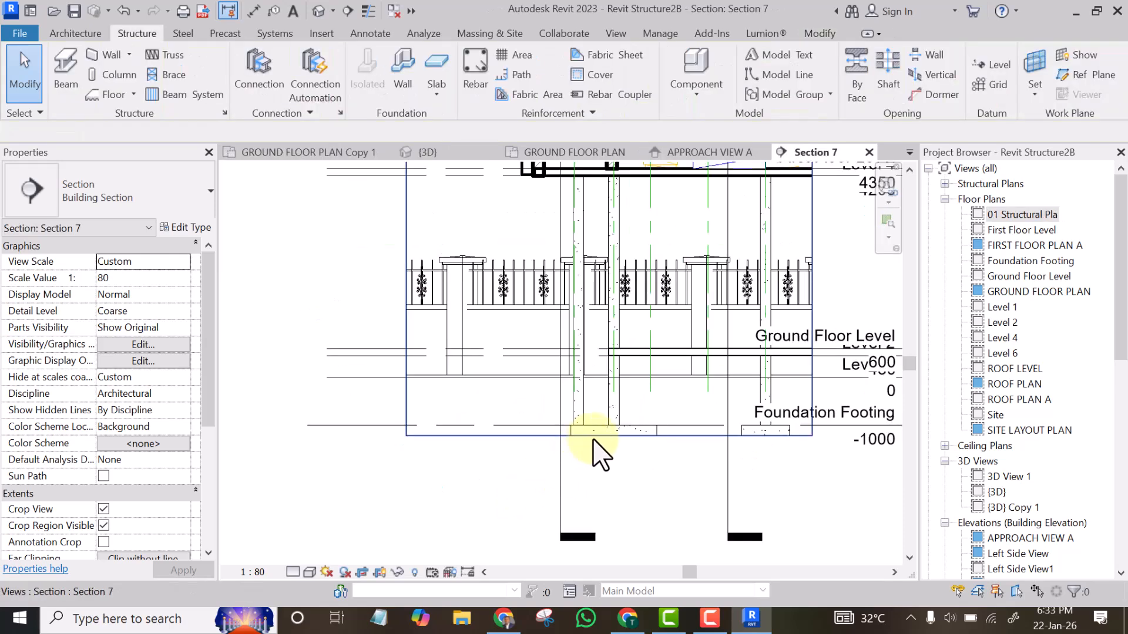
scroll(604, 448, "up", 4)
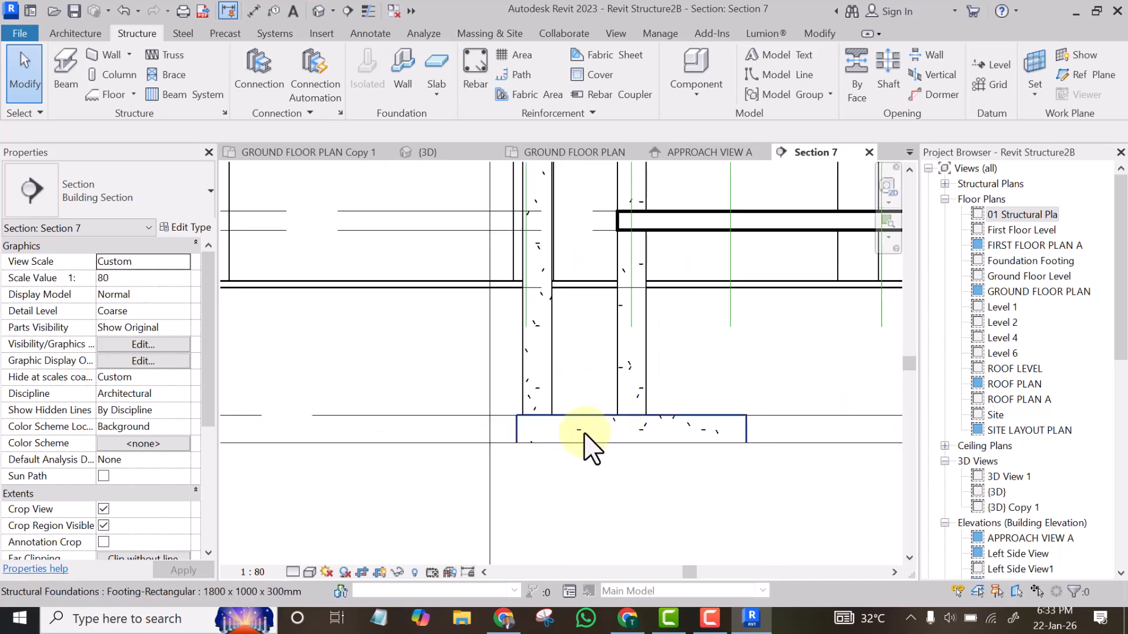
Step: Move the shared footing horizontally about 400 mm from grid 7 towards grid 8 so that it sits under both columns
left_click(584, 432)
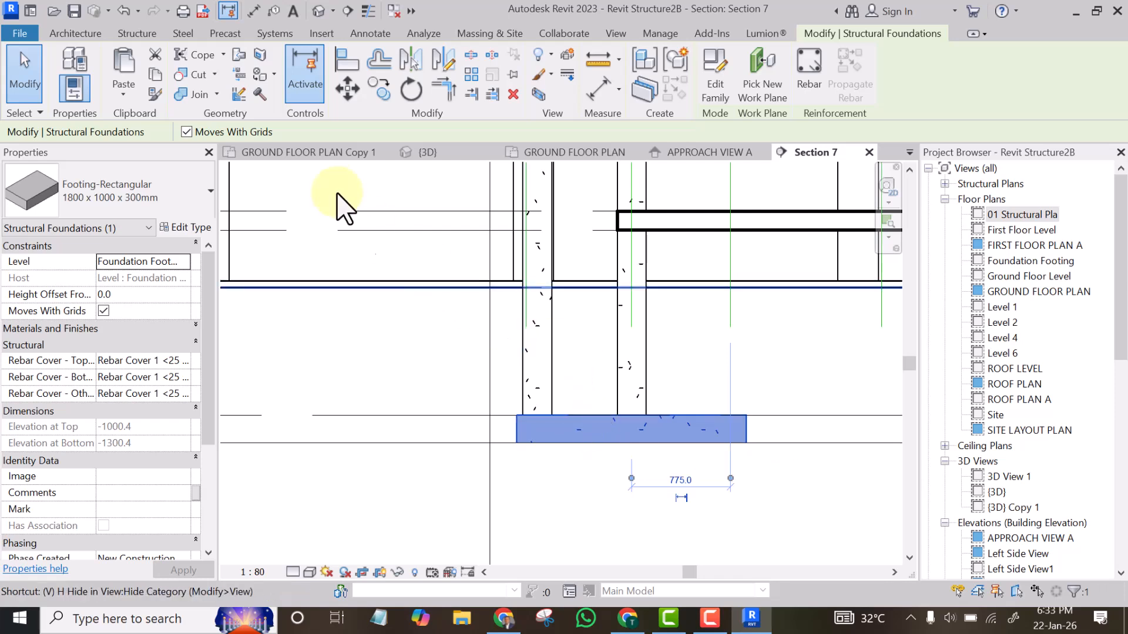
left_click(348, 89)
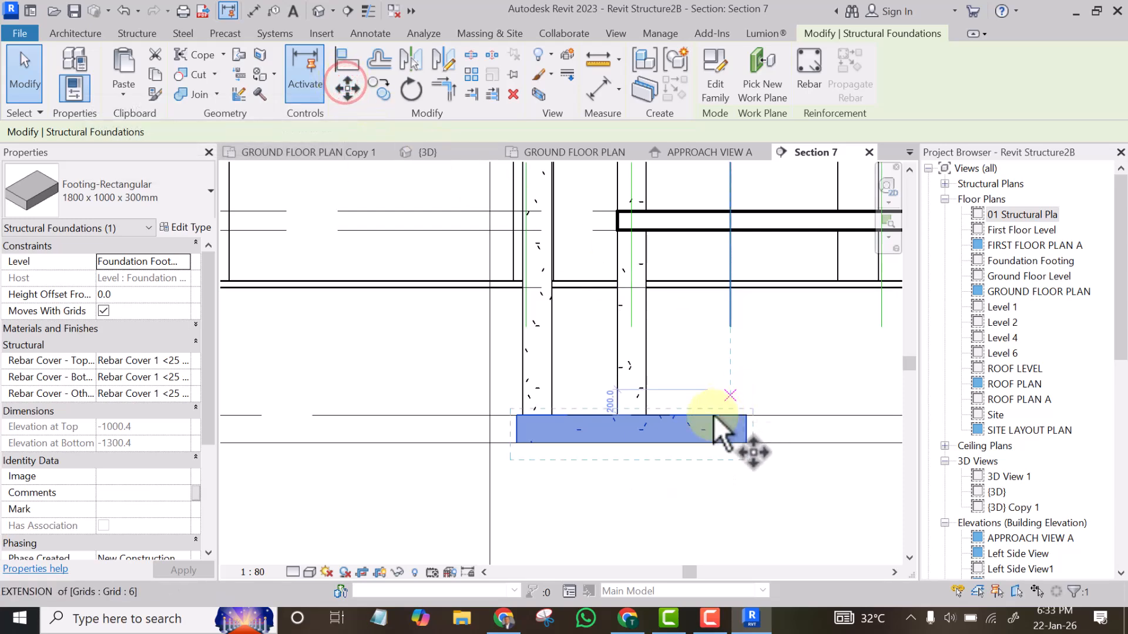
left_click(649, 413)
left_click(599, 415)
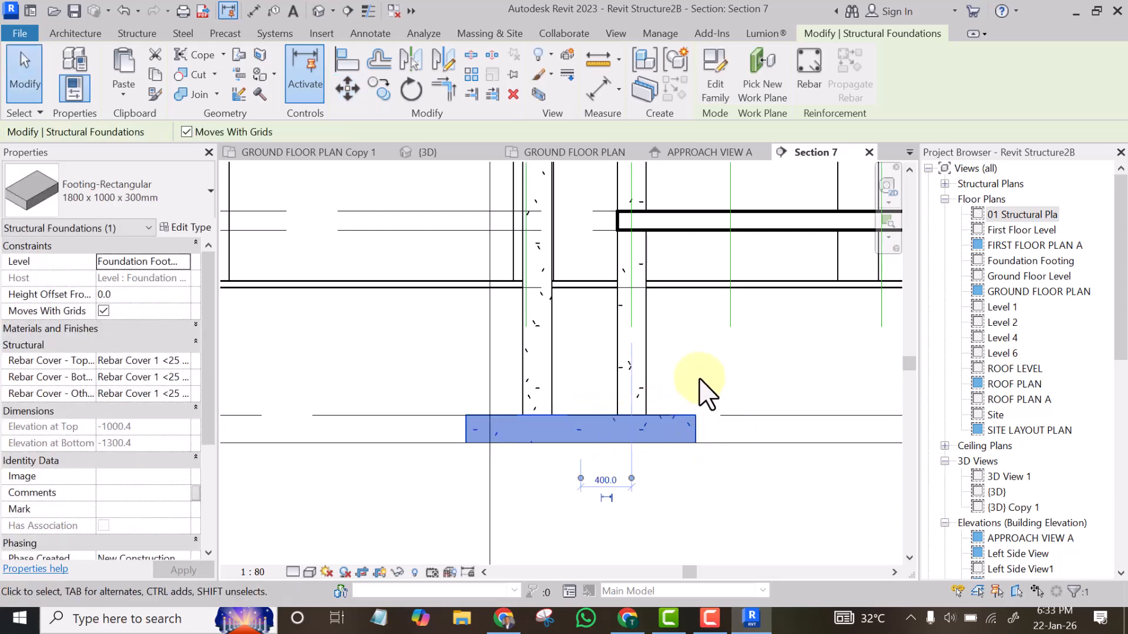
scroll(684, 376, "up", 2)
left_click(692, 364)
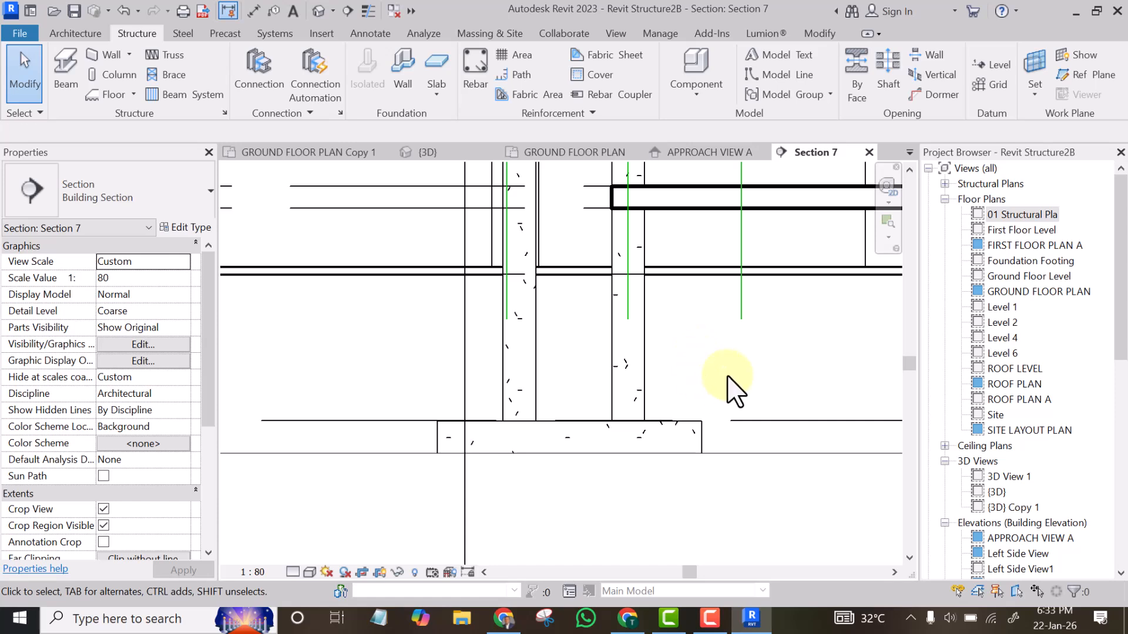
Step: Draw a vertical reference plane between the paired columns, from the Ground Floor Level to below the shared footing
key("r")
key("p")
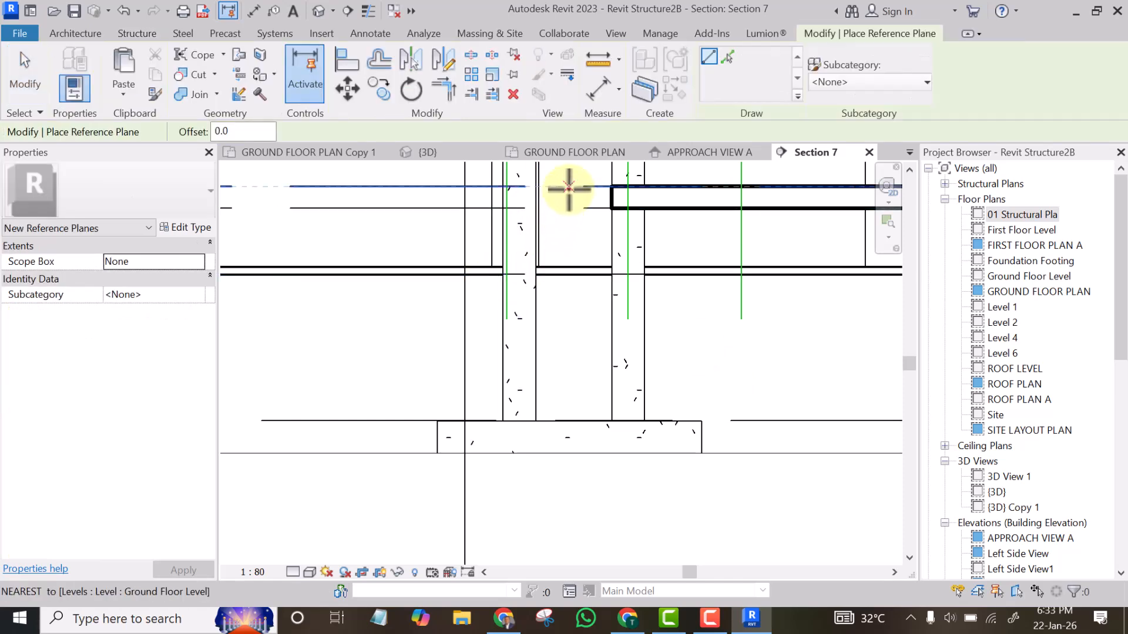
left_click(569, 188)
left_click(574, 519)
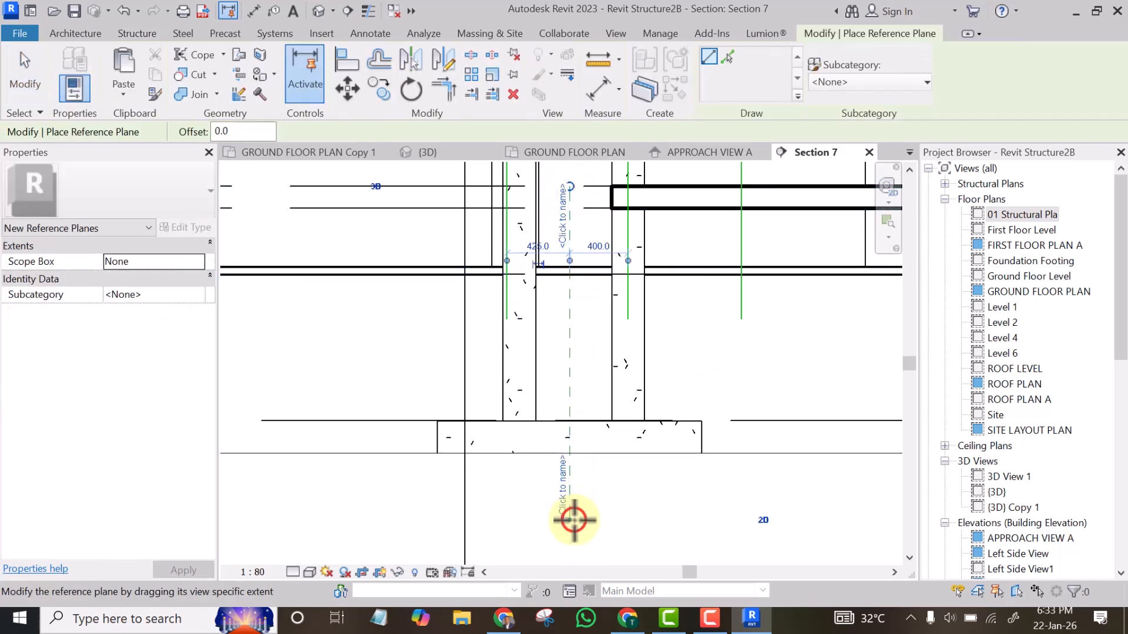
key("Escape")
key("Escape")
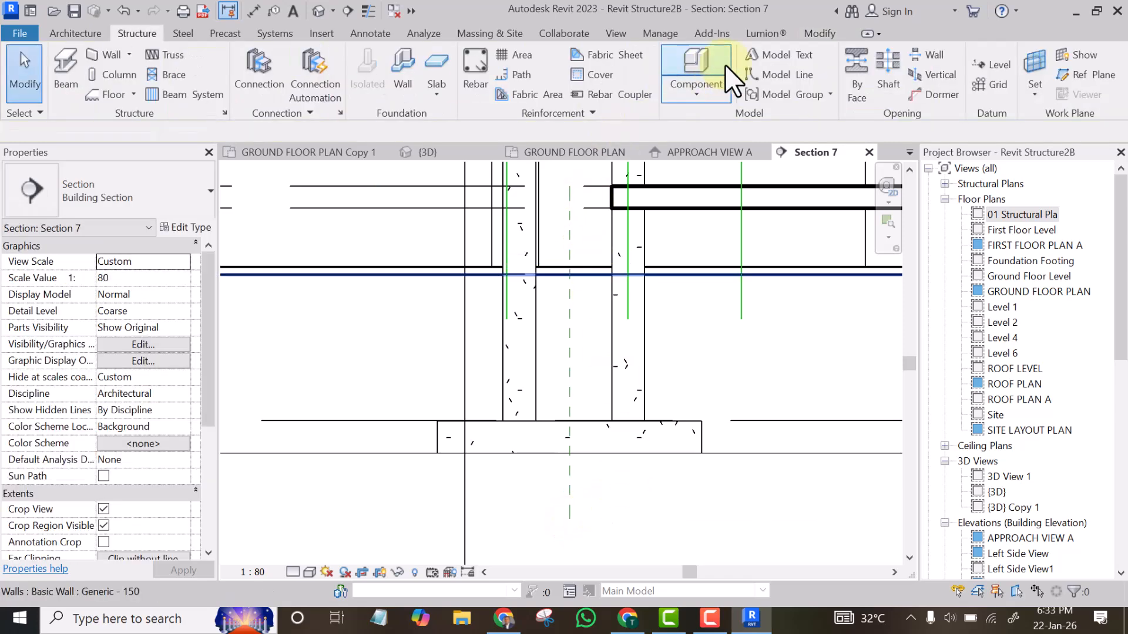
Step: Dimension the reference plane to the inner faces of both columns and make the two spacings equal with the EQ constraint
left_click(820, 34)
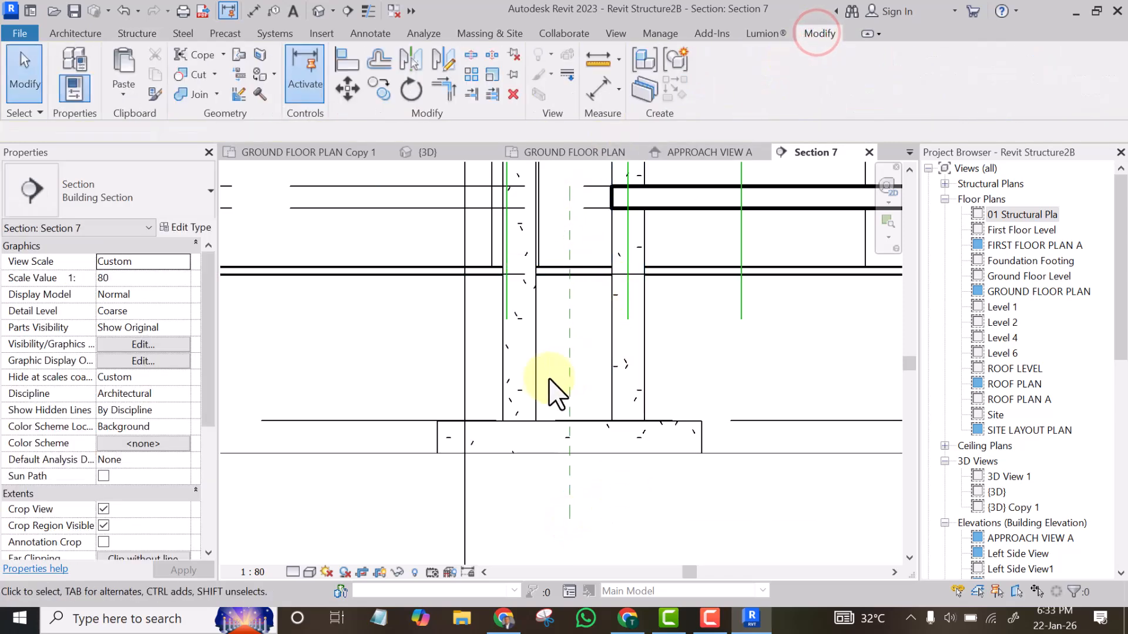
left_click(591, 83)
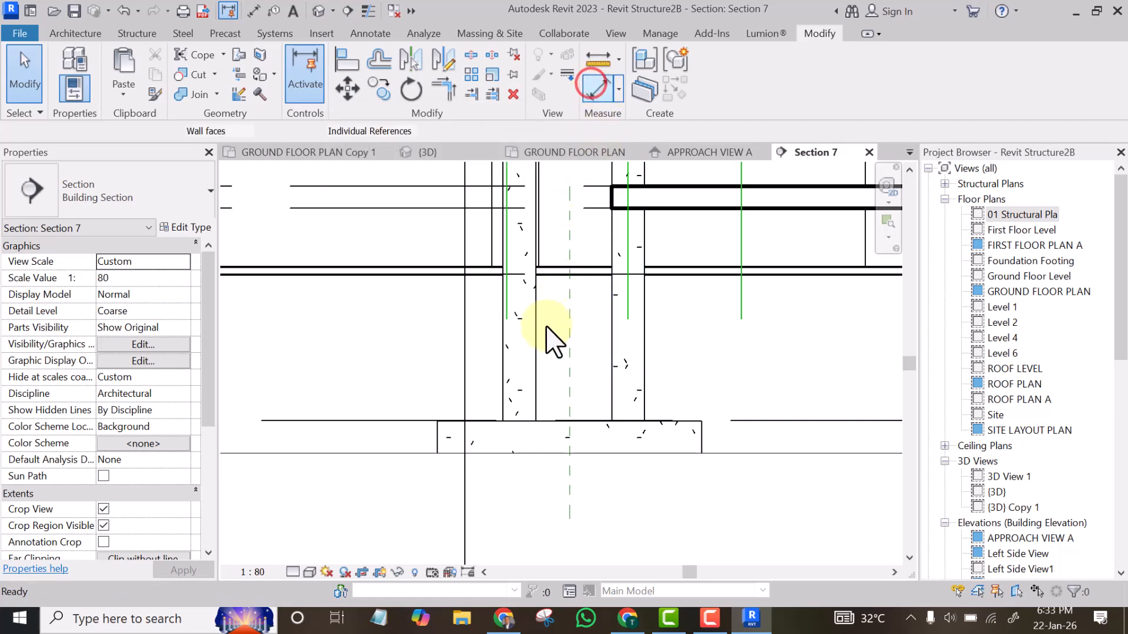
left_click(535, 369)
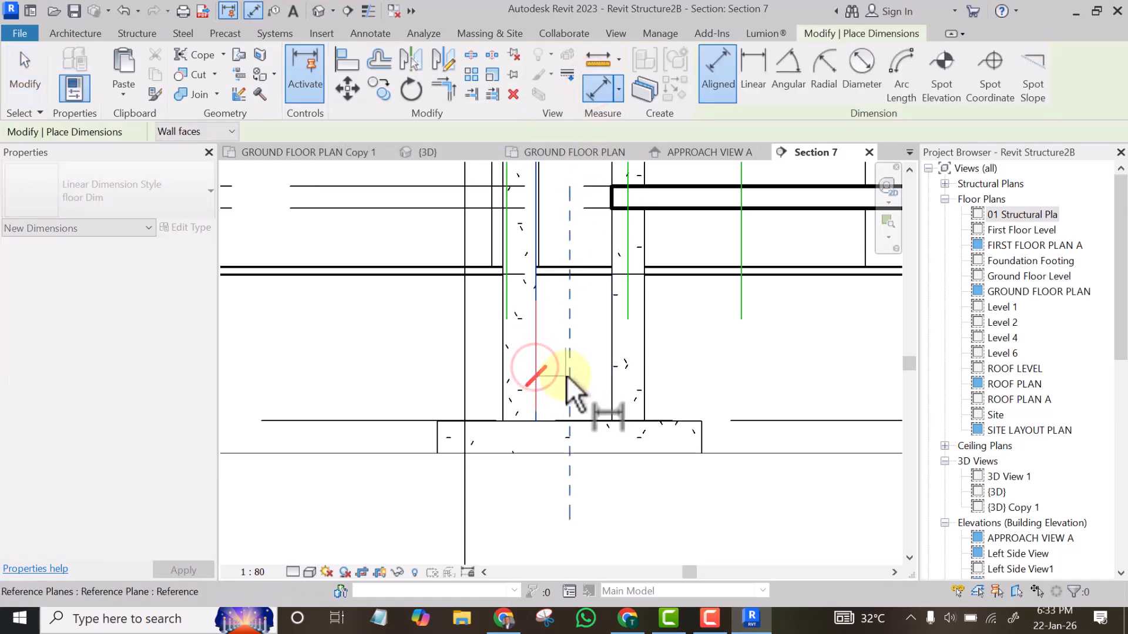
left_click(569, 376)
left_click(609, 376)
left_click(599, 385)
left_click(574, 229)
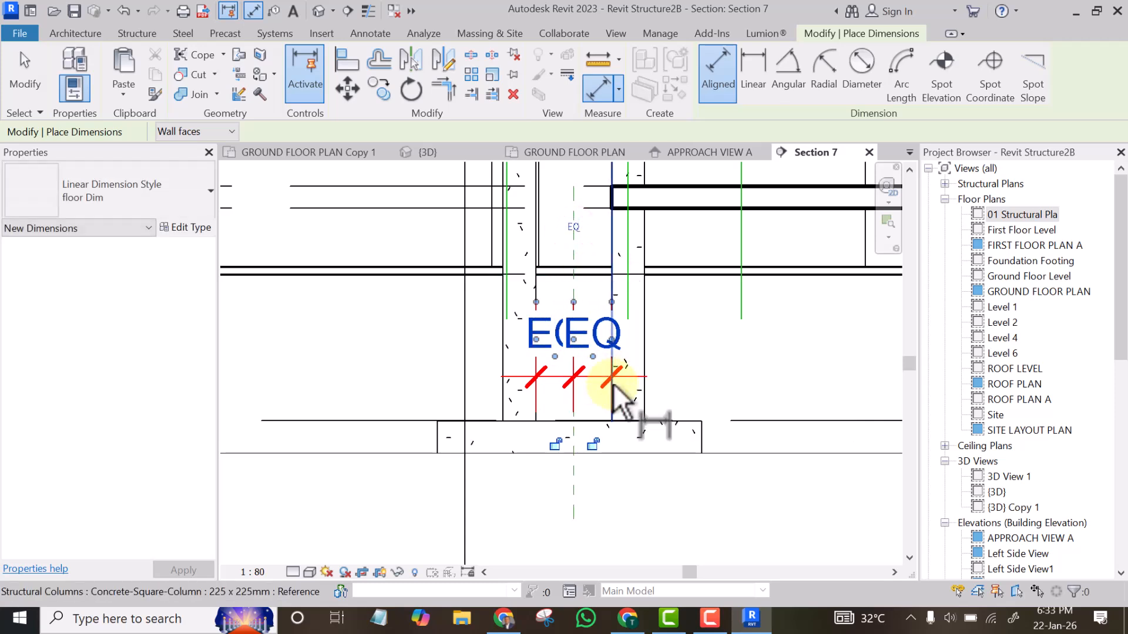
key("Escape")
key("Escape")
Step: Delete the equality dimension between the columns while leaving the elements constrained
left_click(588, 378)
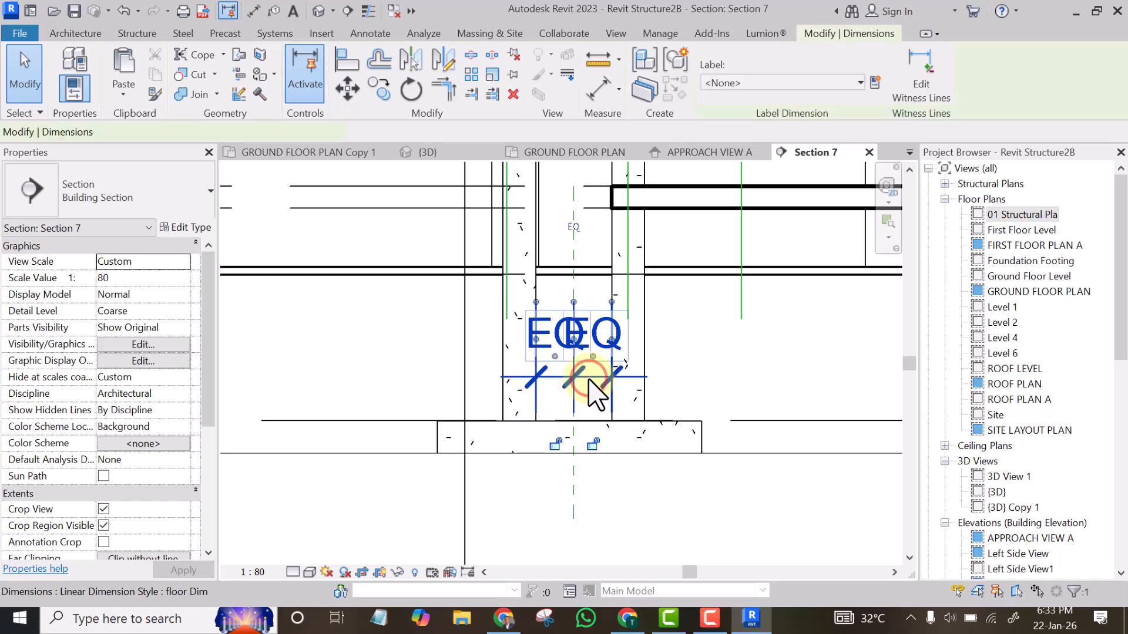
key("Delete")
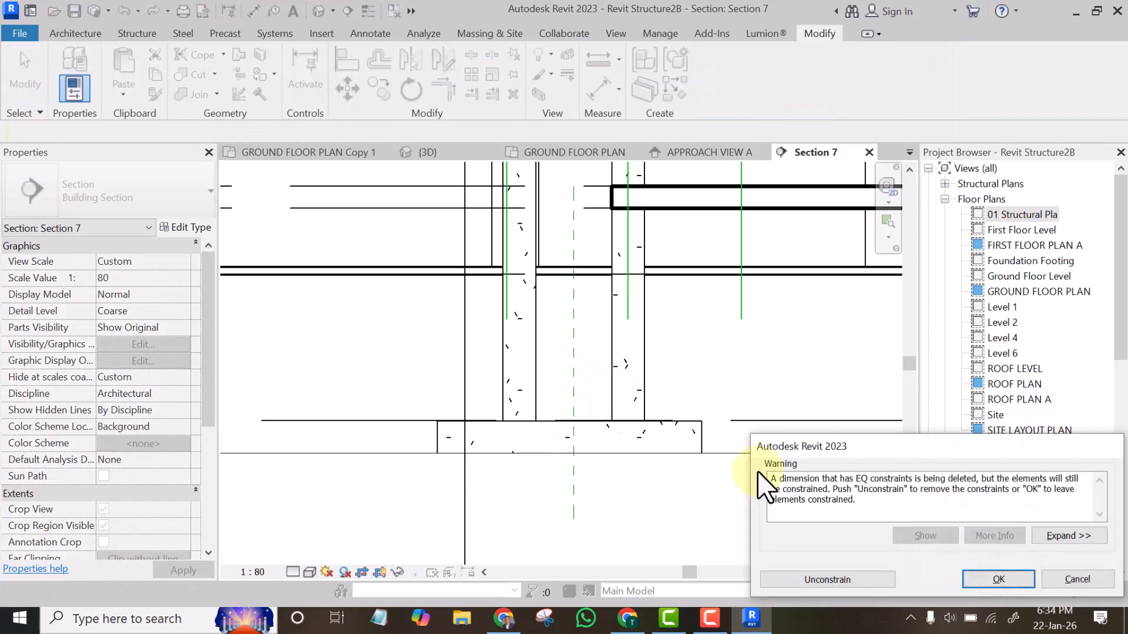
left_click(1010, 583)
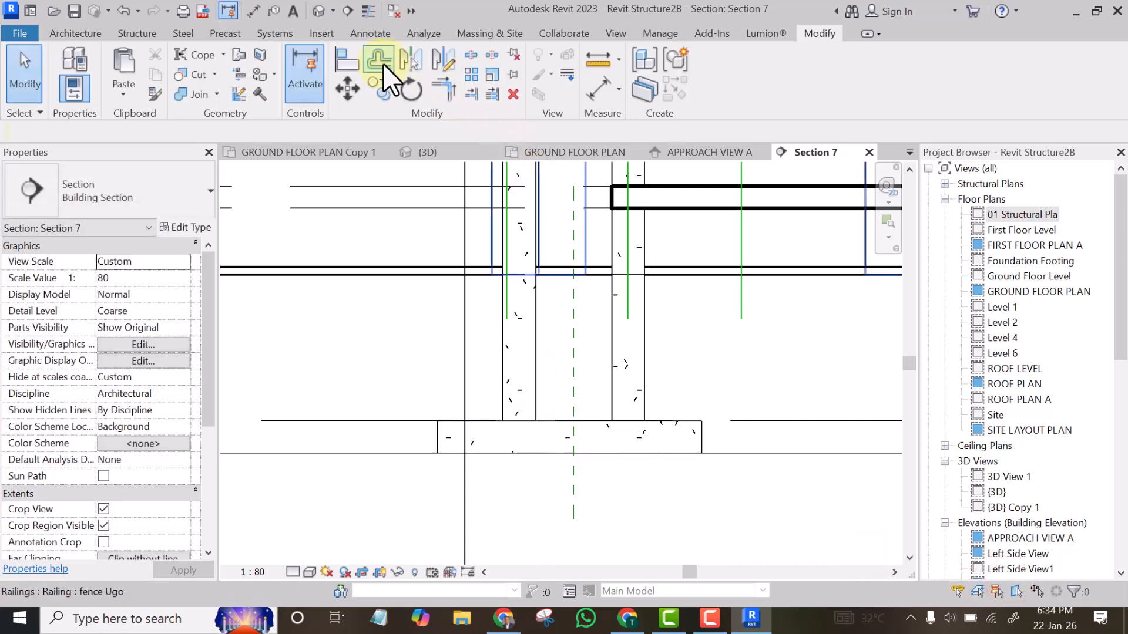
Step: Align the centre of the shared footing with the reference plane and delete the reference plane
left_click(347, 58)
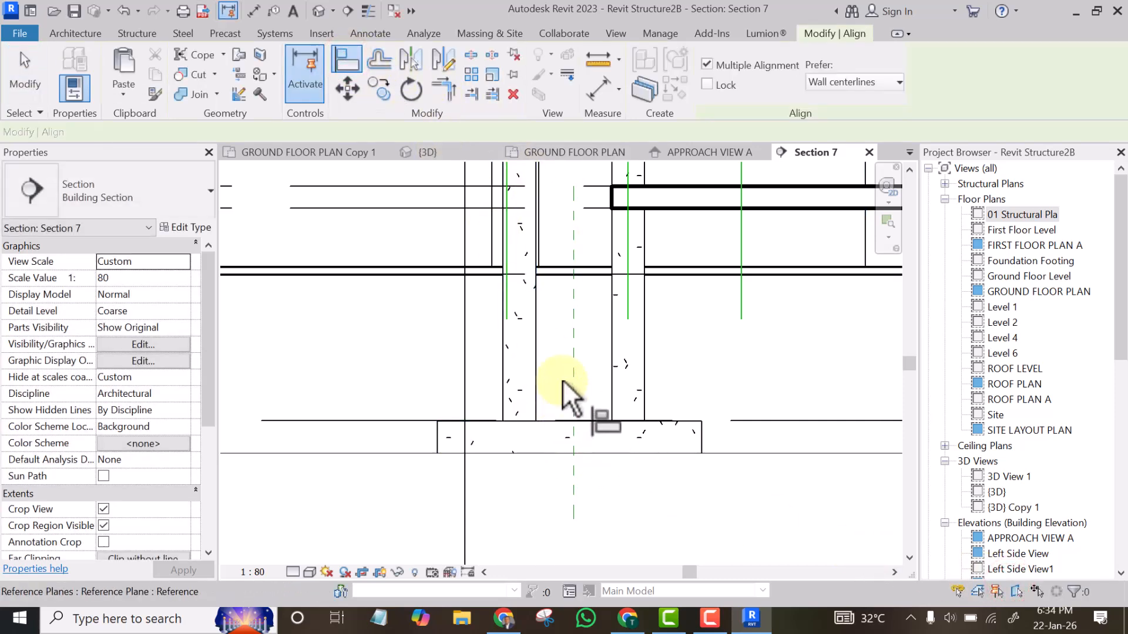
left_click(572, 357)
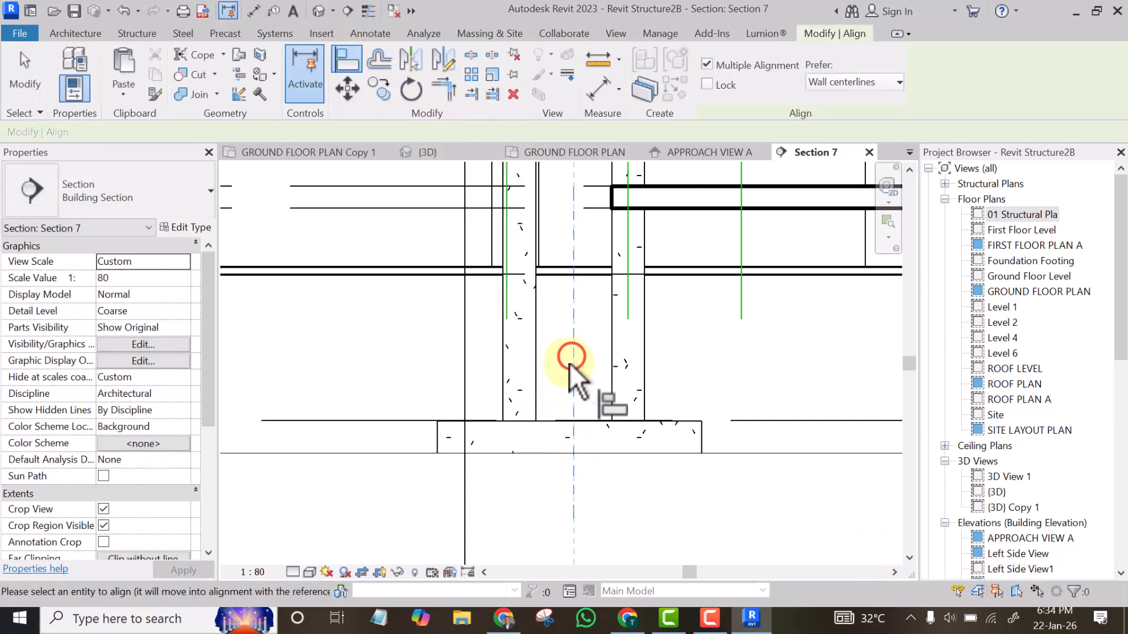
left_click(565, 442)
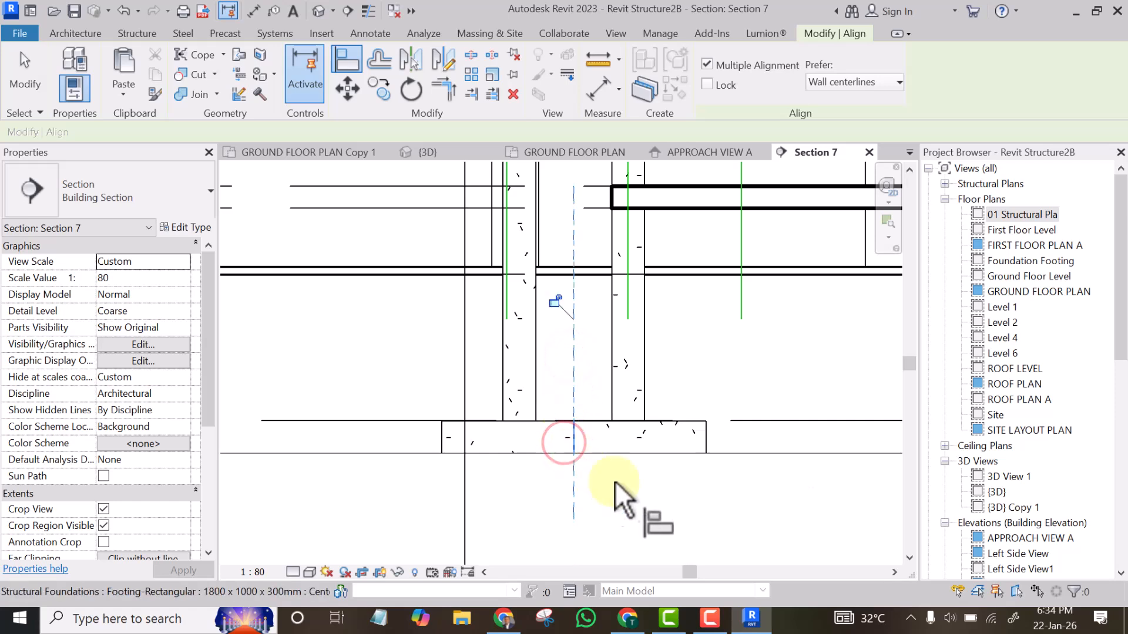
right_click(691, 333)
left_click(718, 347)
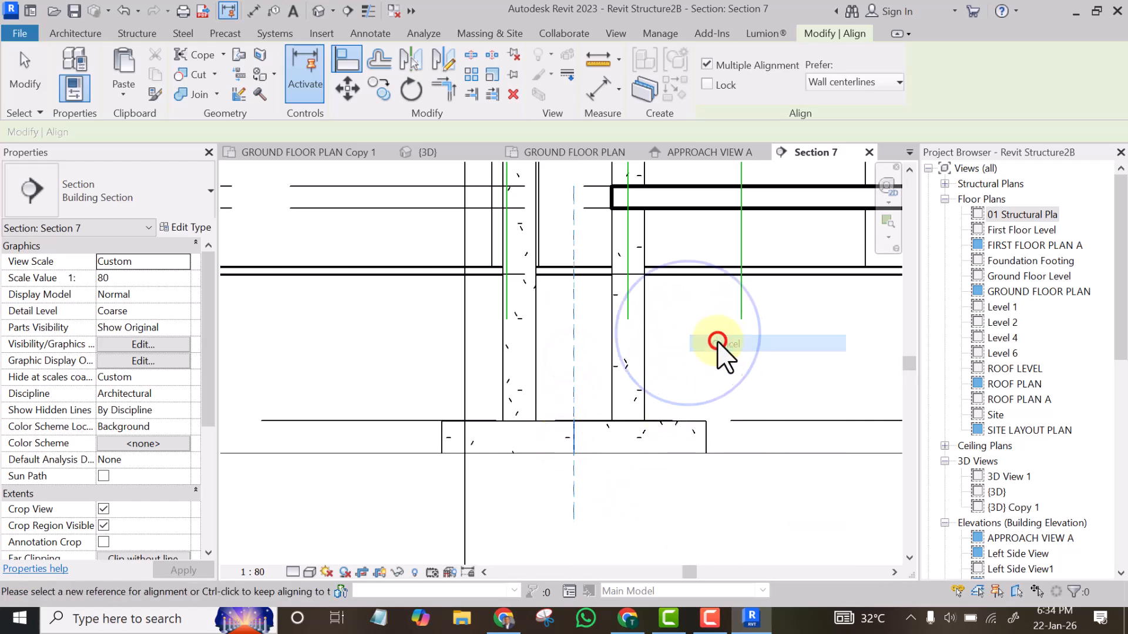
right_click(695, 328)
left_click(716, 339)
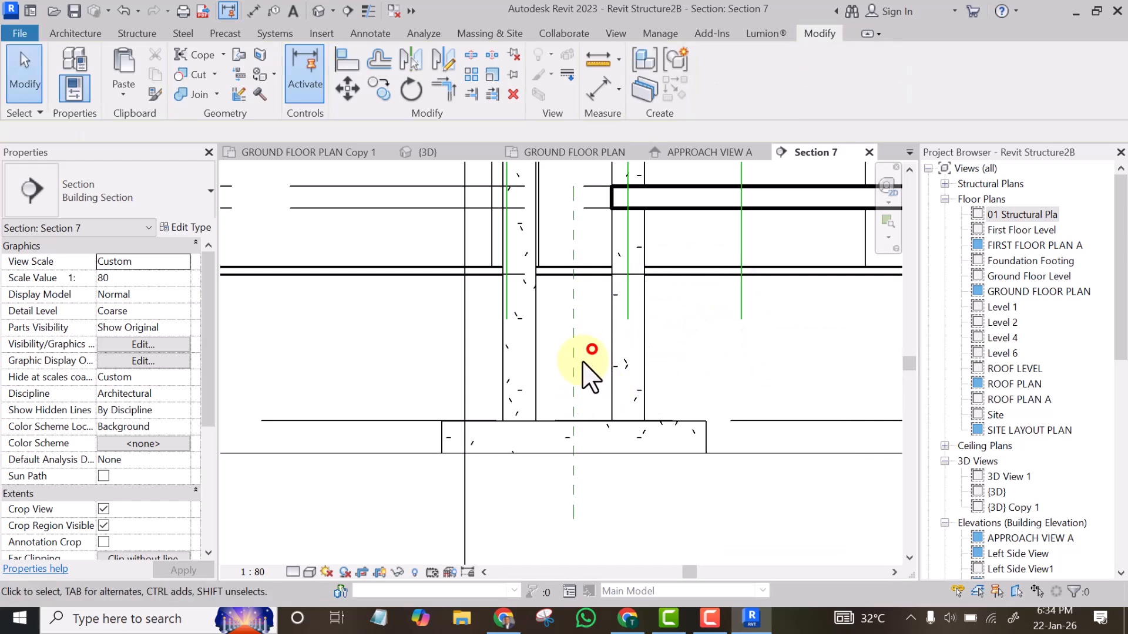
left_click(574, 392)
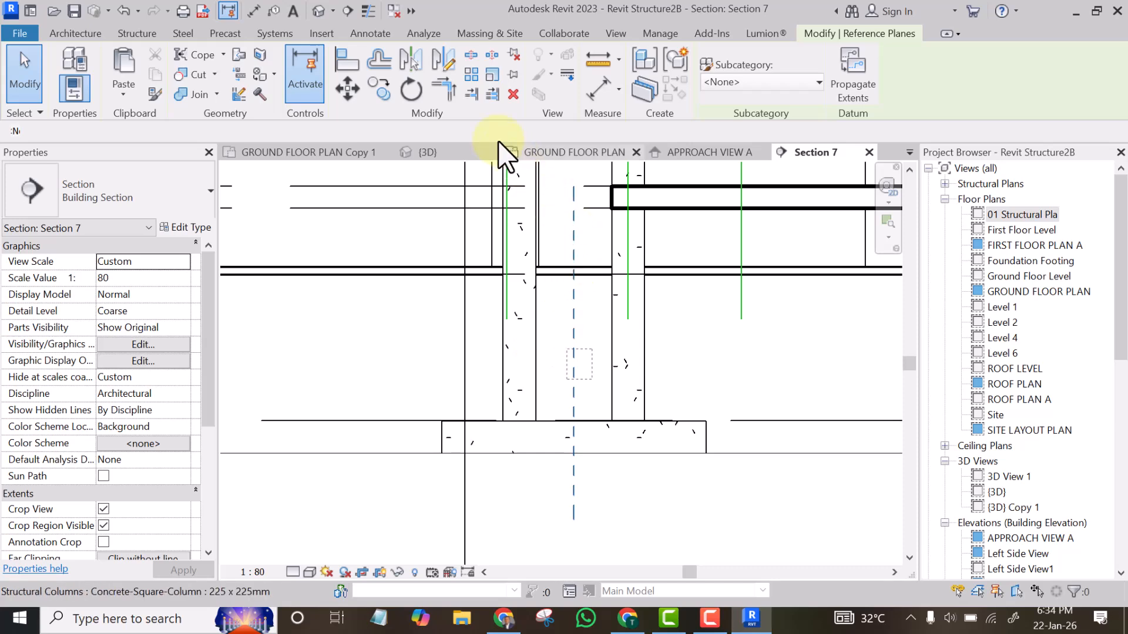
left_click(514, 94)
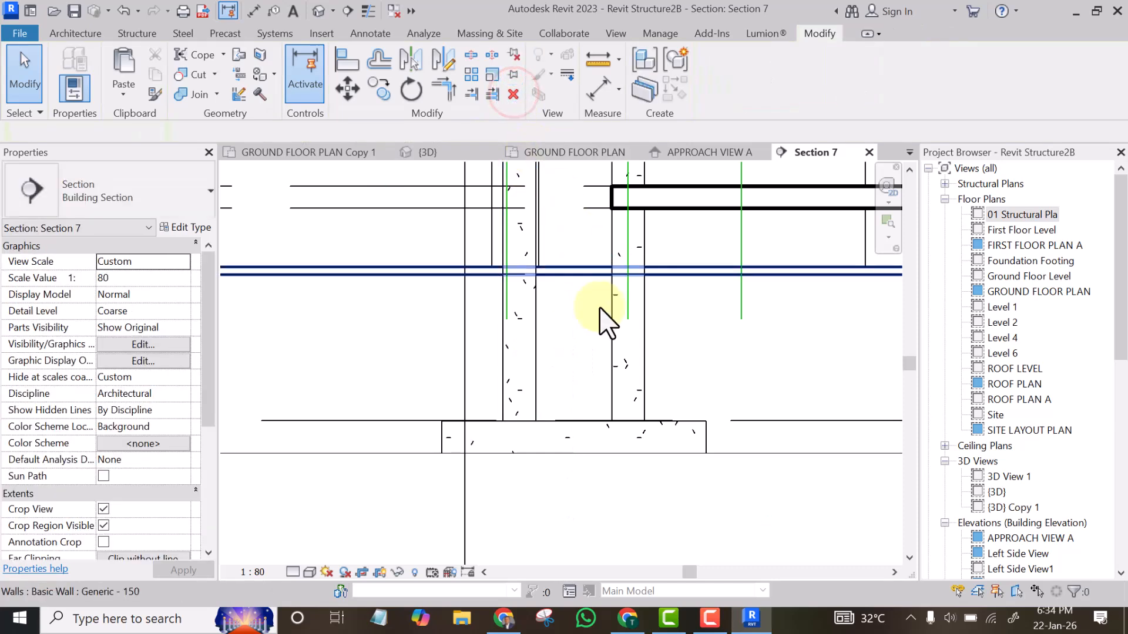
Step: Open the default 3D view and examine the columns and footings beneath the building from the front-right corner
left_click(318, 11)
left_click_drag(281, 282, 253, 275)
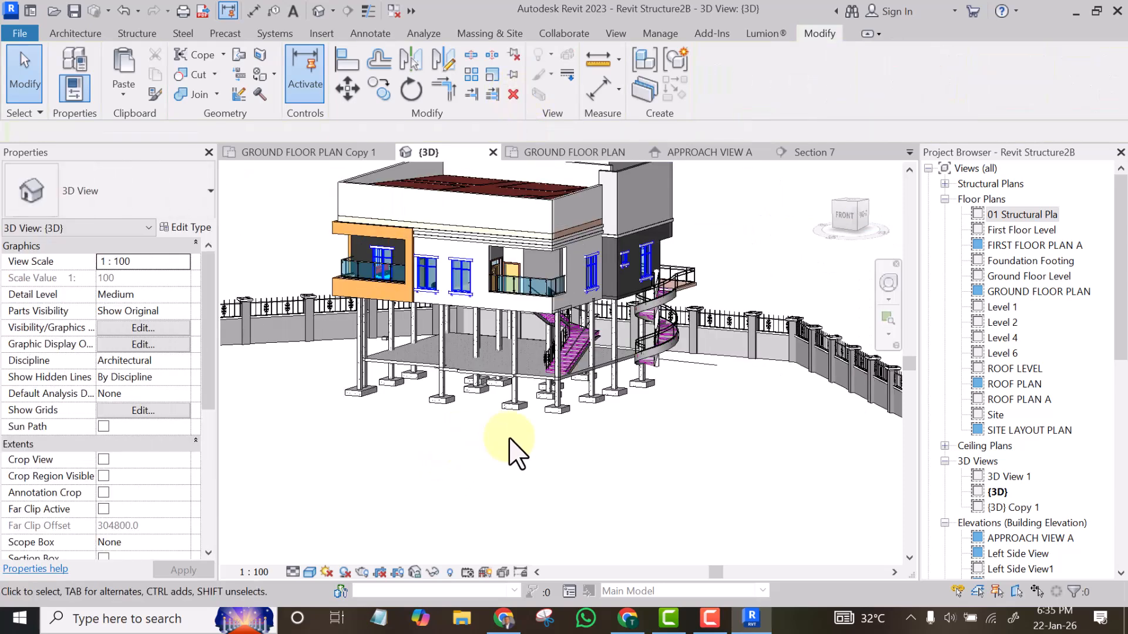
scroll(494, 420, "up", 2)
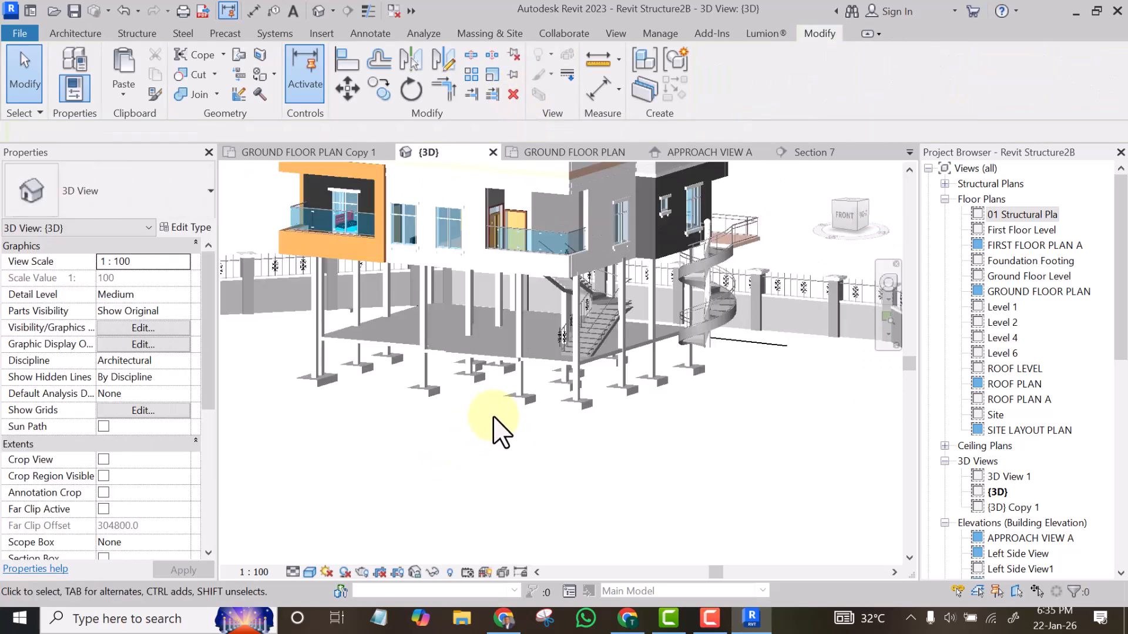
scroll(493, 420, "down", 3)
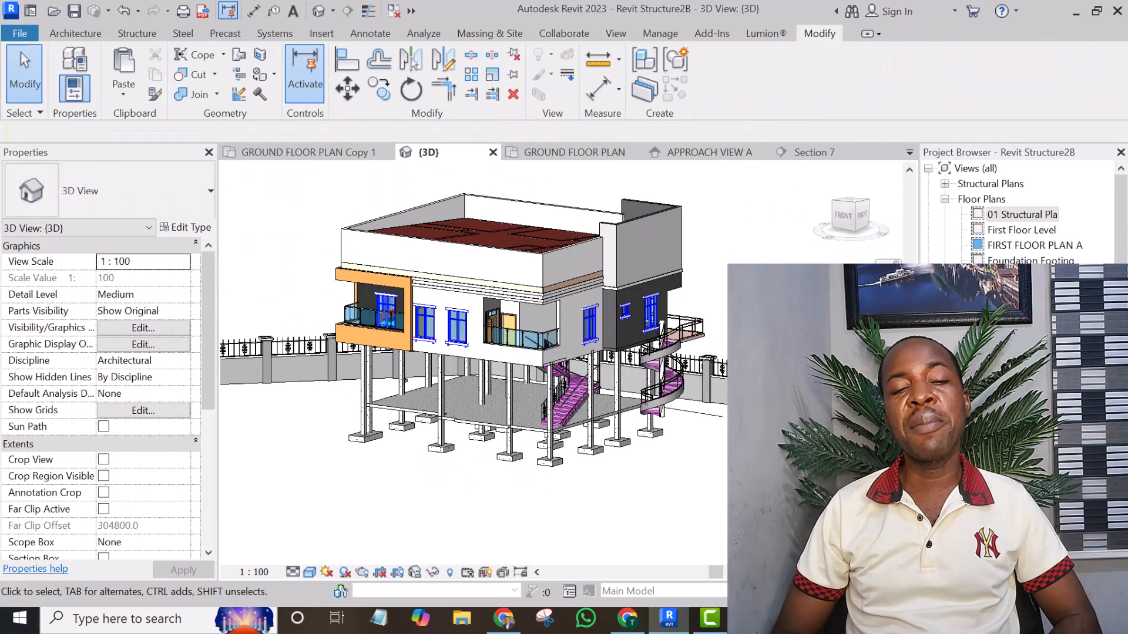